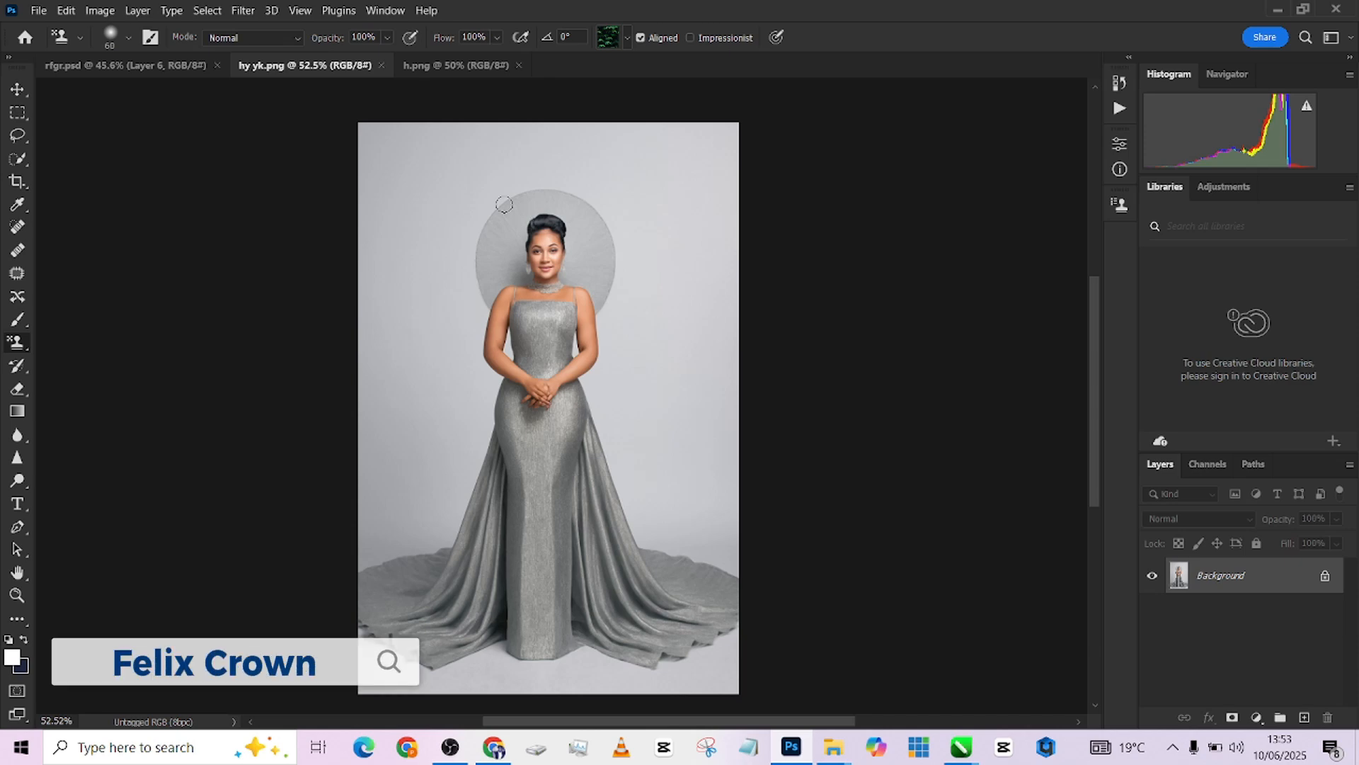
Compare the finished composite in rfgr.psd with its original Background layer shown on its own.
click(141, 65)
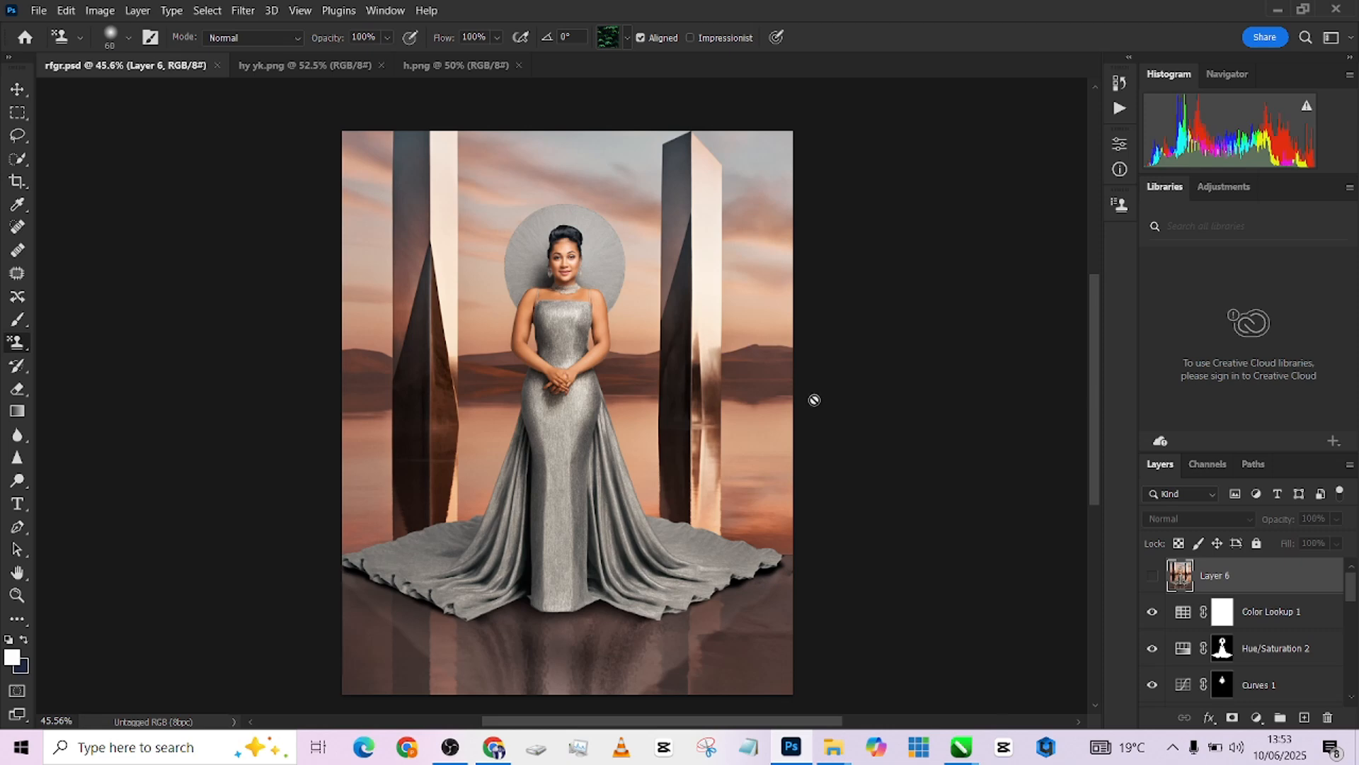
scroll(814, 400, down, 1)
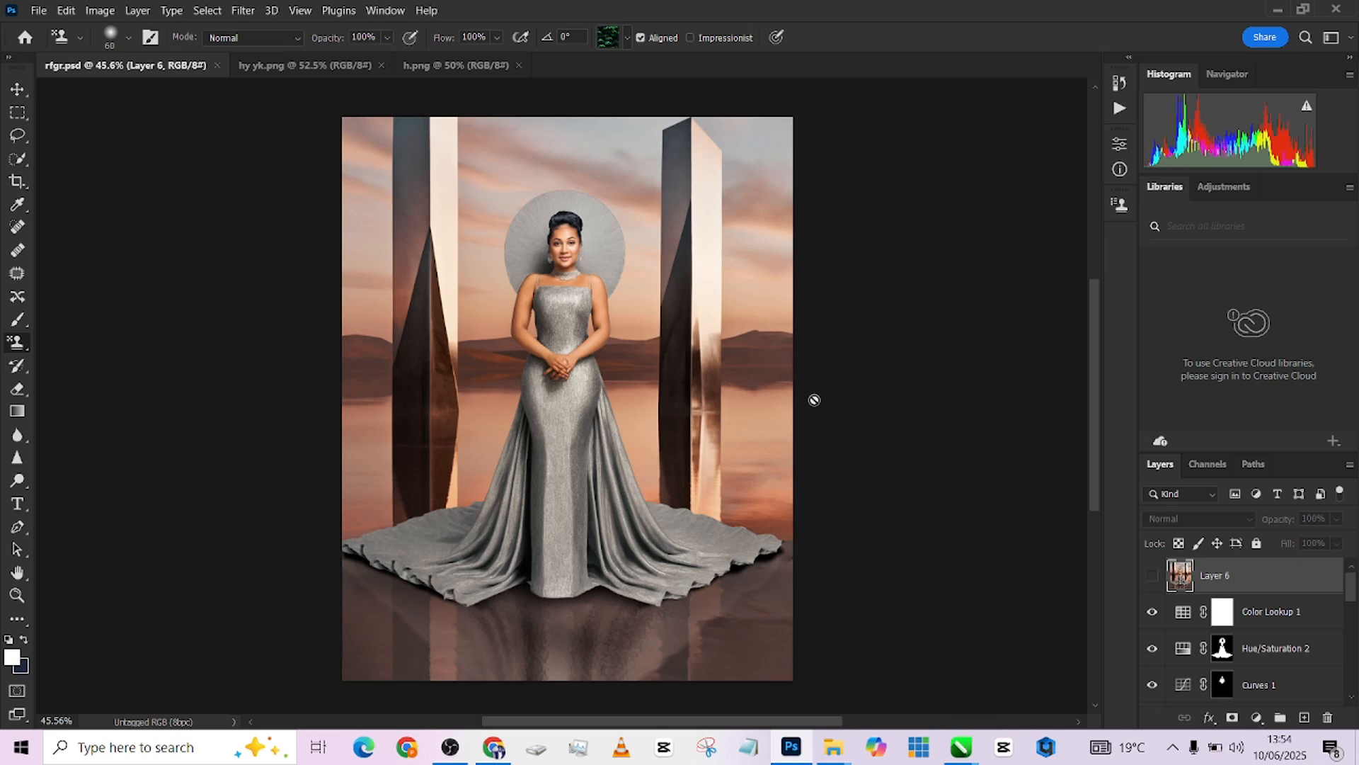
scroll(1227, 649, down, 5)
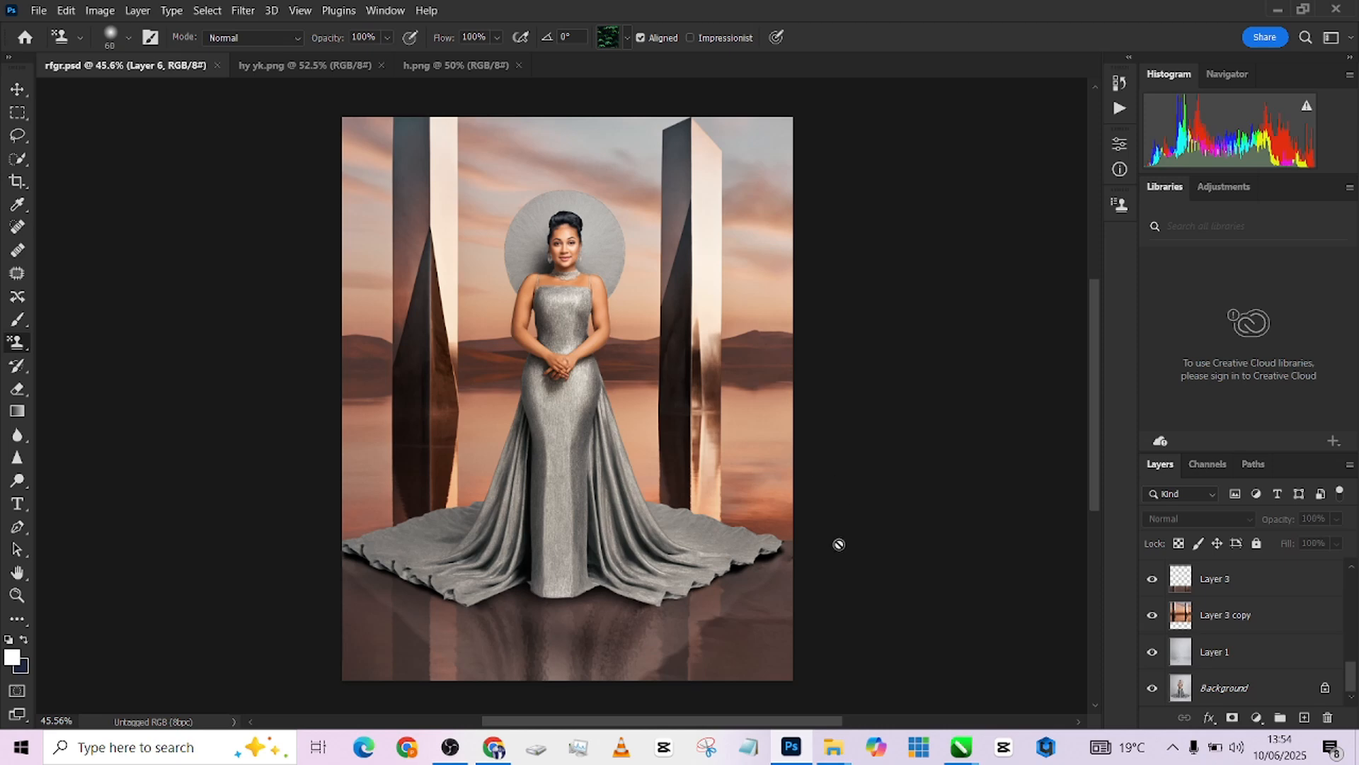
alt+click(1151, 690)
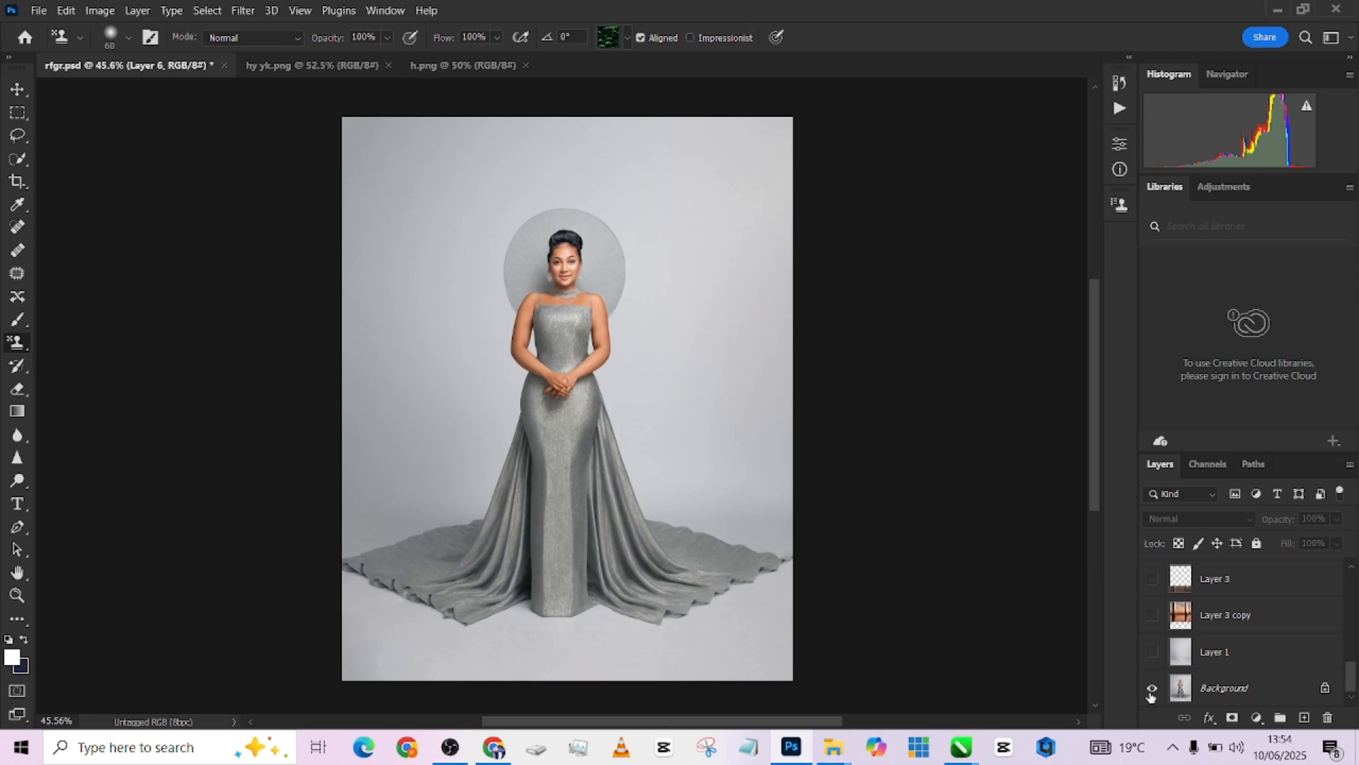
alt+click(1152, 690)
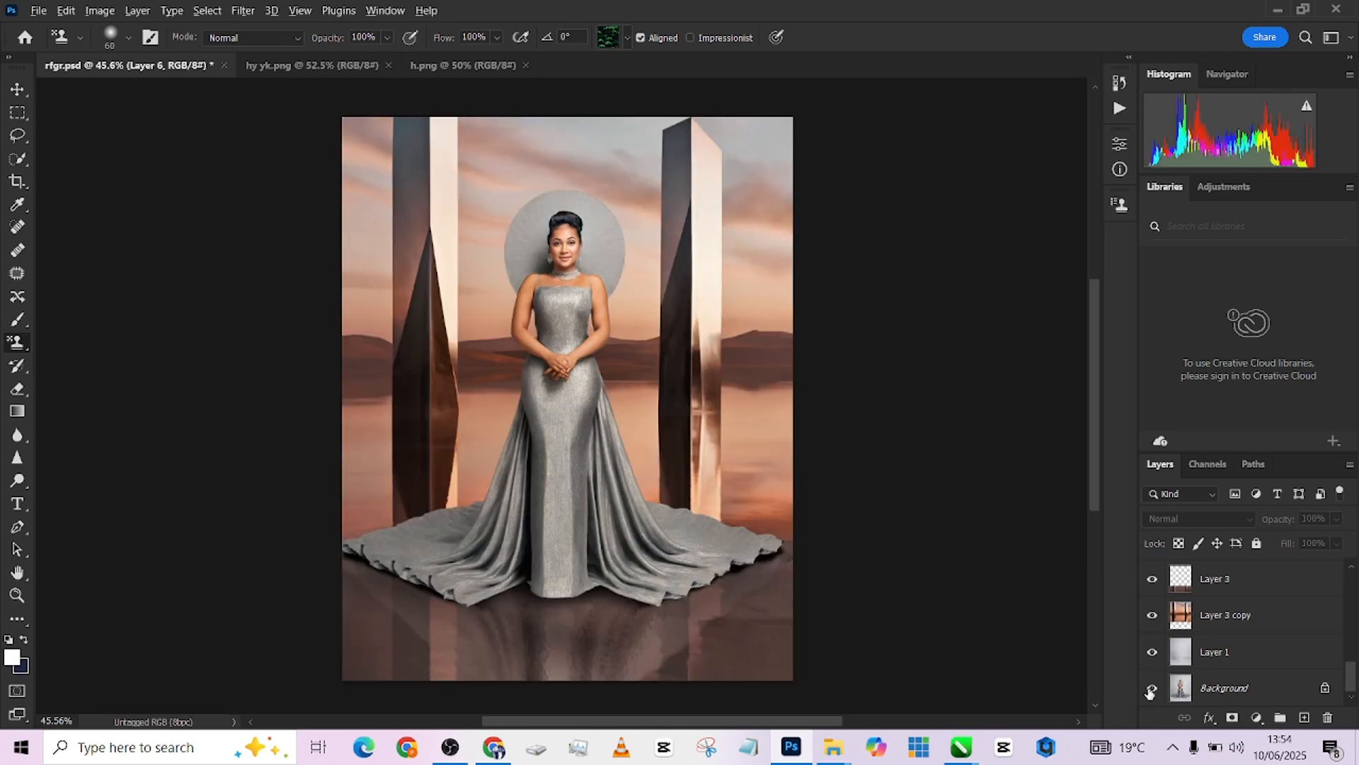
alt+click(1151, 691)
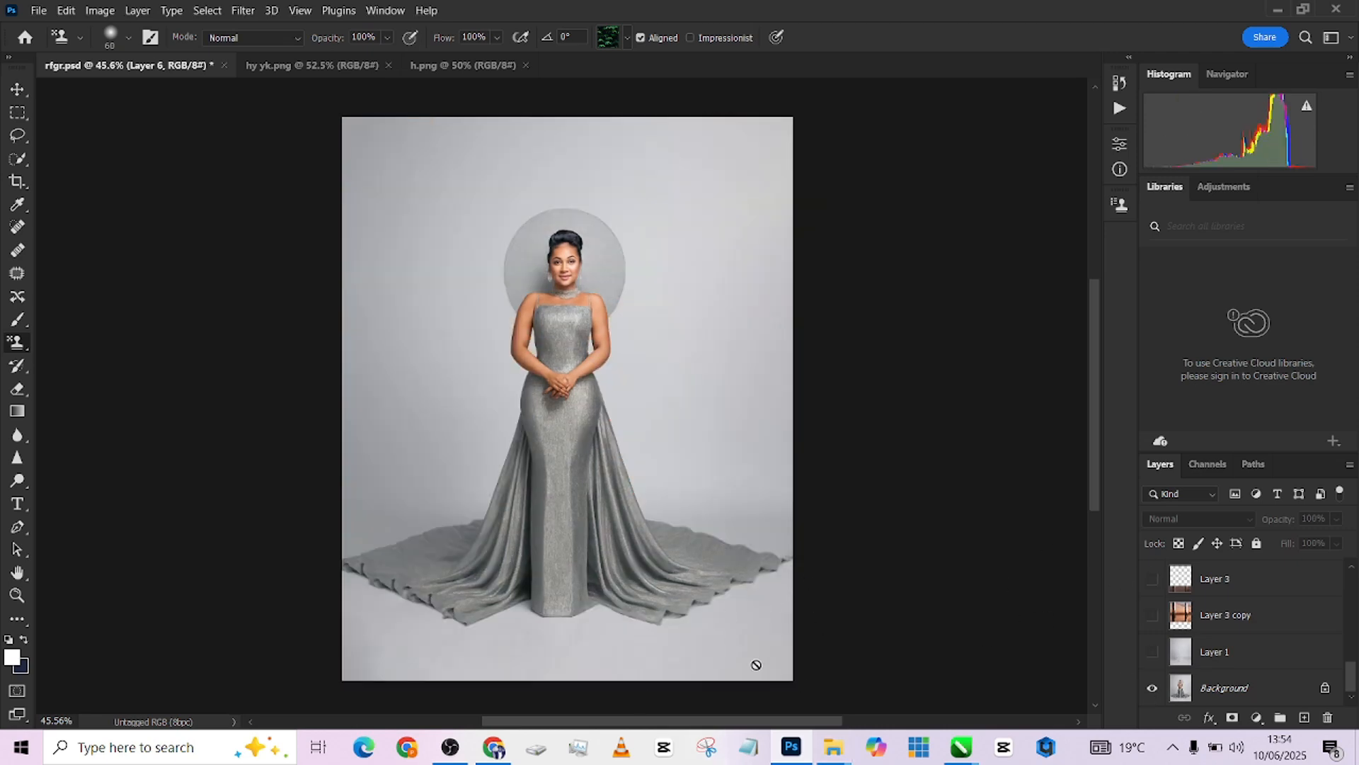
Review the source portrait hy yk.png and the backdrop h.png against the rfgr.psd composite with all its layers shown again.
click(328, 70)
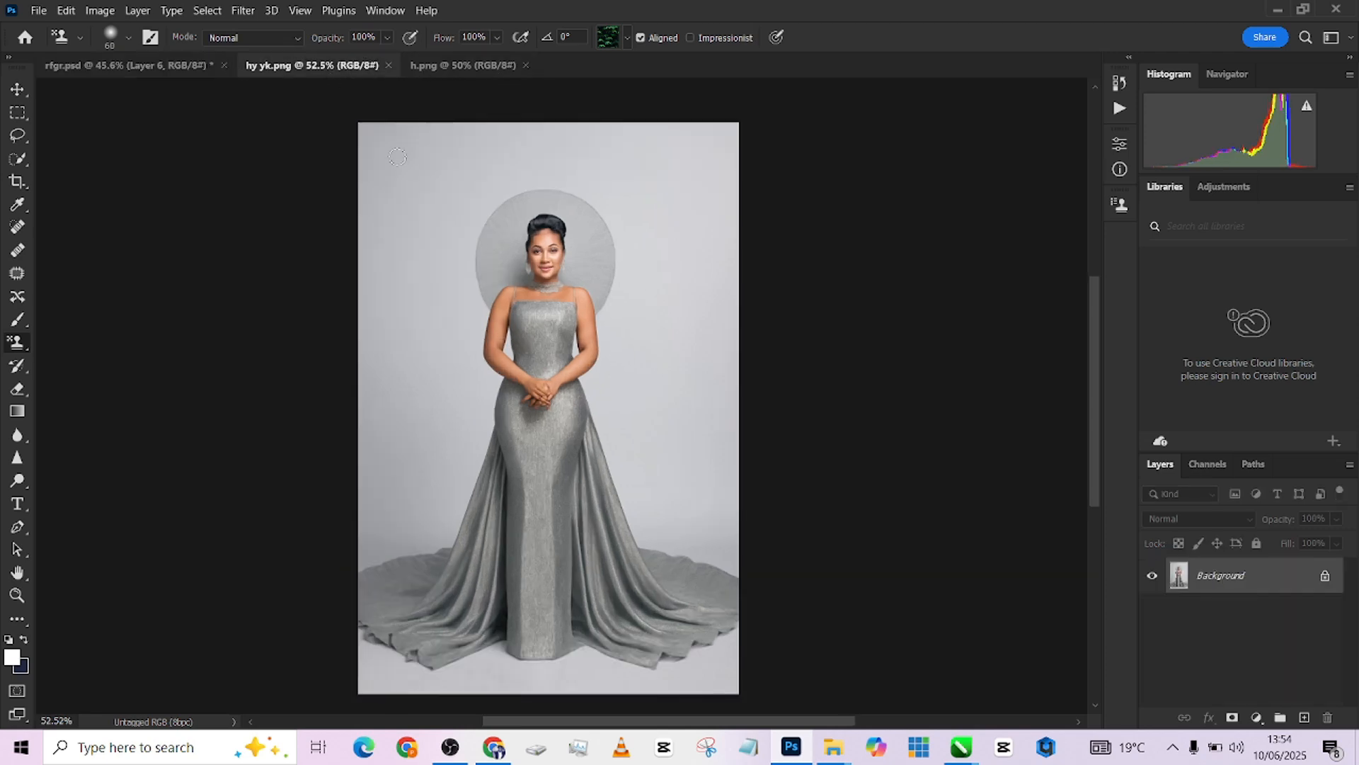
click(186, 79)
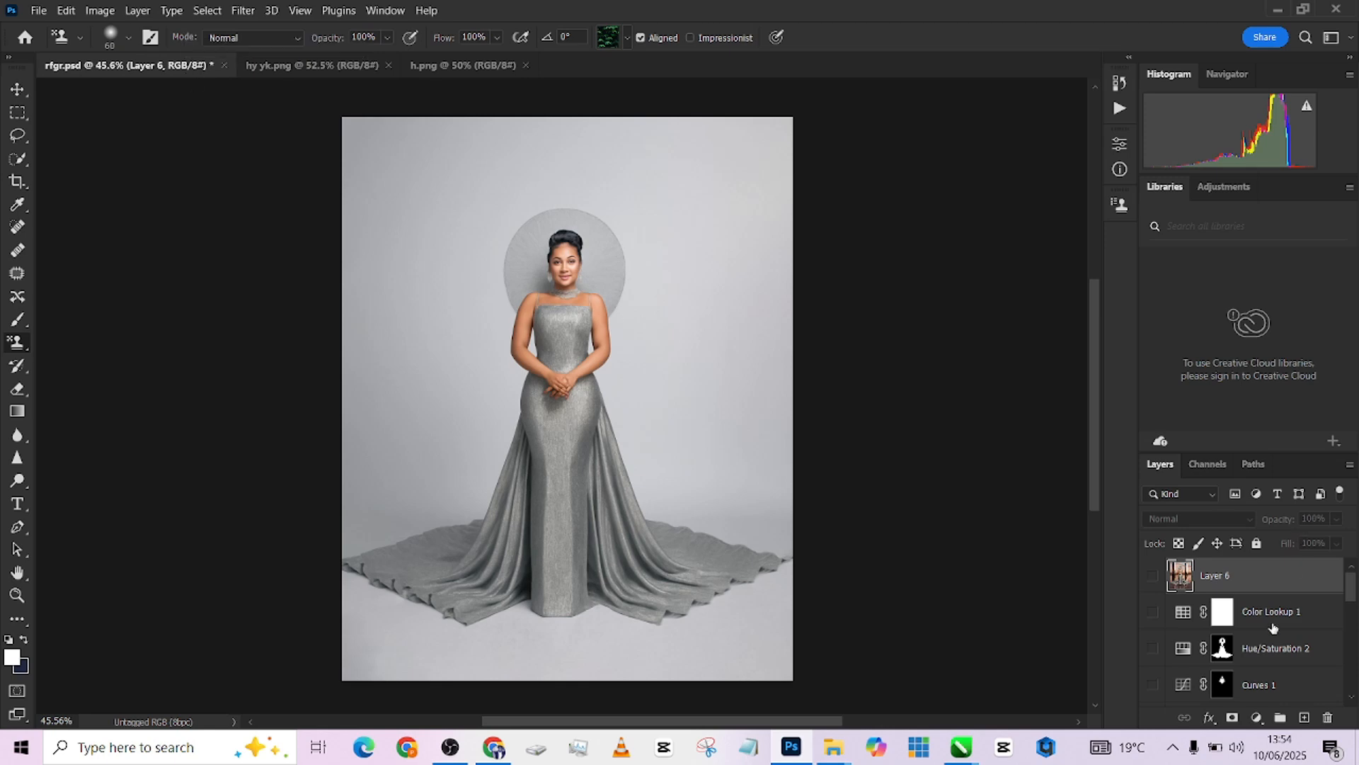
scroll(1191, 680, down, 3)
scroll(1192, 679, down, 3)
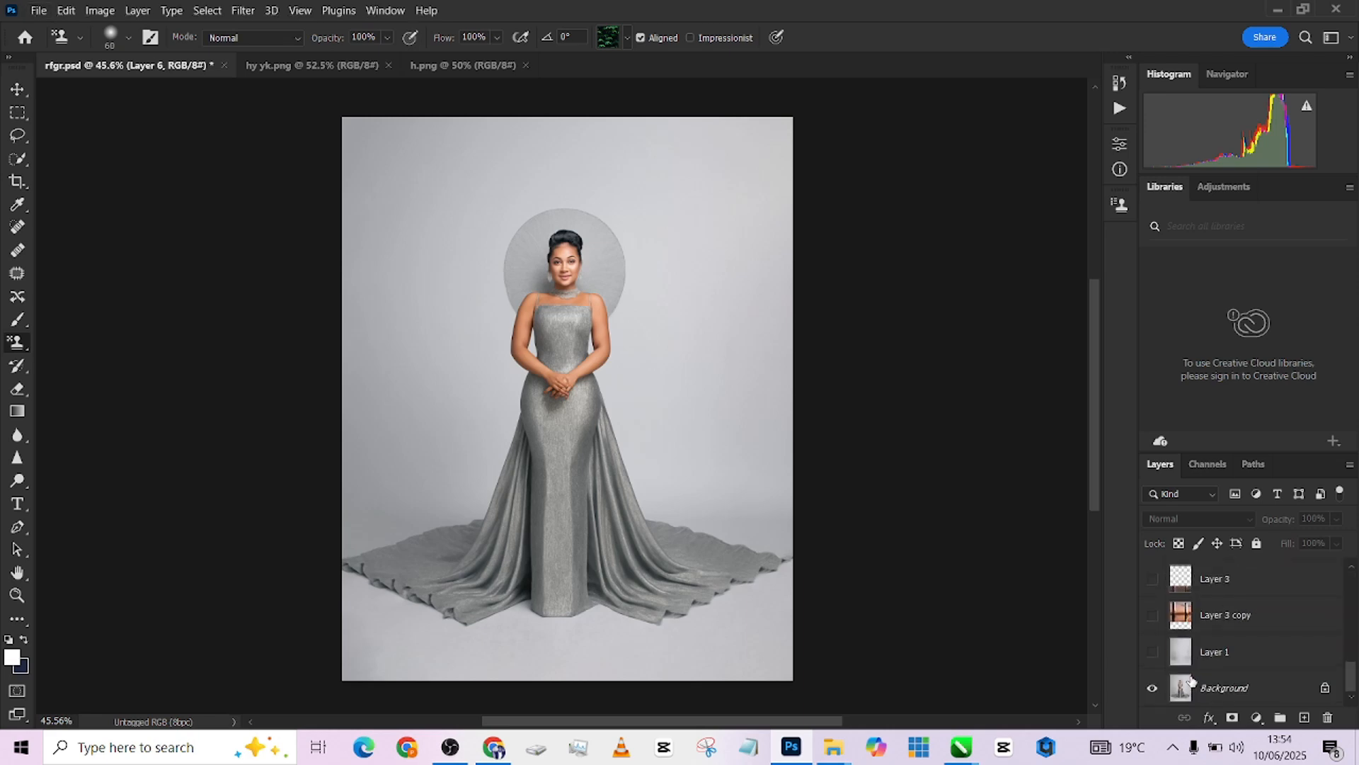
alt+click(1153, 688)
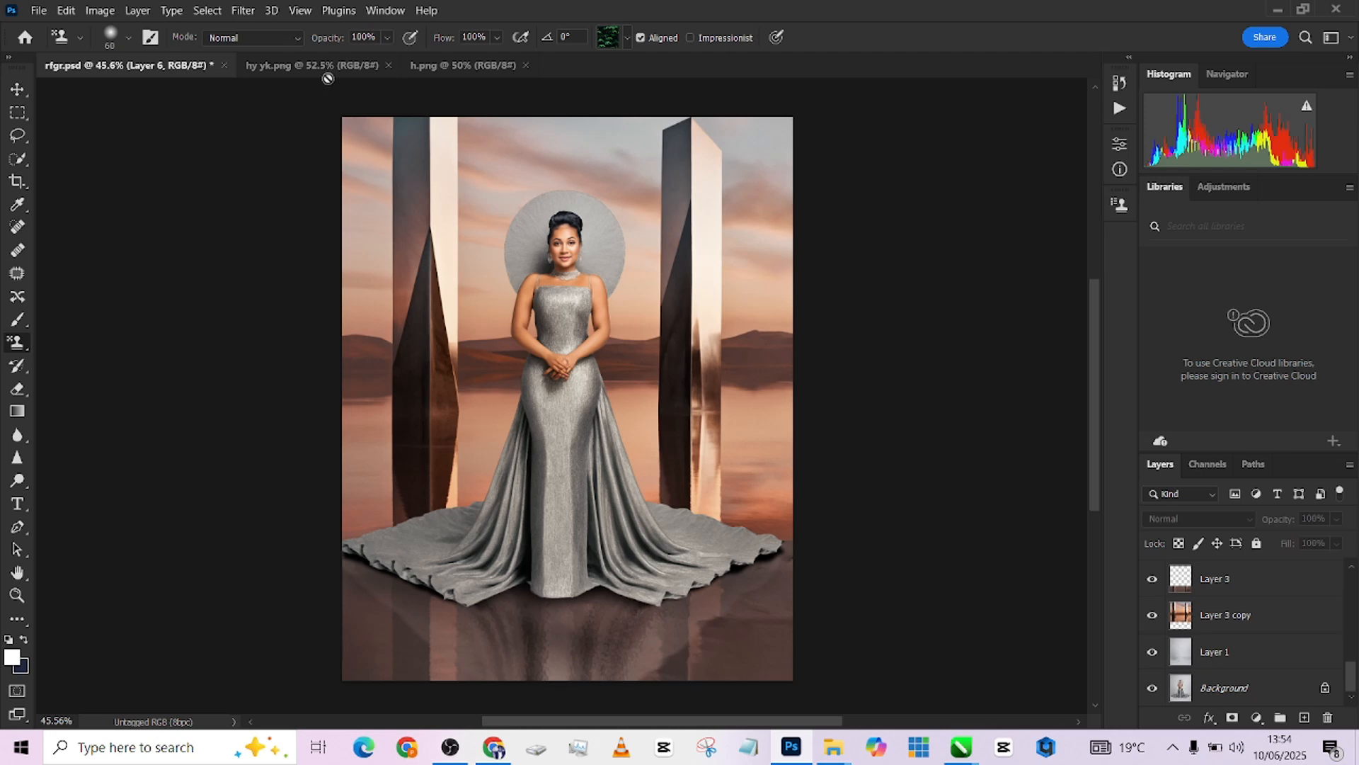
click(454, 71)
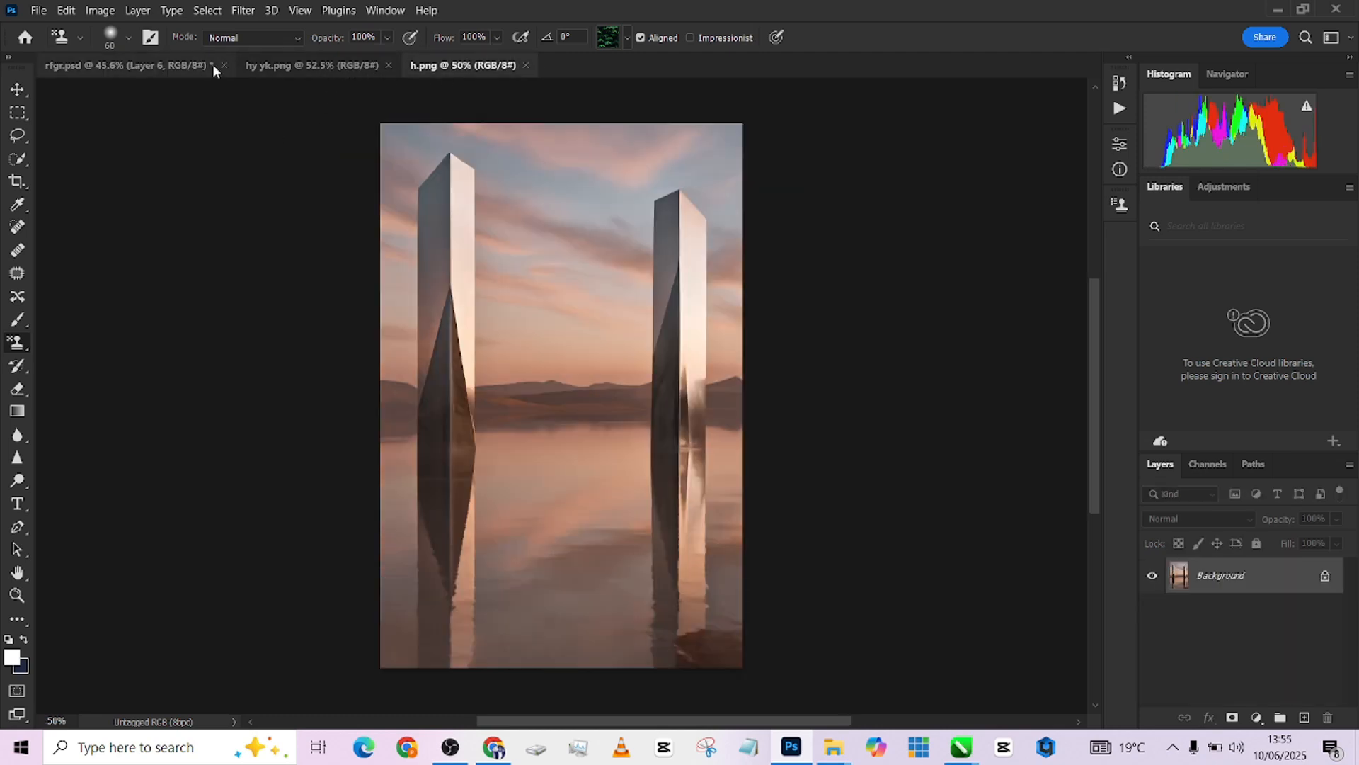
click(111, 64)
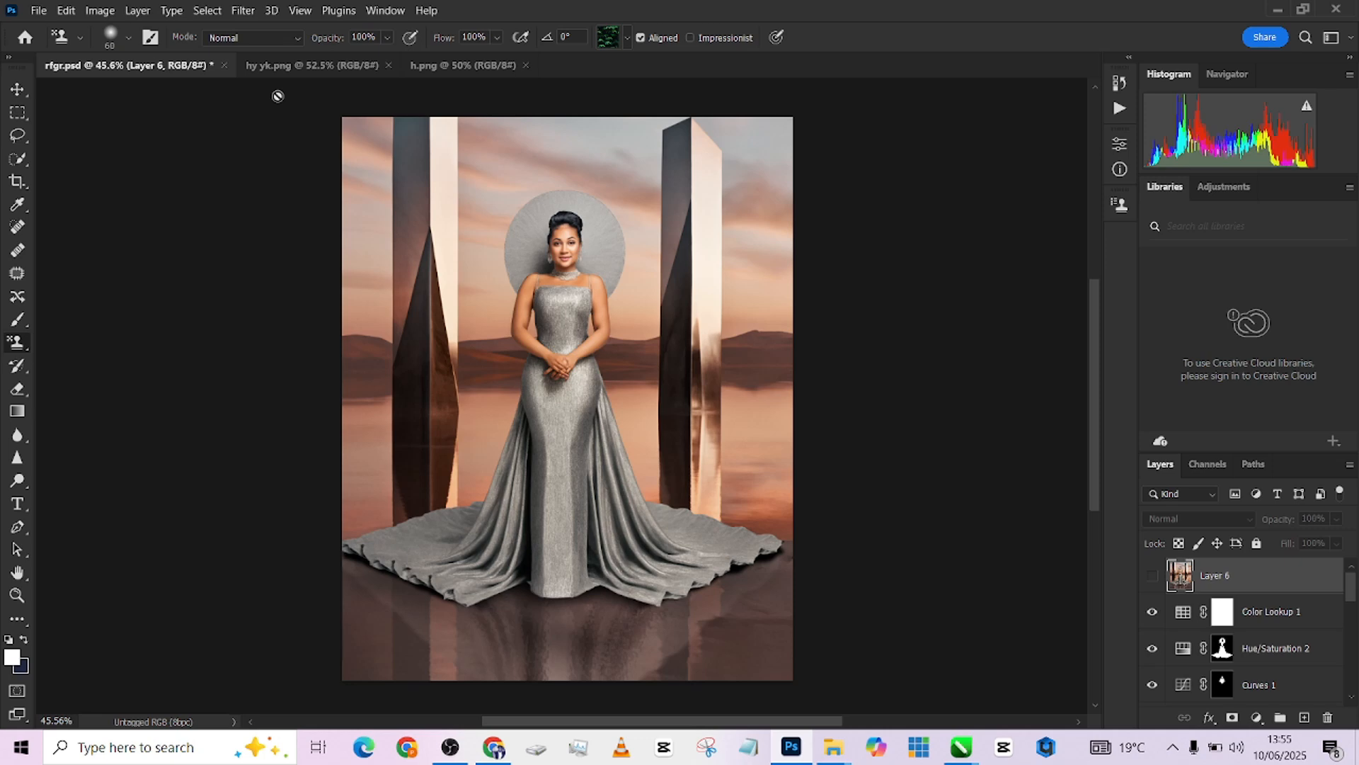
Crop hy yk.png at a 4:5 (8:10) ratio, extending the canvas past the photo on all sides with Content-Aware fill.
click(308, 65)
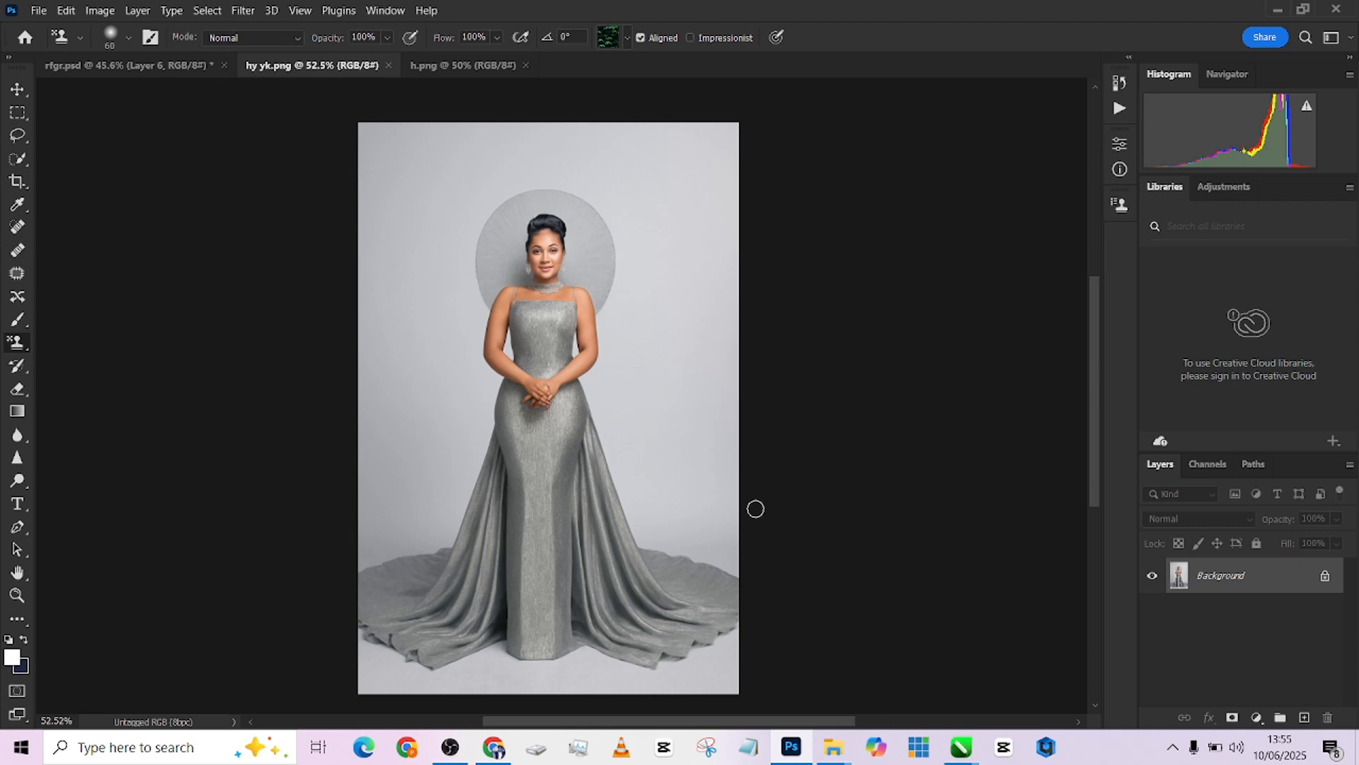
click(26, 182)
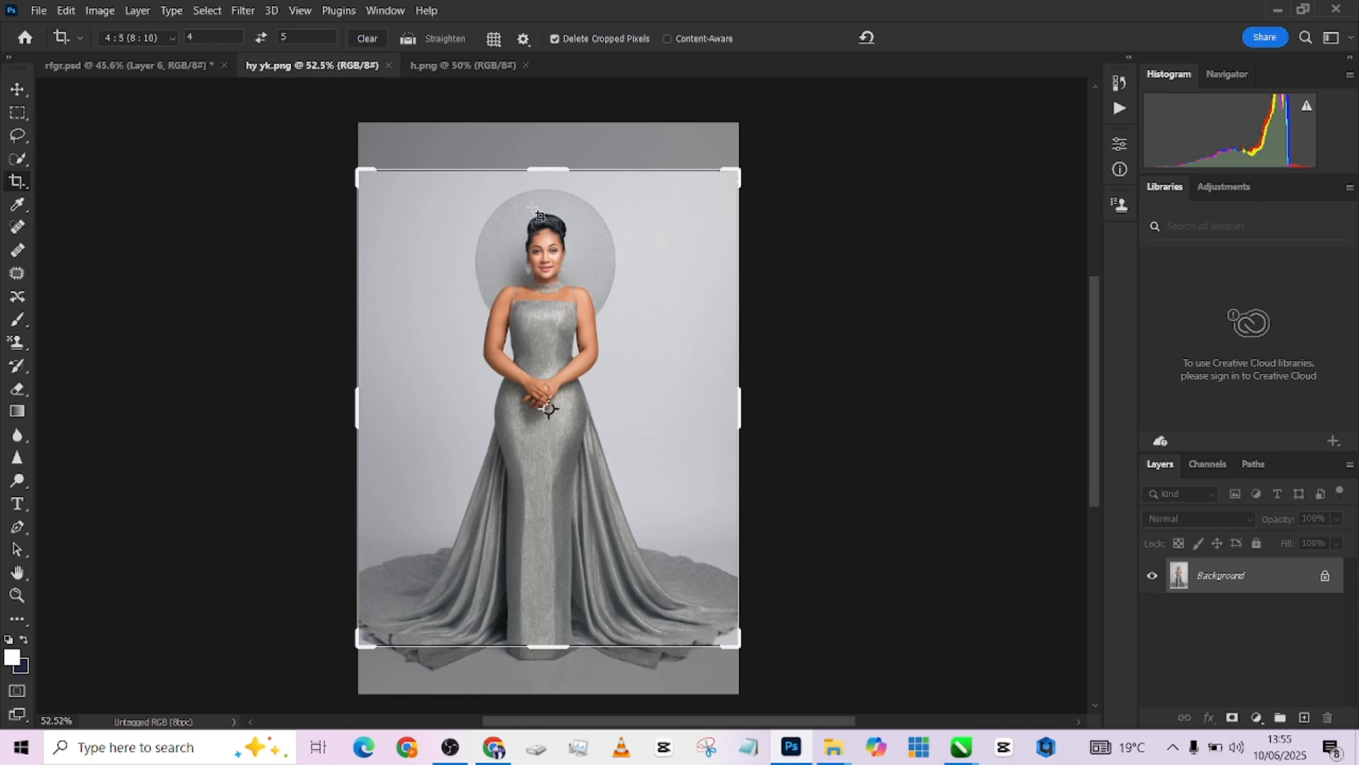
click(532, 168)
drag(532, 168, 532, 146)
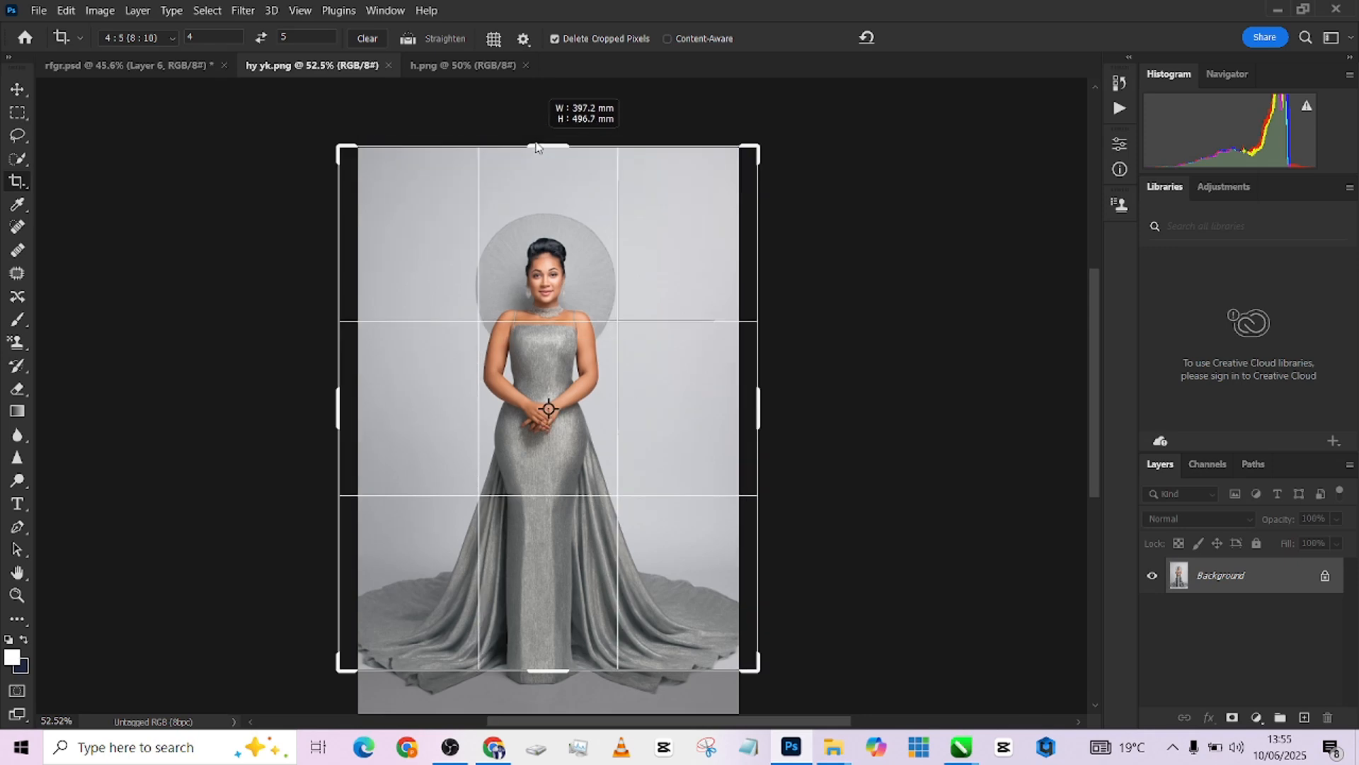
drag(555, 682, 556, 705)
scroll(572, 531, down, 4)
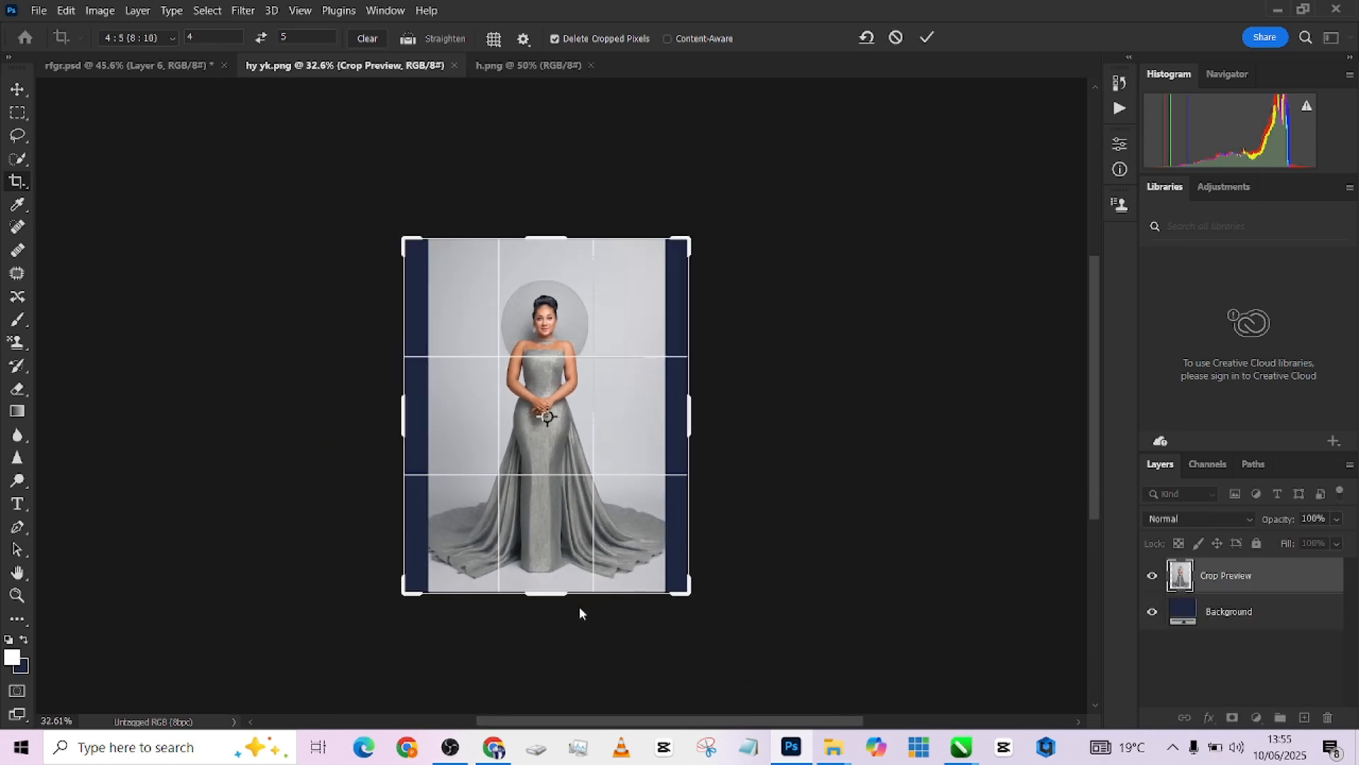
drag(545, 603, 545, 612)
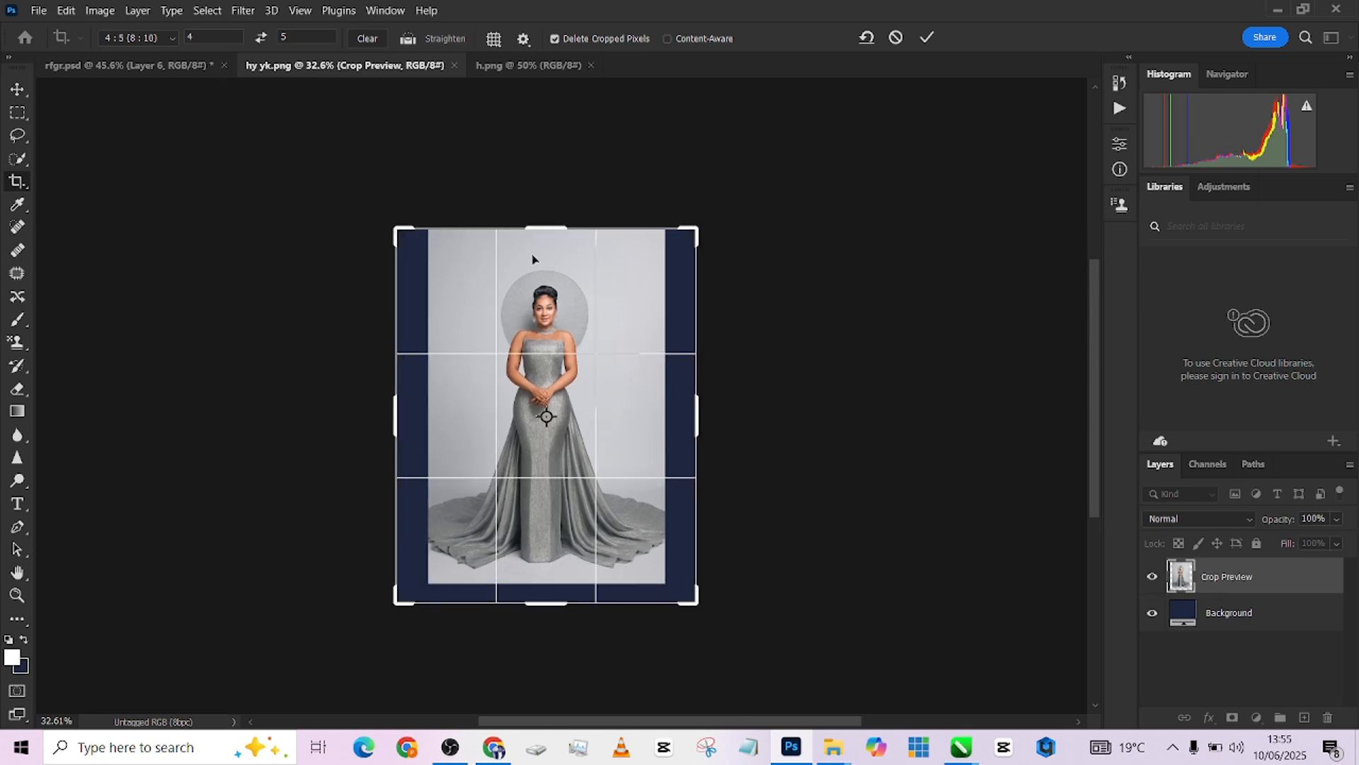
drag(536, 218, 537, 212)
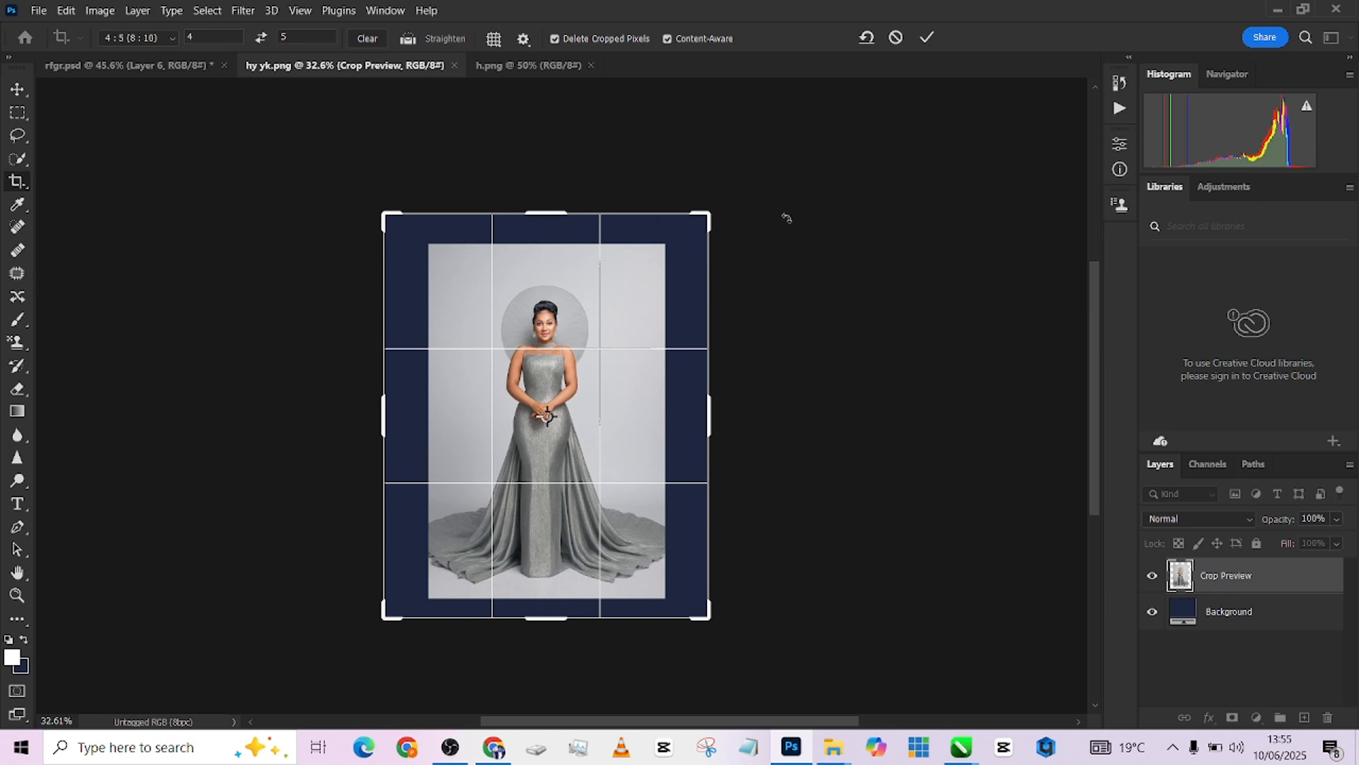
click(927, 37)
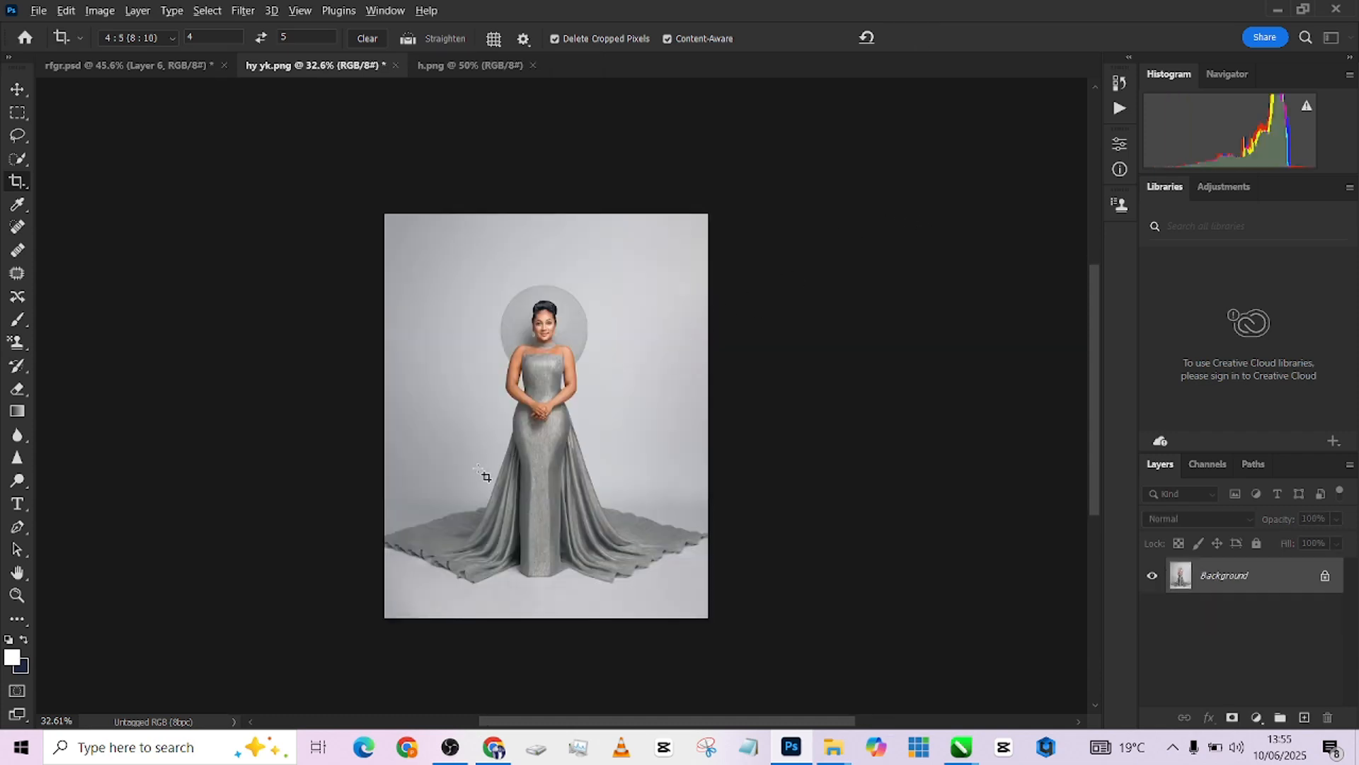
Select the woman with Select Subject and invert the selection to cover the studio backdrop.
scroll(482, 475, up, 2)
scroll(555, 458, up, 1)
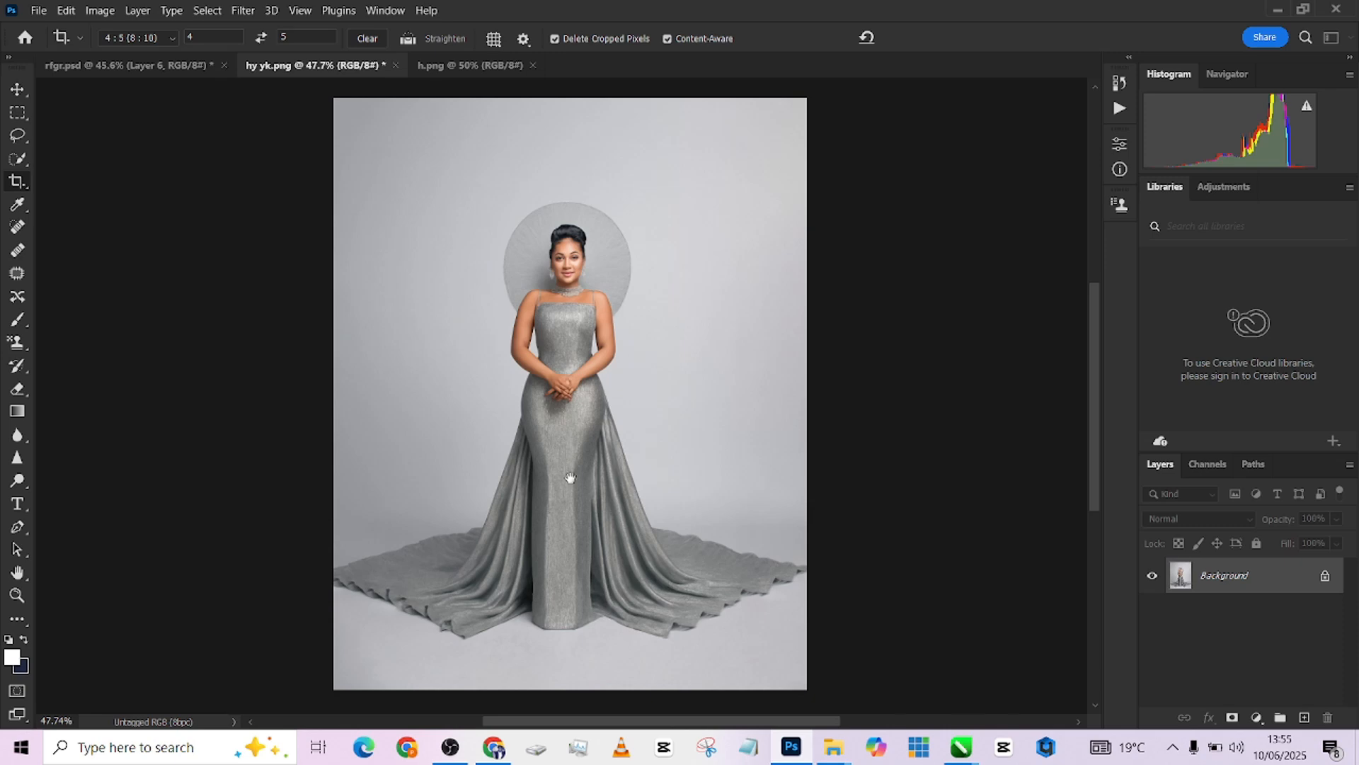
drag(566, 474, 519, 476)
scroll(522, 486, down, 1)
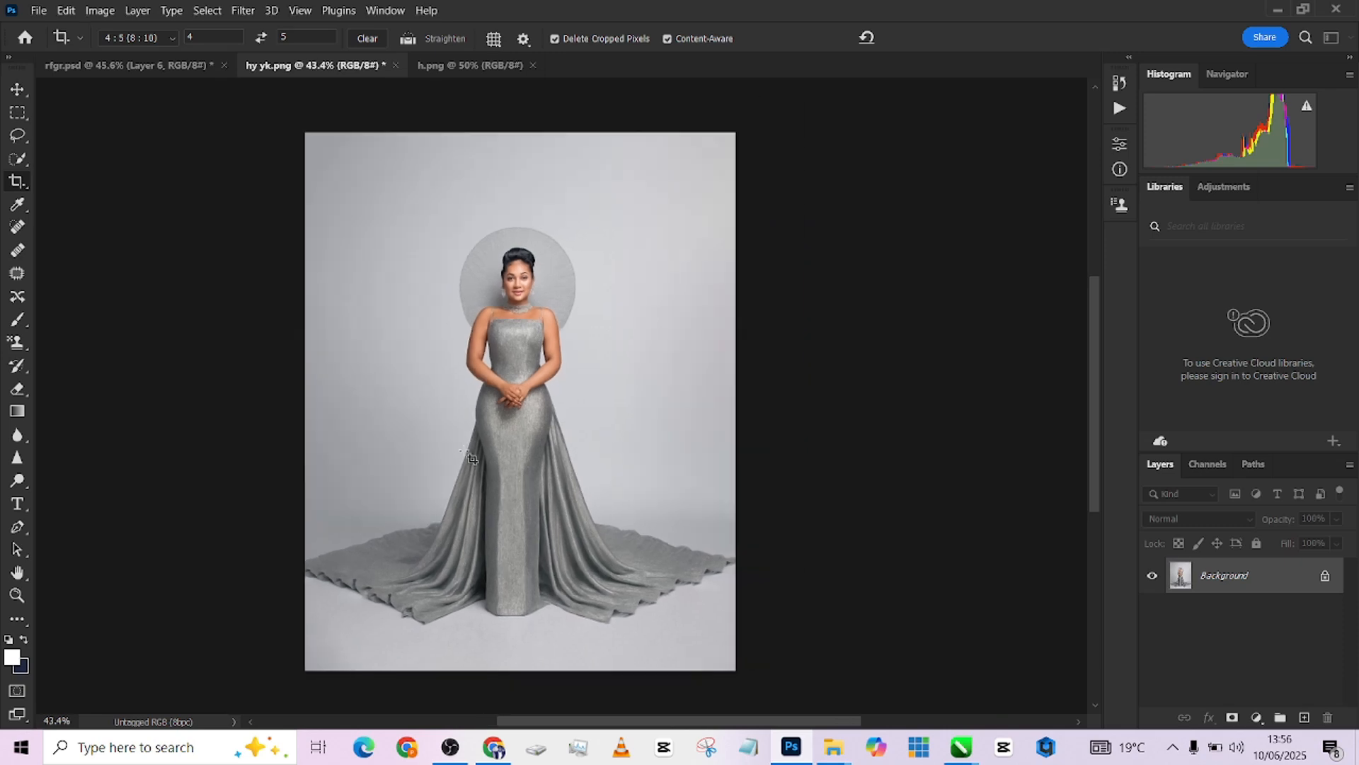
click(19, 159)
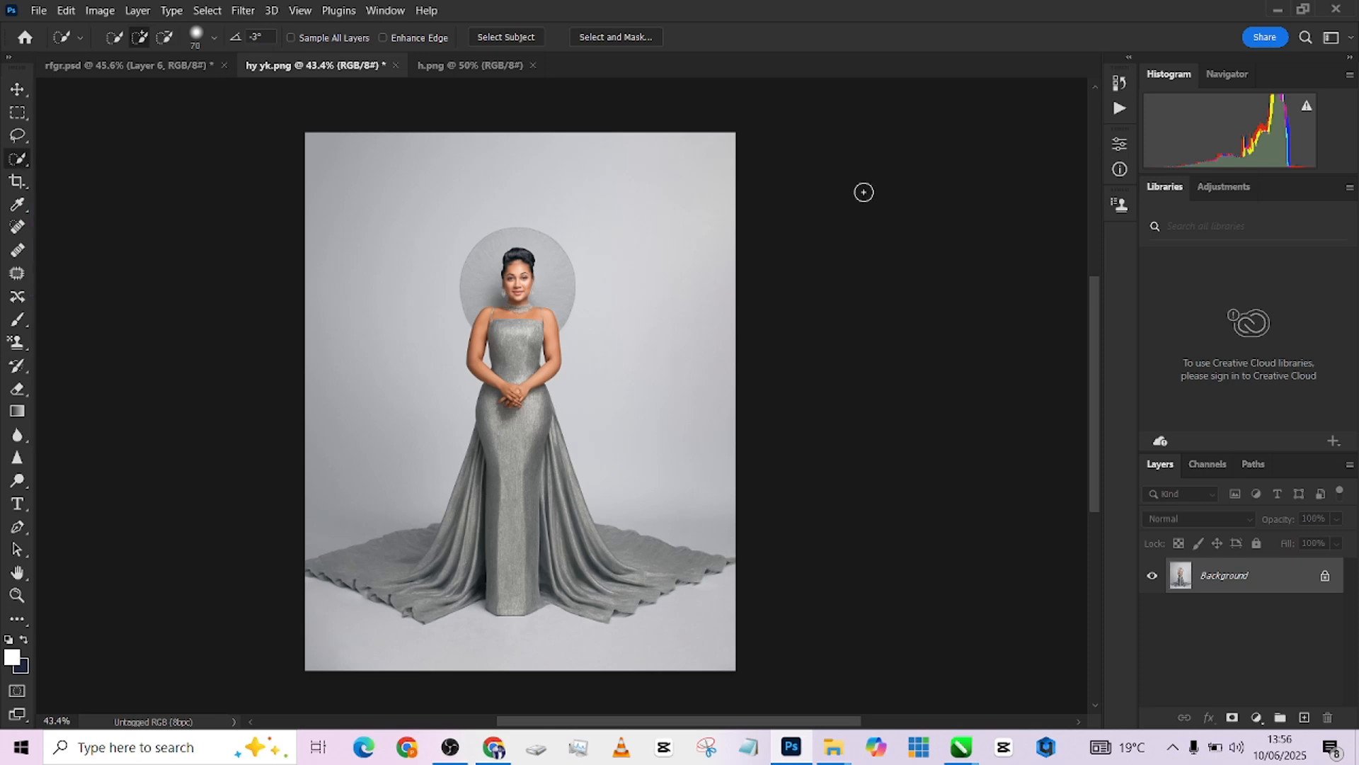
click(485, 39)
right_click(532, 314)
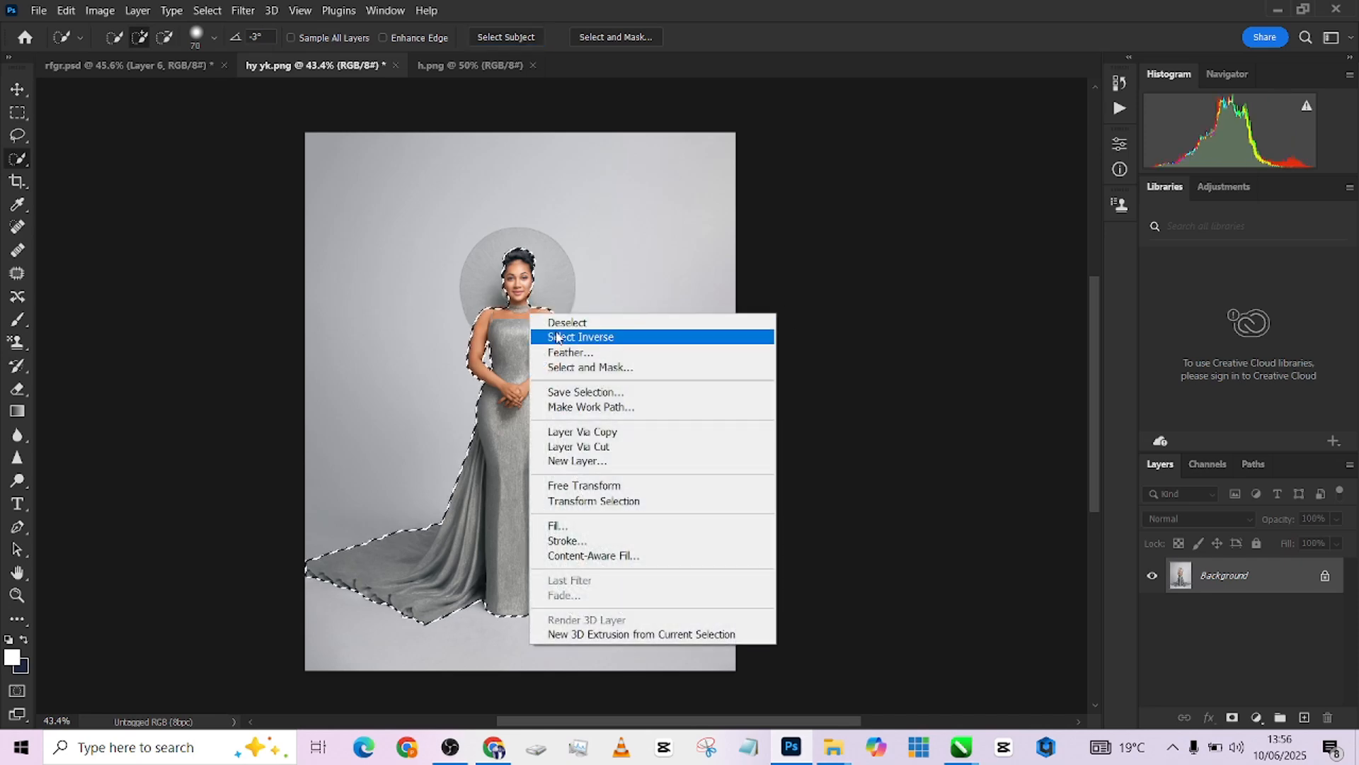
click(557, 337)
Refine the backdrop selection by excluding the round disc behind the head and adding the gaps between arms and waist.
scroll(515, 281, up, 5)
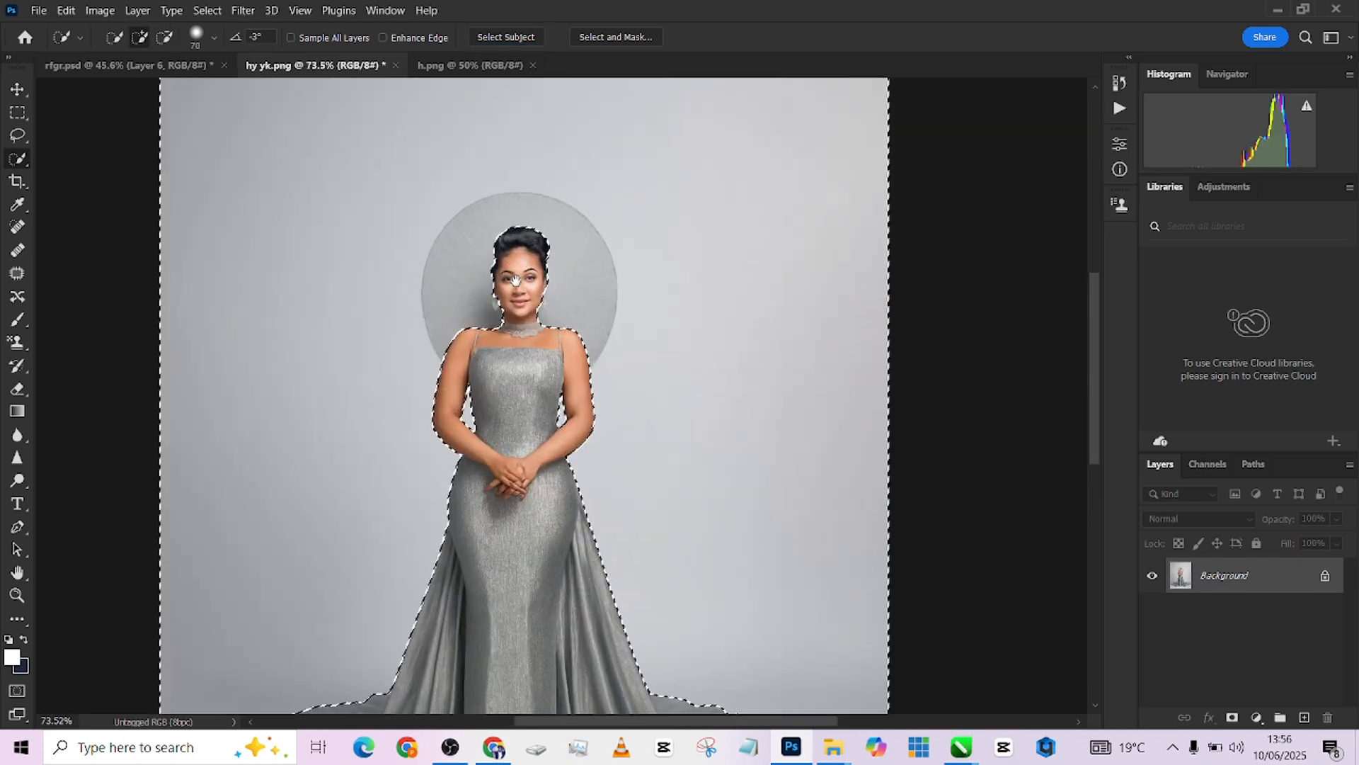
drag(516, 280, 523, 337)
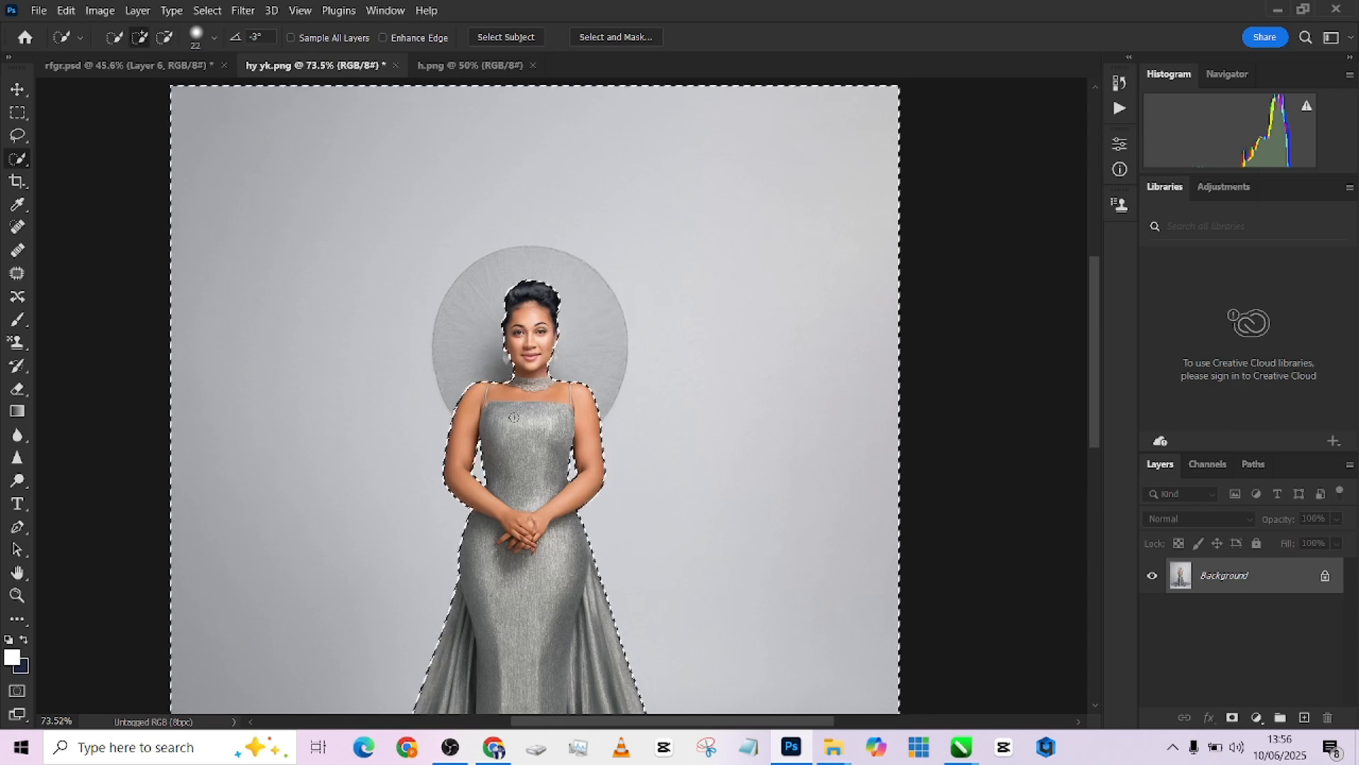
mouse_move(514, 418)
mouse_down()
mouse_move(462, 393)
mouse_move(478, 308)
mouse_move(514, 277)
mouse_move(587, 333)
mouse_up()
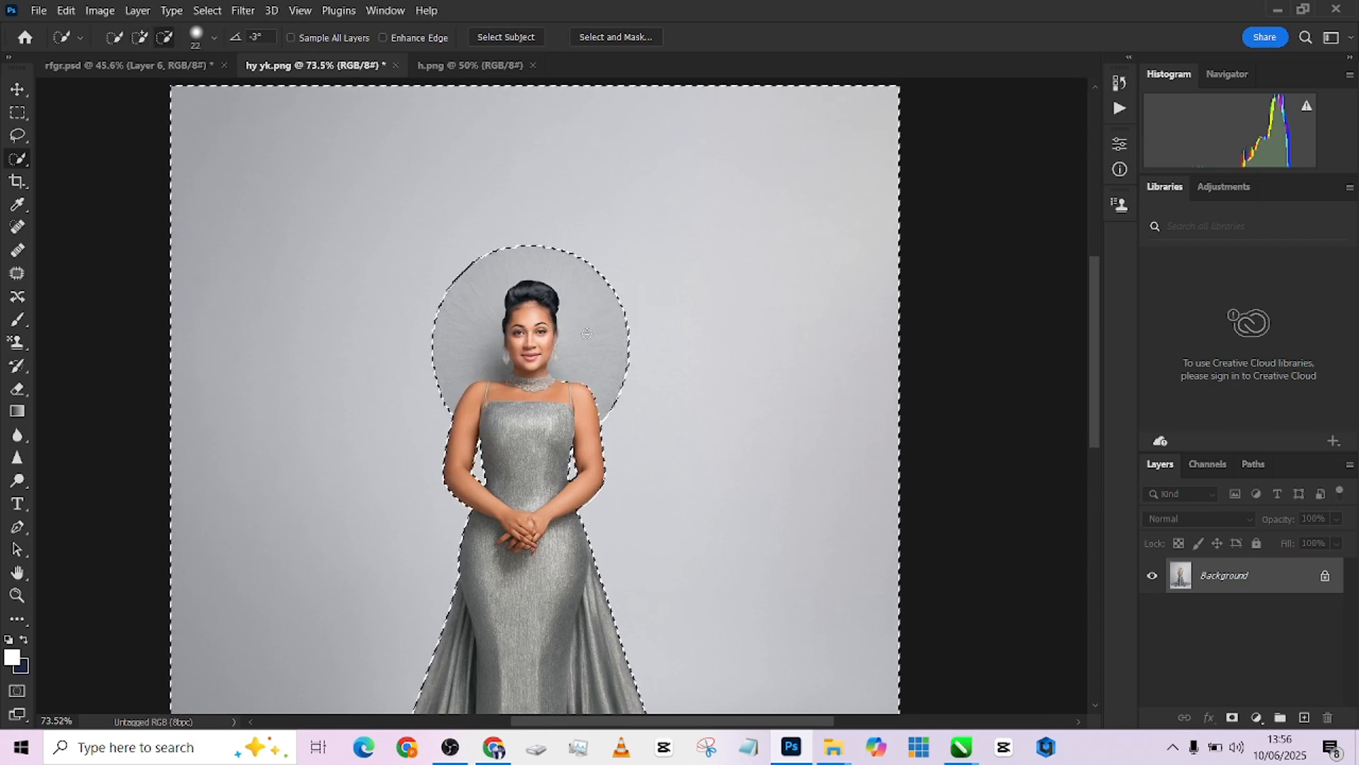
scroll(566, 461, up, 3)
mouse_move(569, 462)
mouse_down()
mouse_move(557, 461)
mouse_move(564, 477)
mouse_up()
scroll(546, 447, down, 1)
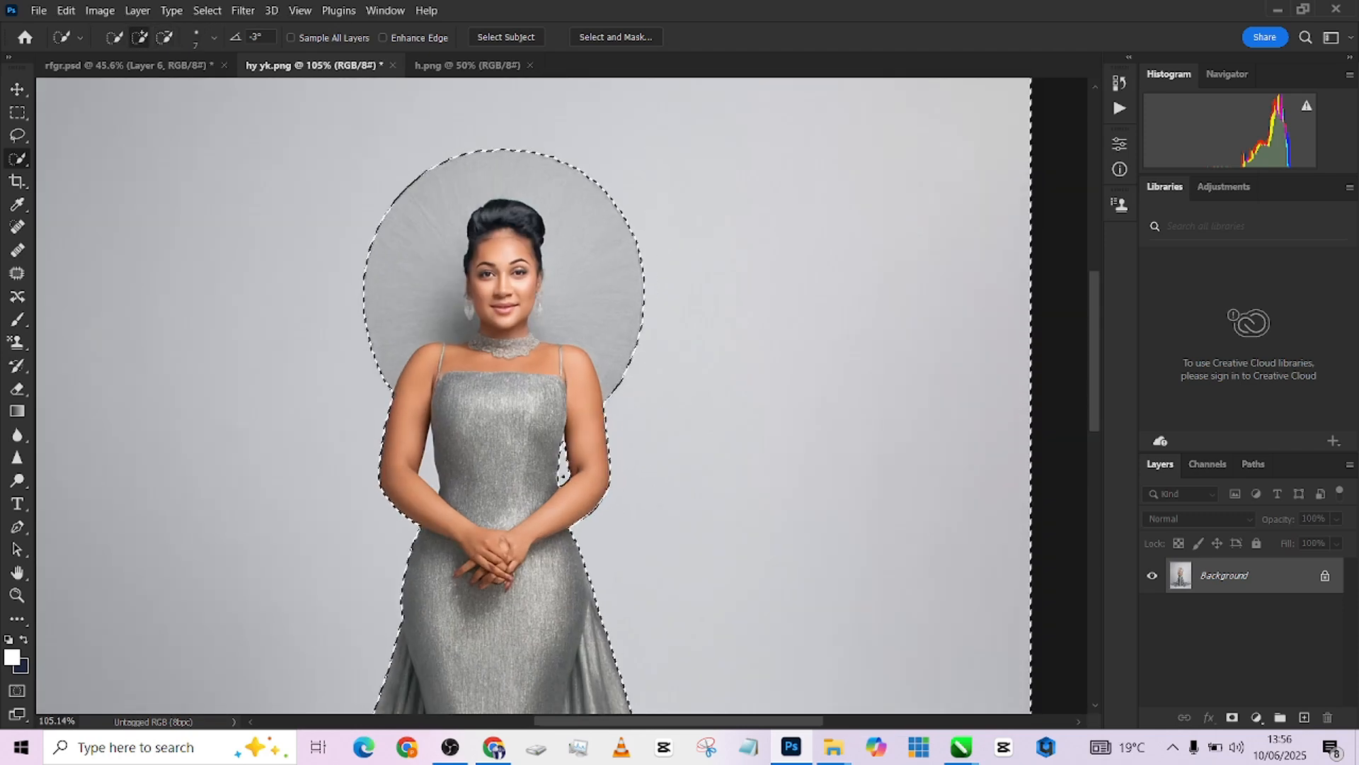
drag(429, 461, 431, 476)
scroll(520, 356, down, 5)
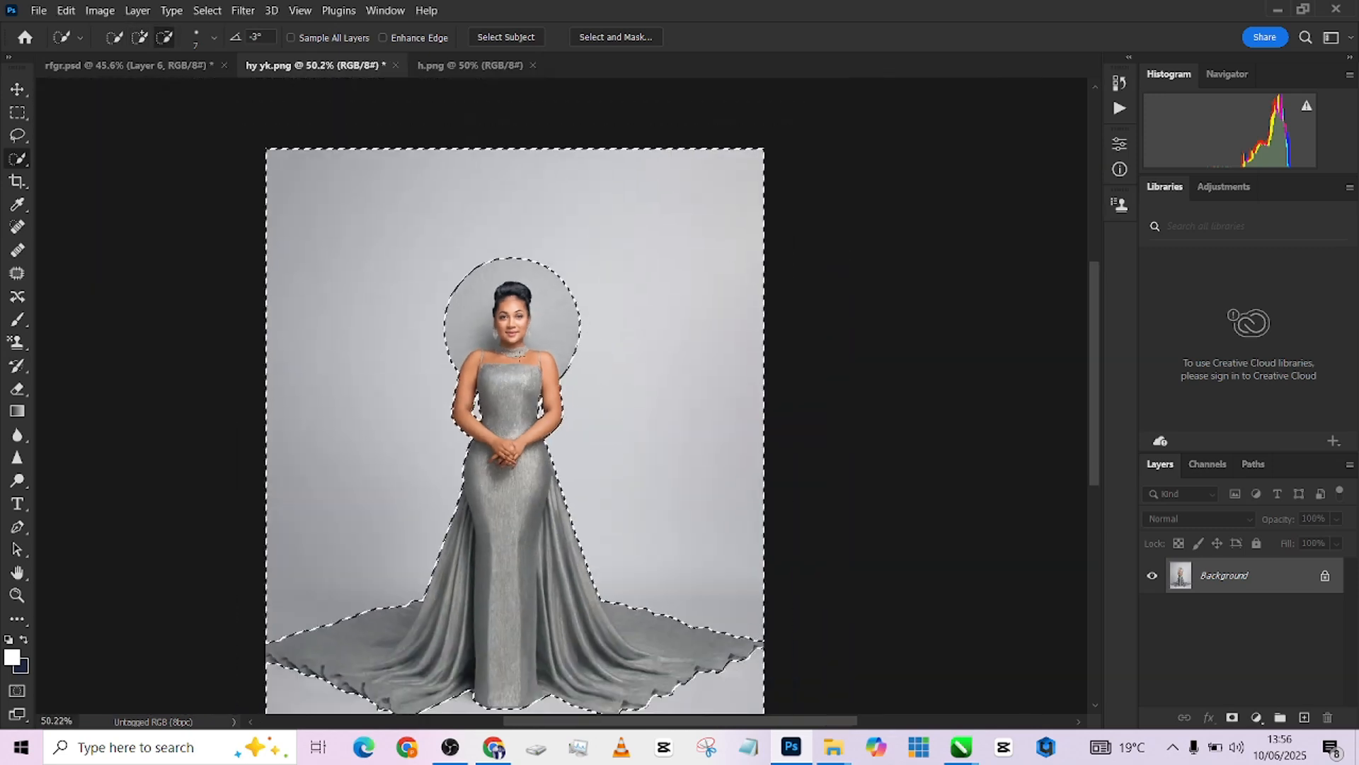
scroll(515, 360, down, 1)
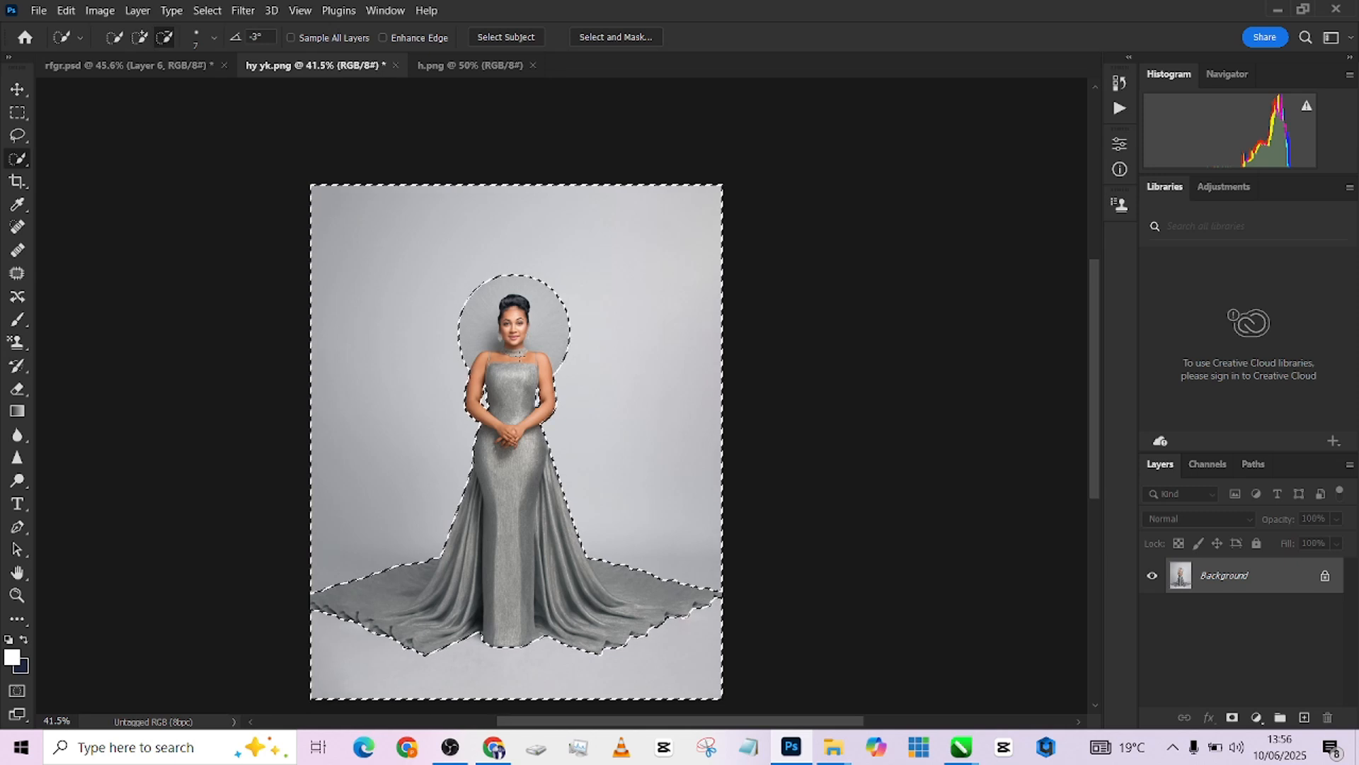
Duplicate the Background layer and cut the selected backdrop from the copy onto a new layer.
drag(547, 358, 554, 319)
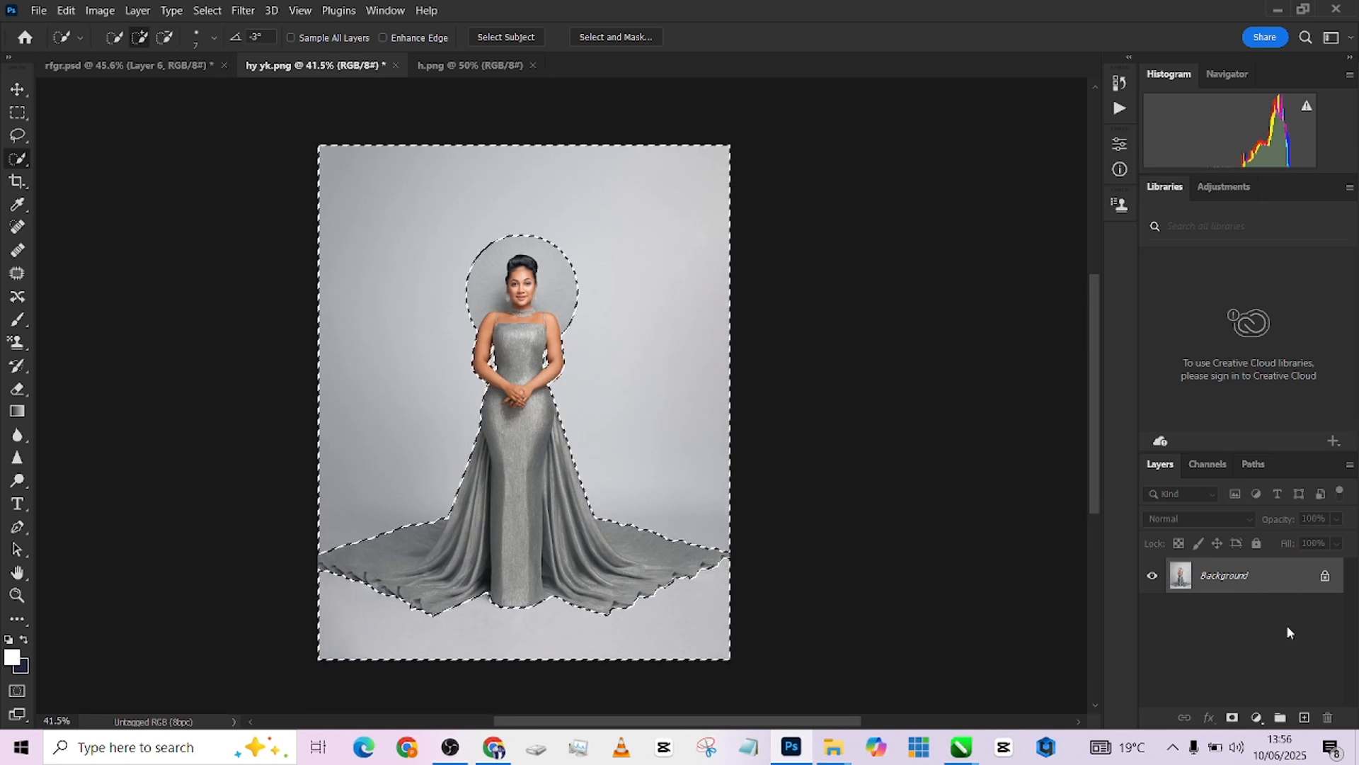
drag(1230, 584, 1303, 715)
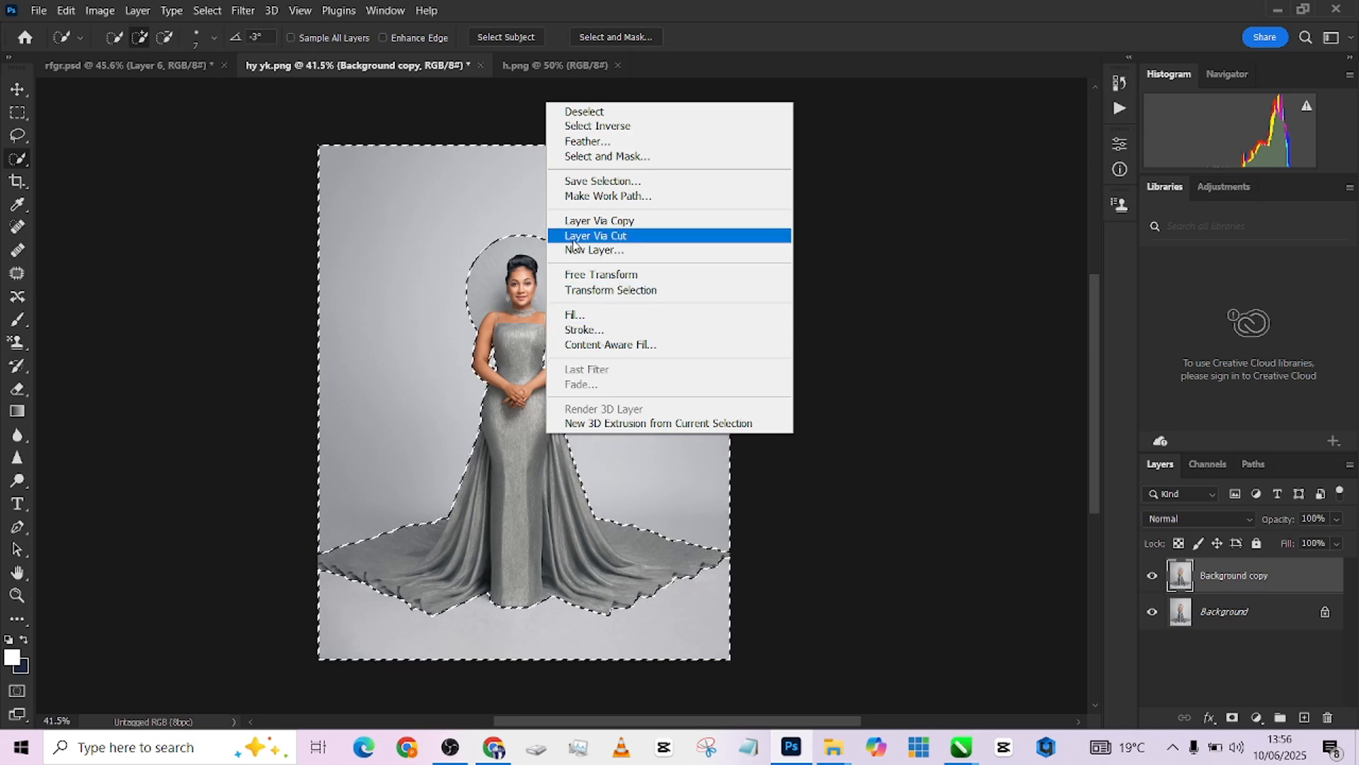
click(602, 235)
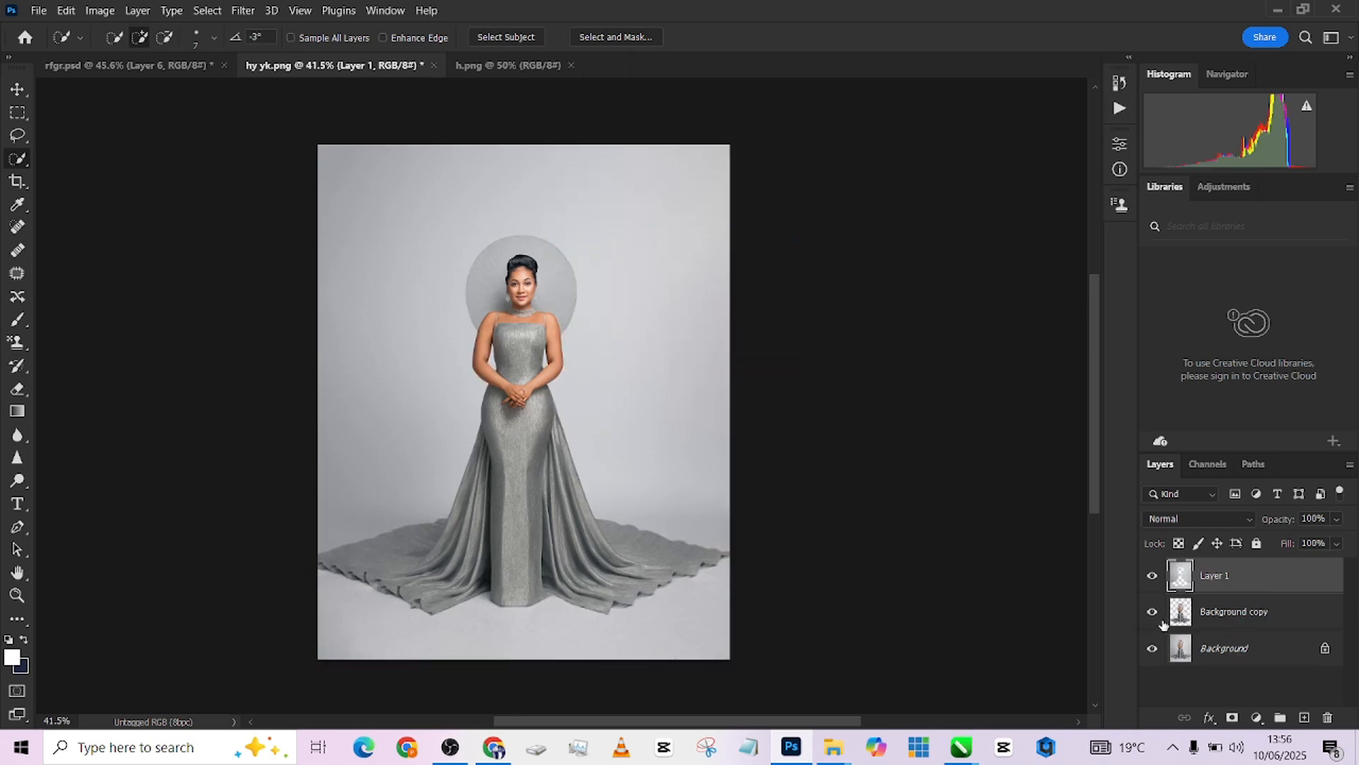
Hide the Background and Background copy layers, leaving only the cut-out backdrop layer visible.
click(1153, 649)
click(1154, 611)
click(1153, 577)
click(1153, 577)
click(1154, 613)
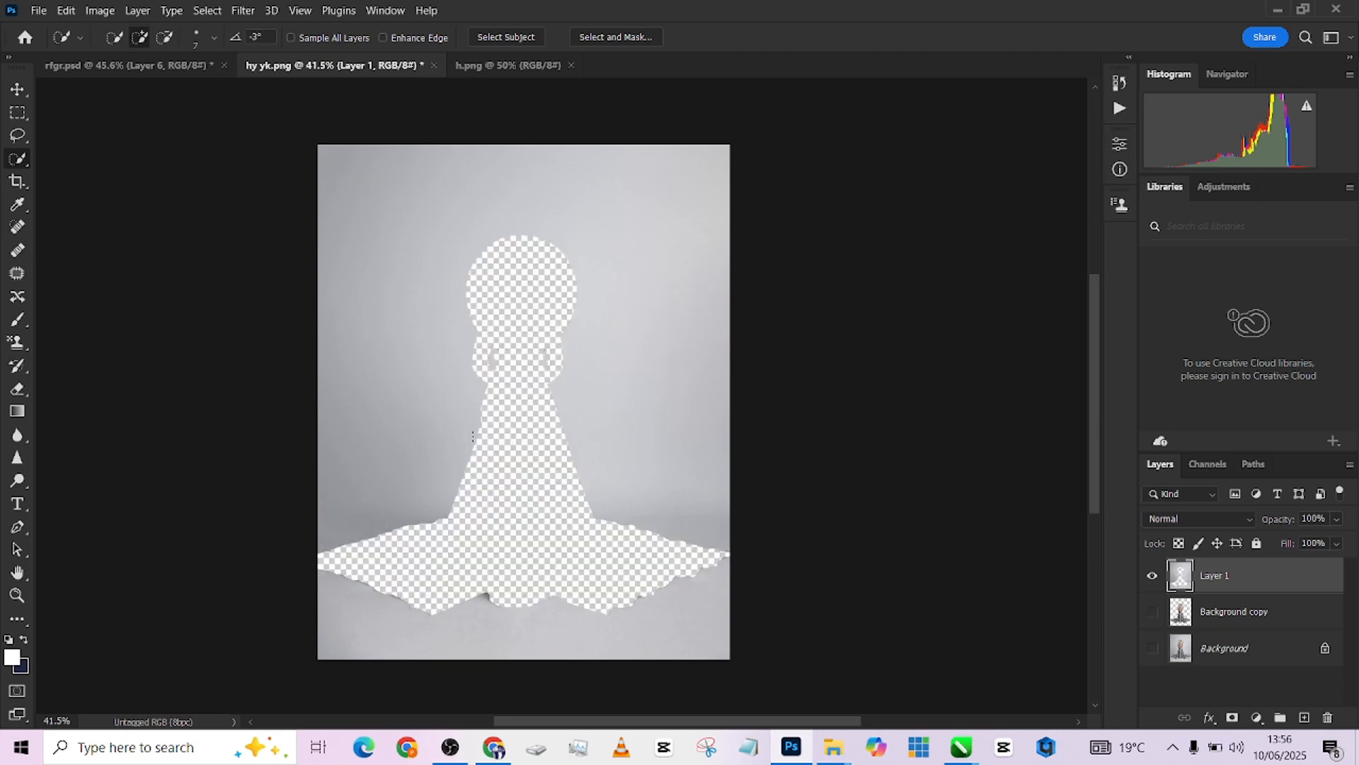
Load the cut-out woman's silhouette from the Background copy layer as a selection and expand it slightly.
ctrl+click(1181, 613)
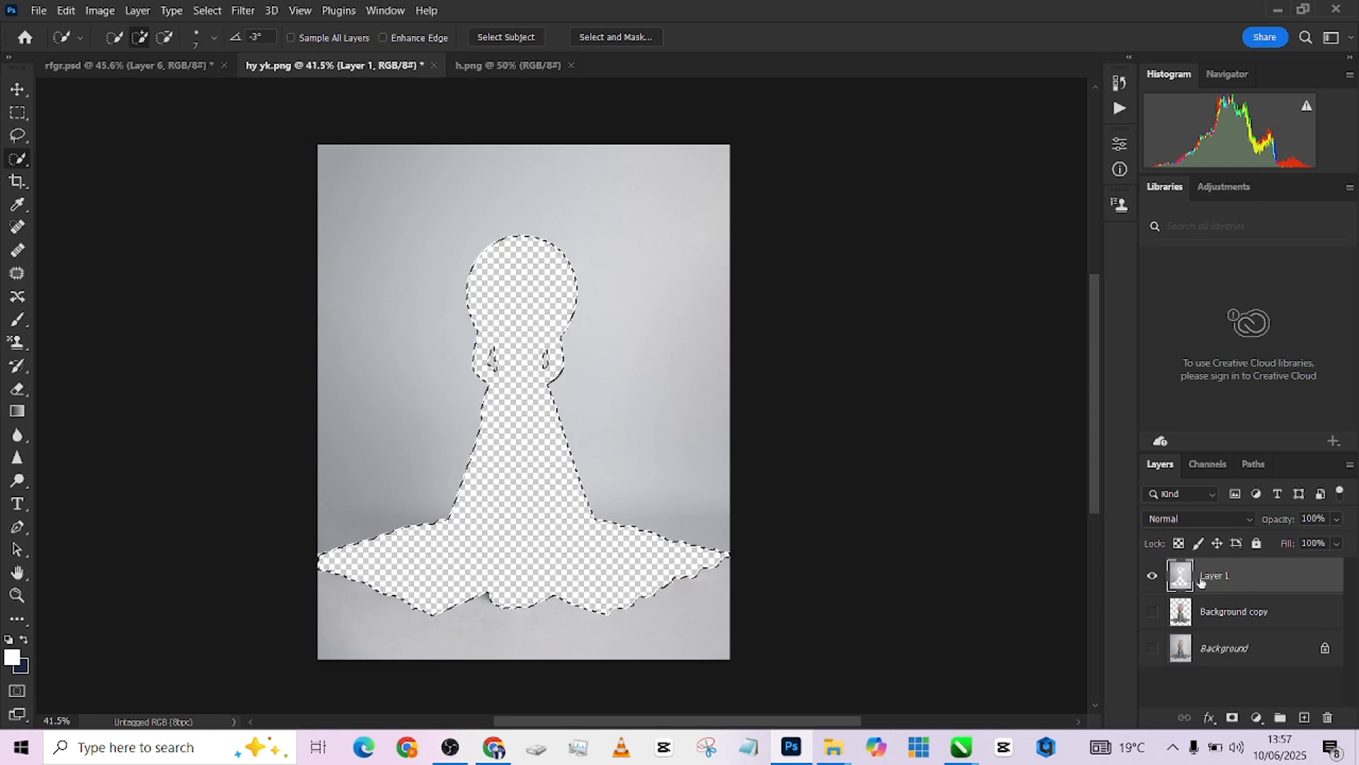
click(207, 11)
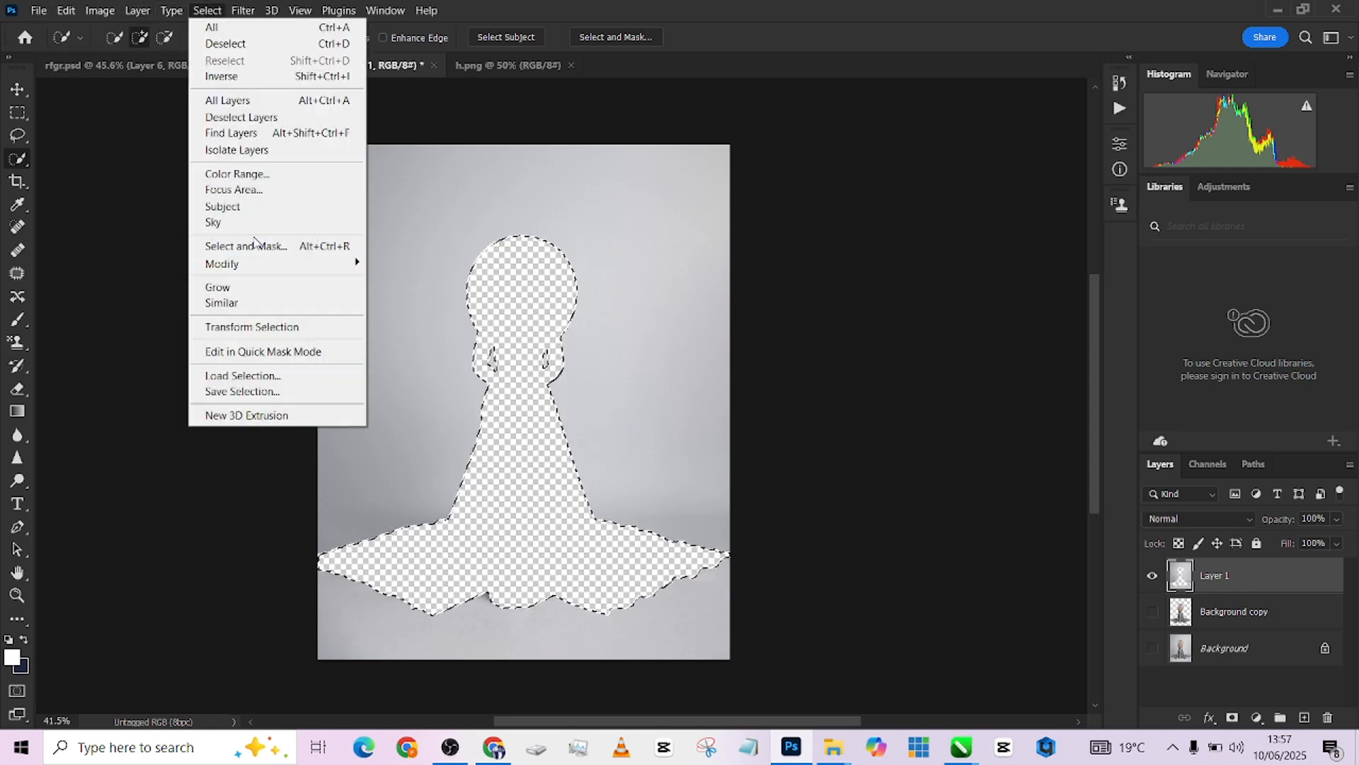
mouse_move(256, 265)
click(455, 296)
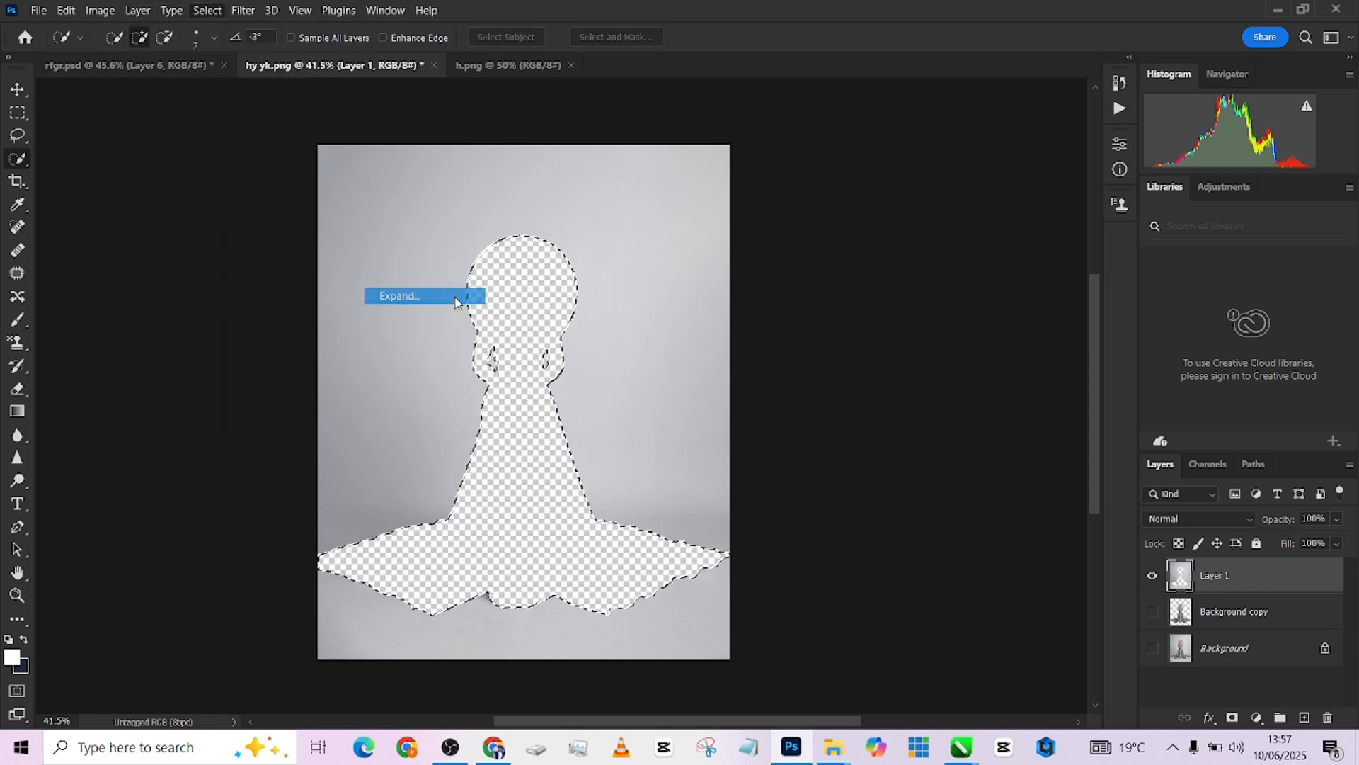
key(Return)
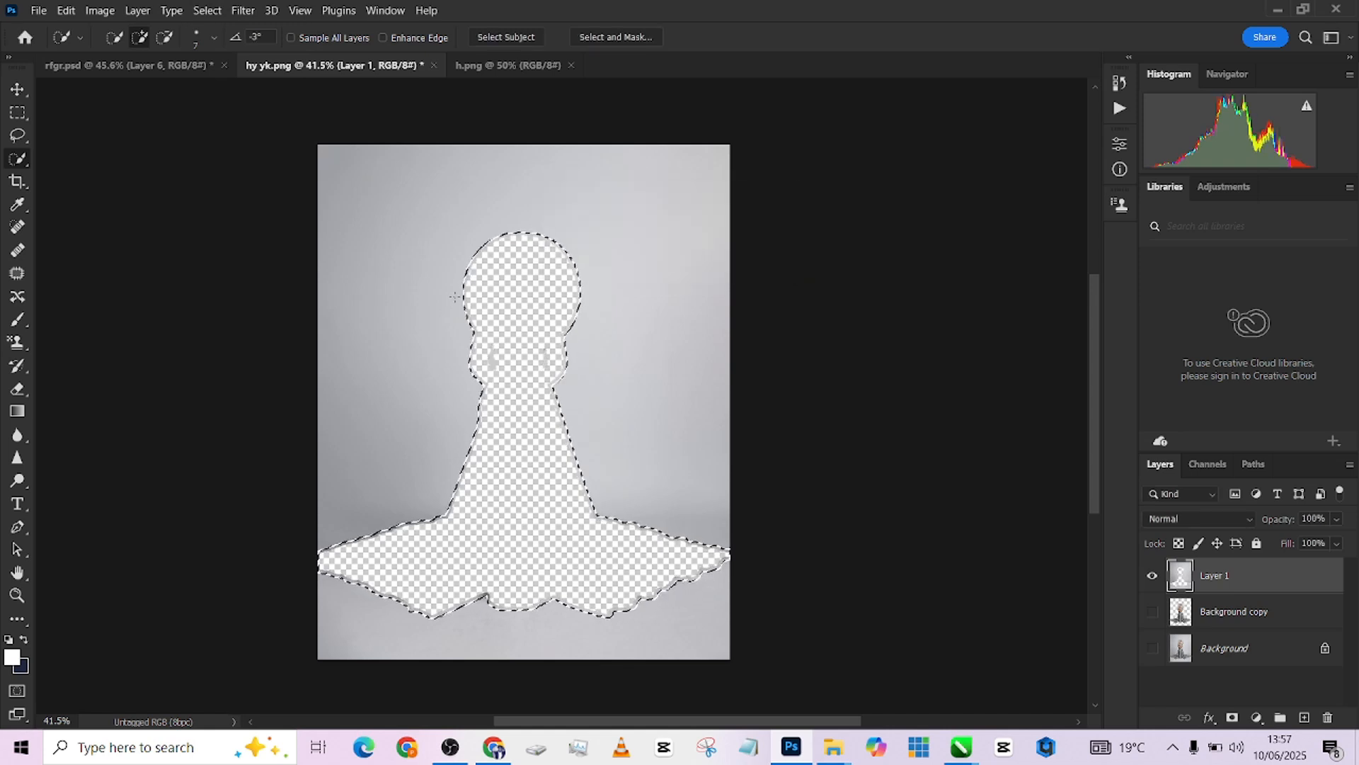
Fill the silhouette hole in the backdrop layer with Content-Aware at 100% opacity, with Color Adaptation on, and deselect.
key(shift+F5)
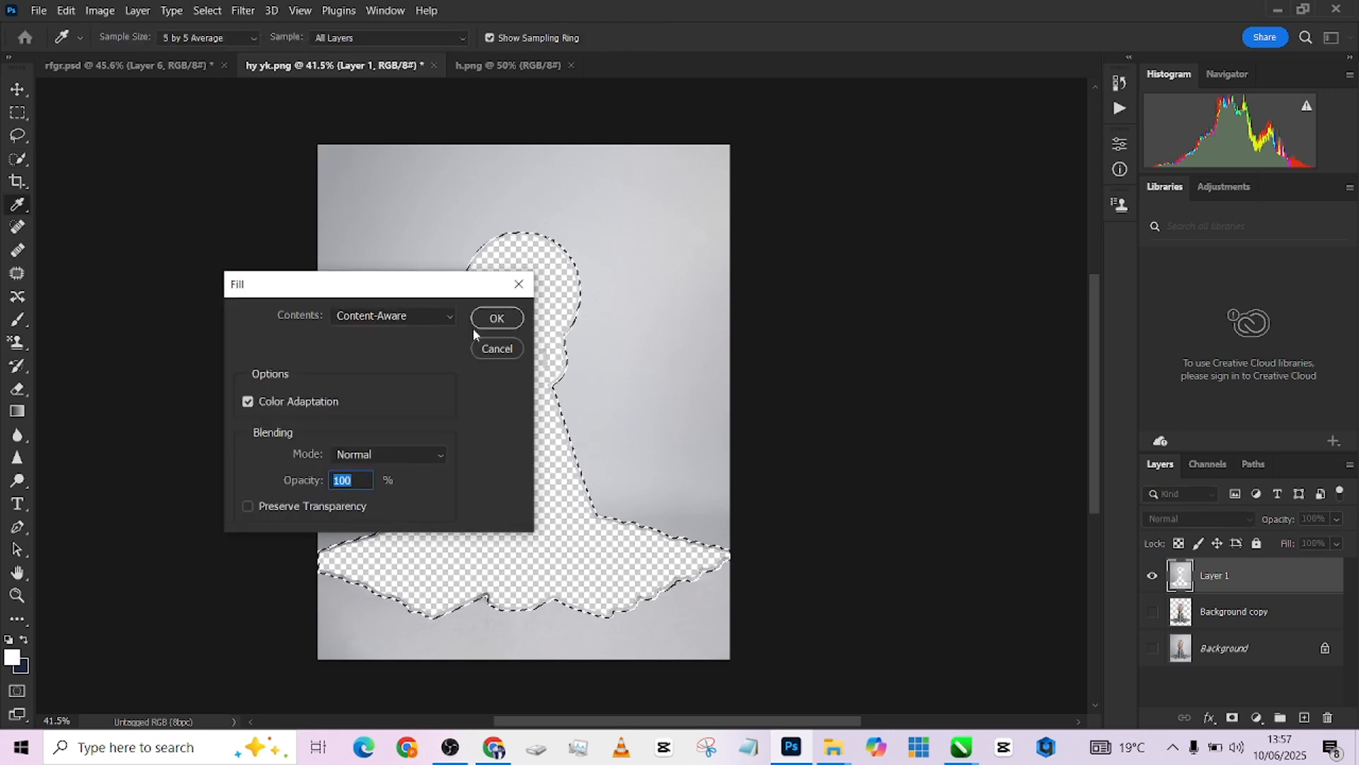
click(496, 318)
key(w)
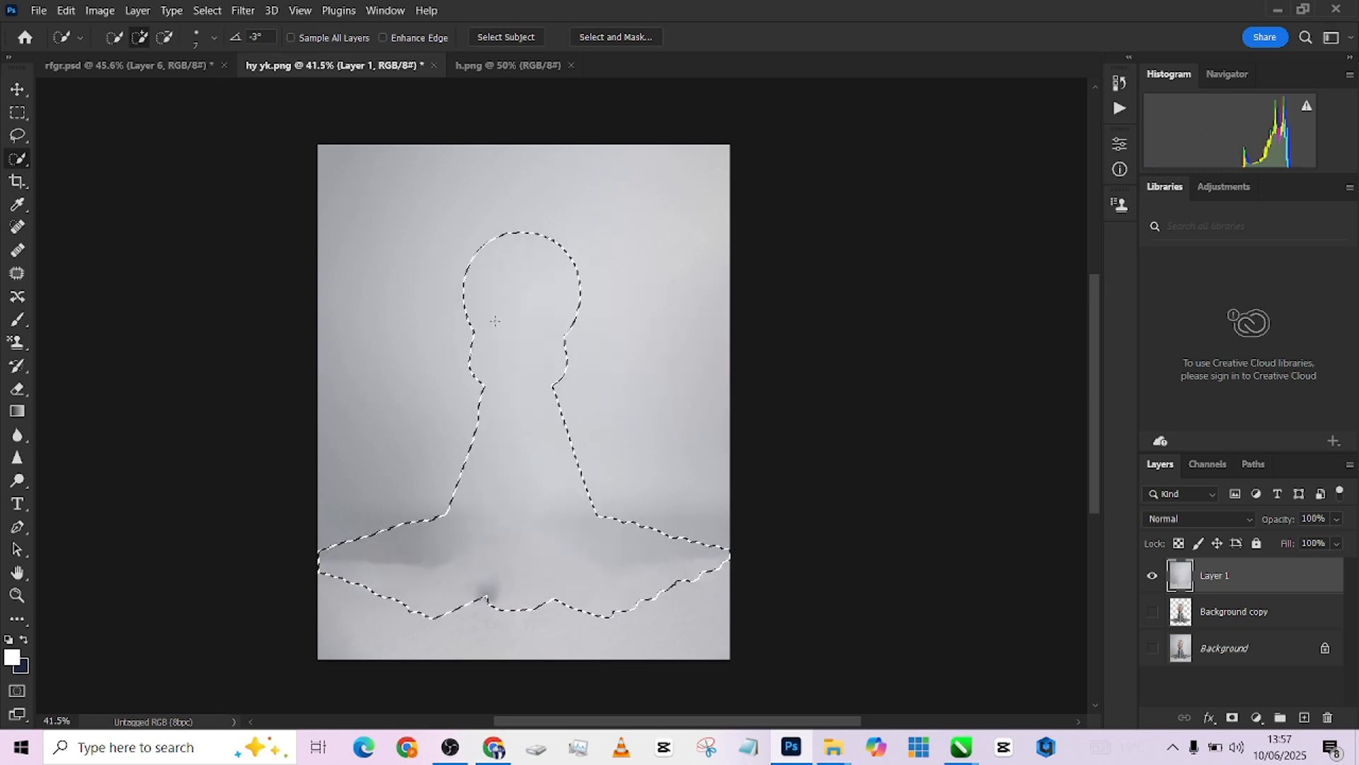
key(ctrl+d)
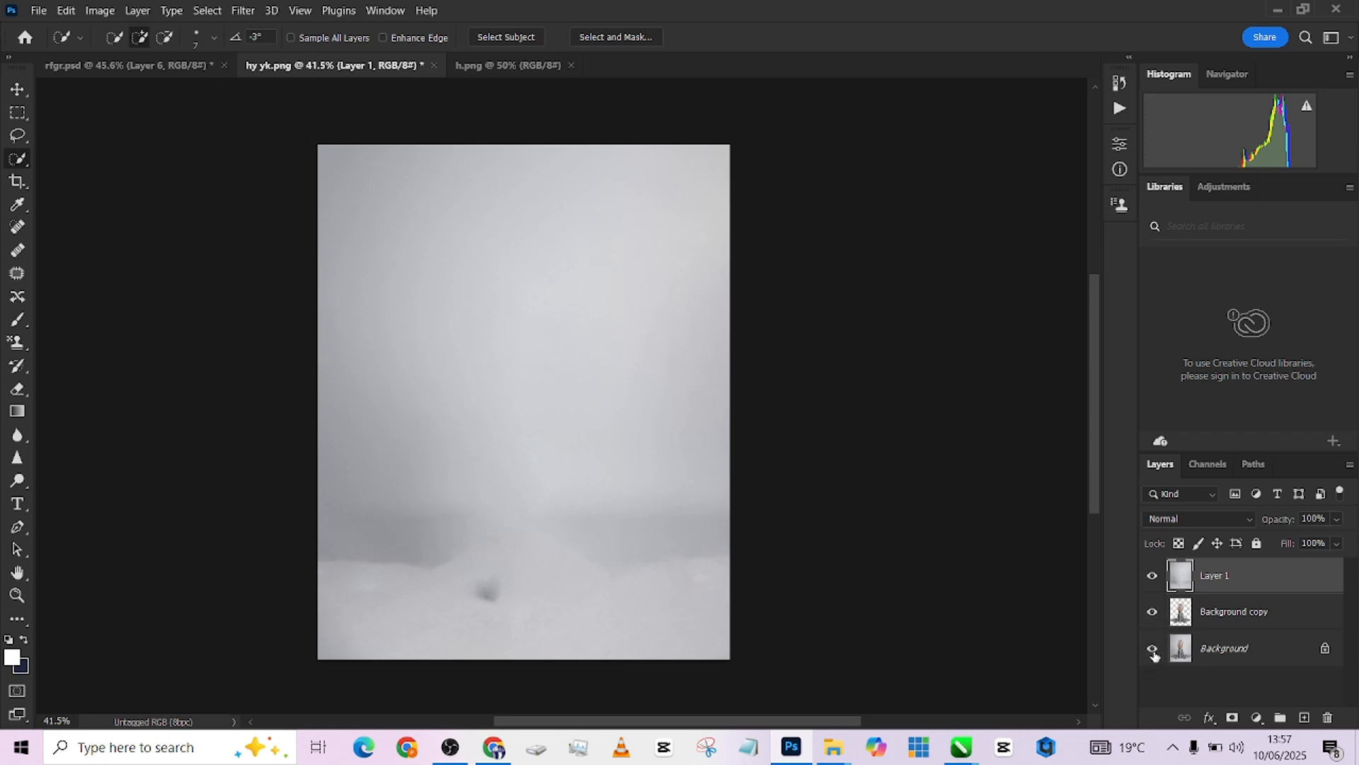
Show the Background and Background copy layers and move Background copy above the filled backdrop layer.
drag(1254, 620, 1268, 570)
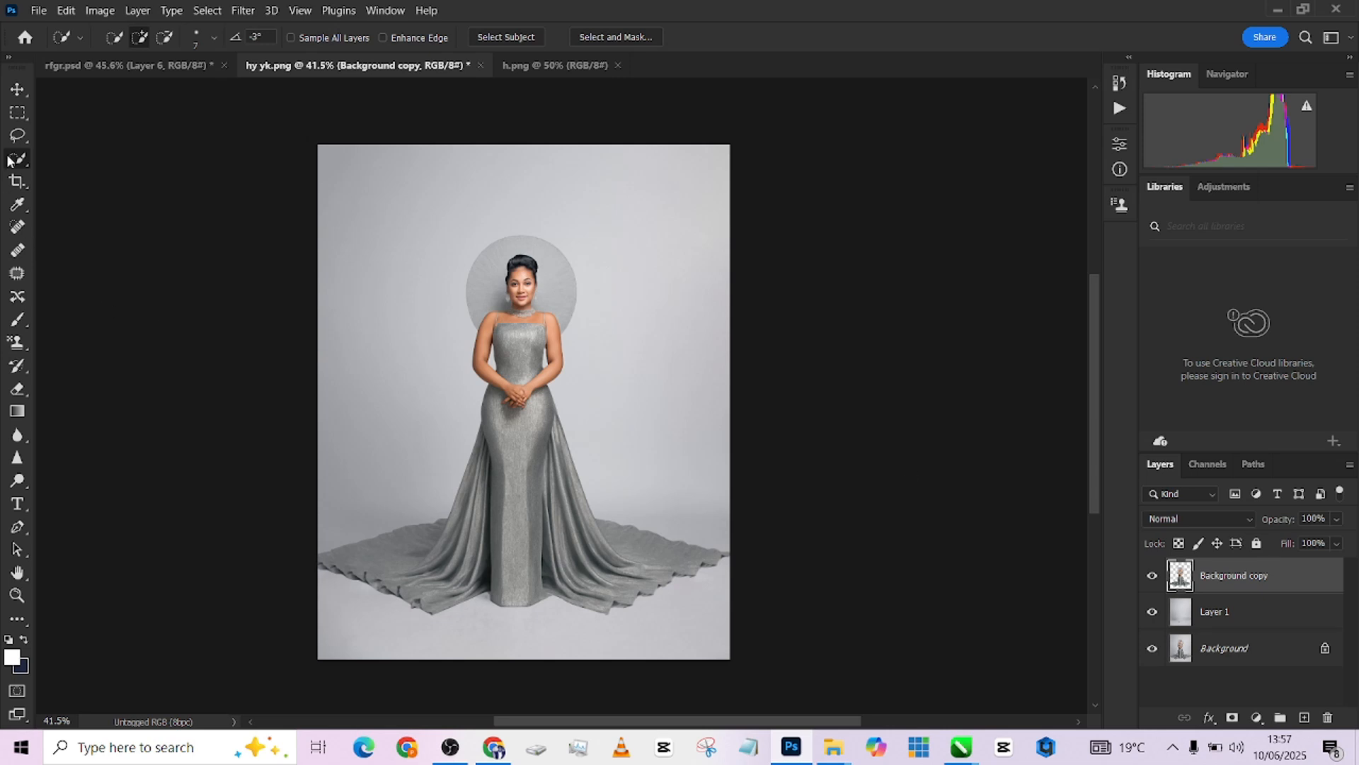
click(17, 88)
drag(568, 499, 559, 458)
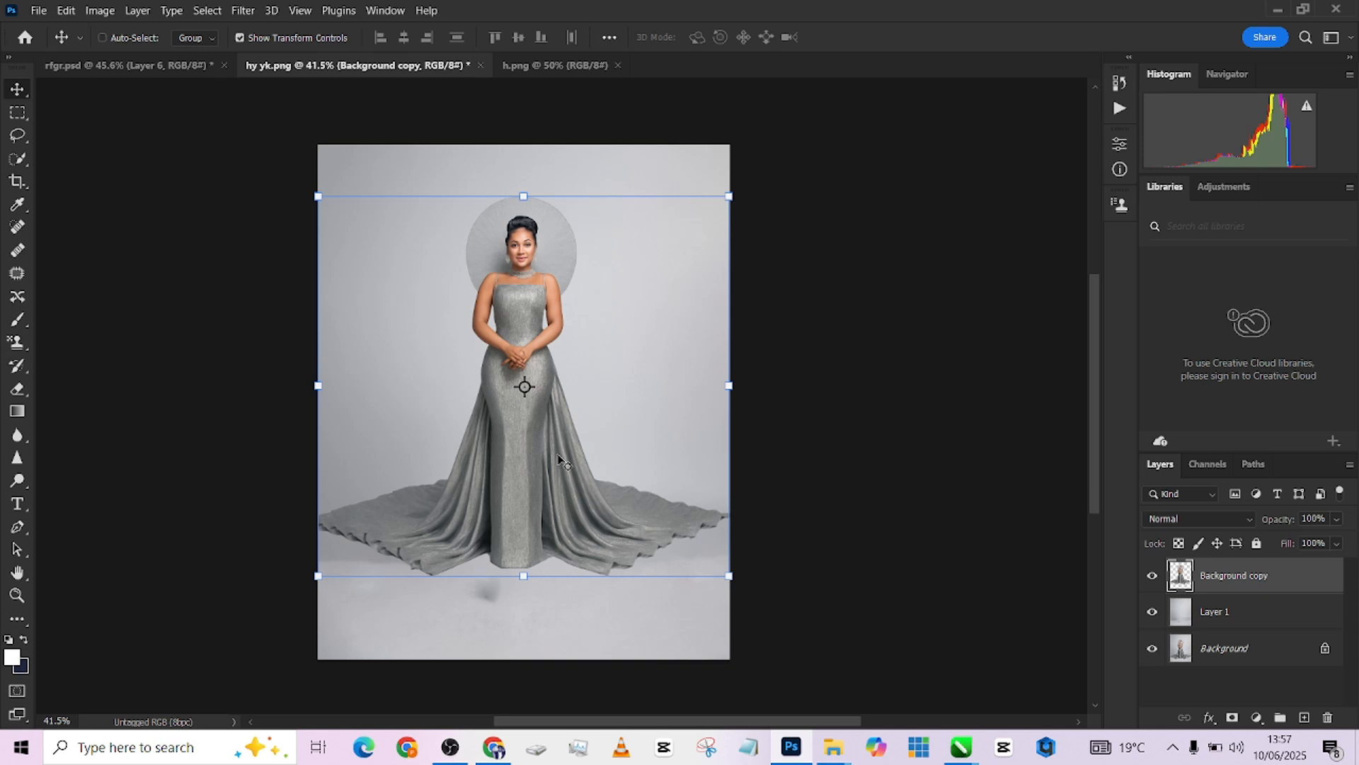
key(ctrl+z)
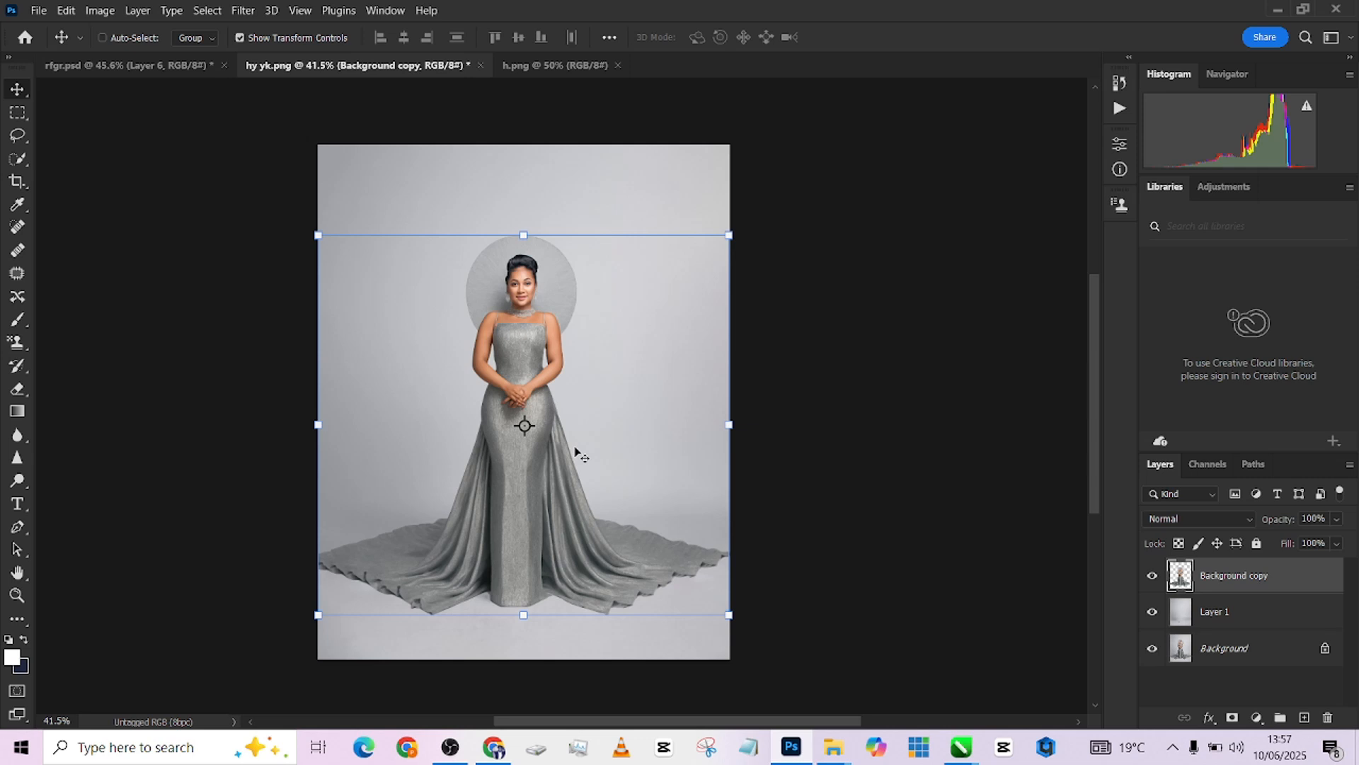
Examine the finished composite and its lower layers in rfgr.psd, and return to hy yk.png.
click(78, 65)
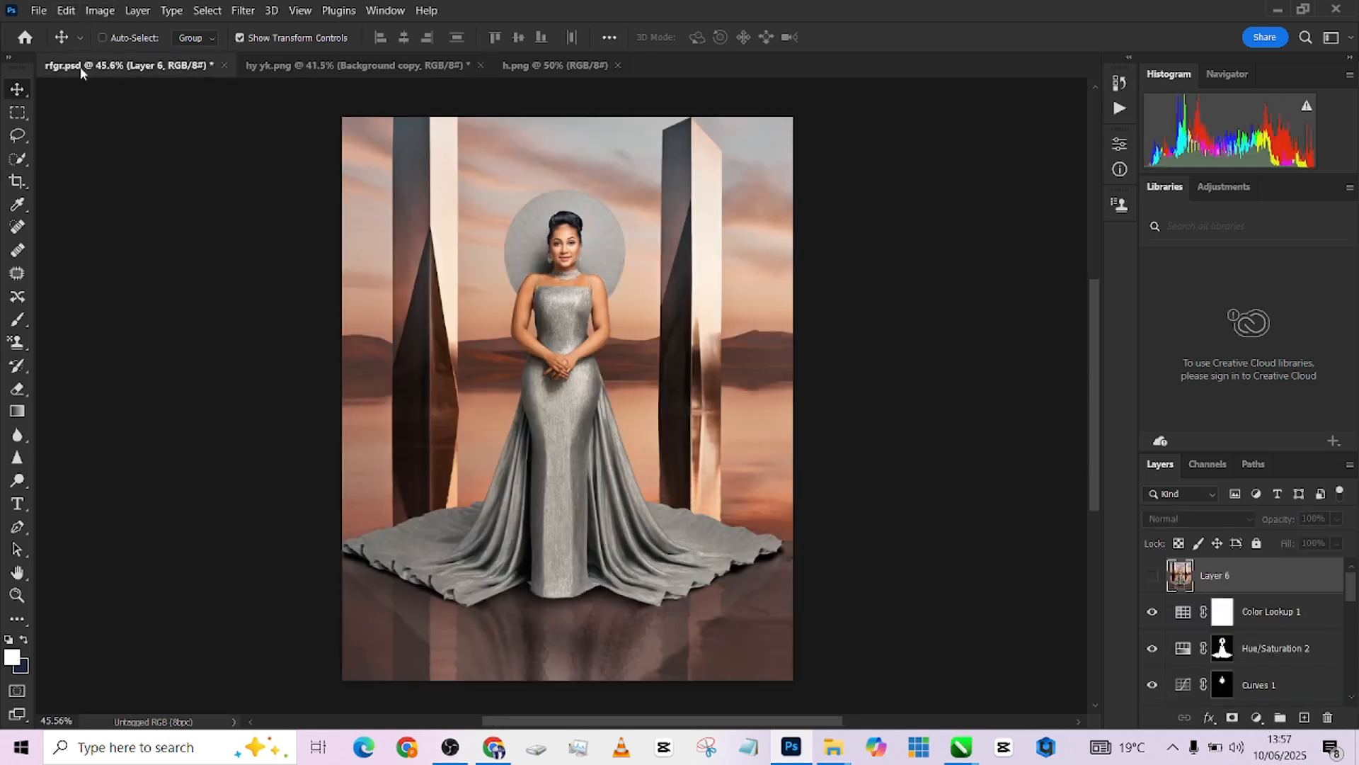
scroll(1231, 653, down, 5)
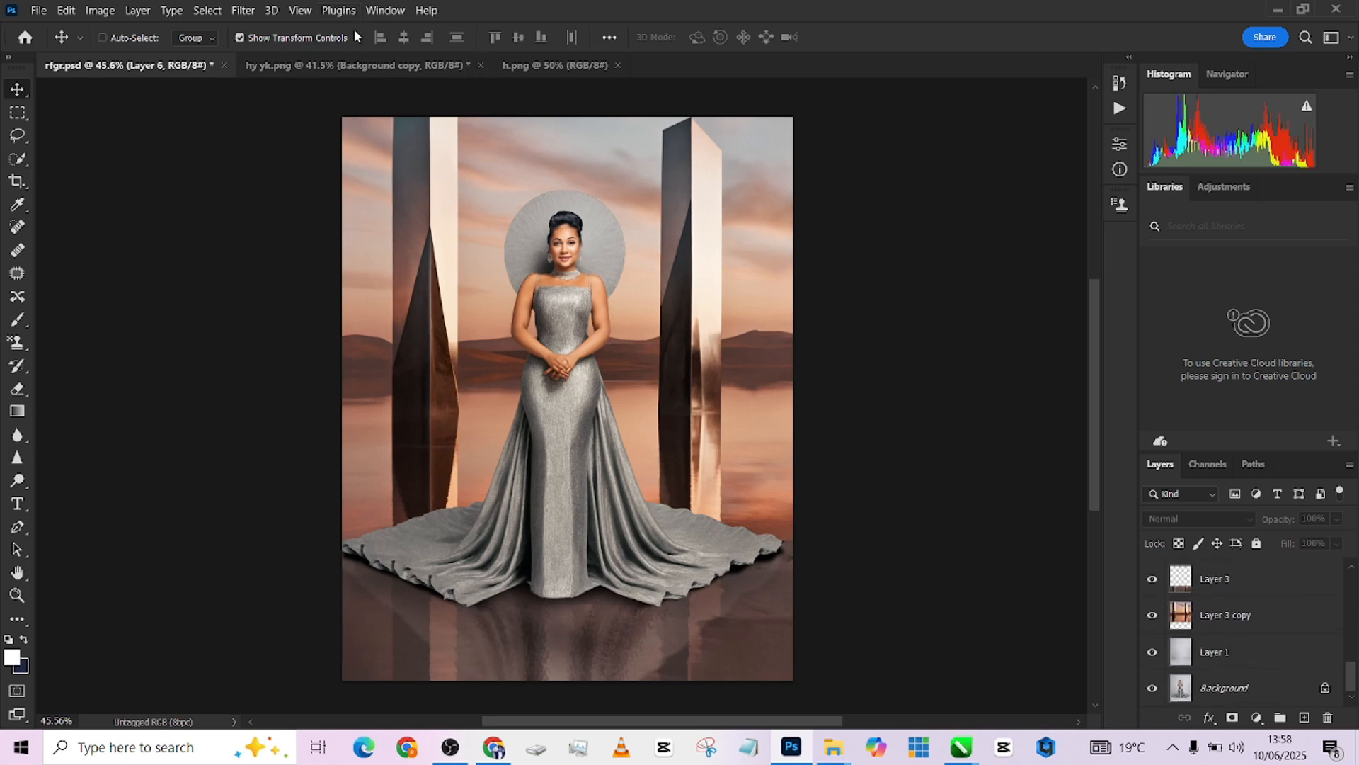
click(354, 65)
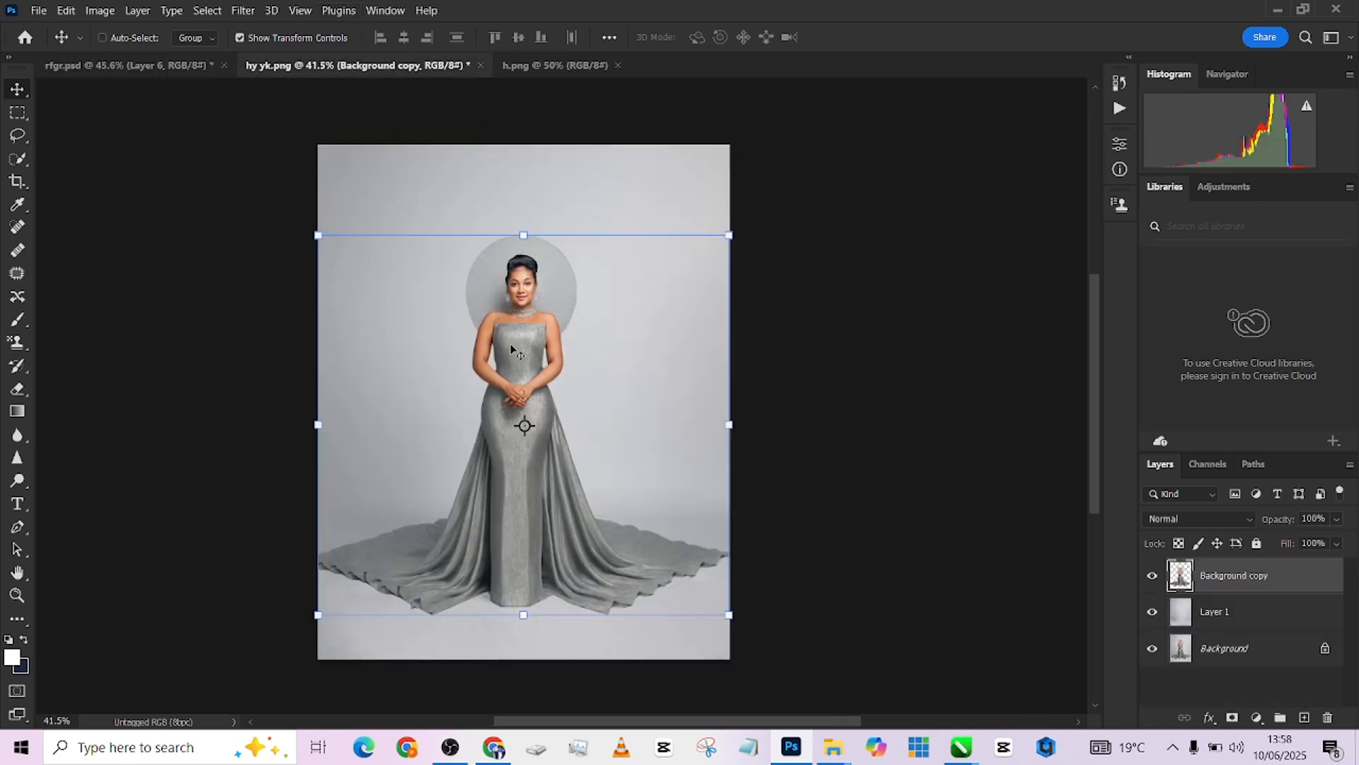
Duplicate the woman's cut-out layer and flip the lower copy, Background copy, vertically for a reflection.
key(ctrl+j)
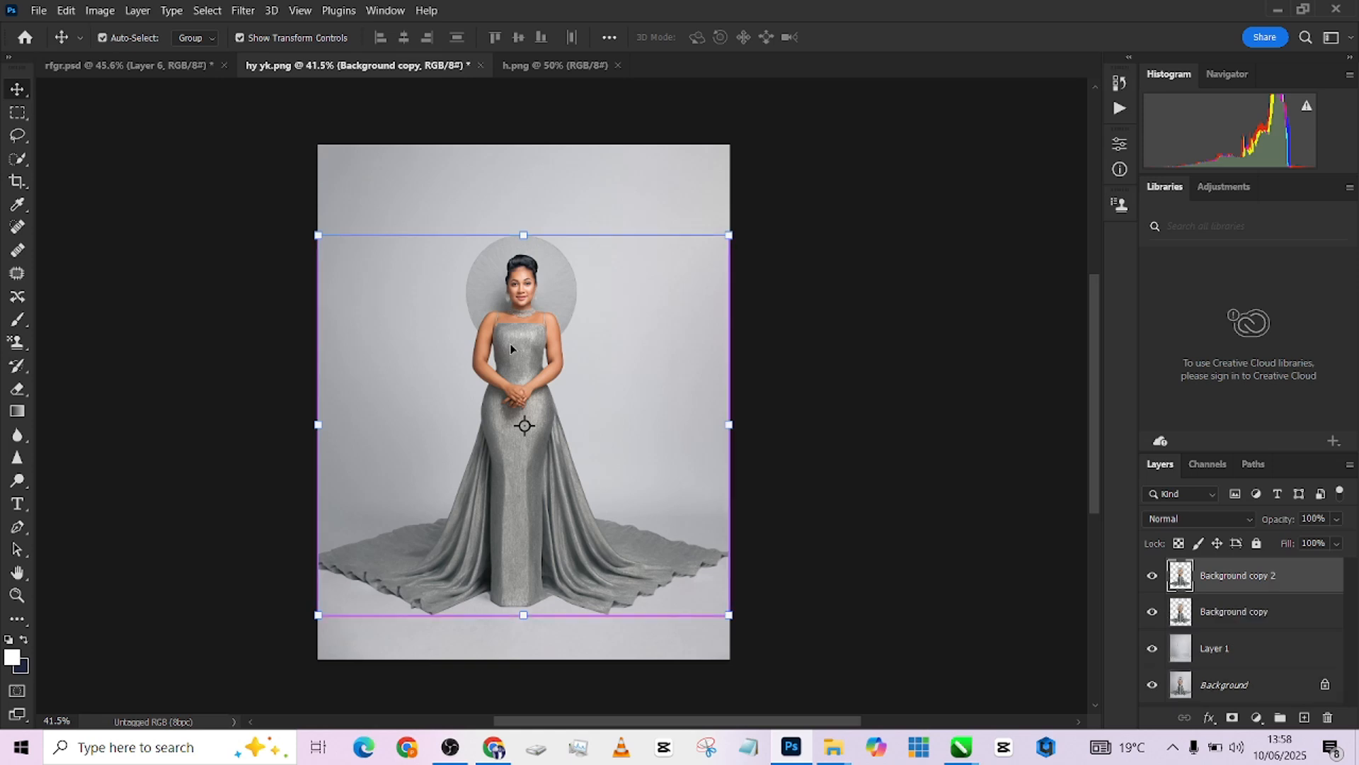
click(1236, 616)
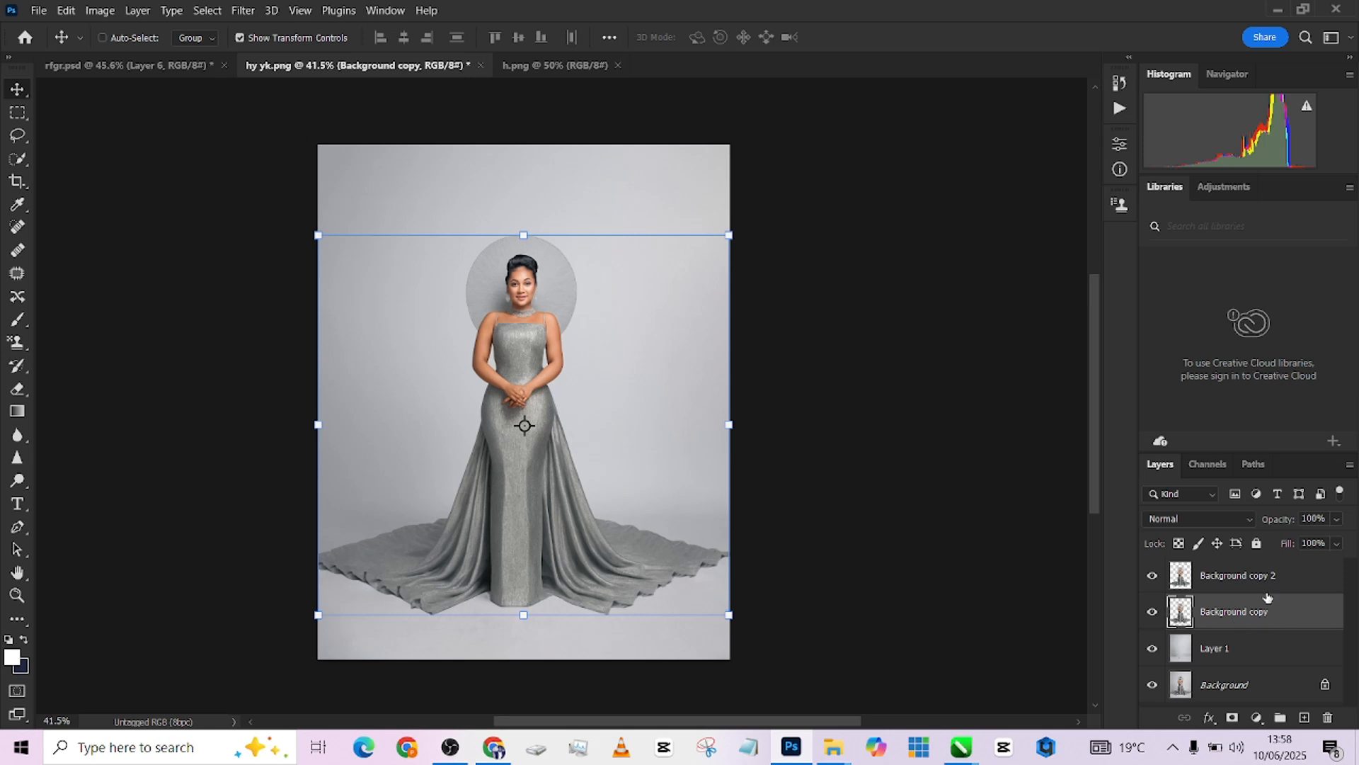
key(ctrl)
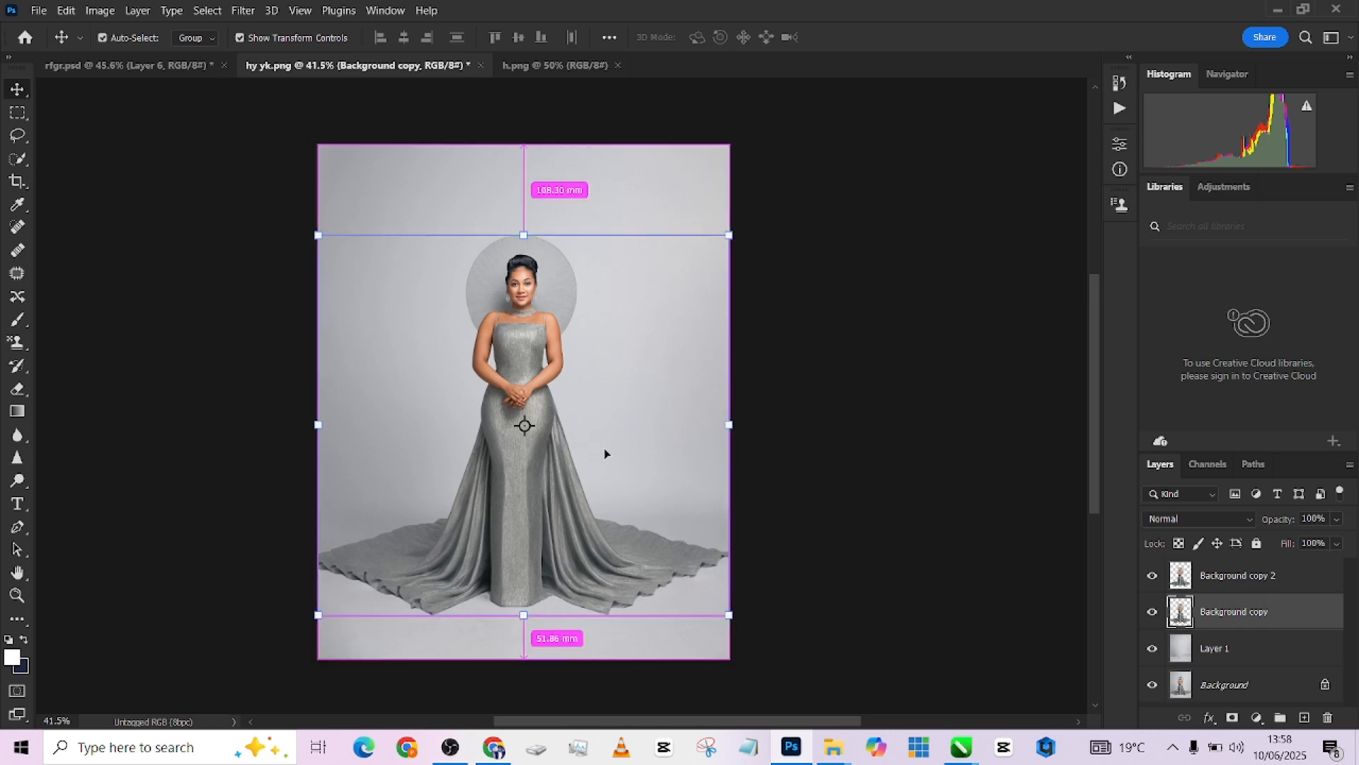
key(ctrl+t)
right_click(605, 454)
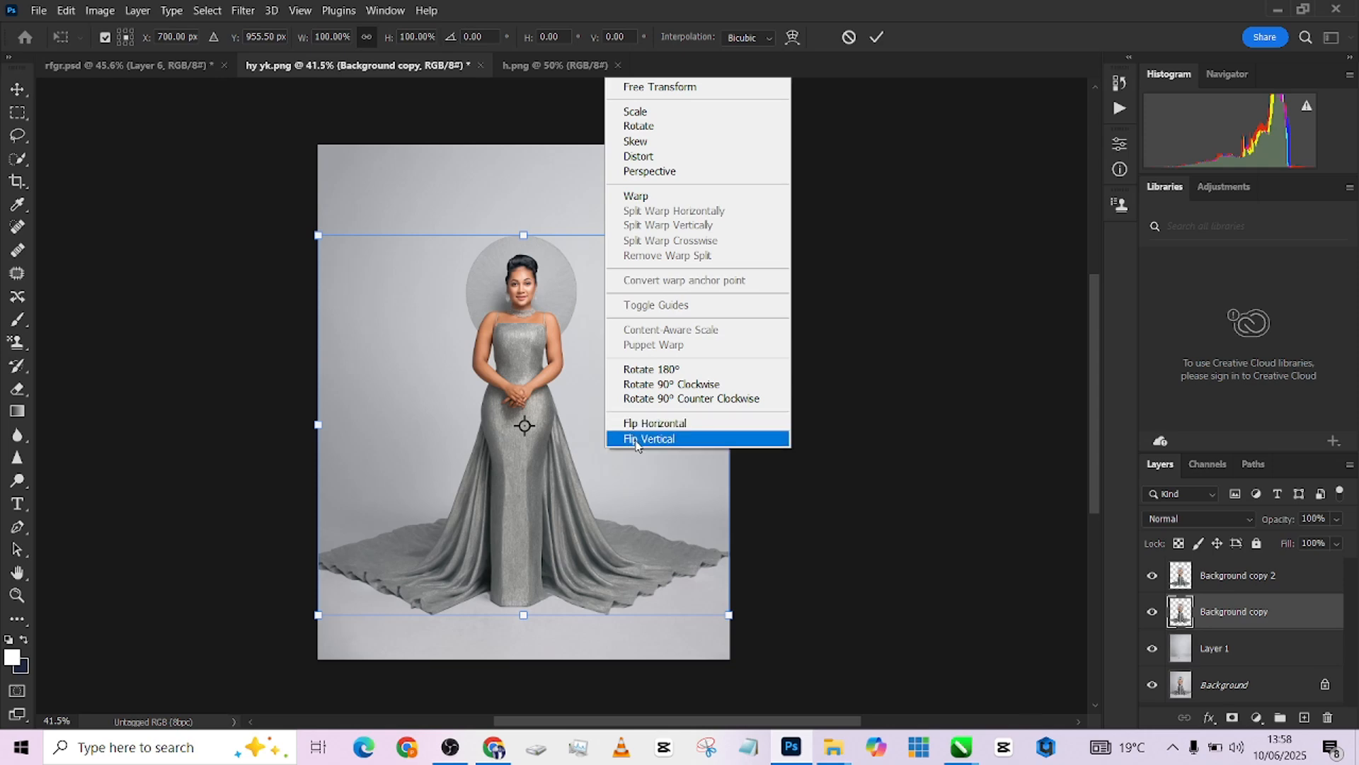
click(636, 440)
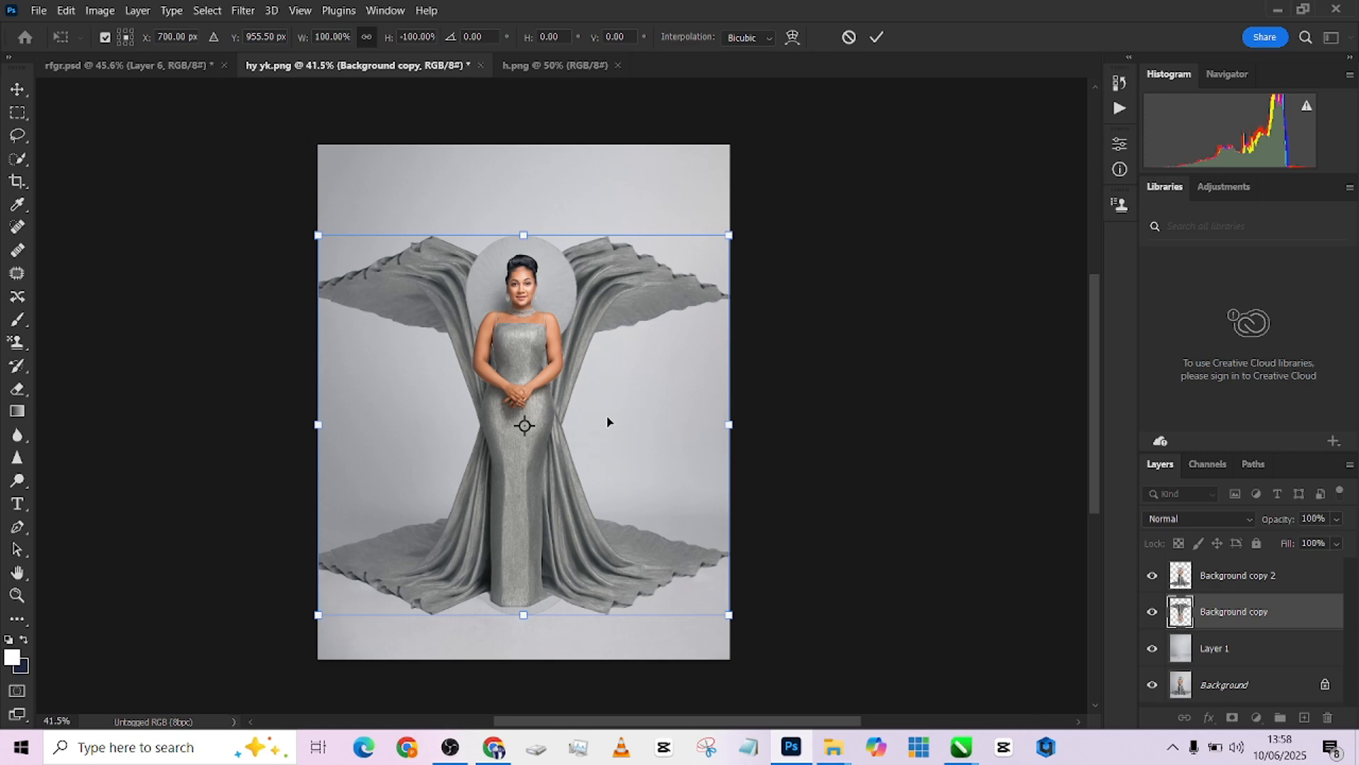
Place the flipped copy below the gown and raise the woman slightly, with the reflection meeting her hem.
drag(613, 385, 615, 534)
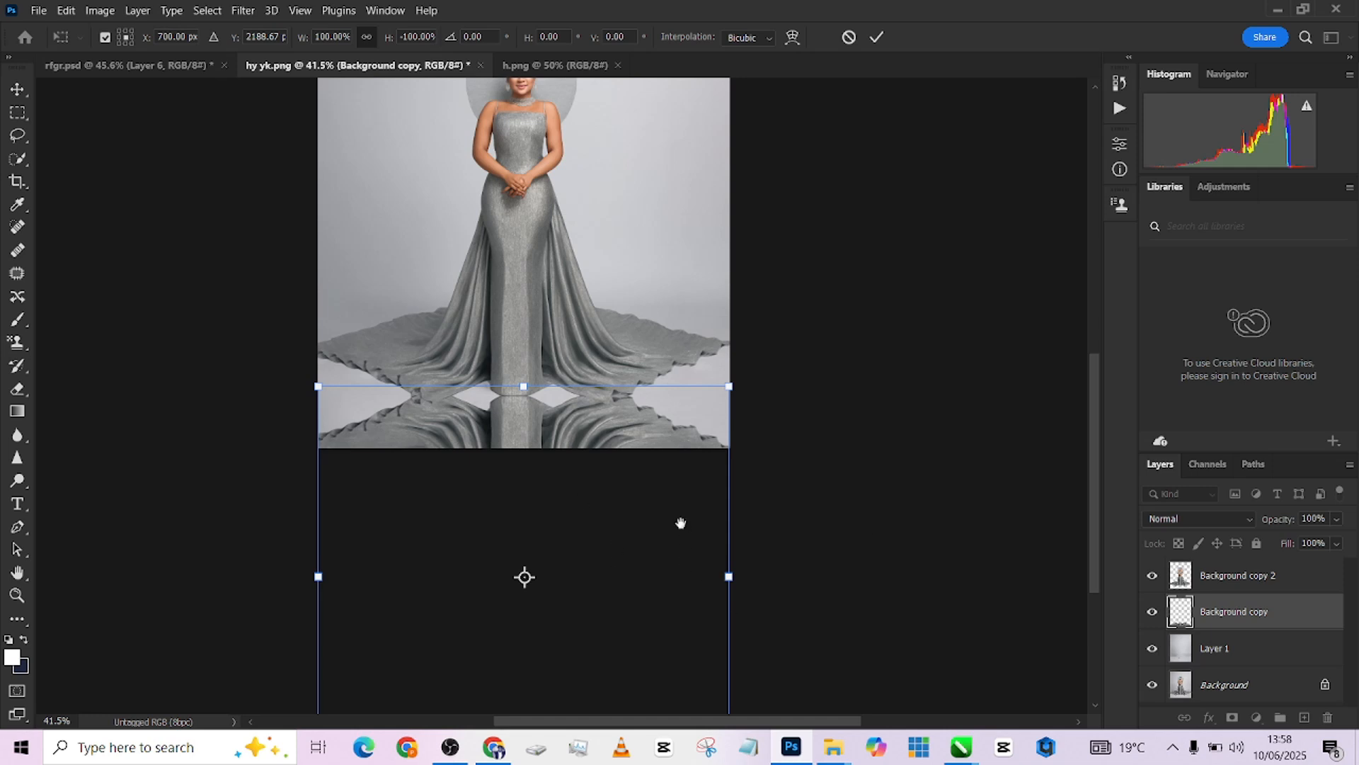
drag(617, 429, 619, 600)
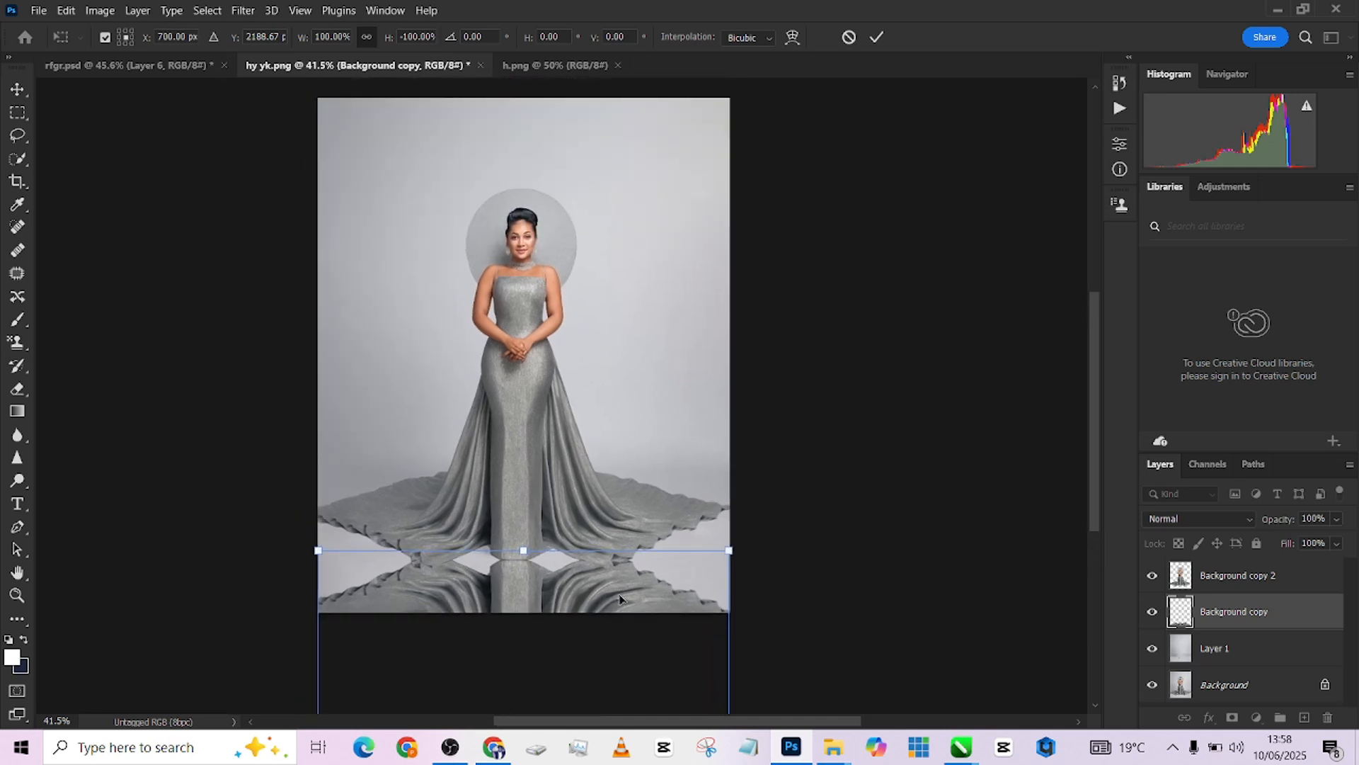
click(1212, 582)
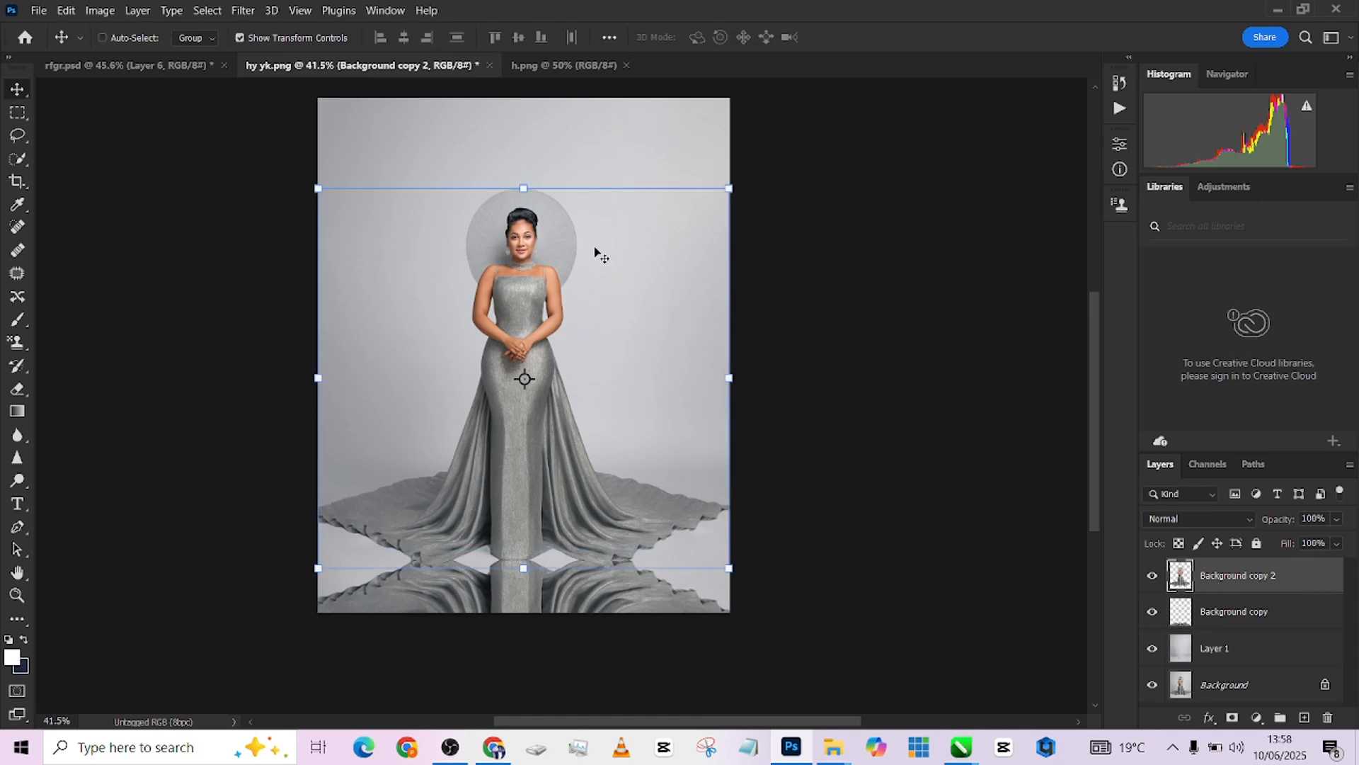
drag(517, 291, 518, 266)
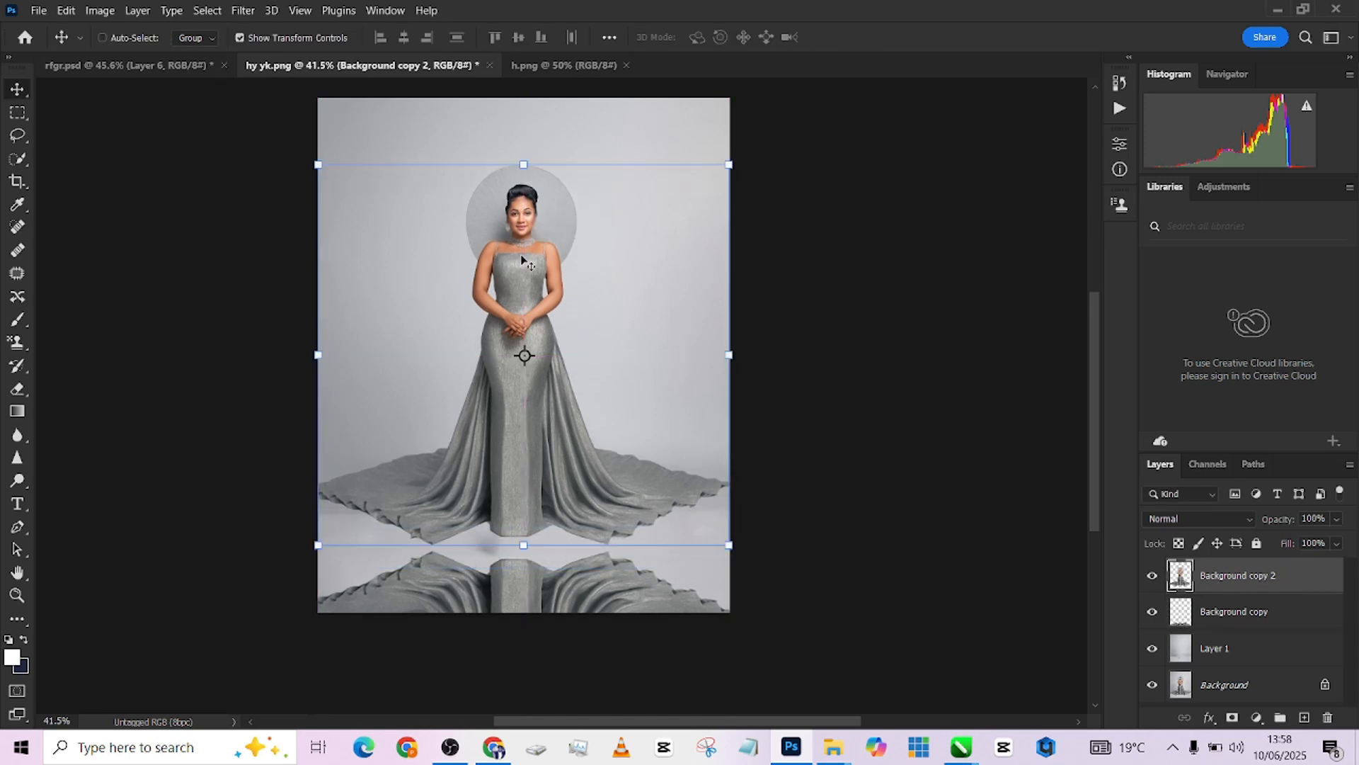
click(1252, 622)
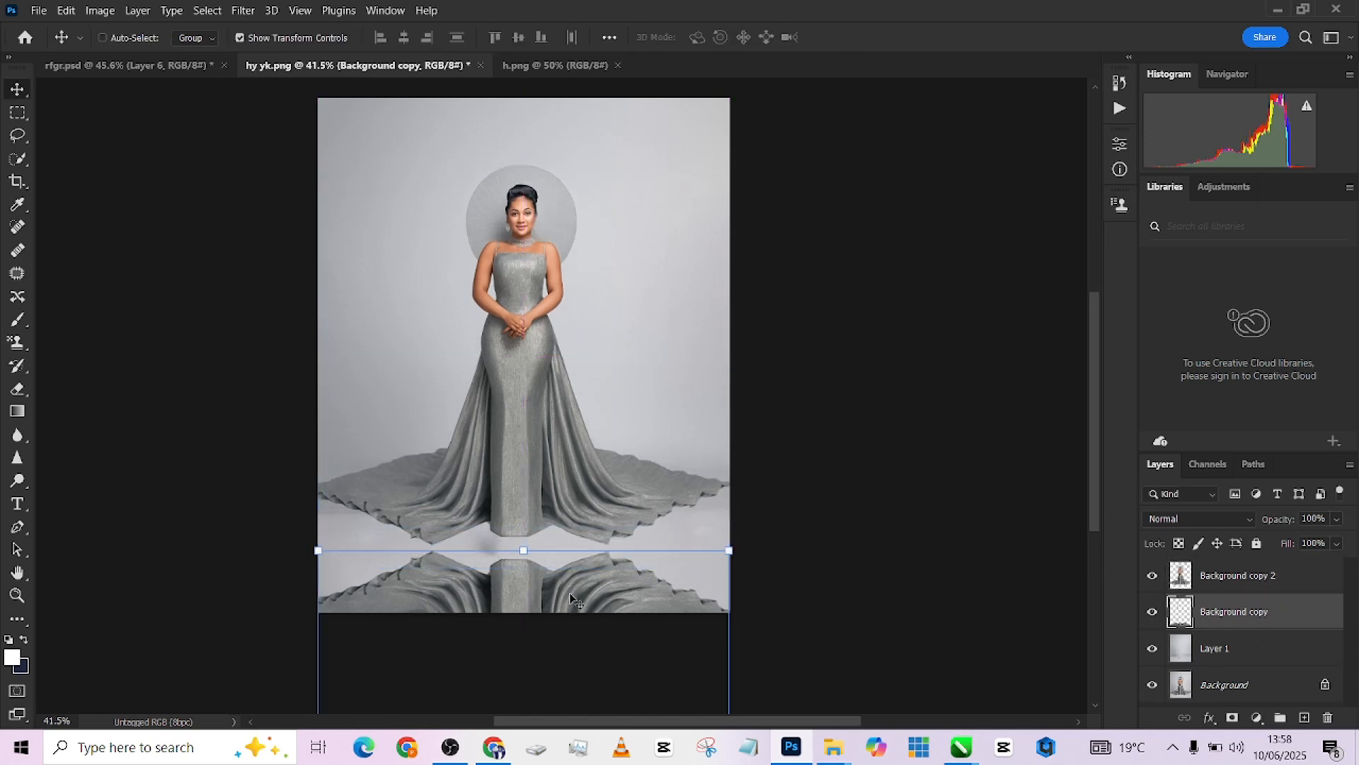
drag(574, 595, 520, 582)
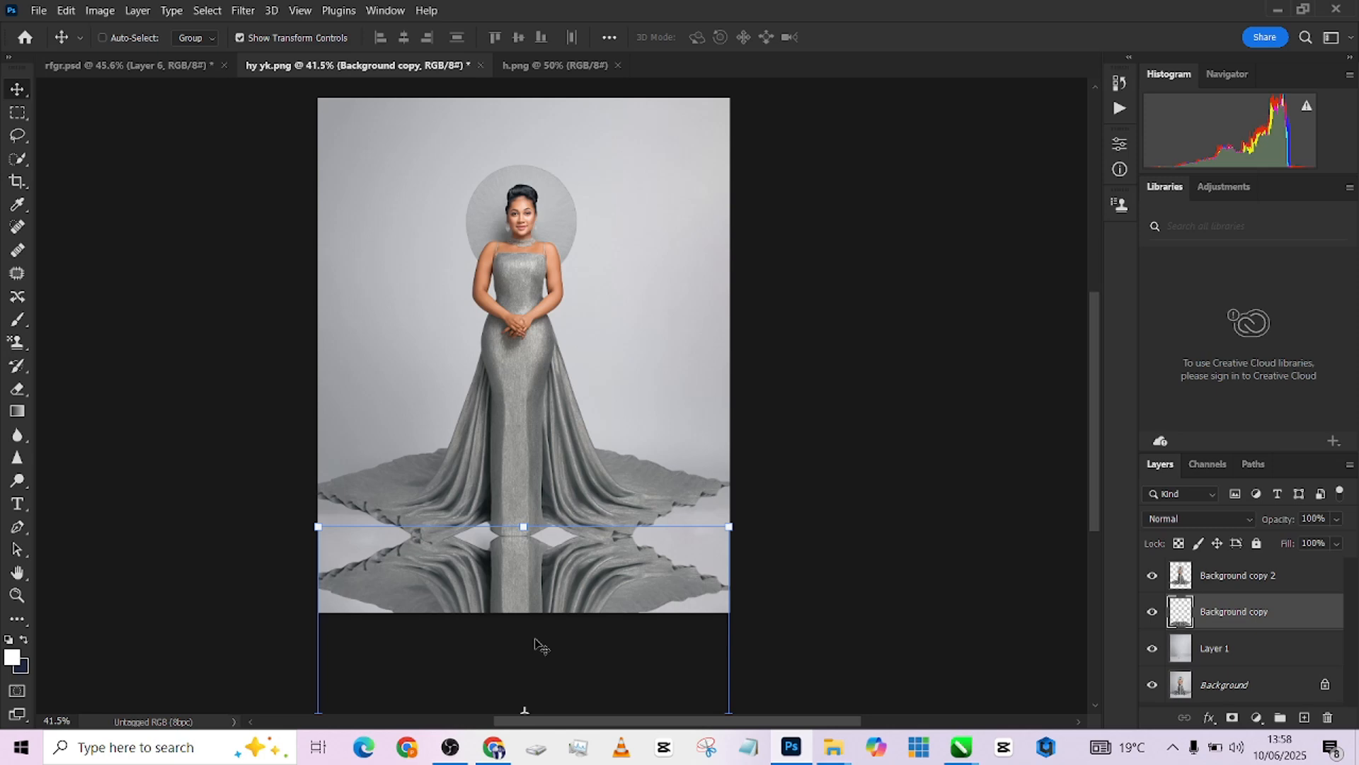
Nudge the reflection slightly left and down to line it up with the bottom of the gown.
key(Left)
key(Left)
key(Left)
key(Left)
key(Left)
key(Left)
key(Left)
key(Left)
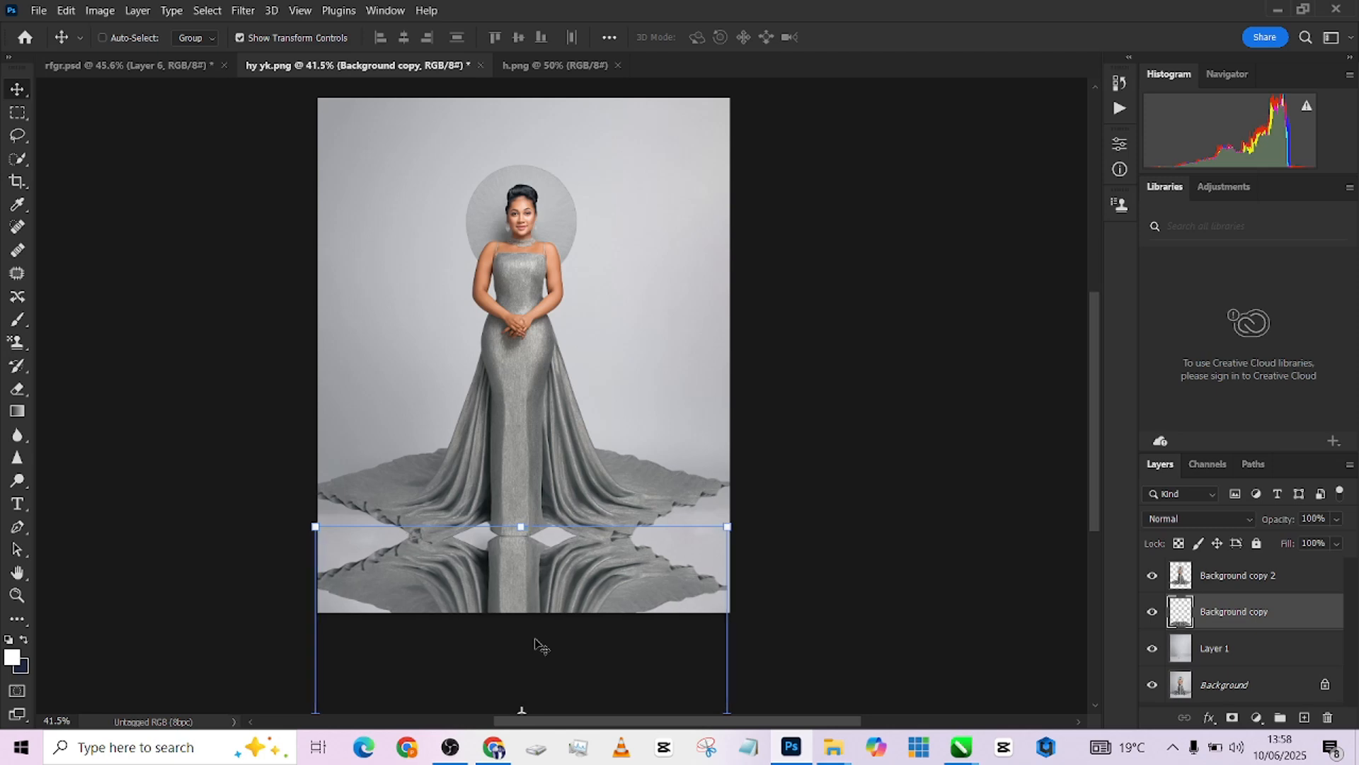
key(Right)
key(Right)
key(Down)
key(Down)
key(Down)
key(Down)
key(Down)
key(Down)
key(Down)
key(Down)
key(Down)
key(Down)
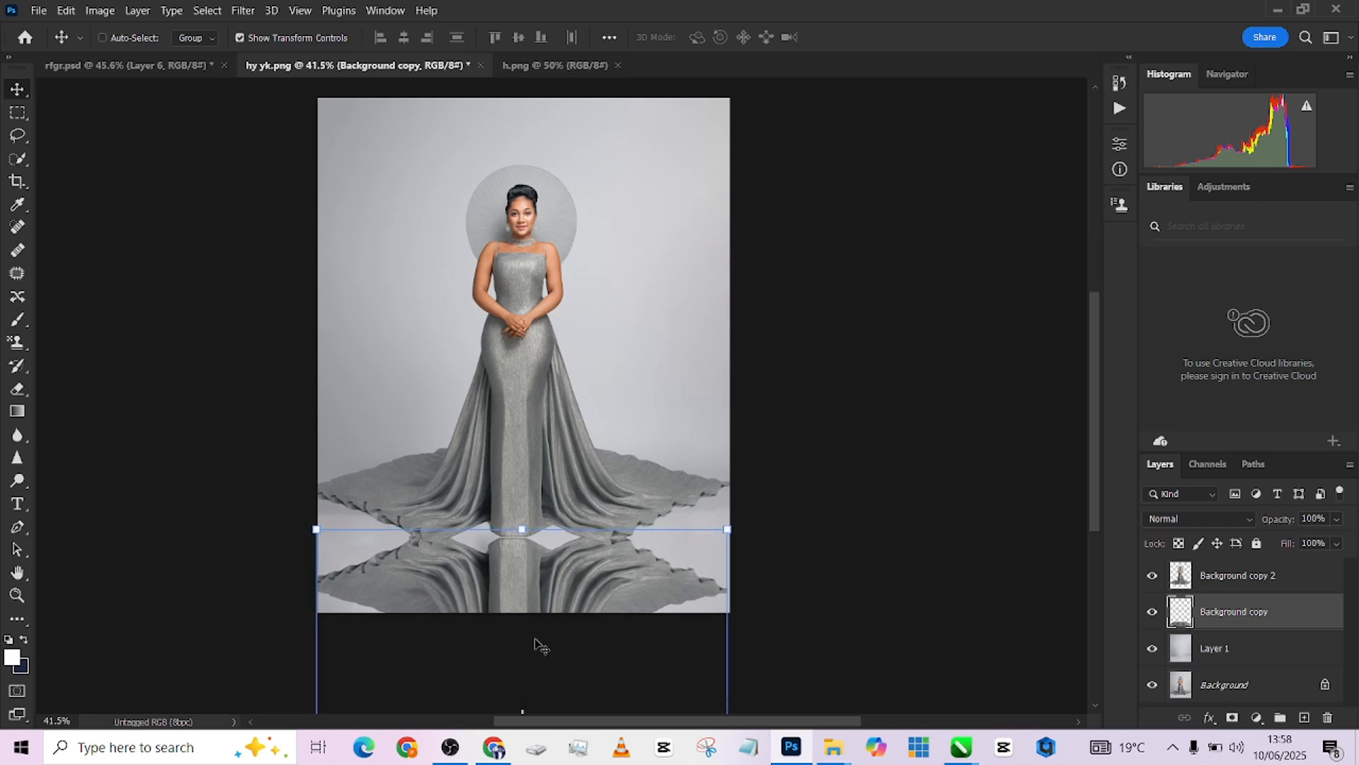
key(Up)
key(Up)
key(Up)
key(Up)
key(Up)
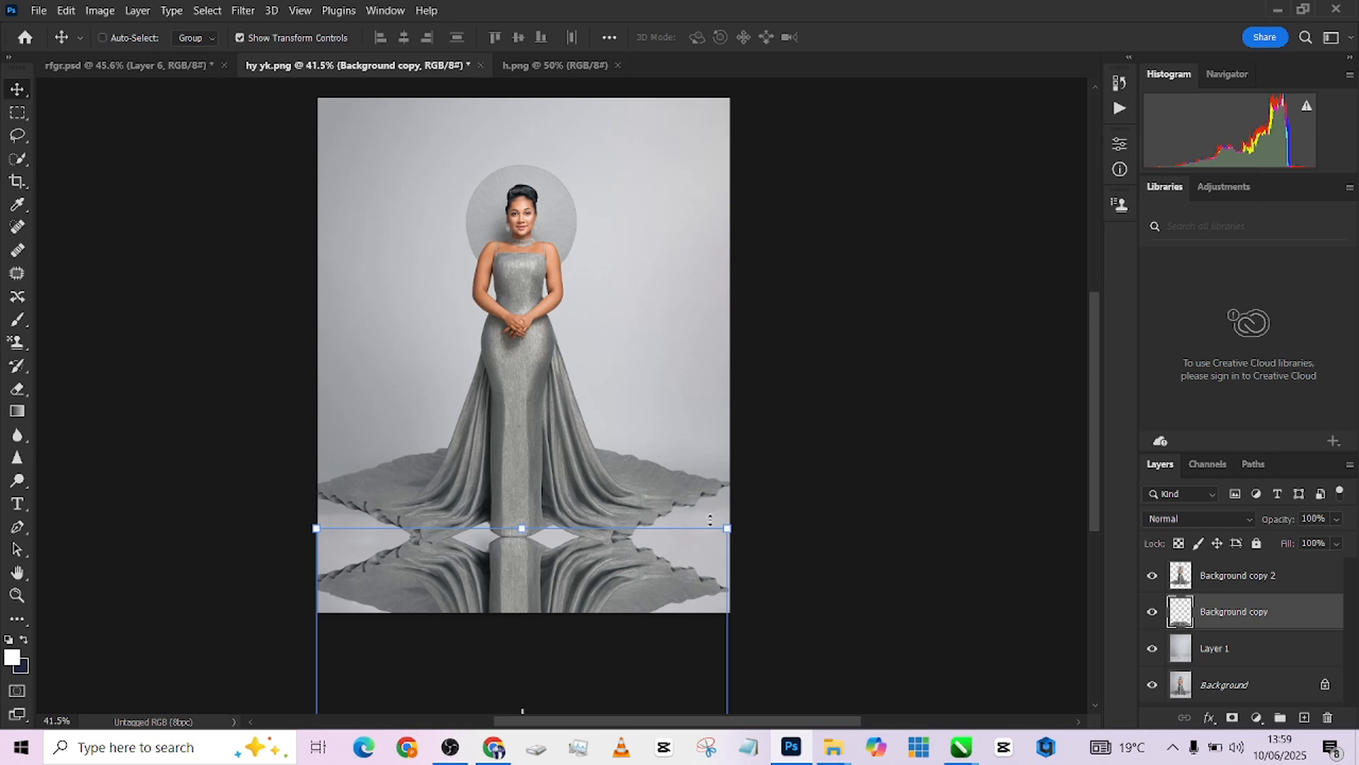
Start Perspective Warp on the reflection layer and lay out three adjoining quads over the left train, centre panel and right train.
click(66, 11)
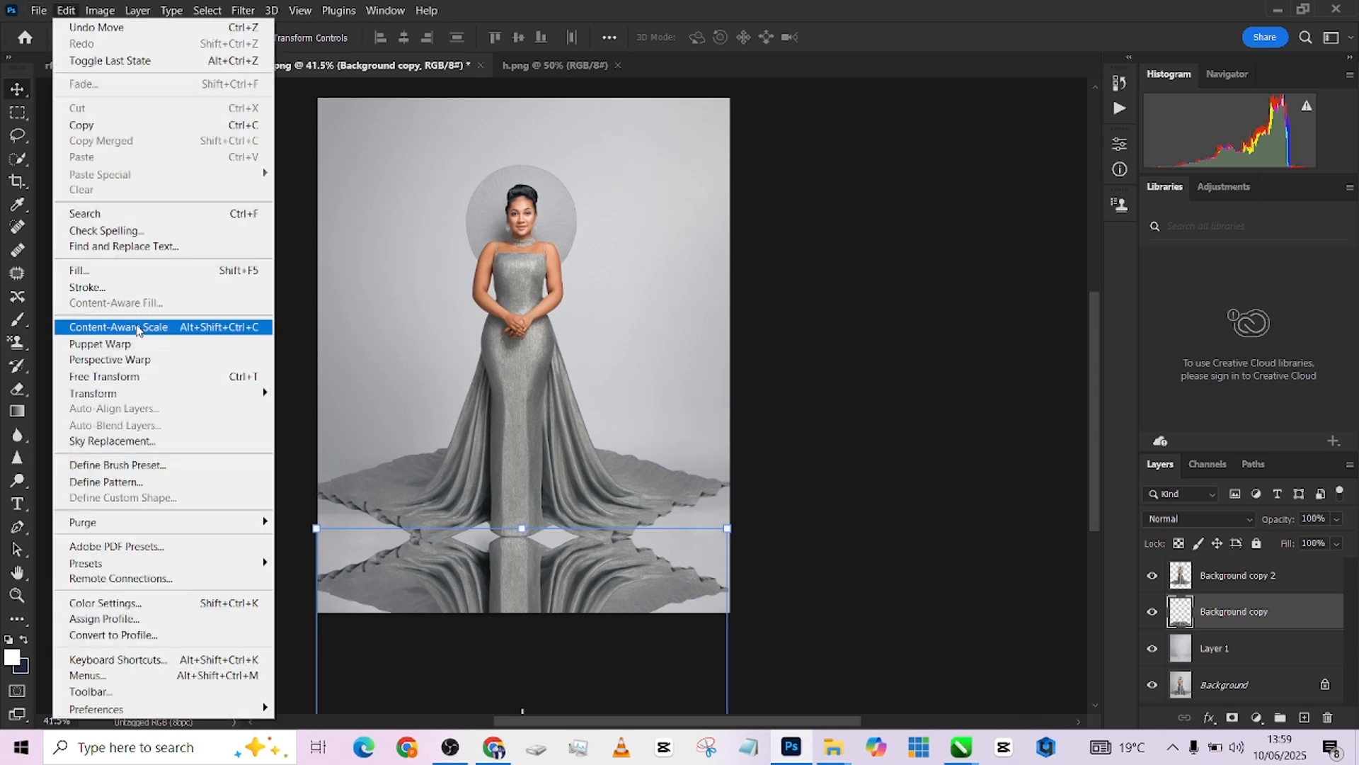
click(139, 360)
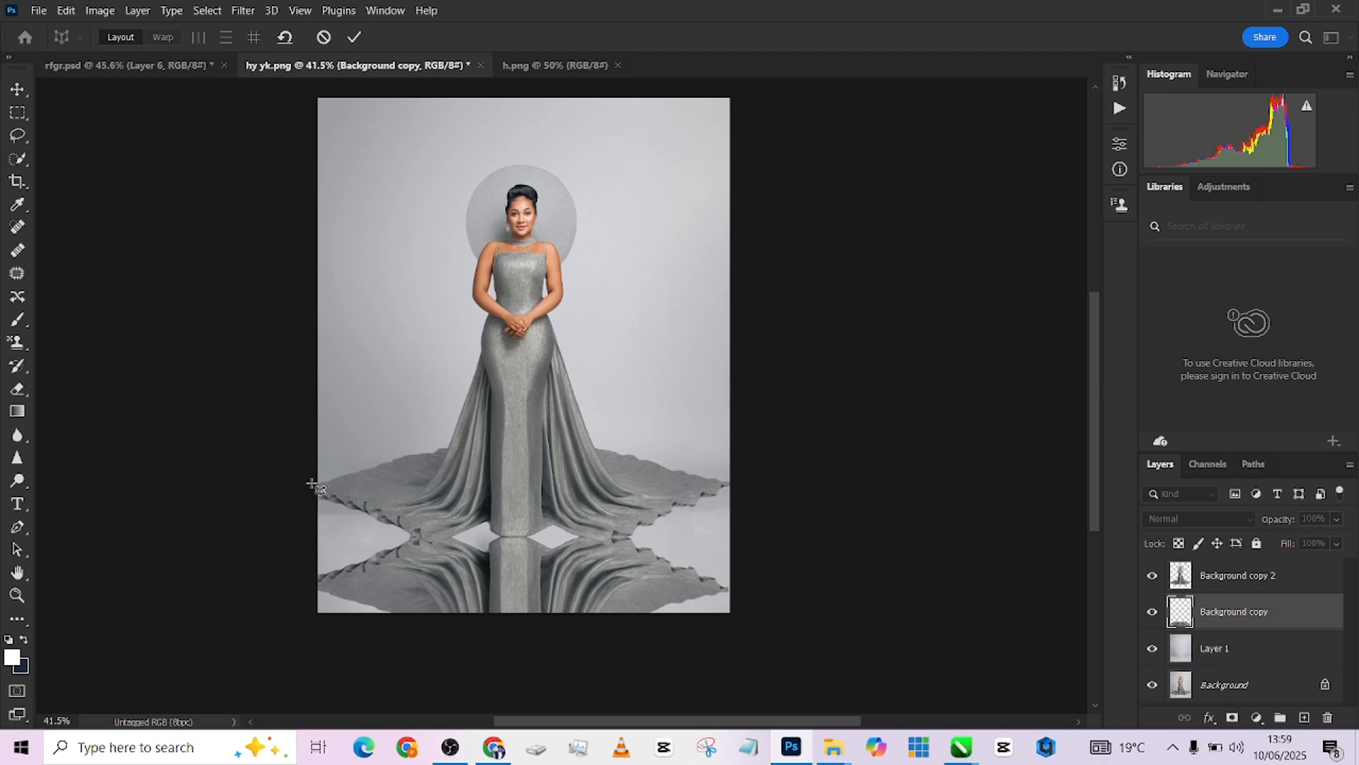
drag(312, 484, 496, 371)
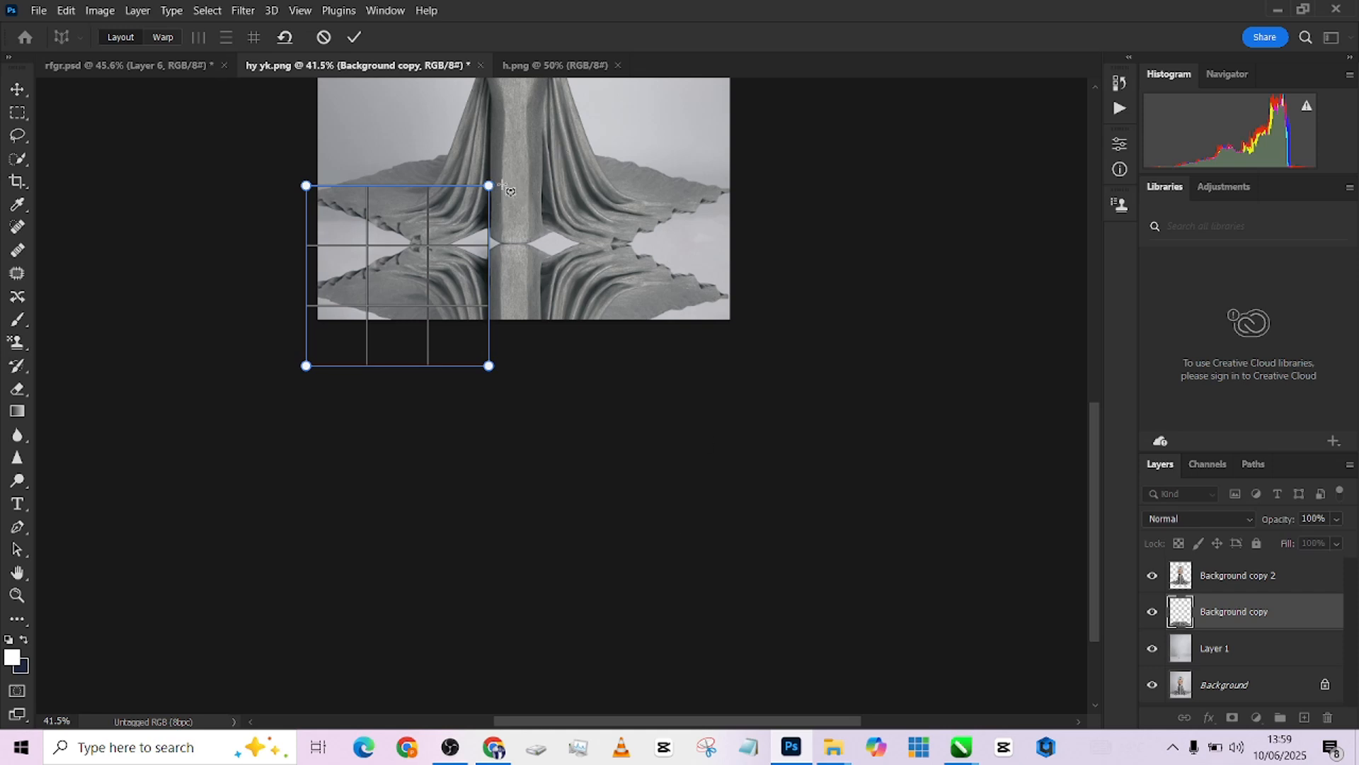
drag(502, 184, 546, 369)
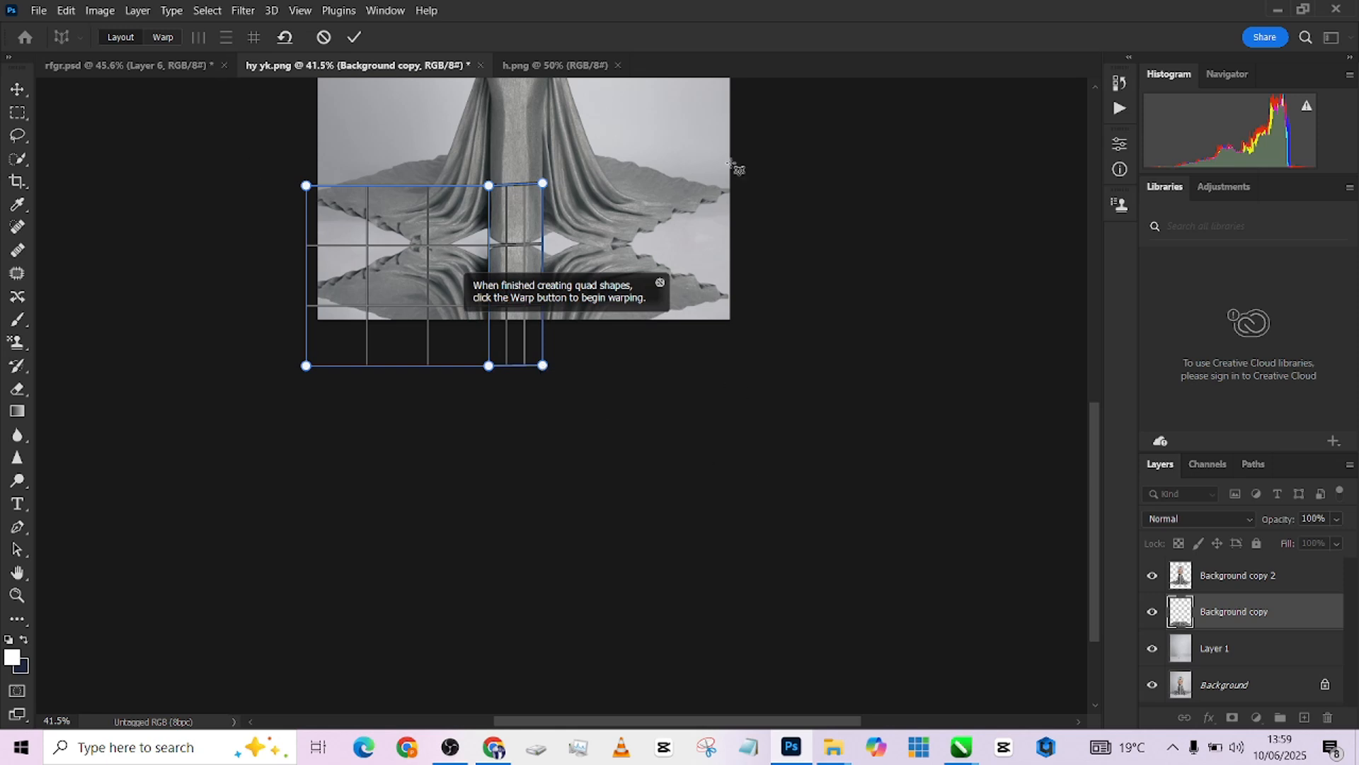
drag(779, 170, 553, 373)
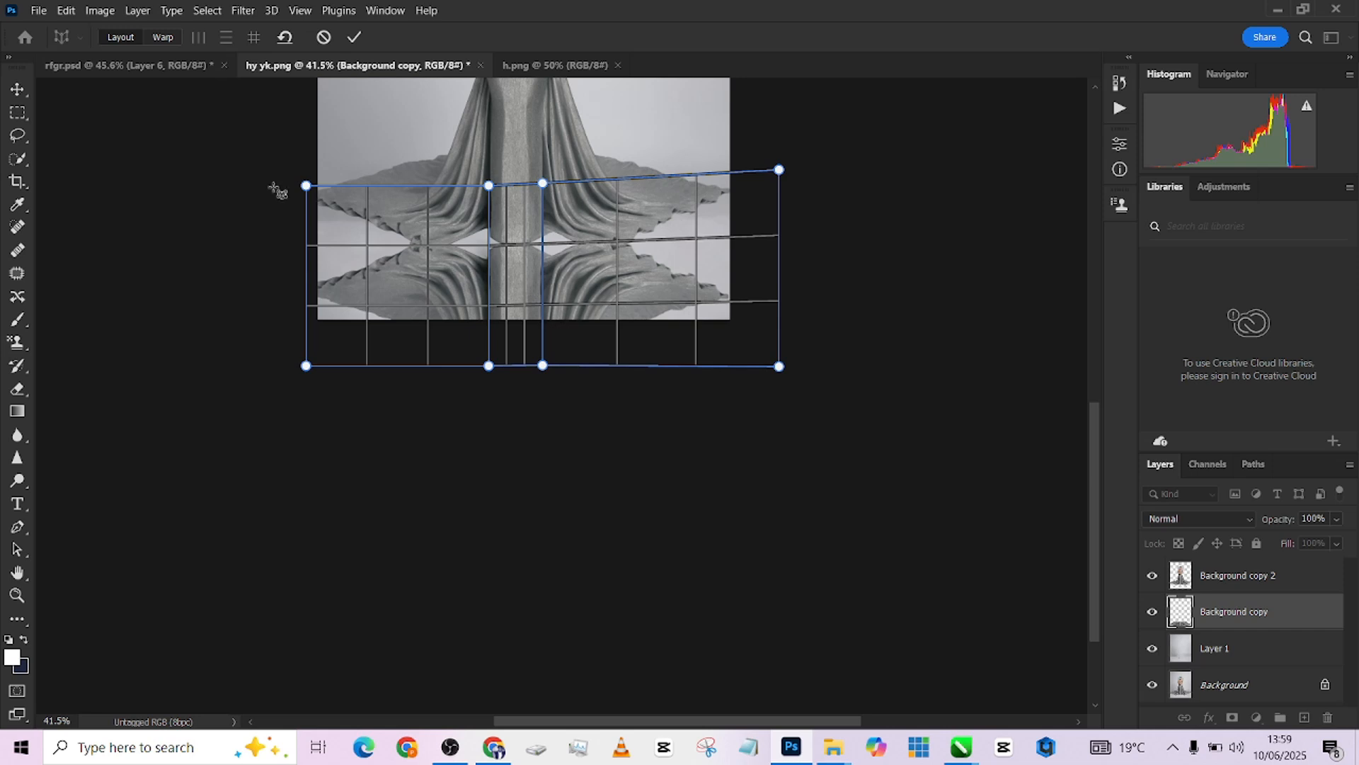
Fine-tune the corners of the three quads around the gown reflection and switch Perspective Warp from Layout to Warp mode.
drag(305, 186, 304, 159)
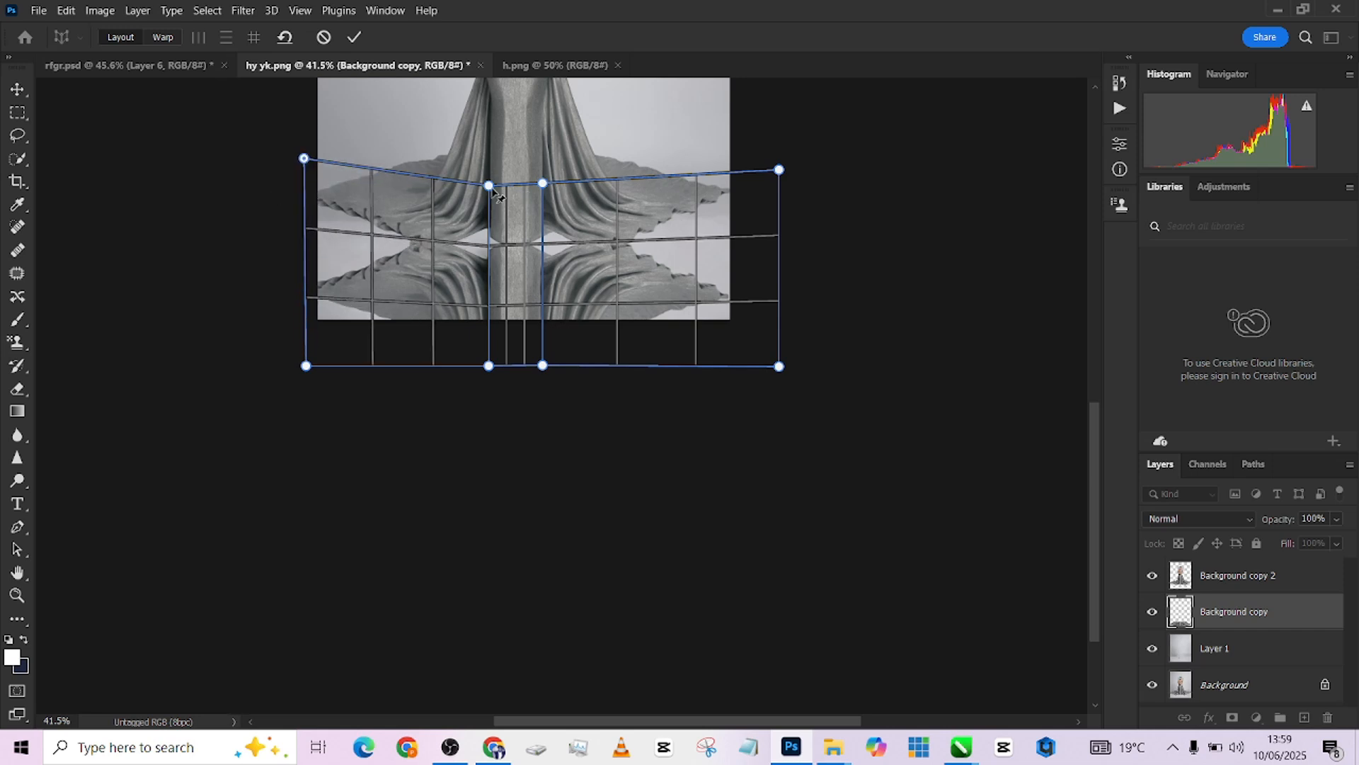
drag(491, 186, 547, 190)
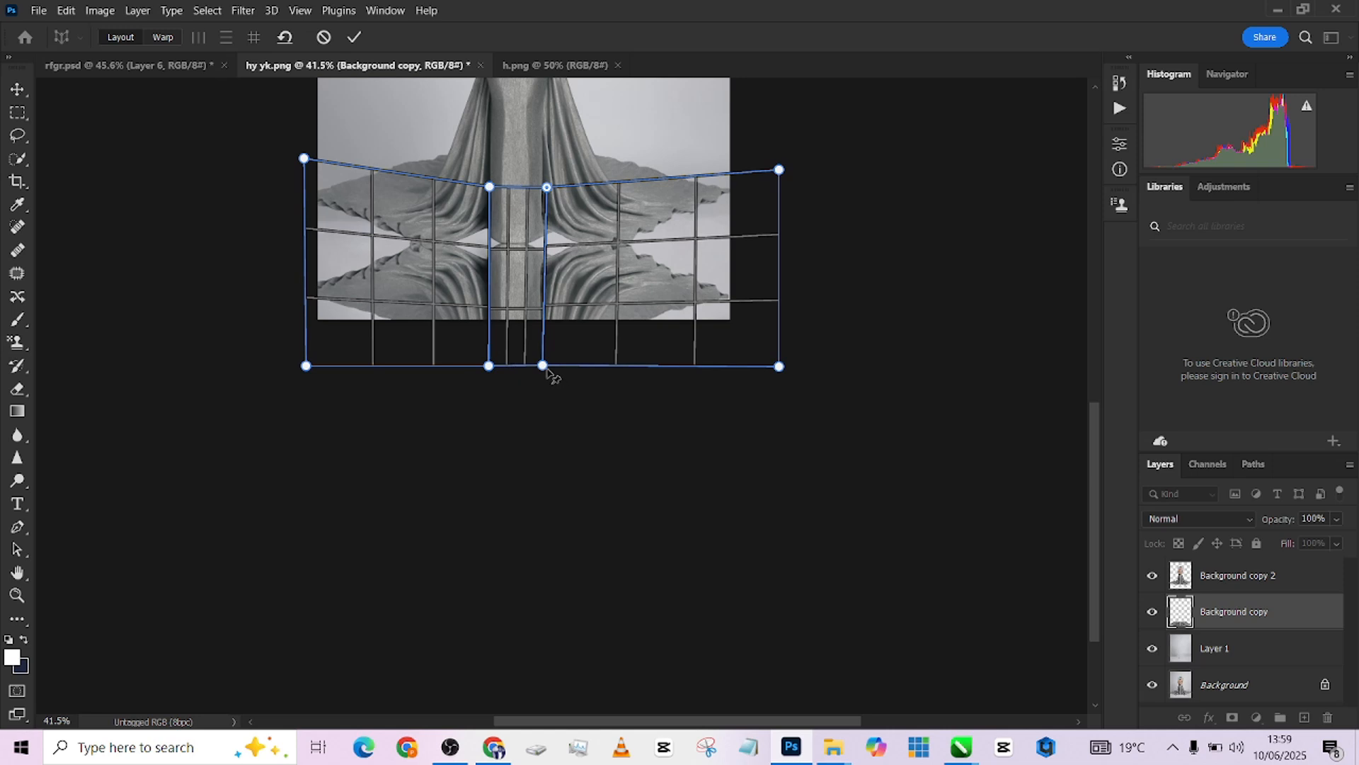
drag(543, 366, 542, 365)
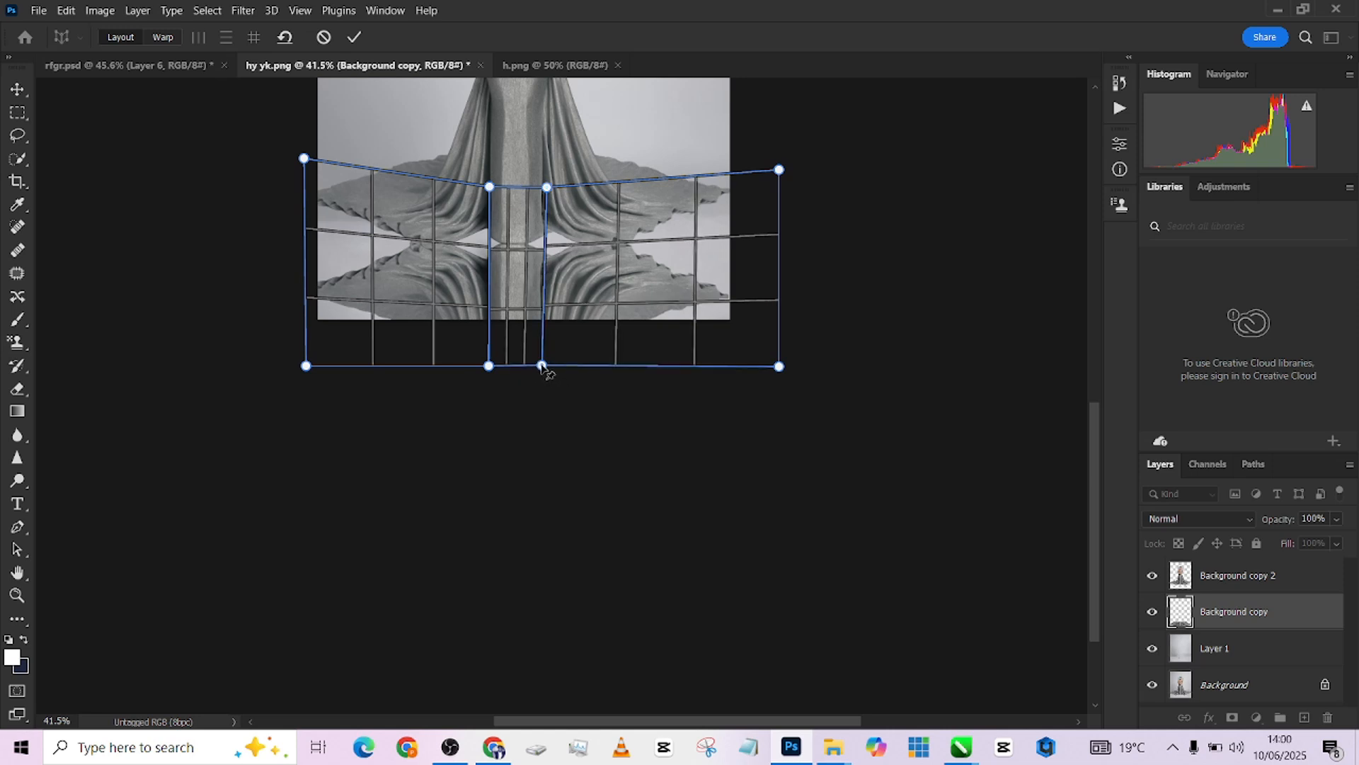
click(163, 37)
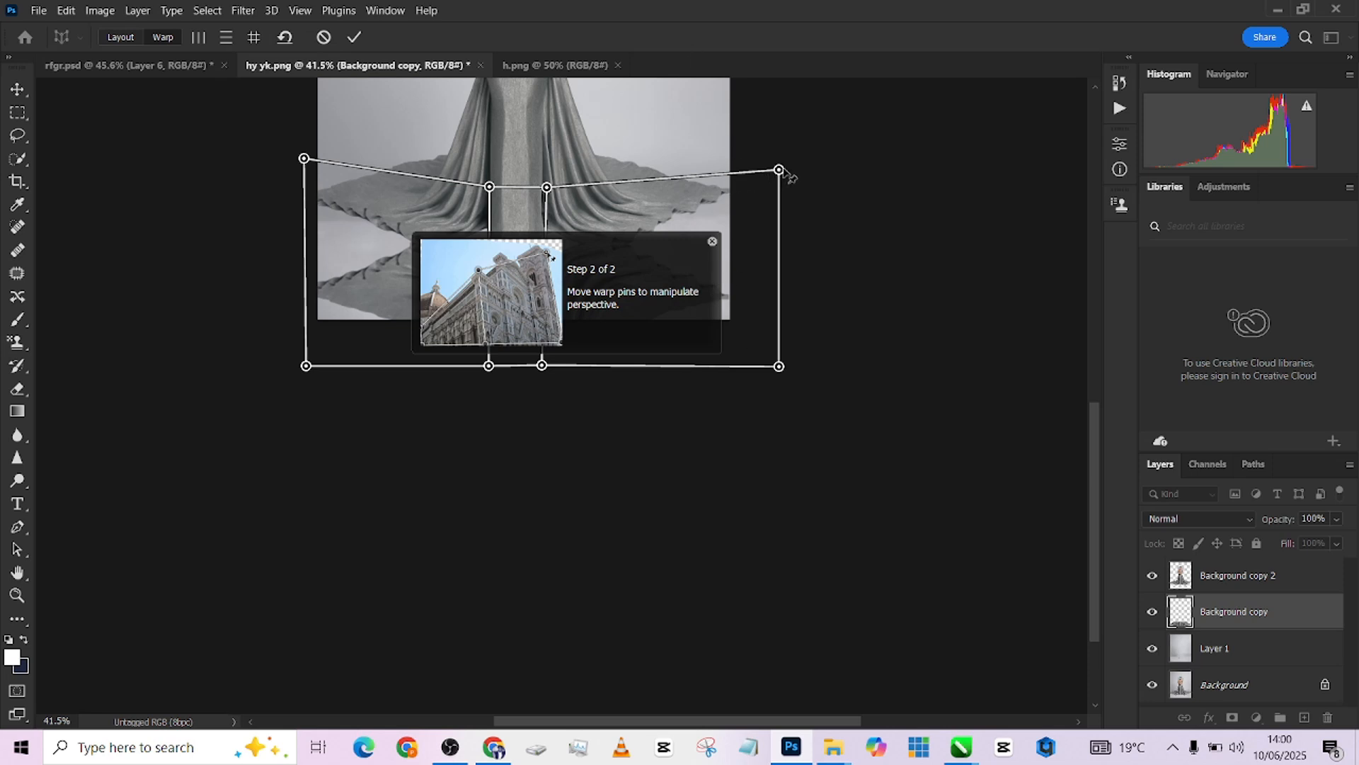
Pull the outer warp pins of the right quad upward so the right train's reflection rises to meet the hem.
mouse_move(781, 170)
mouse_down()
mouse_move(783, 143)
mouse_move(791, 192)
mouse_move(790, 174)
mouse_up()
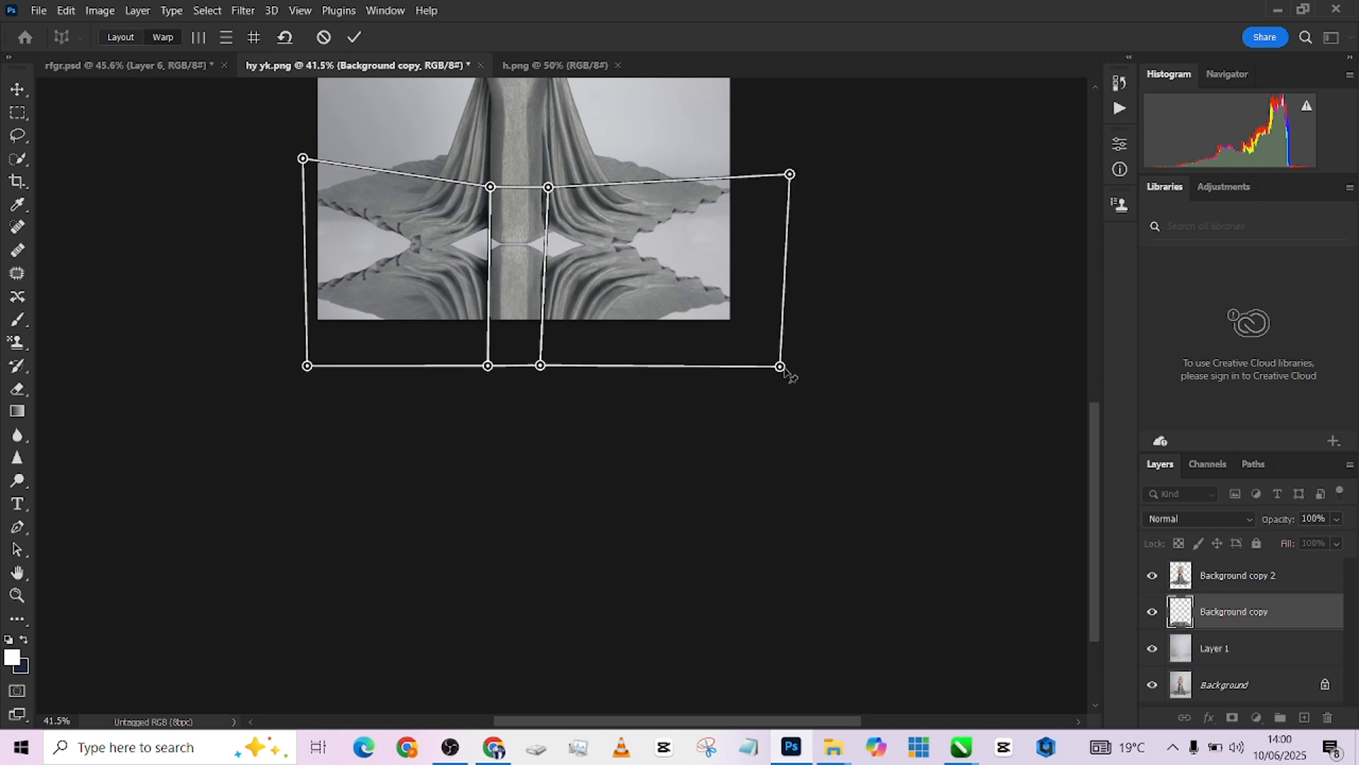
drag(782, 367, 803, 326)
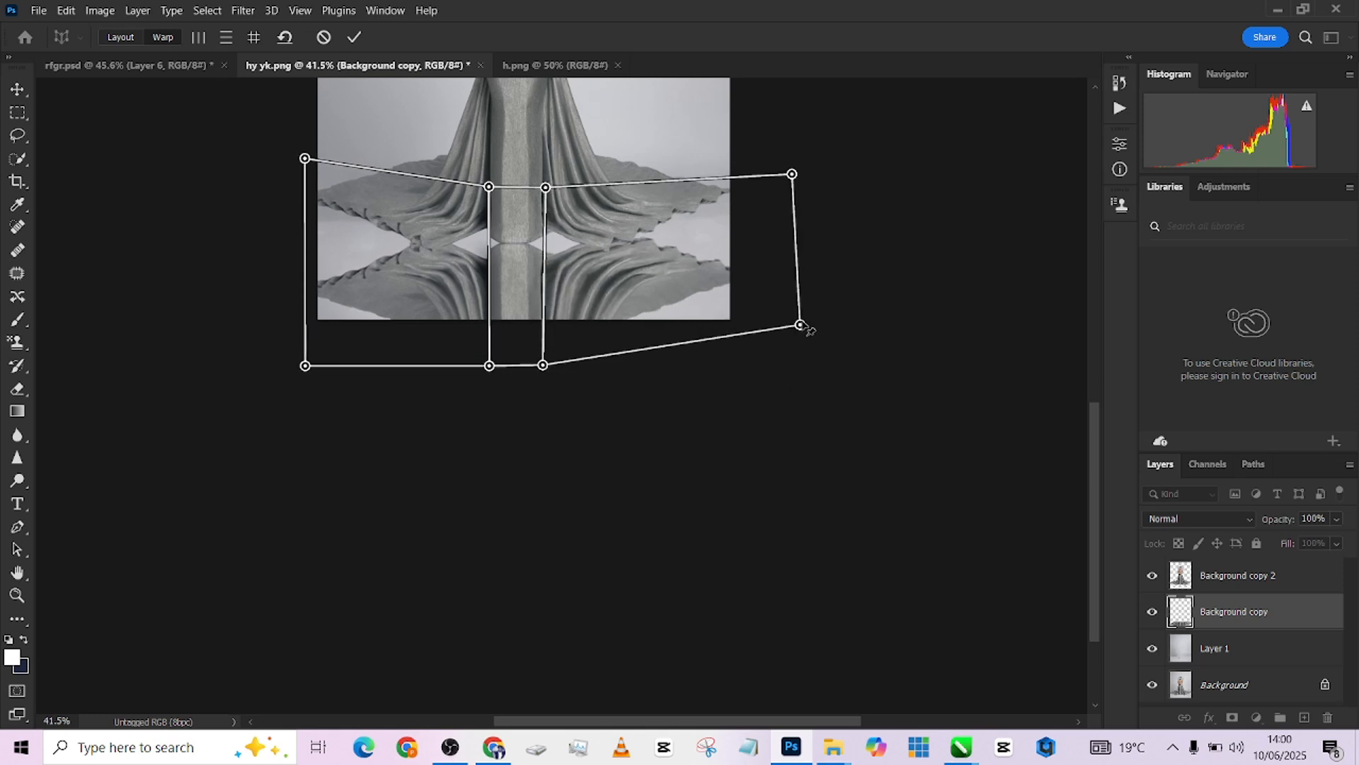
drag(792, 177, 767, 119)
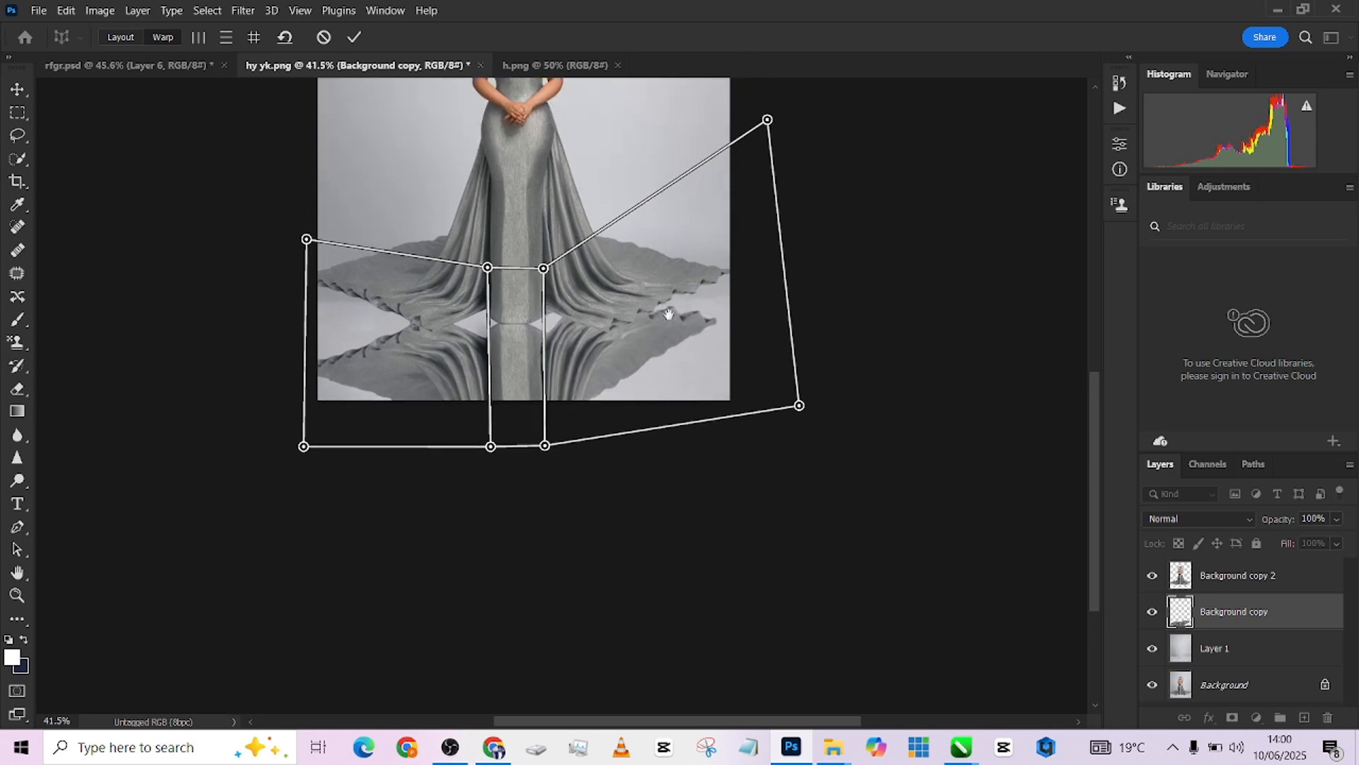
drag(669, 313, 664, 460)
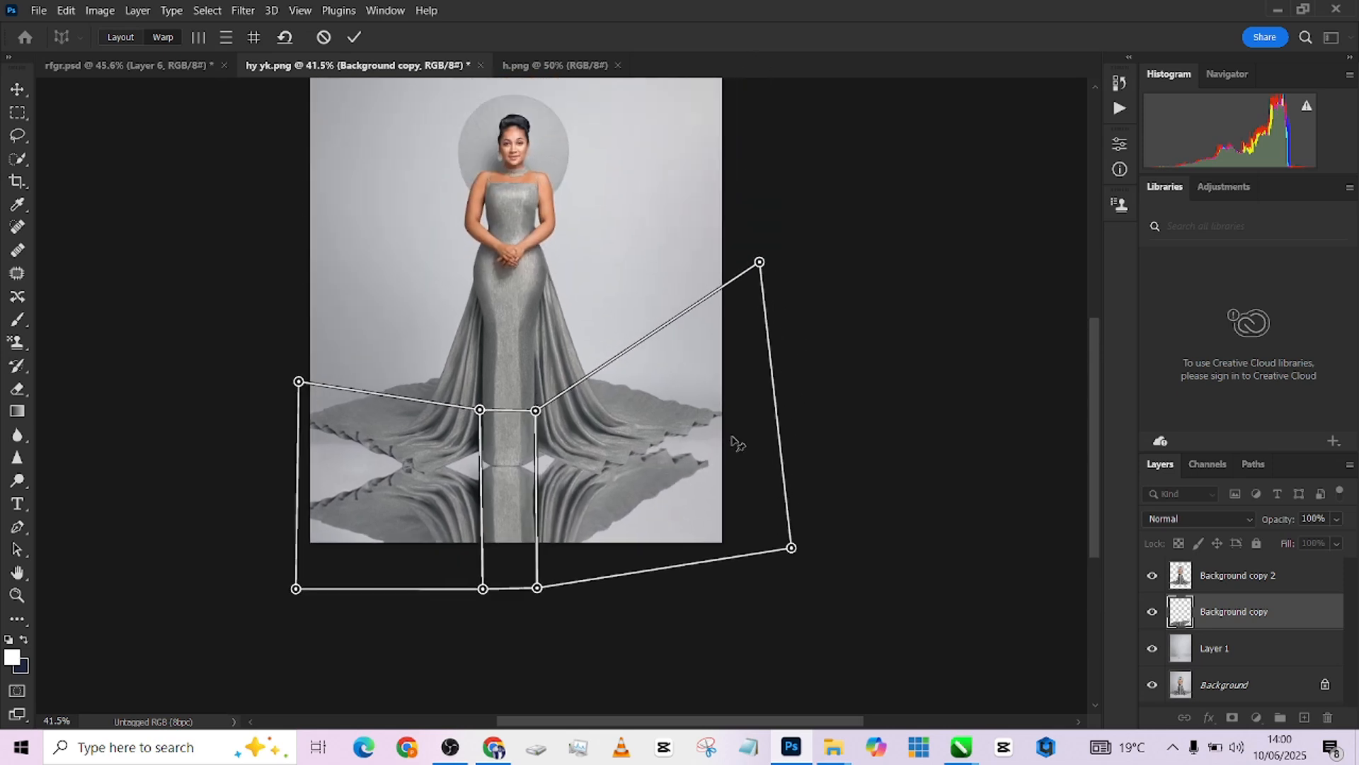
drag(760, 263, 807, 268)
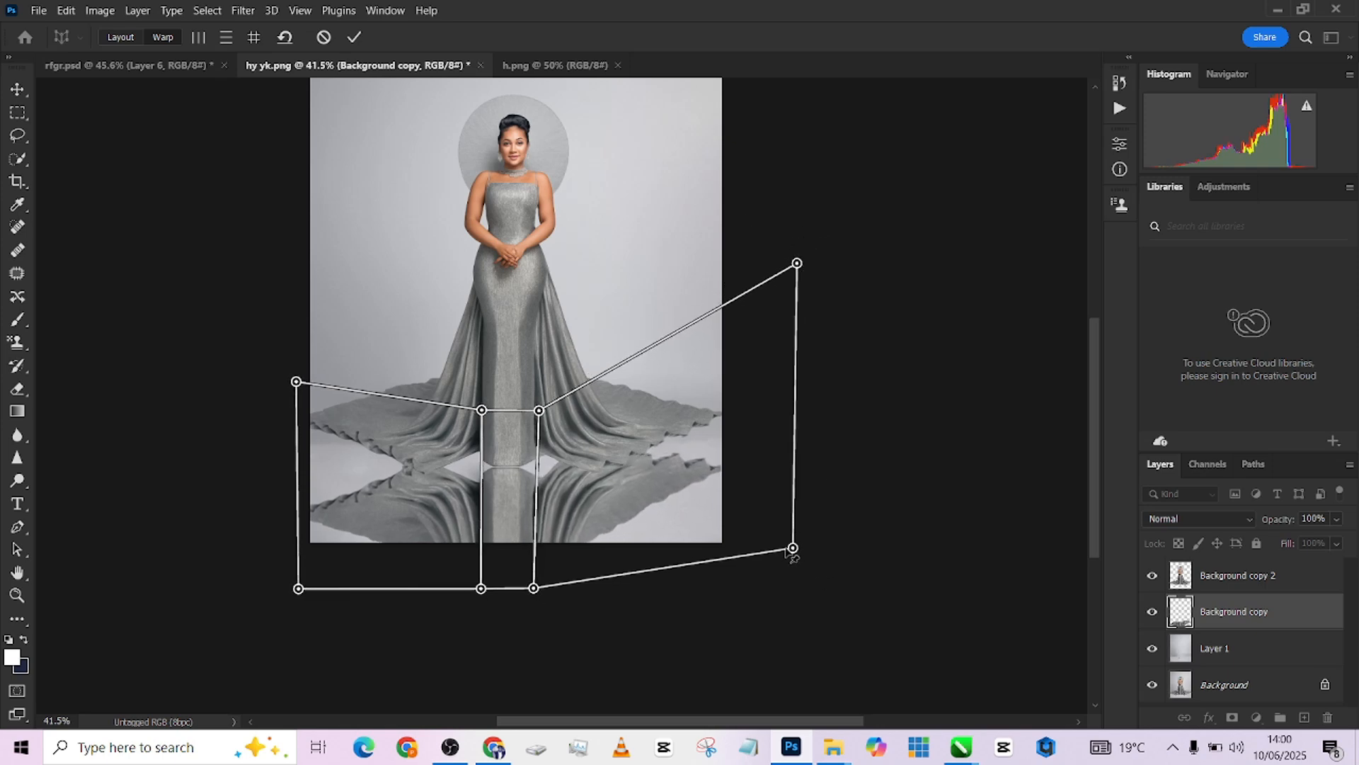
drag(787, 550, 765, 447)
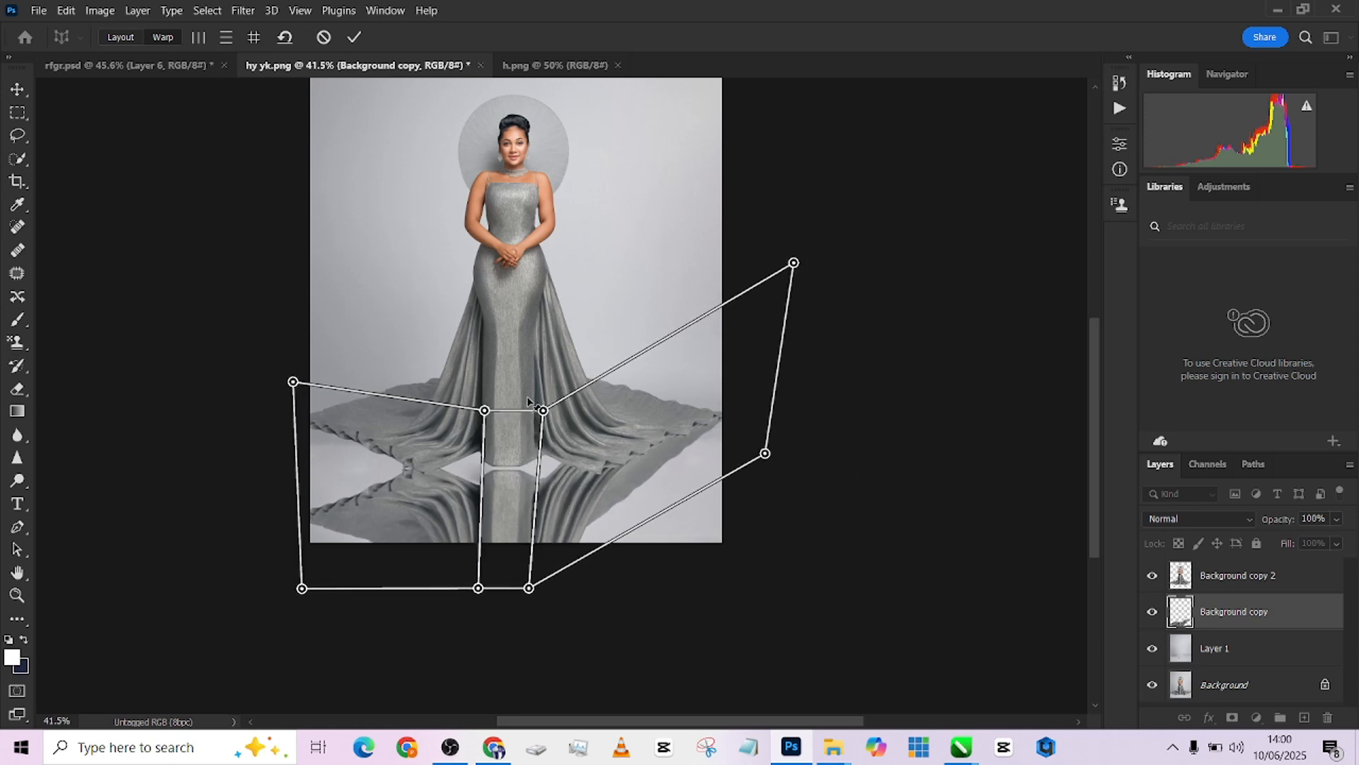
Nudge the centre quad's upper-right pin and raise the left quad's outer pins to bring the left train's reflection up to the hem.
mouse_move(545, 419)
mouse_down()
mouse_move(532, 475)
mouse_move(543, 387)
mouse_move(534, 433)
mouse_move(536, 402)
mouse_up()
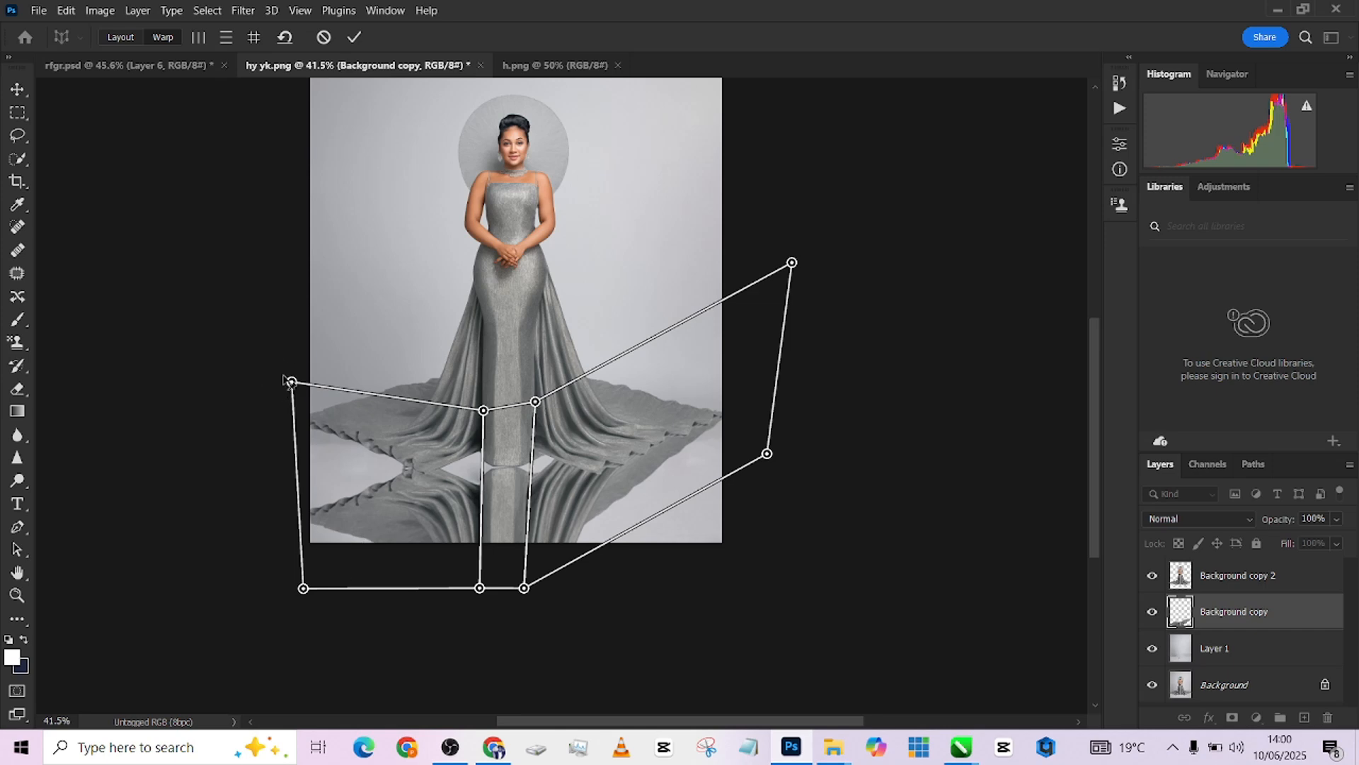
drag(283, 375, 245, 163)
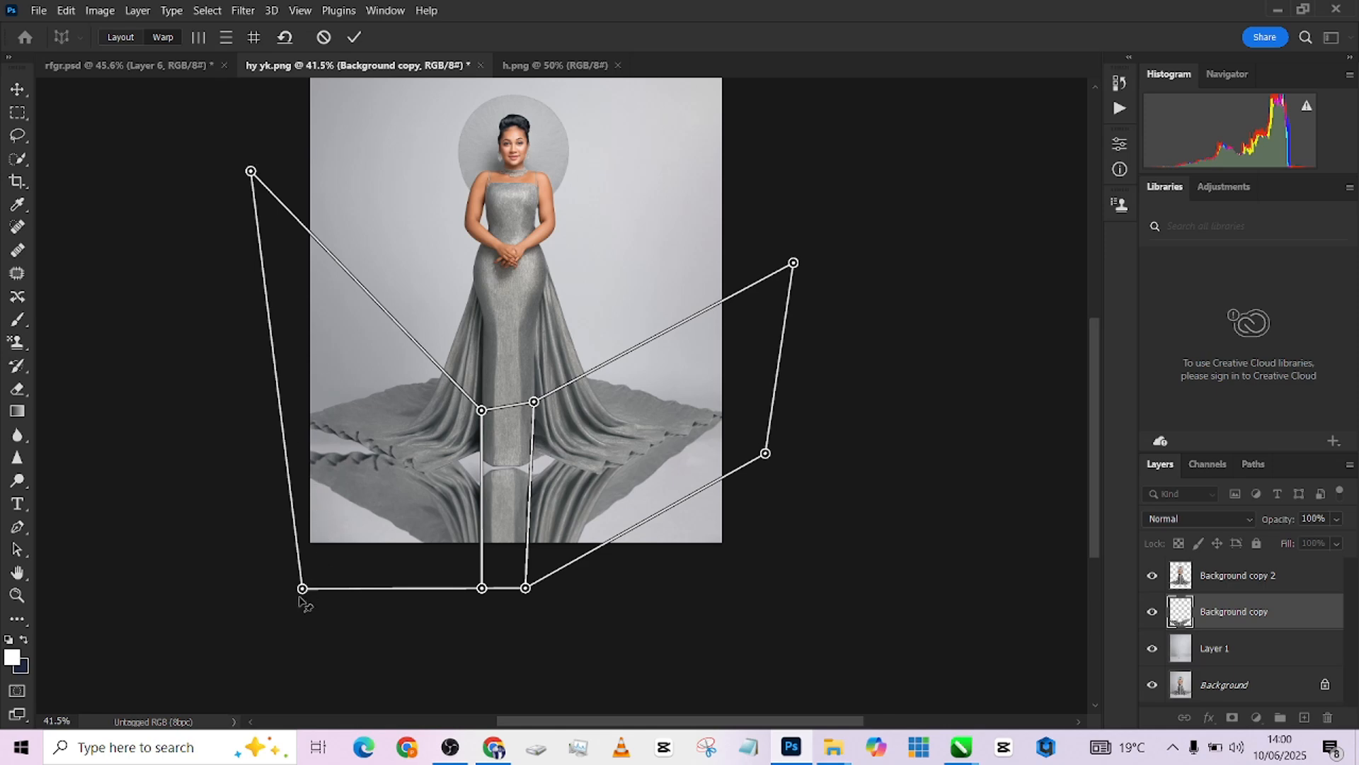
drag(303, 595, 296, 557)
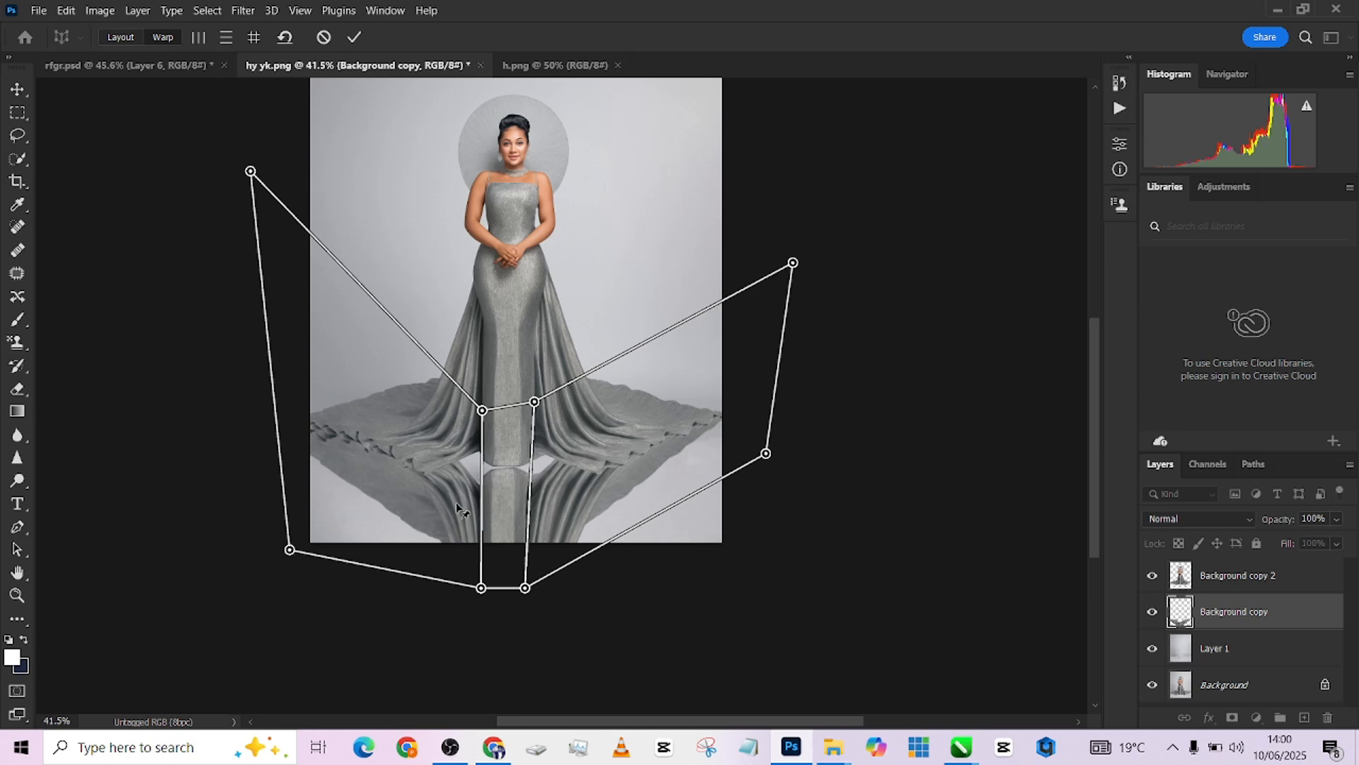
Readjust the right quad's outer pins, moving them outward and upward until the right reflection follows the train's edge.
drag(793, 267, 781, 407)
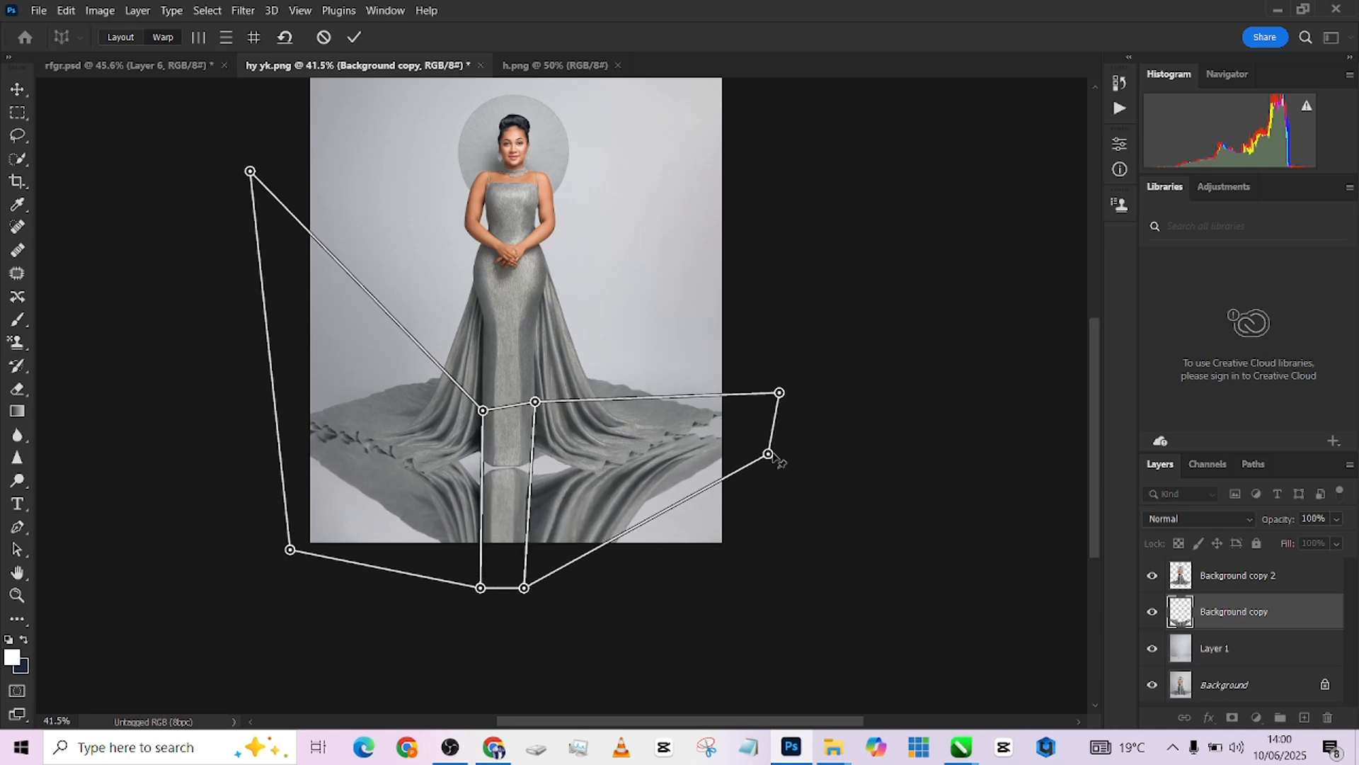
drag(770, 455, 750, 574)
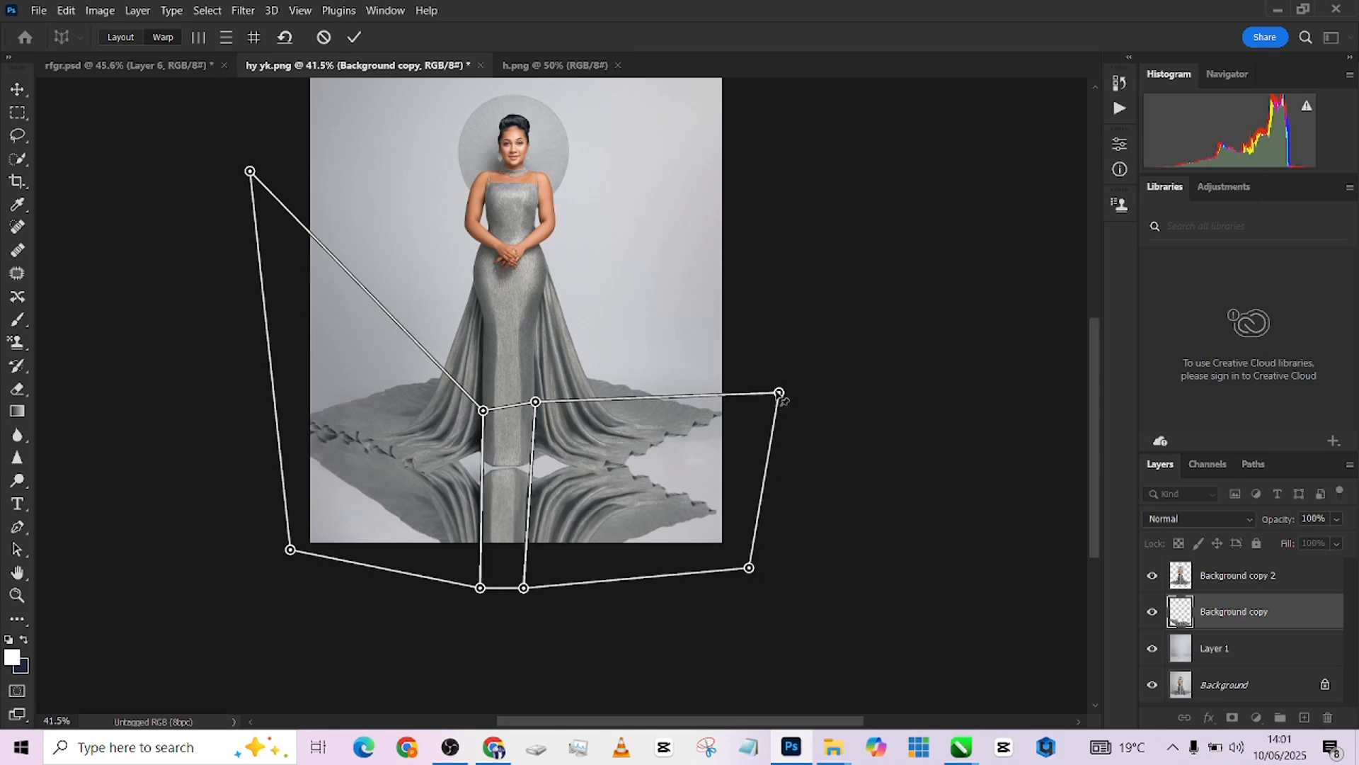
drag(779, 393, 787, 293)
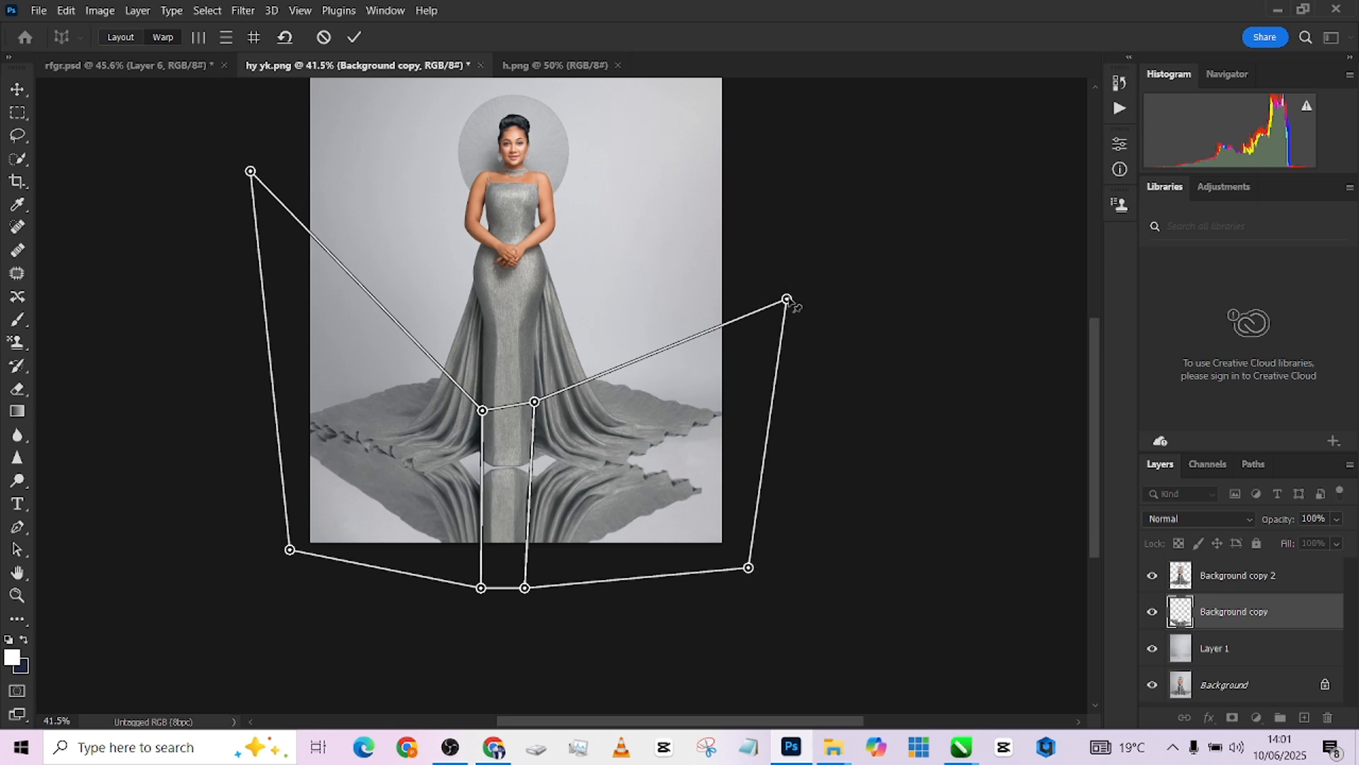
drag(788, 299, 835, 220)
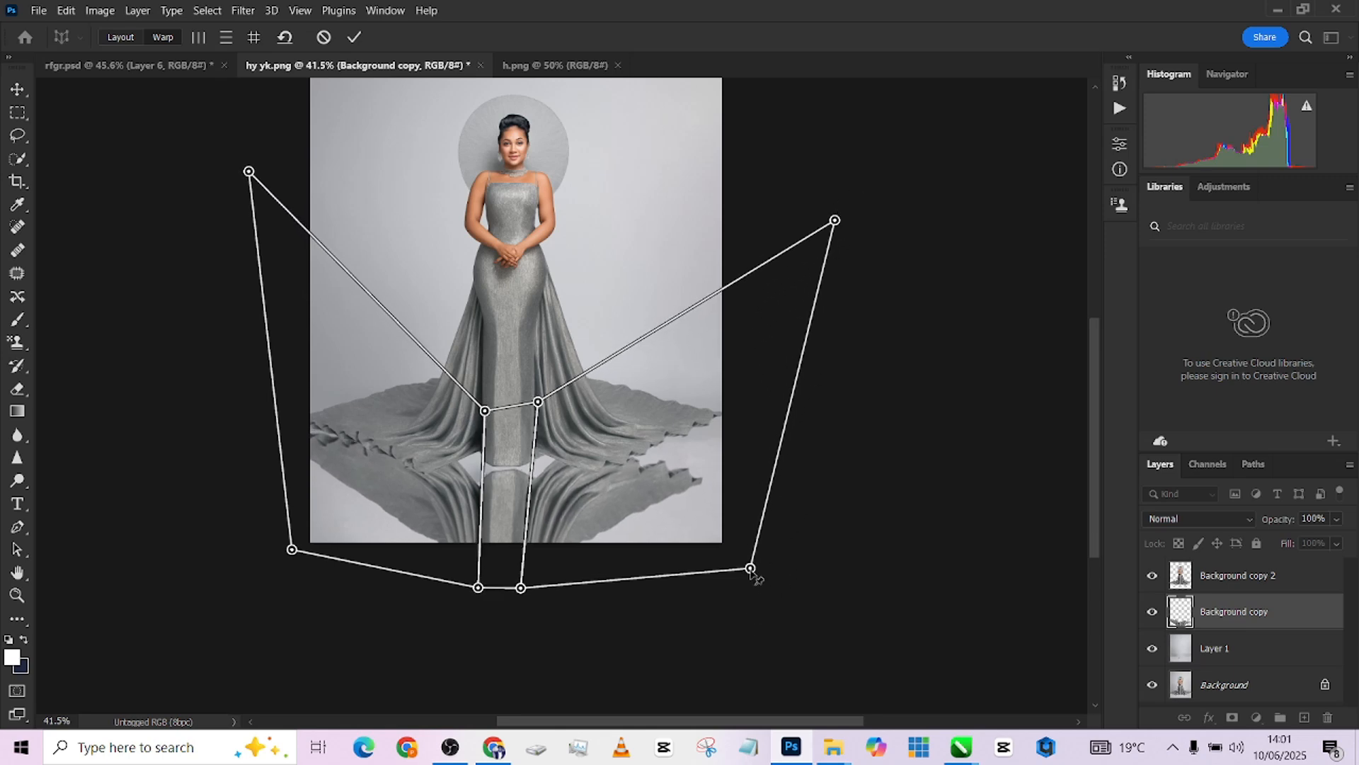
drag(751, 568, 788, 472)
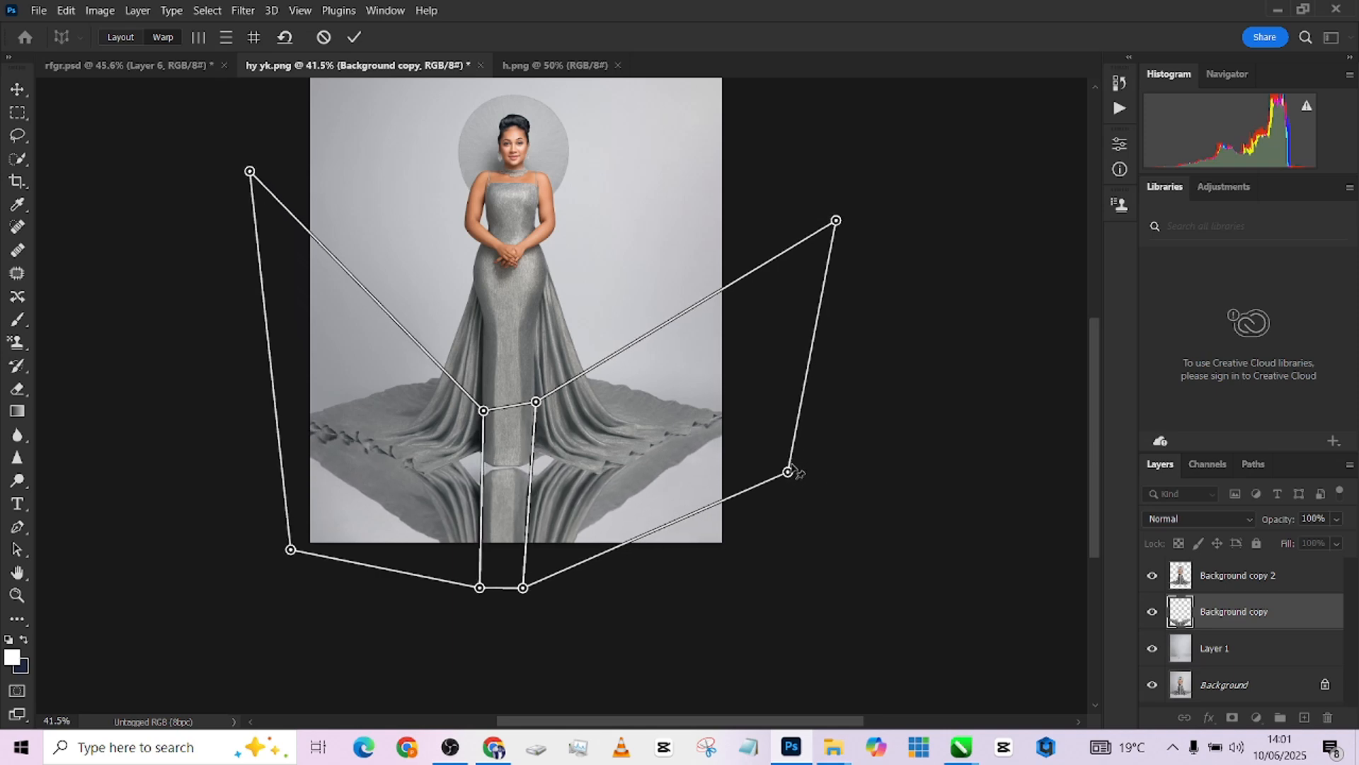
Straighten the centre quad's pins around the gown's middle panel and commit the Perspective Warp.
drag(488, 416, 489, 410)
drag(523, 588, 481, 590)
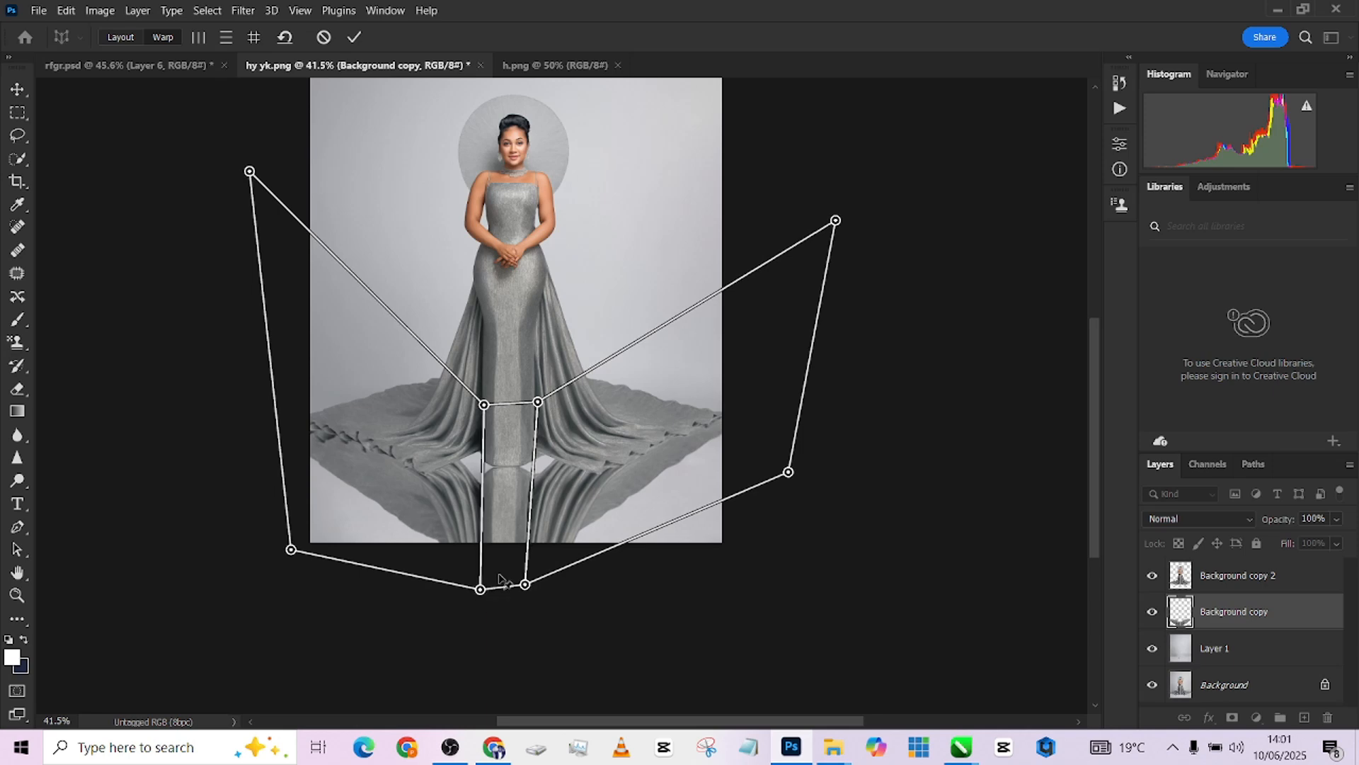
drag(531, 592, 535, 591)
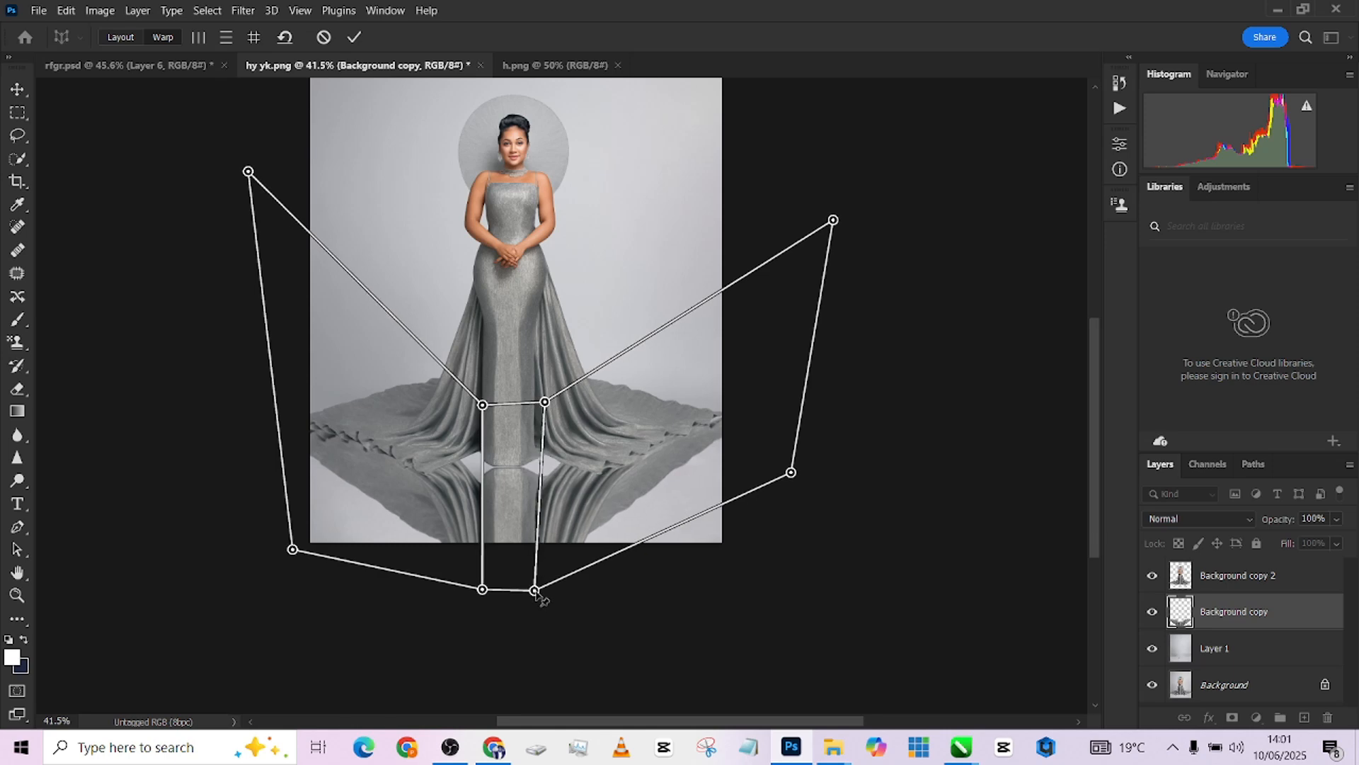
click(356, 36)
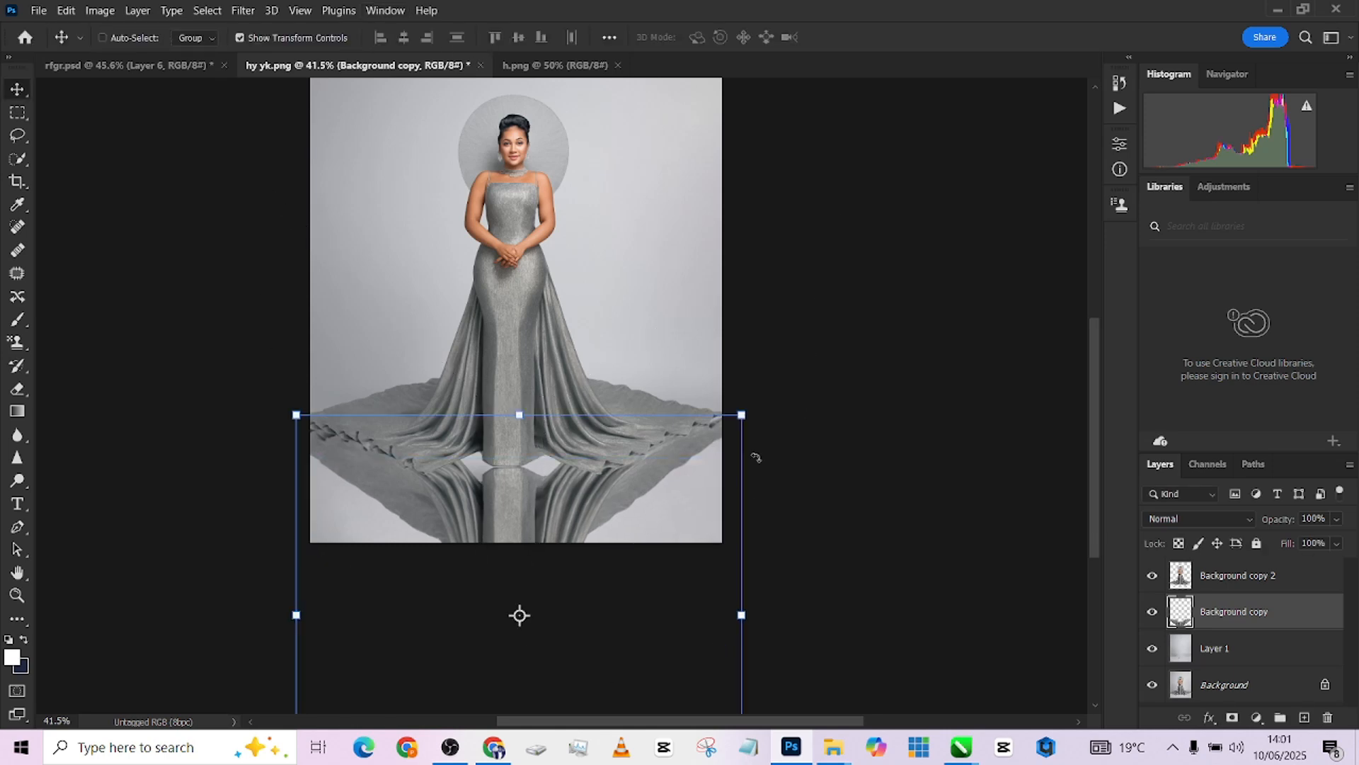
Lower the reflection layer's opacity to 79% and add a layer mask to it.
drag(532, 287, 527, 428)
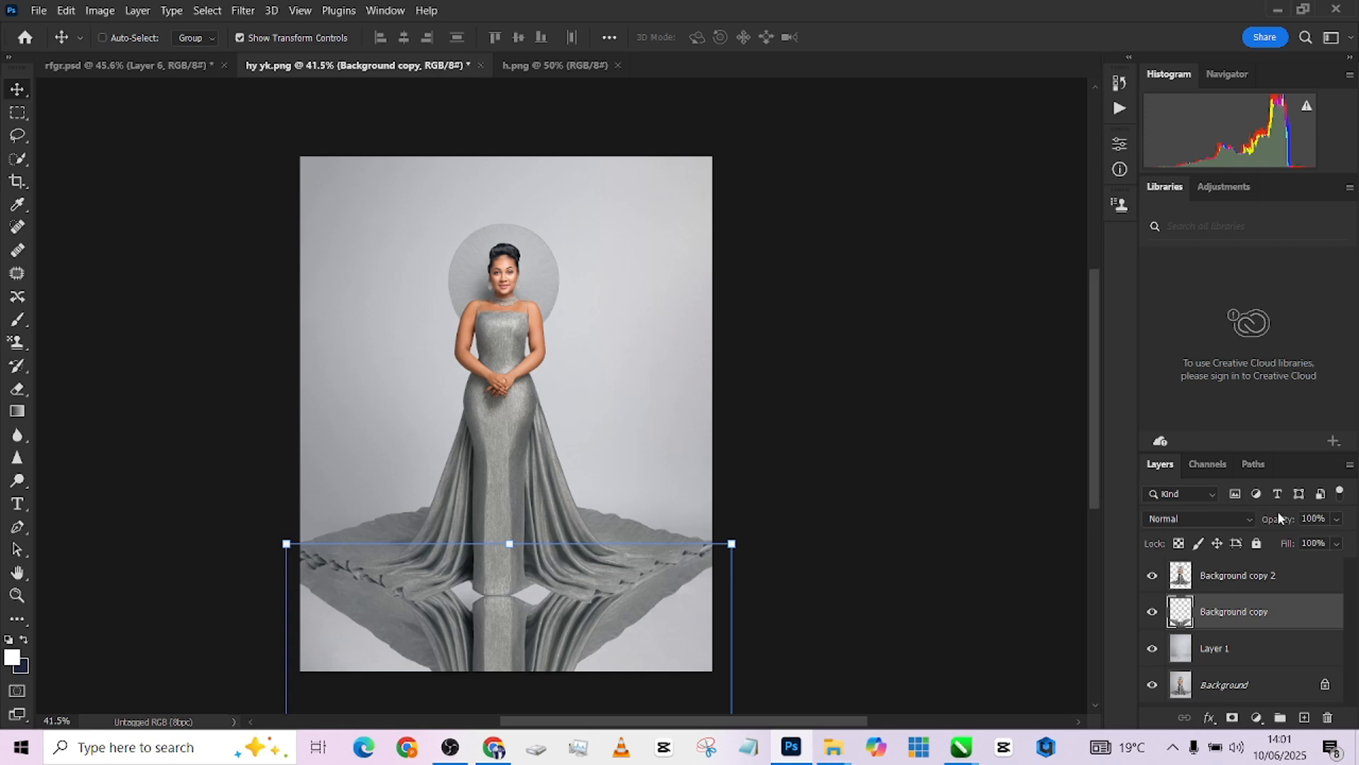
click(1337, 518)
drag(1345, 541, 1334, 542)
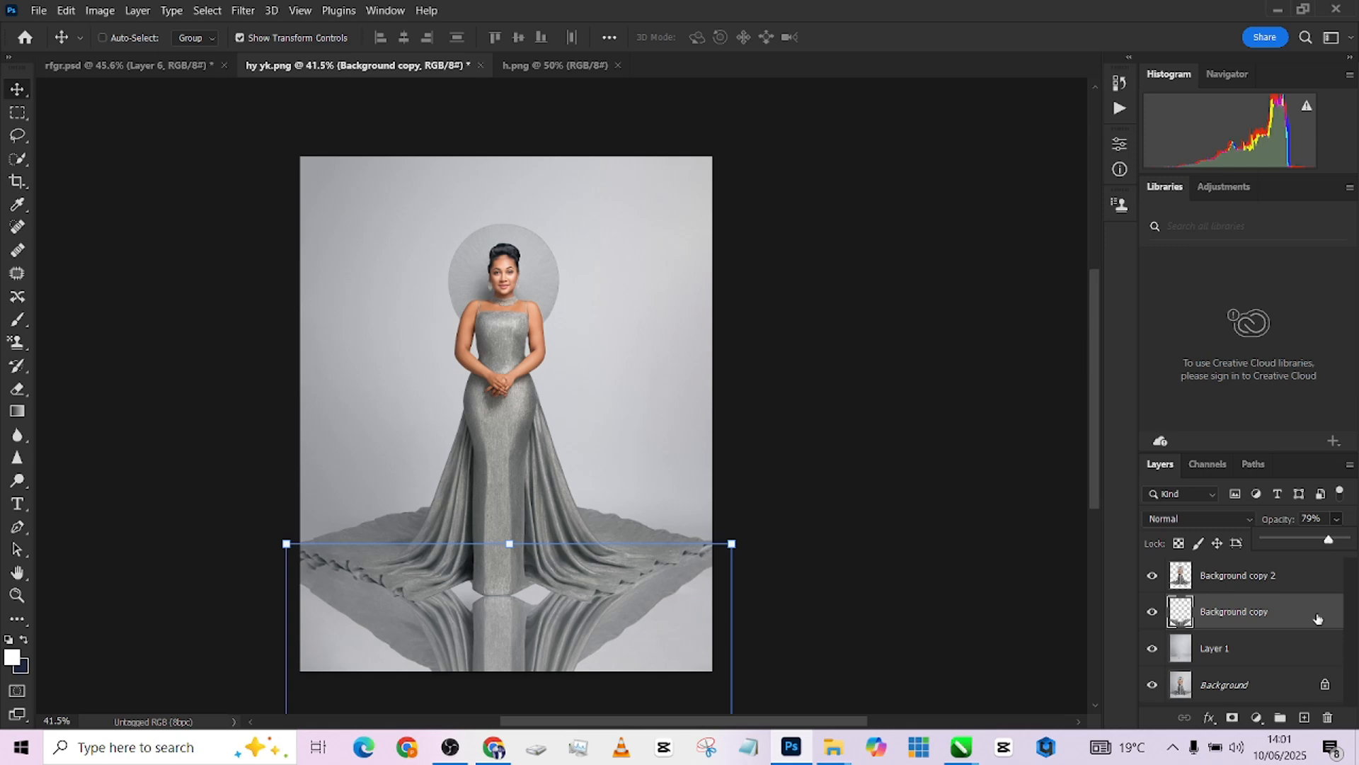
click(1232, 717)
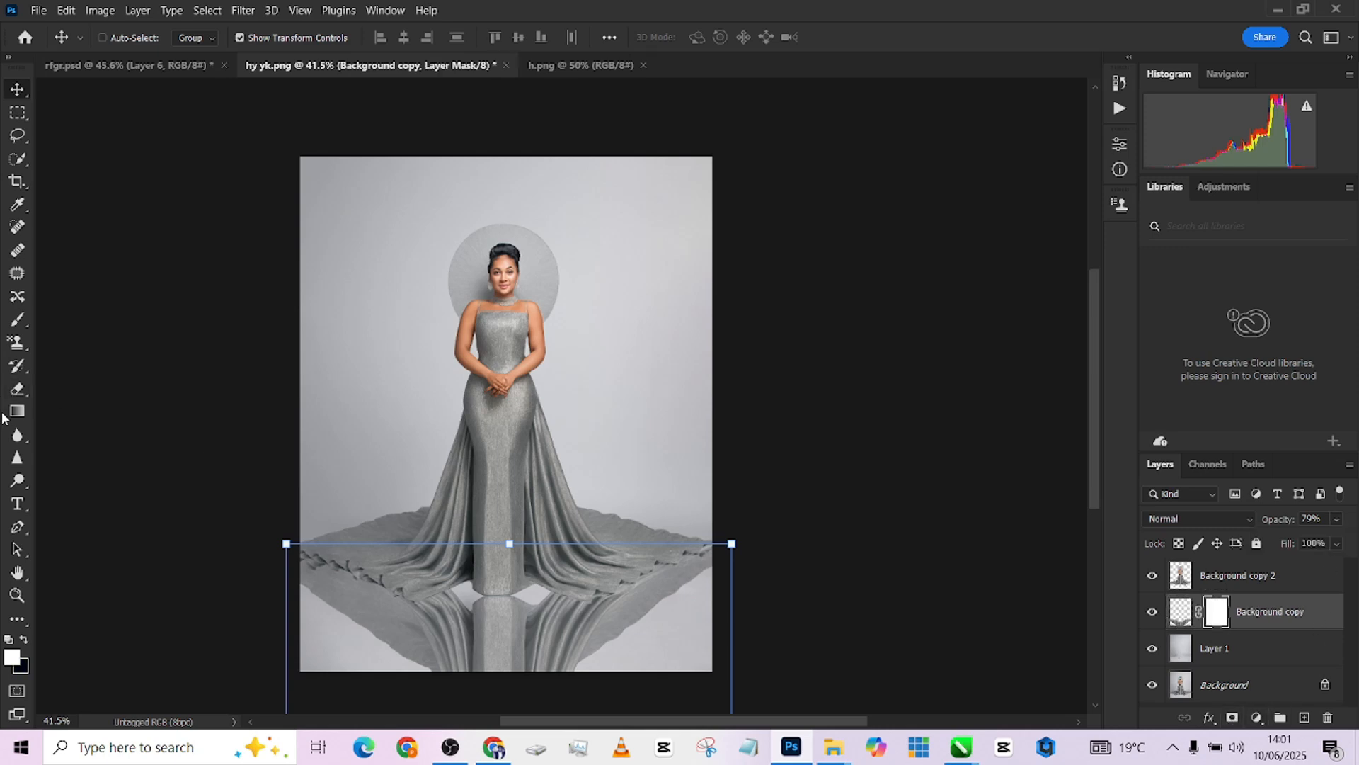
Set up the Gradient tool with the Foreground to Background preset and 36% opacity.
click(16, 412)
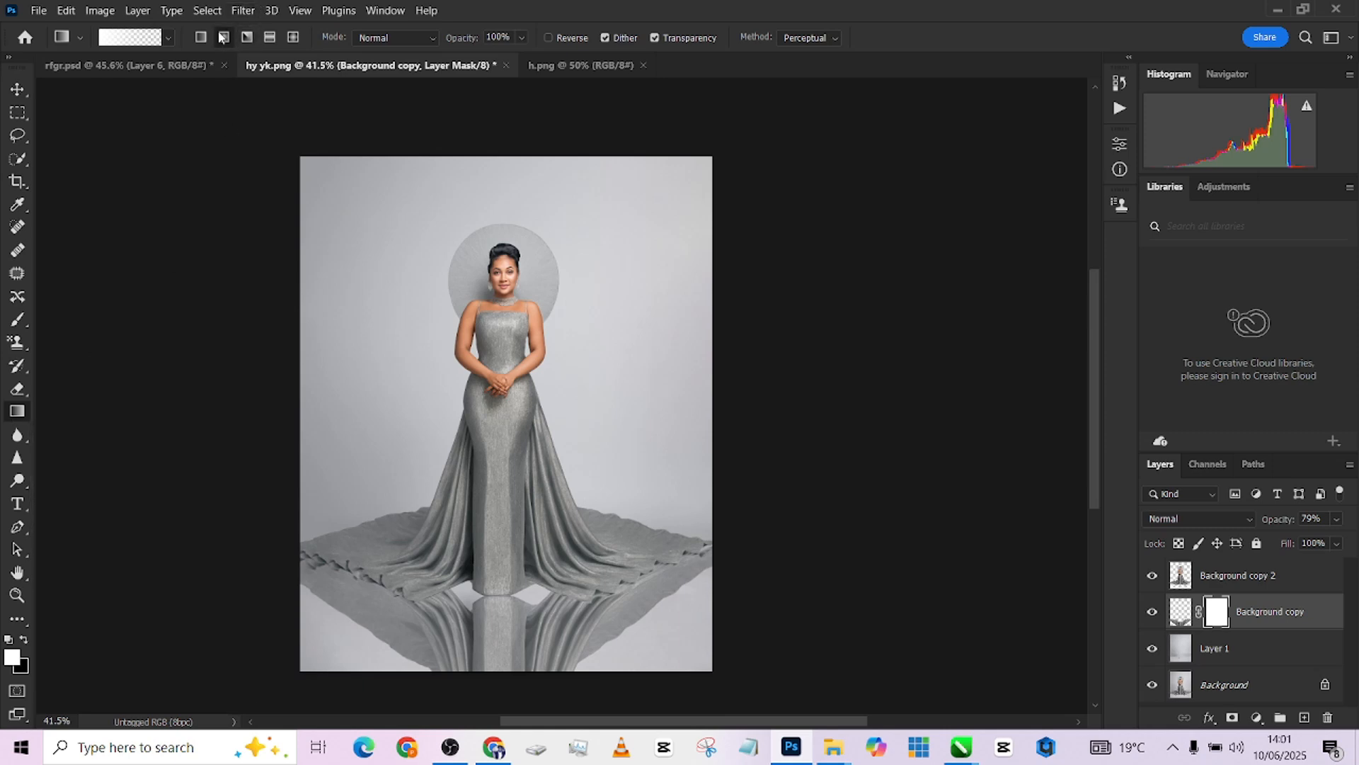
click(129, 38)
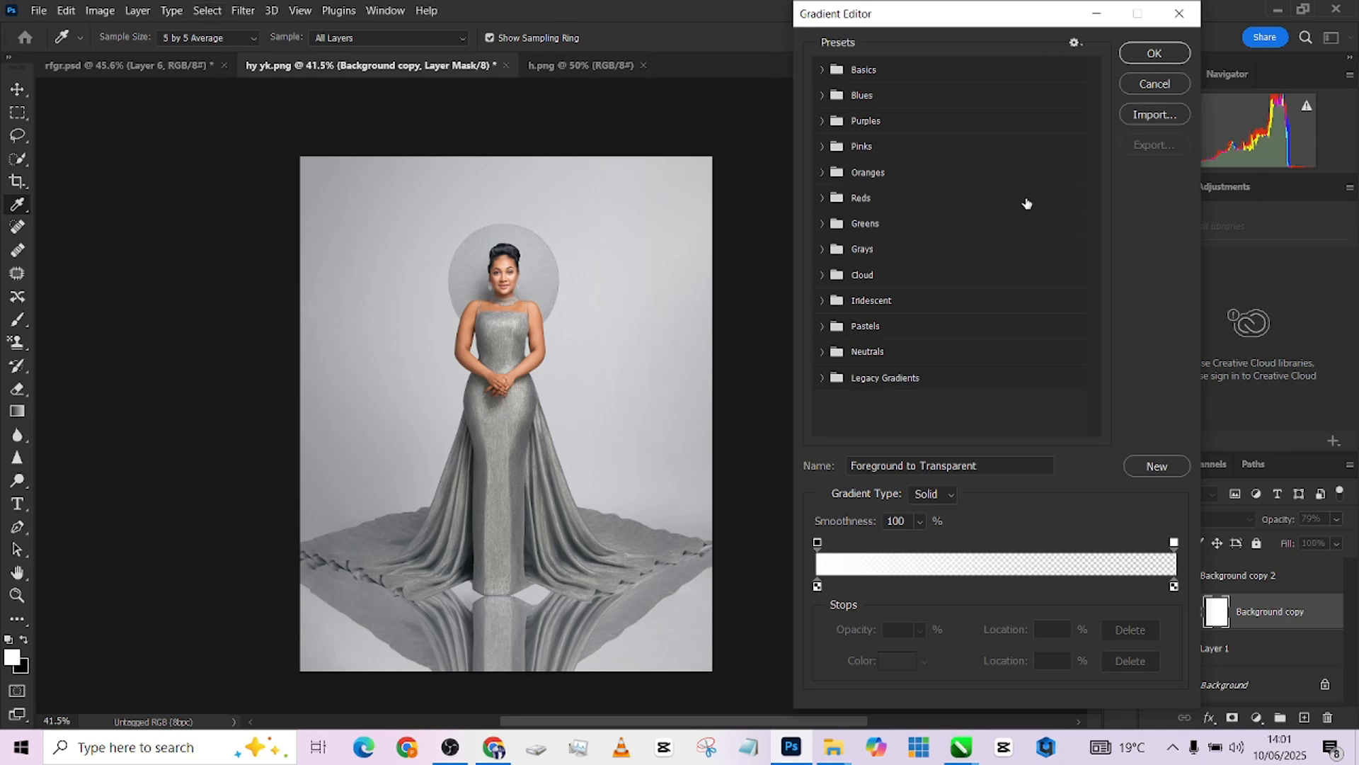
click(822, 70)
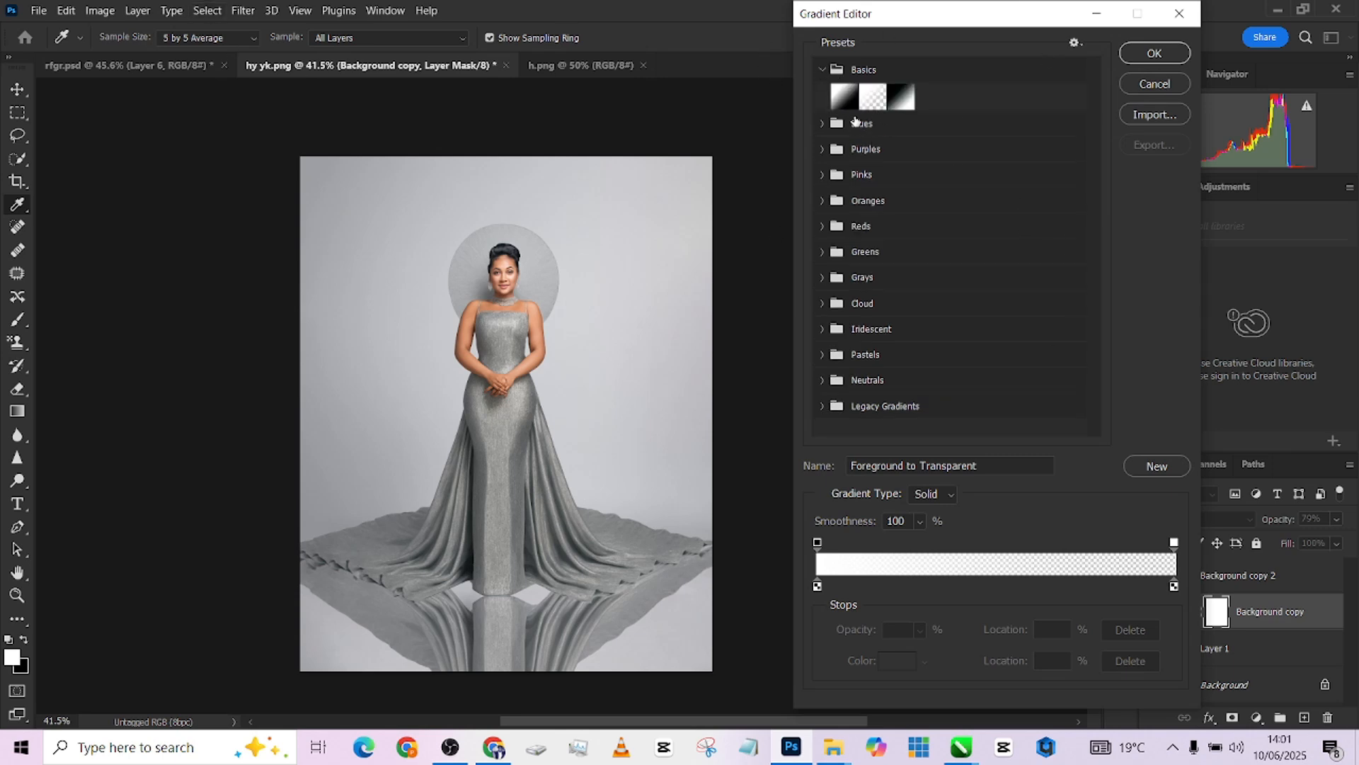
click(846, 99)
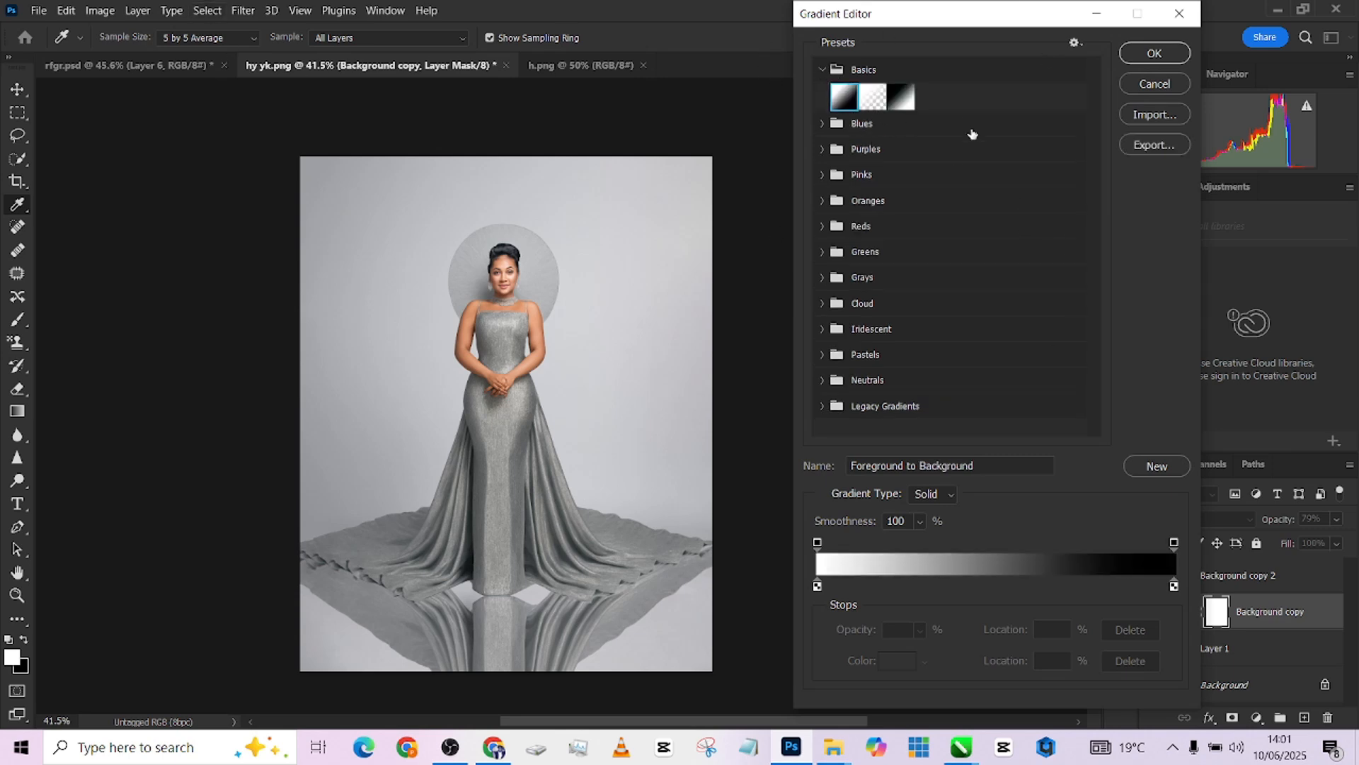
click(1137, 57)
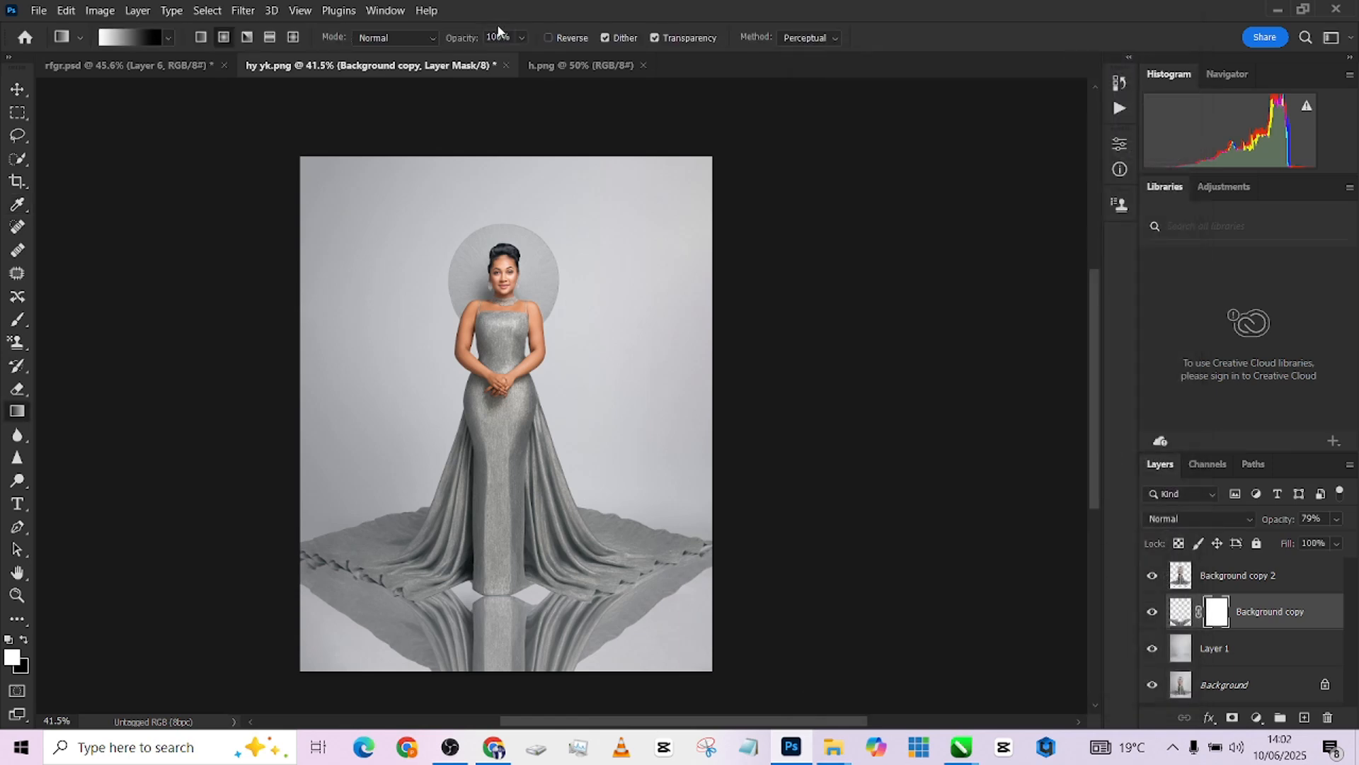
drag(520, 38, 489, 63)
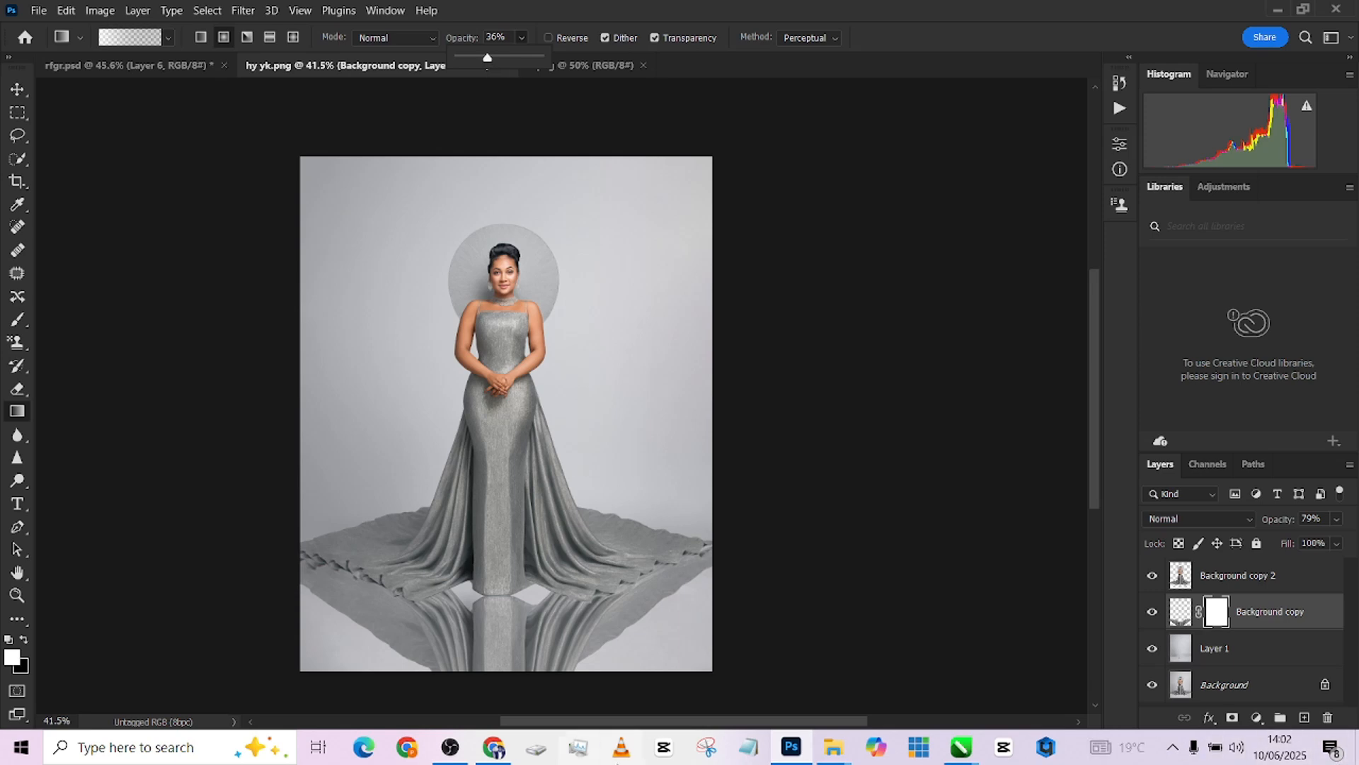
Apply several gradients on the reflection's mask, running from below the canvas upward, to fade the reflection.
scroll(531, 290, down, 7)
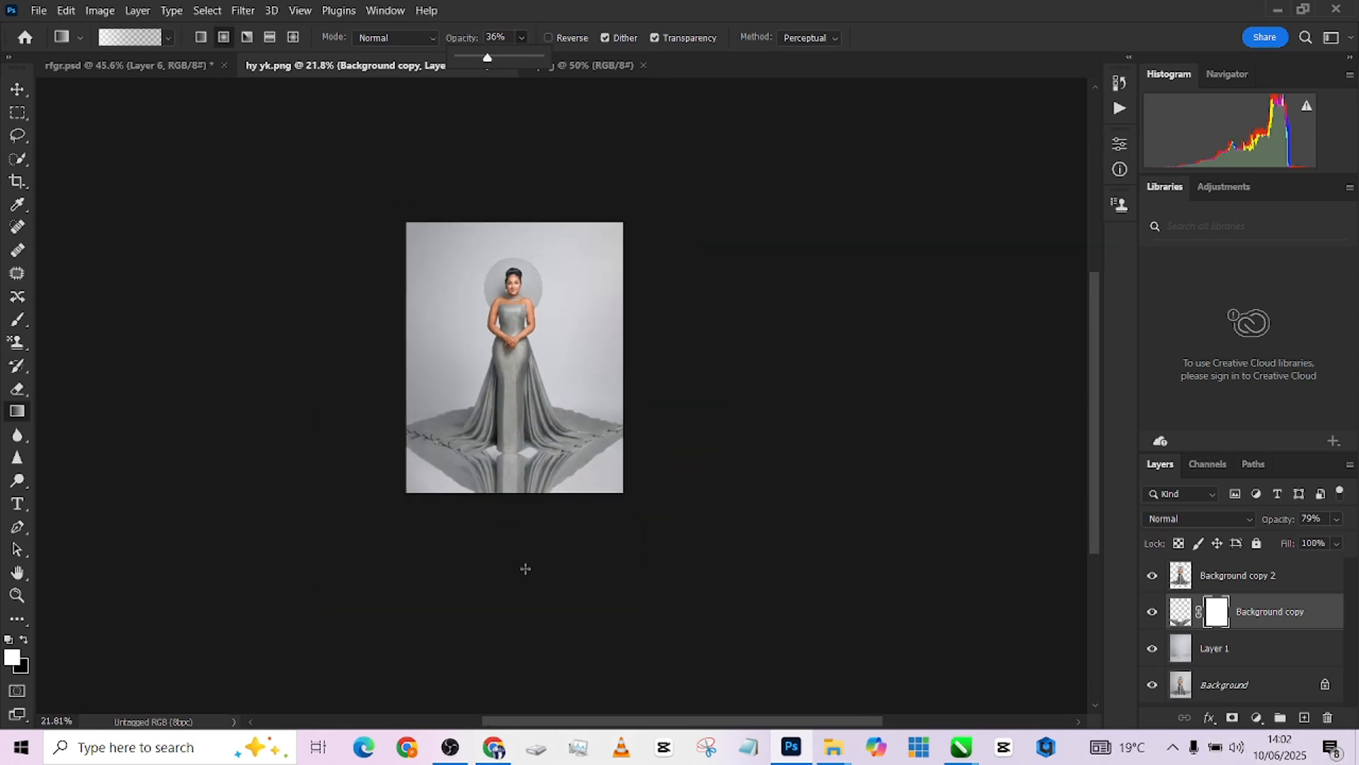
drag(517, 601, 522, 103)
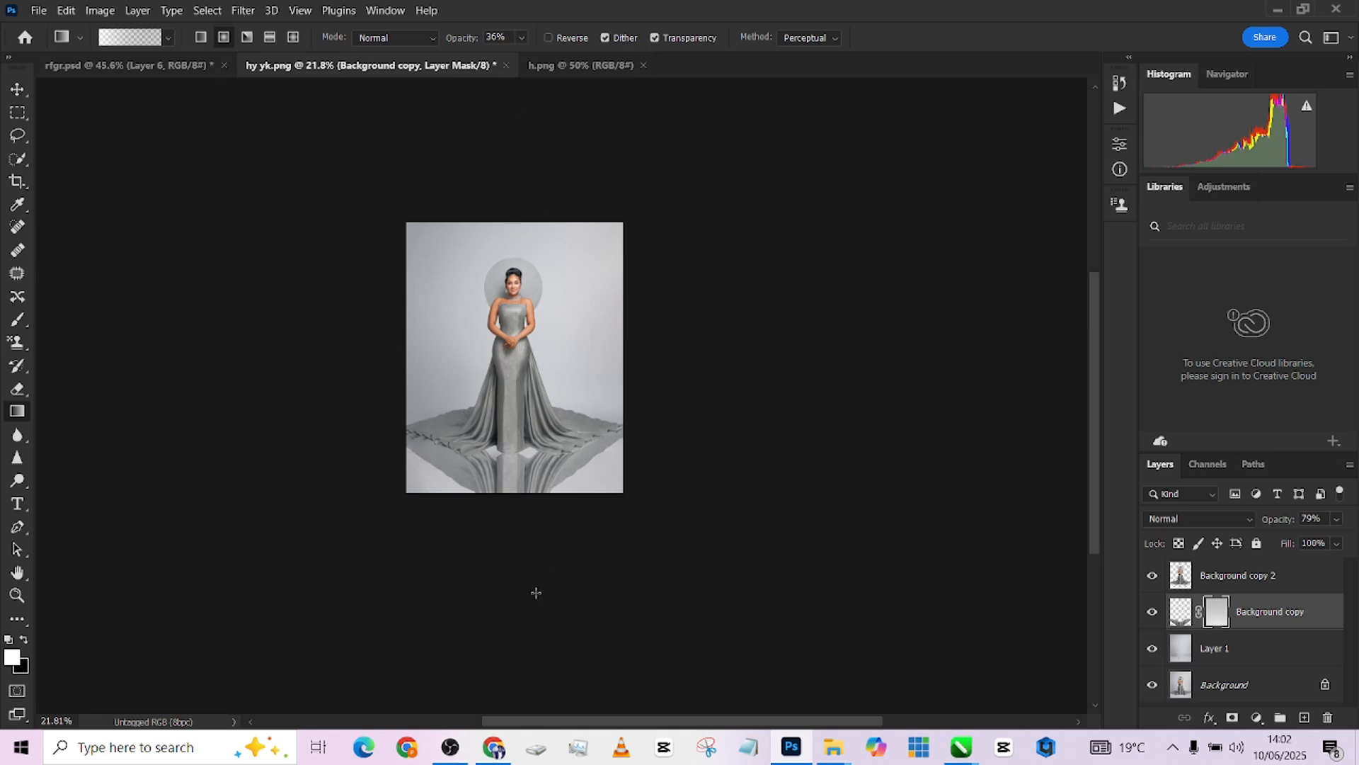
drag(524, 569, 528, 150)
mouse_move(510, 592)
mouse_down()
mouse_move(511, 446)
mouse_move(530, 583)
mouse_up()
scroll(507, 487, up, 6)
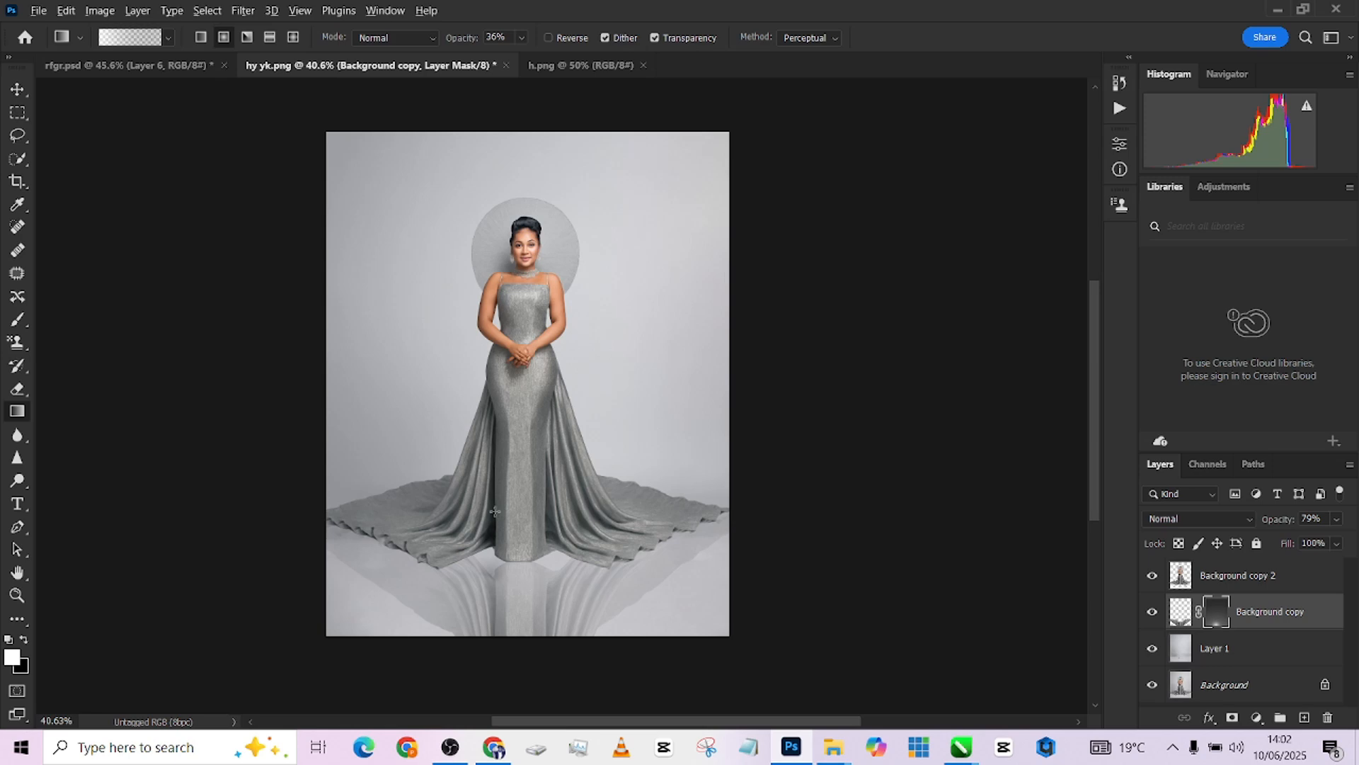
Switch to the rfgr.psd document and look through its layer stack around Layer 4 and Color Fill 2.
scroll(495, 512, down, 1)
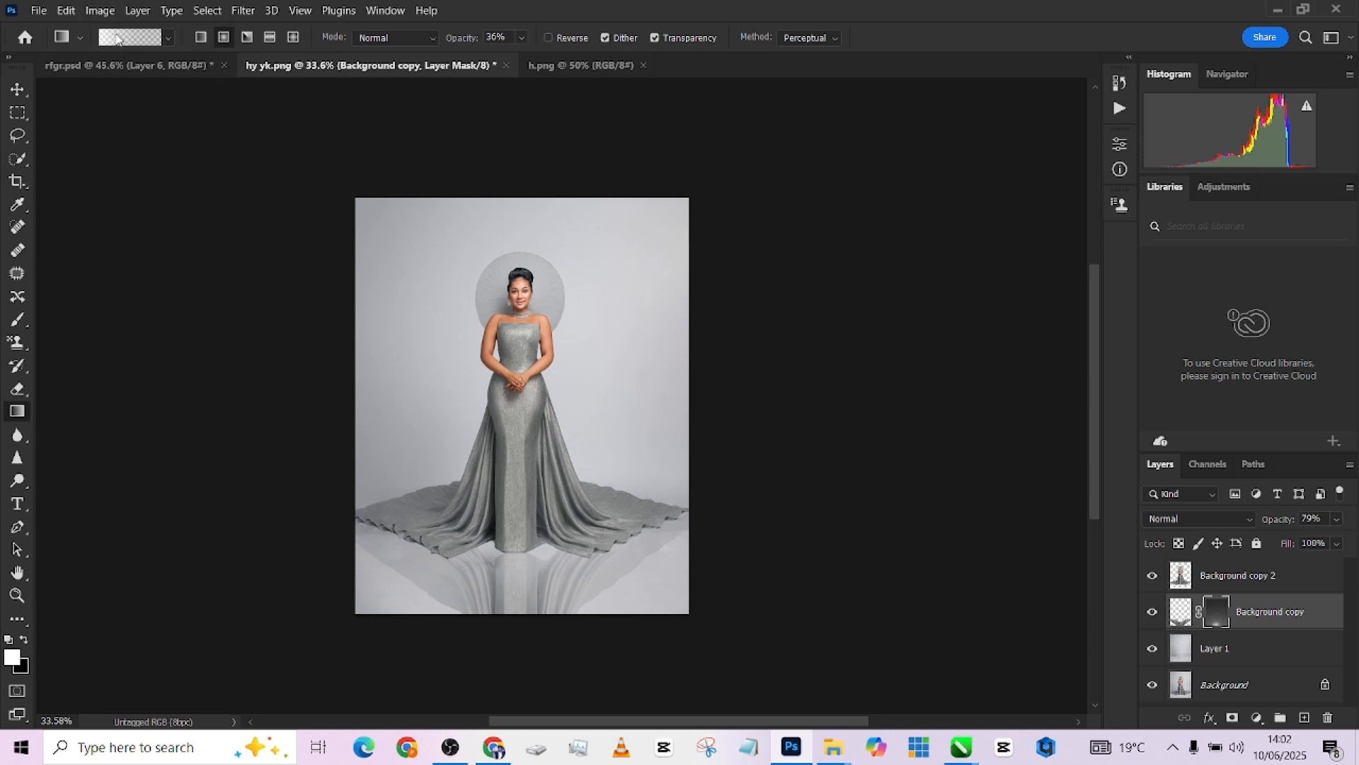
click(115, 64)
scroll(1206, 633, down, 3)
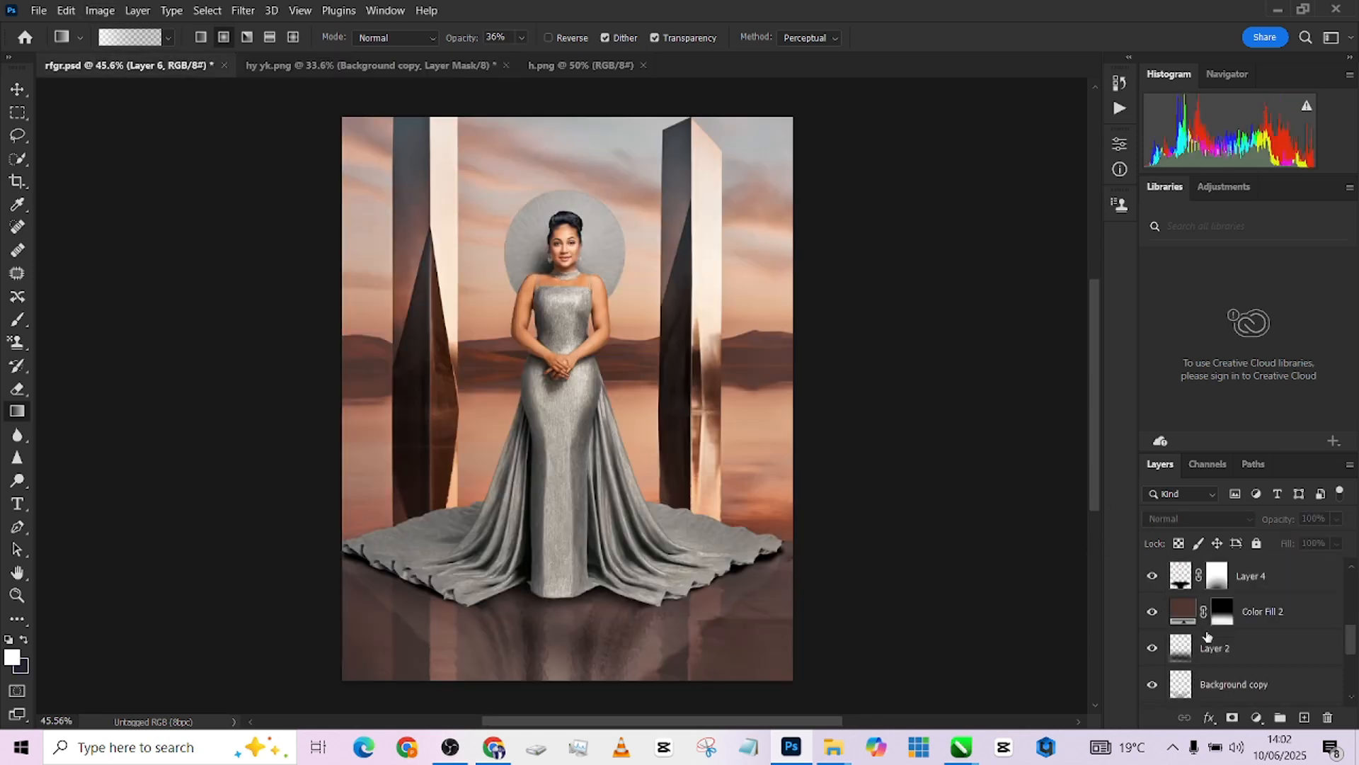
Look through the rfgr.psd layer stack and toggle Layer 2's visibility repeatedly to examine its effect on the floor.
scroll(1206, 635, up, 3)
scroll(1208, 637, down, 3)
scroll(1207, 636, down, 3)
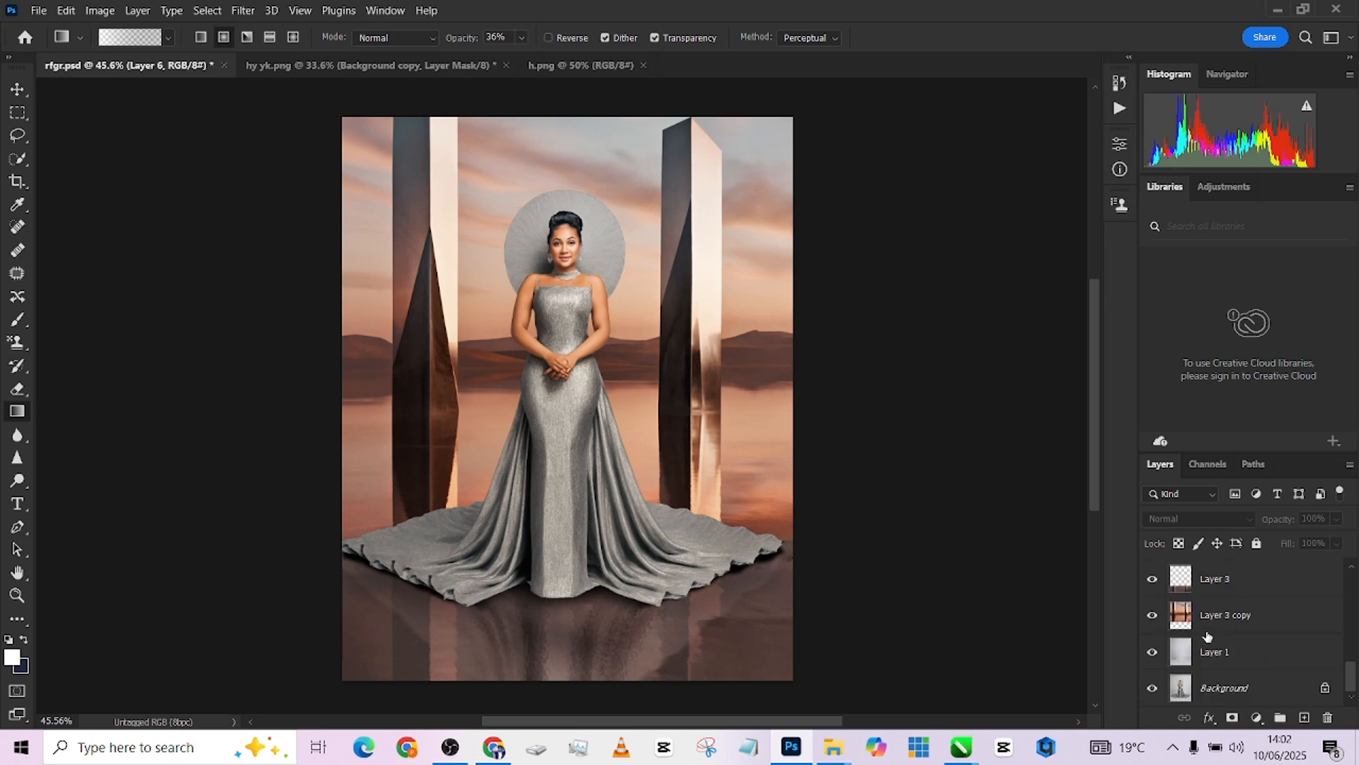
scroll(1204, 639, up, 4)
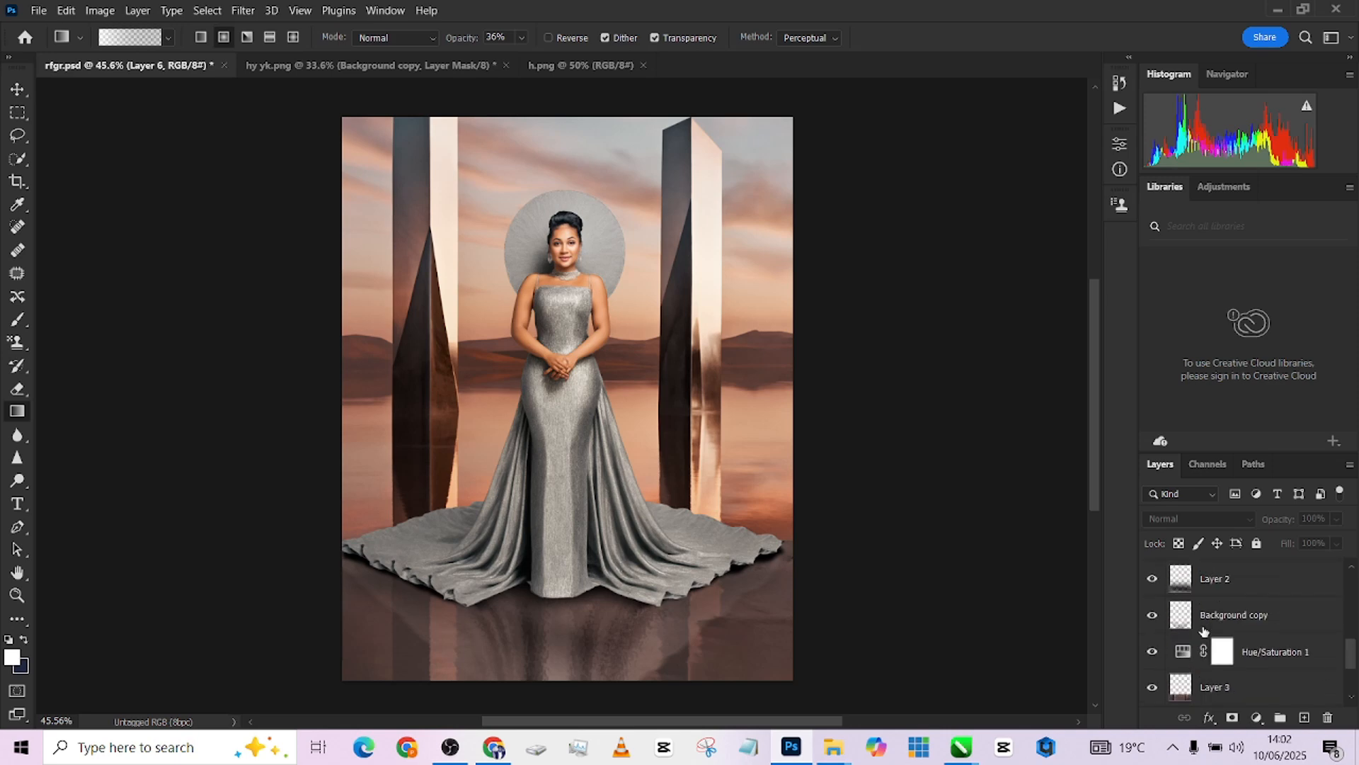
click(1154, 619)
click(1154, 619)
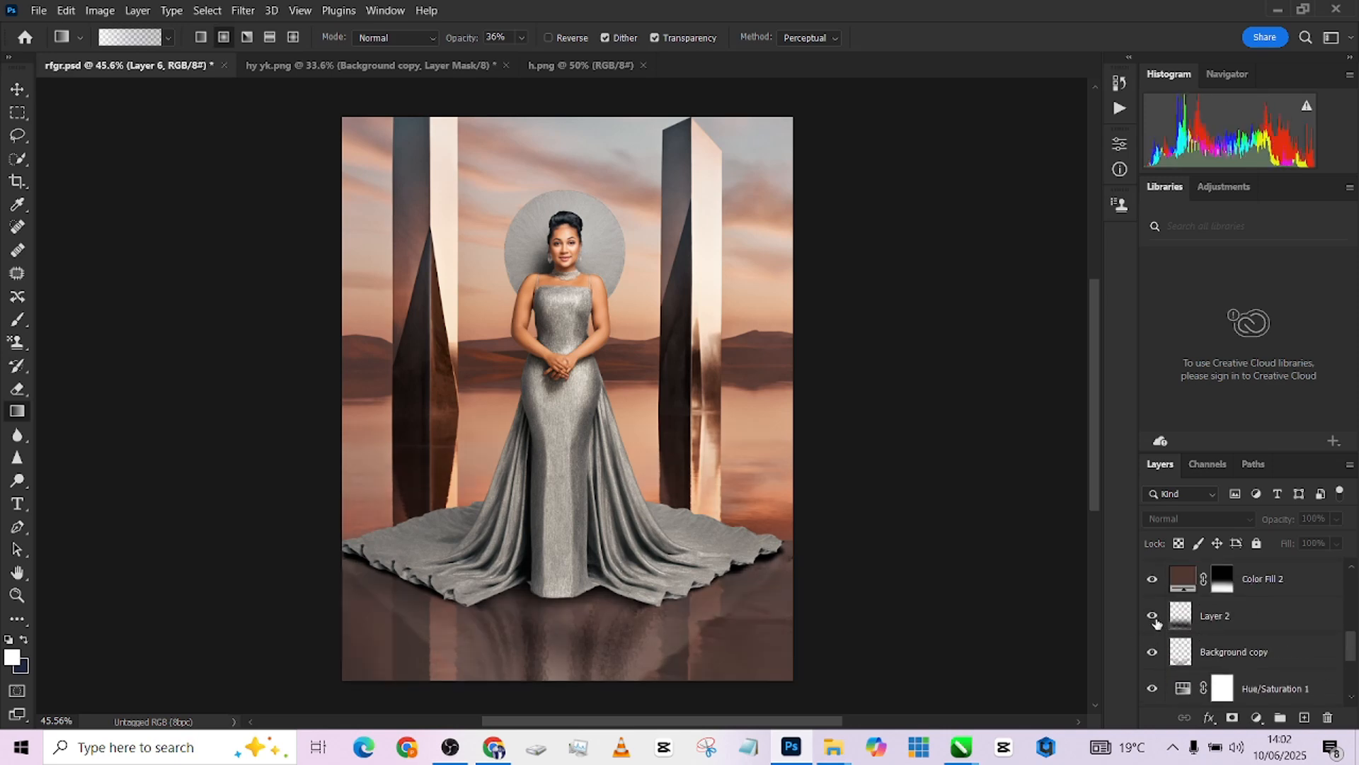
click(1154, 619)
click(1154, 619)
click(1154, 619)
click(1154, 618)
click(1154, 616)
click(1154, 615)
click(1154, 614)
click(1155, 616)
click(1156, 617)
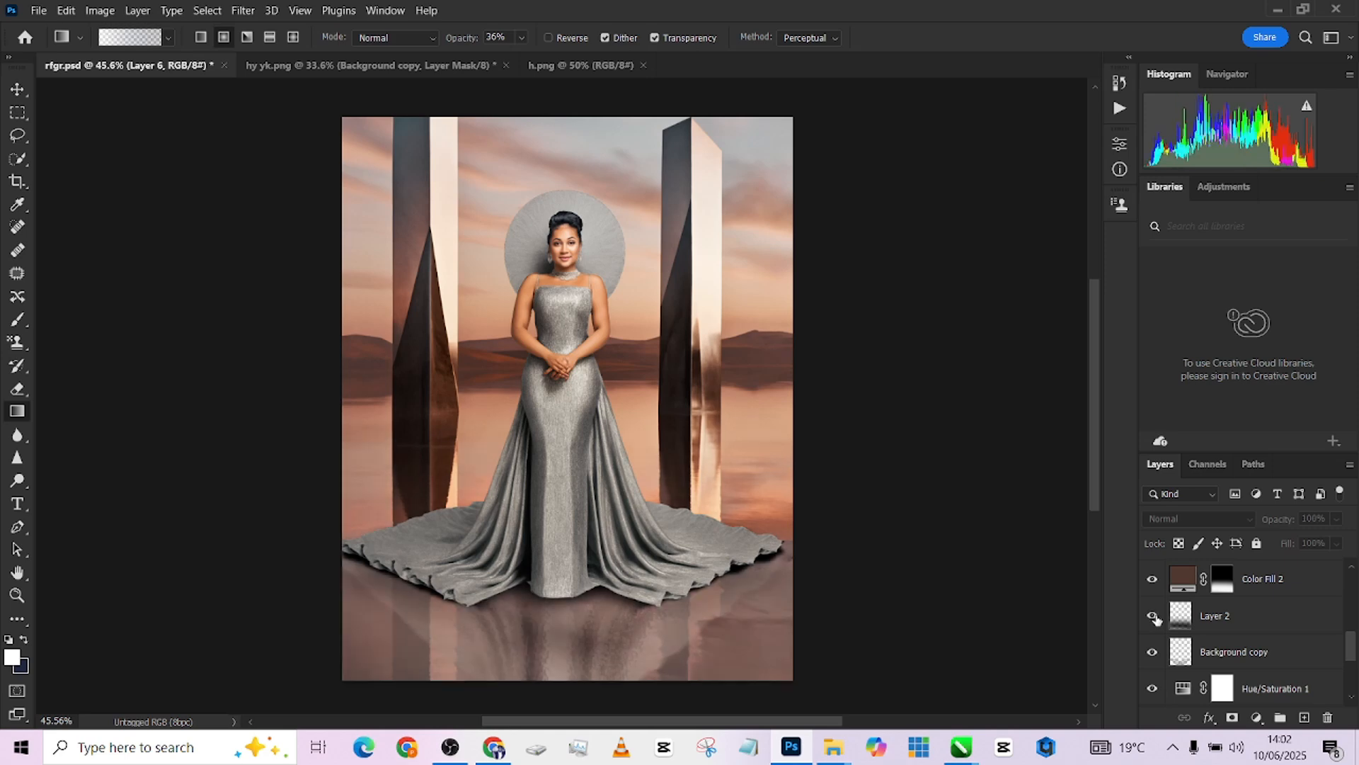
click(1155, 618)
Toggle Color Fill 2's visibility to compare its effect, and select Layer 2 to check its blend mode and opacity.
click(1154, 580)
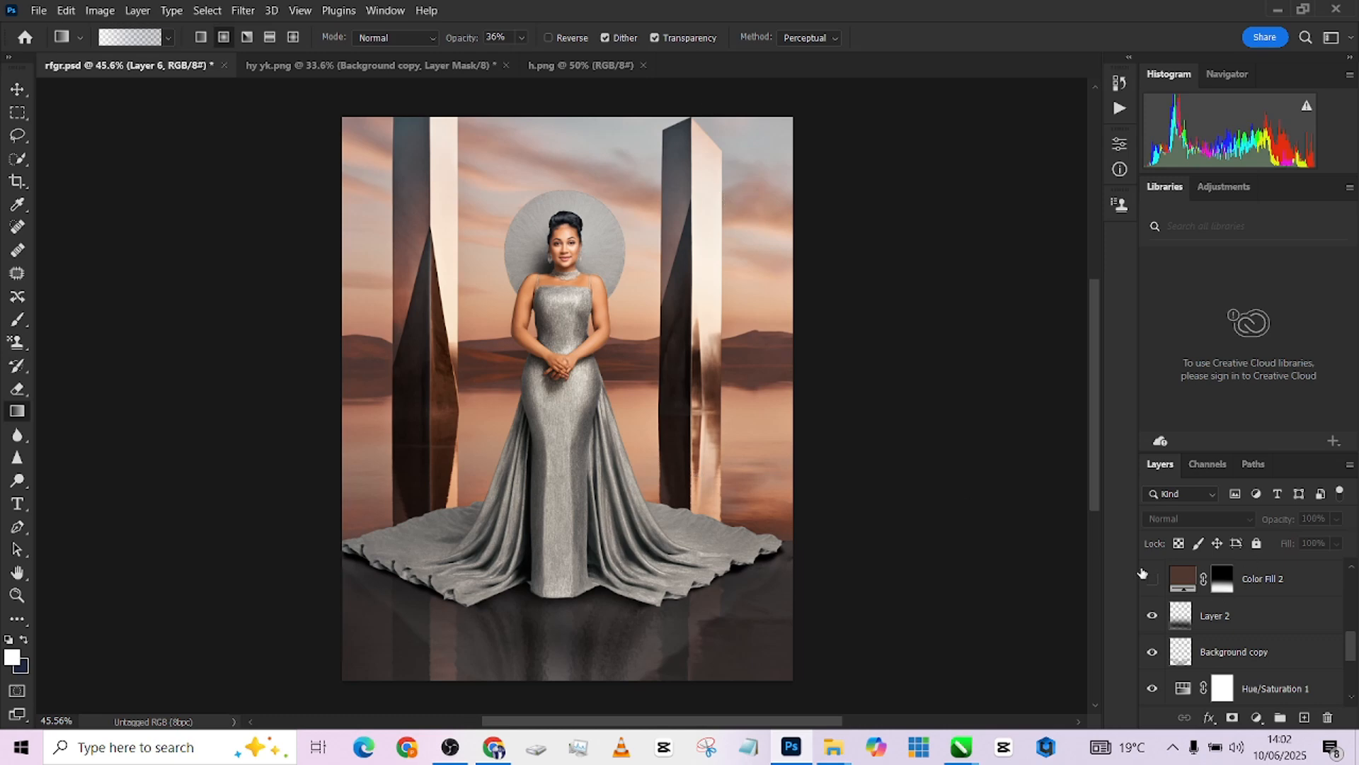
click(1151, 581)
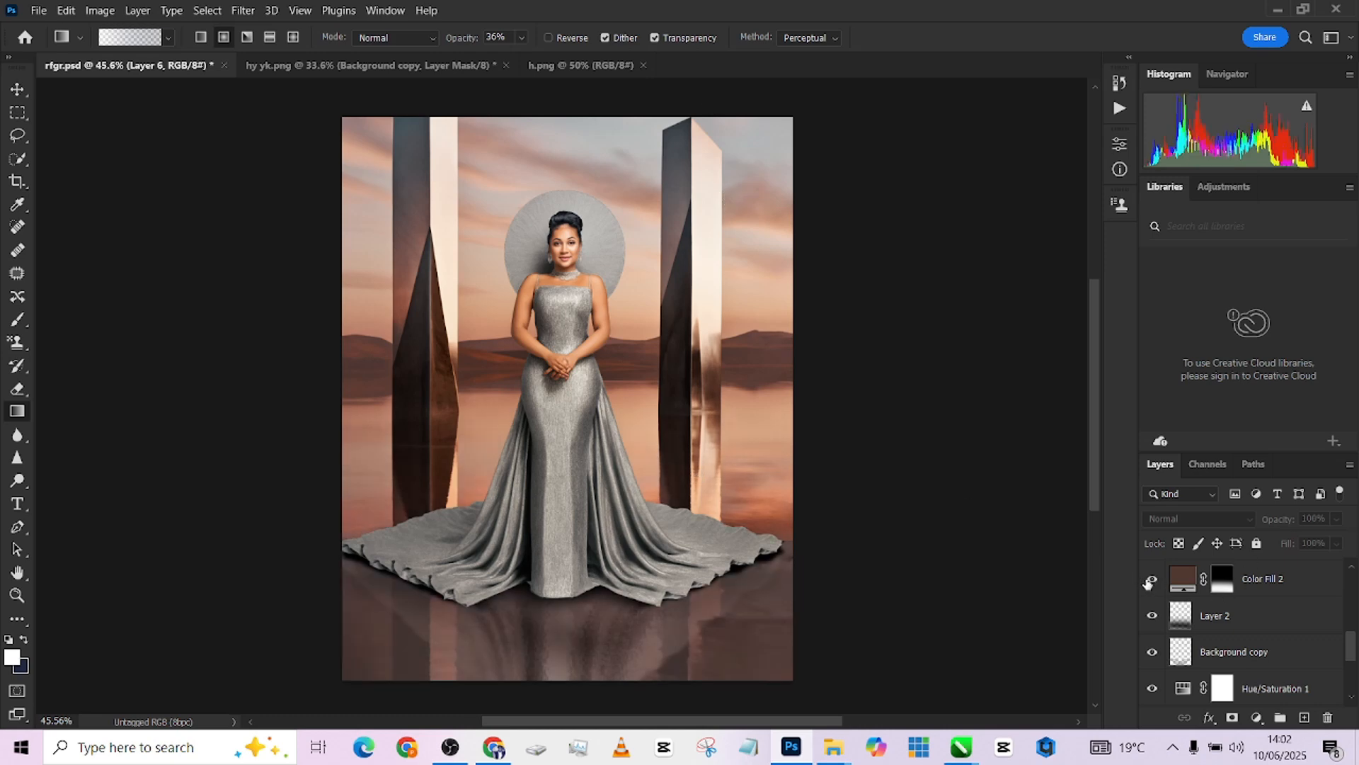
click(1170, 604)
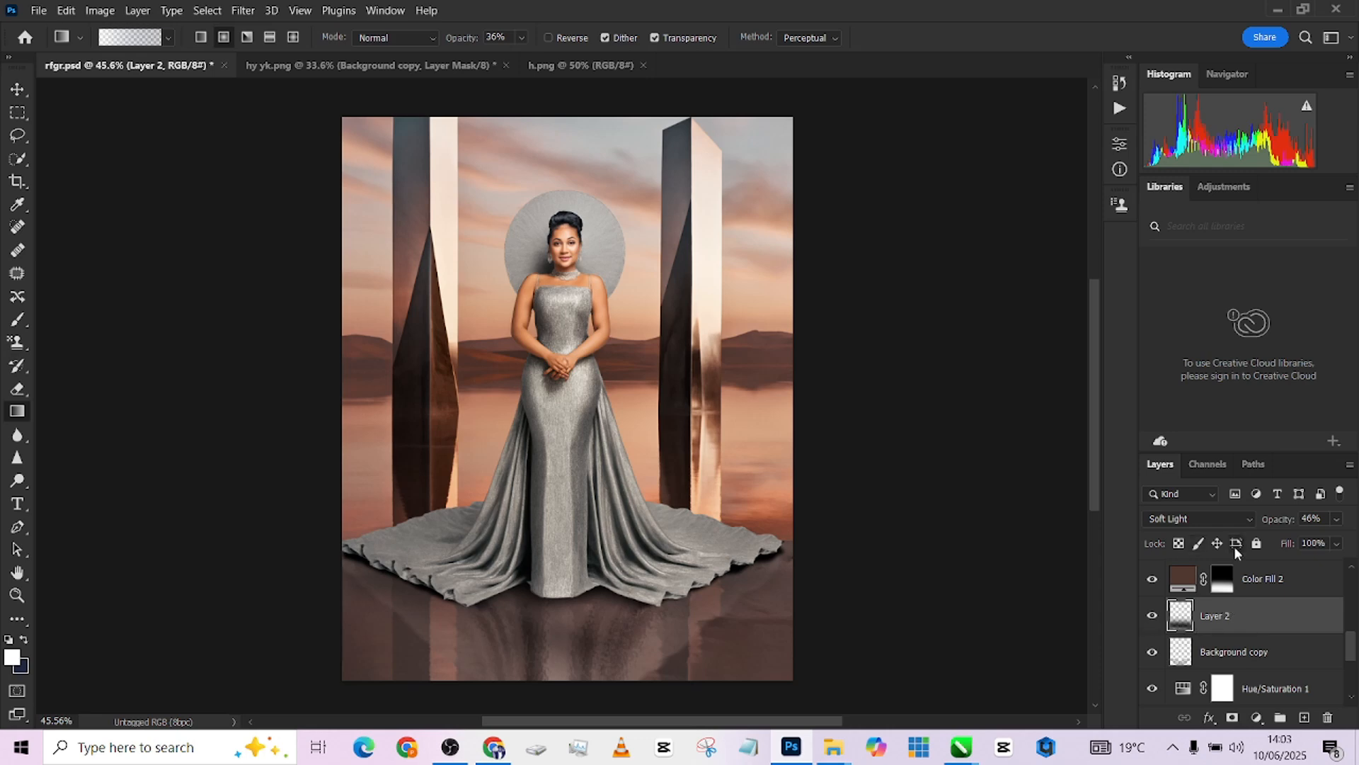
In hy yk.png, add a new layer above the reflection layer and make a full-width rectangular selection over the floor and gown hem.
click(396, 66)
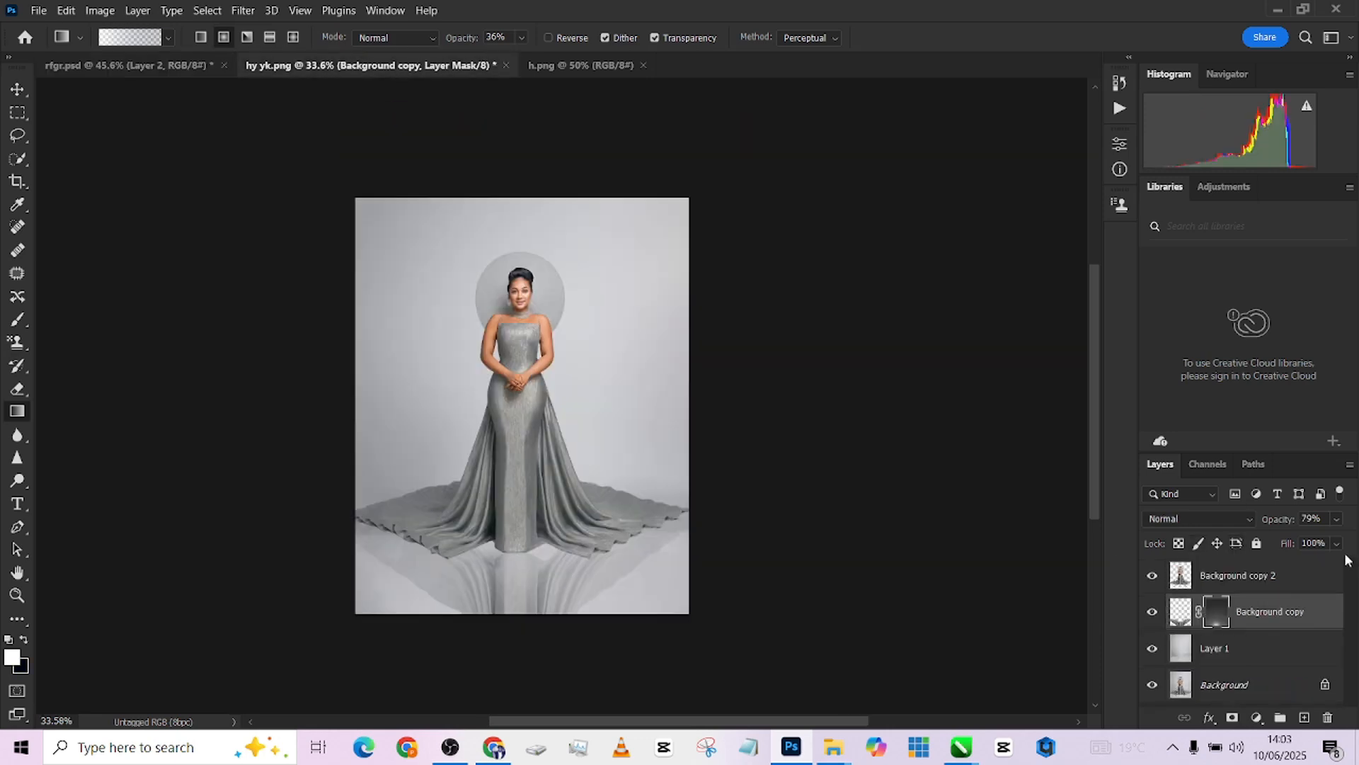
click(1305, 717)
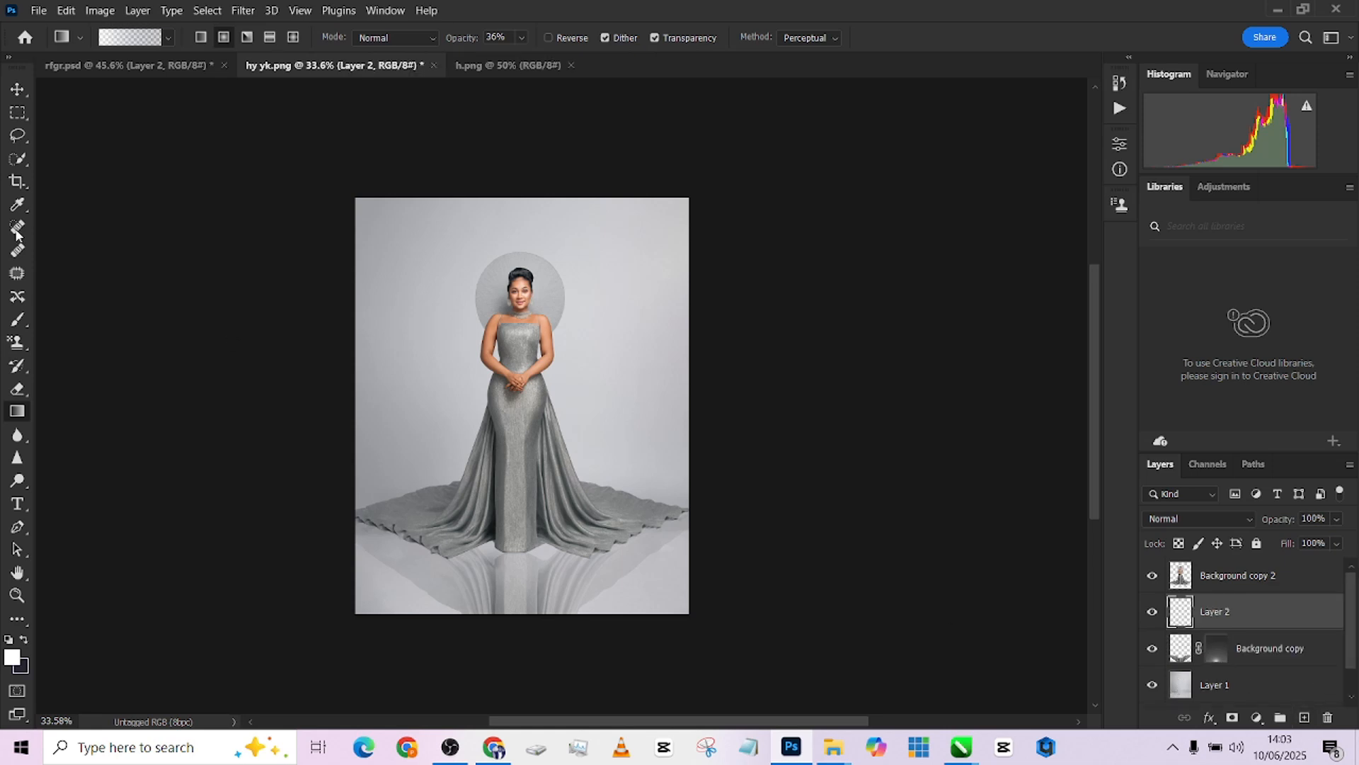
click(15, 112)
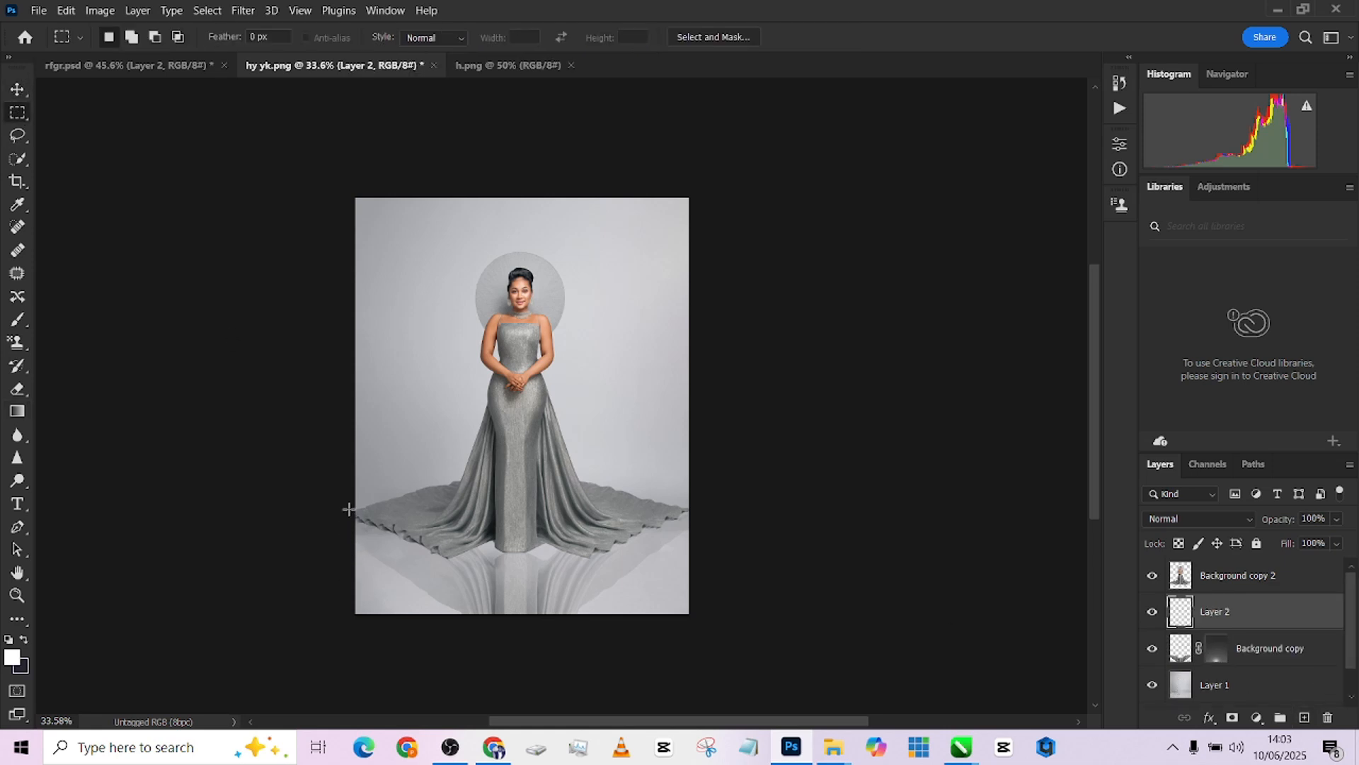
drag(348, 509, 779, 638)
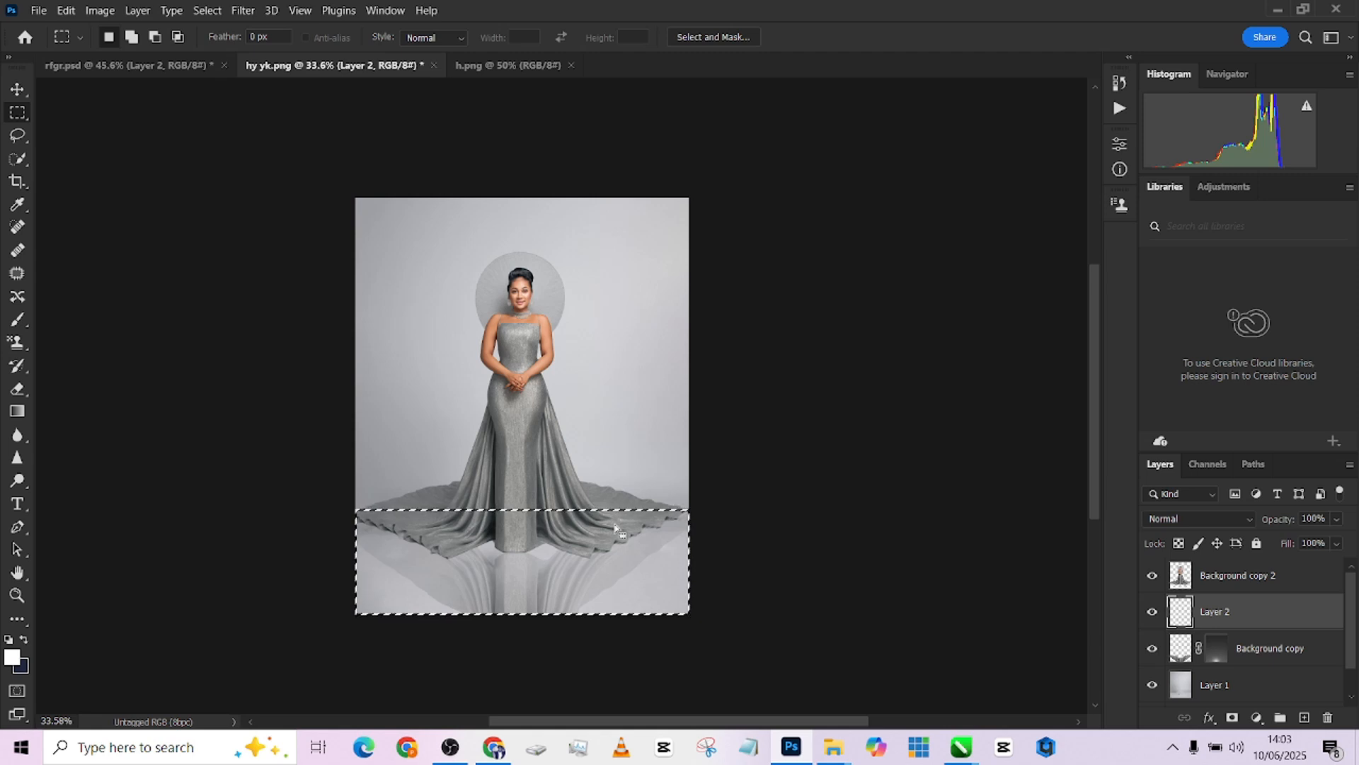
Fill the selected floor area with black in Normal mode at 100% opacity and deselect it.
key(shift+BackSpace)
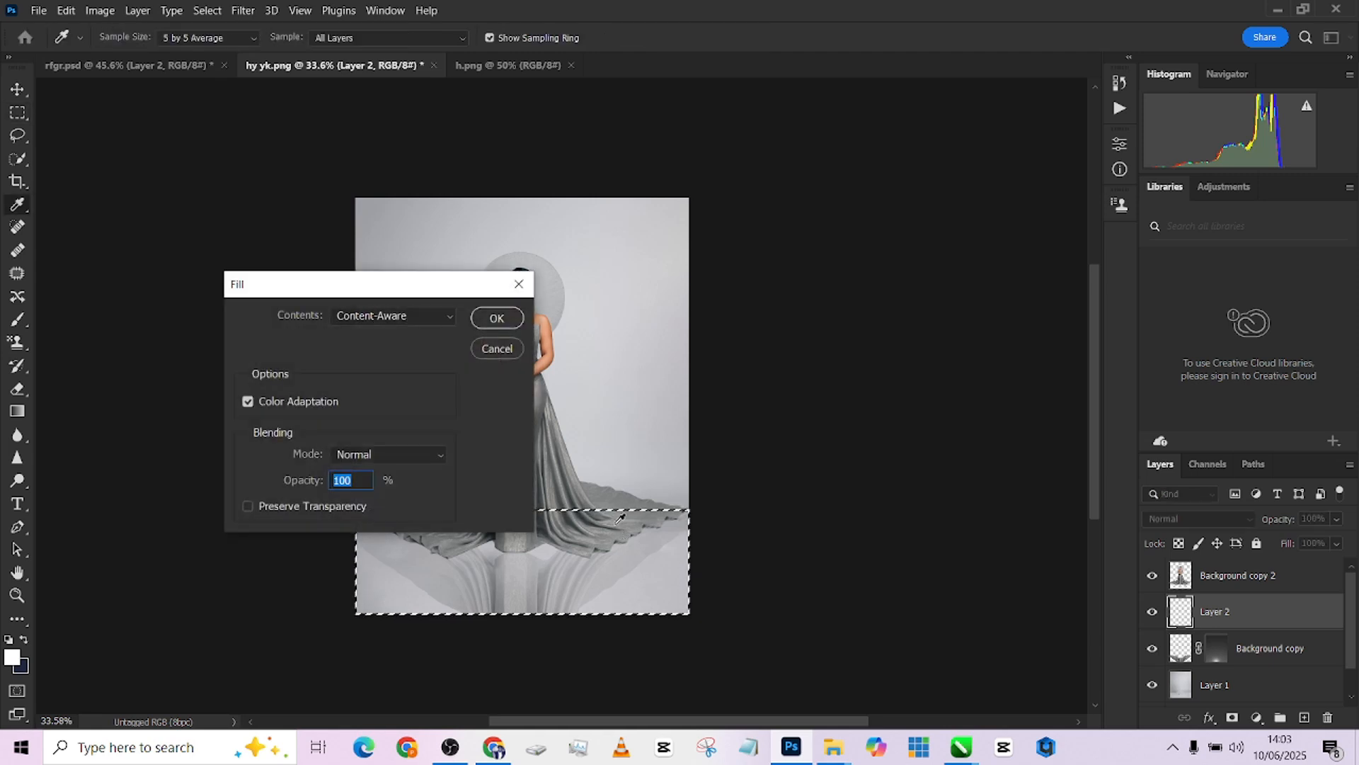
click(439, 315)
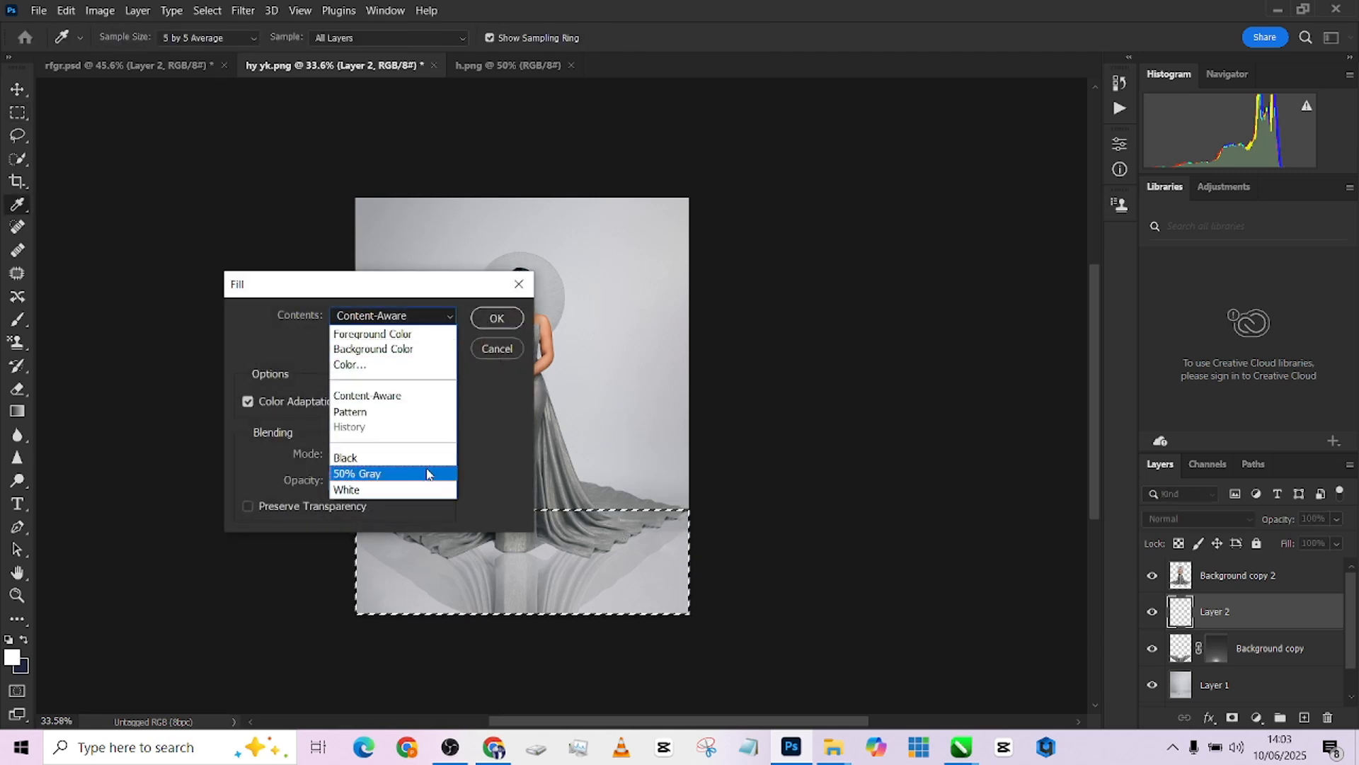
click(405, 458)
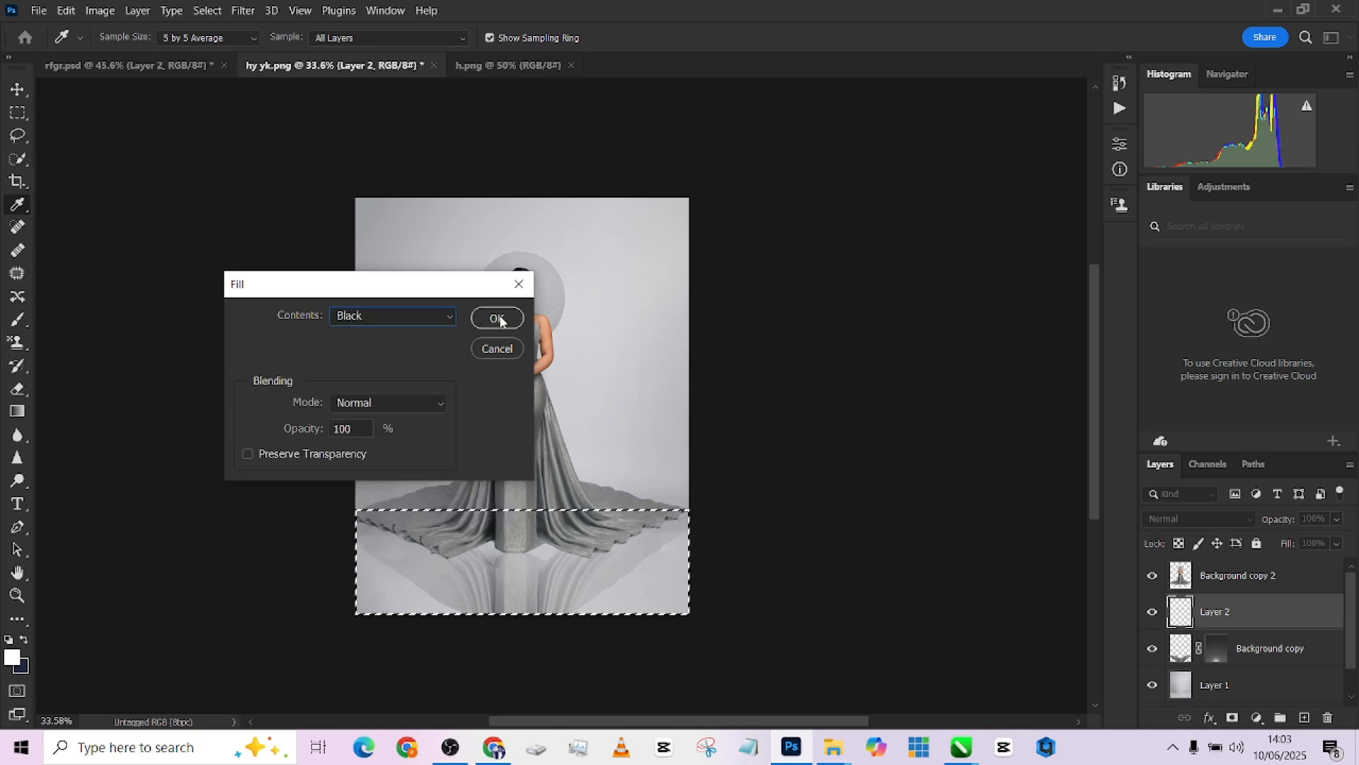
click(497, 318)
key(ctrl+d)
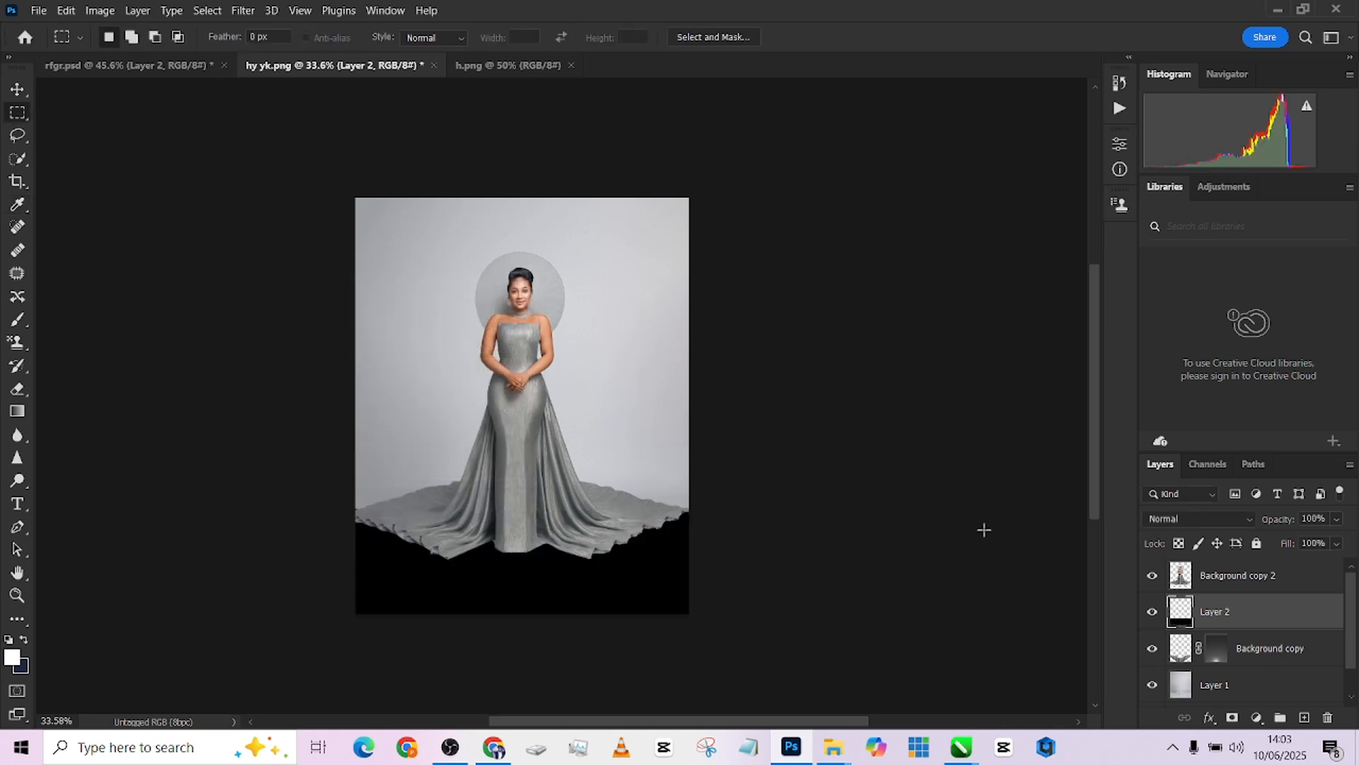
Set the black floor layer's blend mode to Soft Light and check the darkened reflection up close.
click(1212, 520)
click(1193, 517)
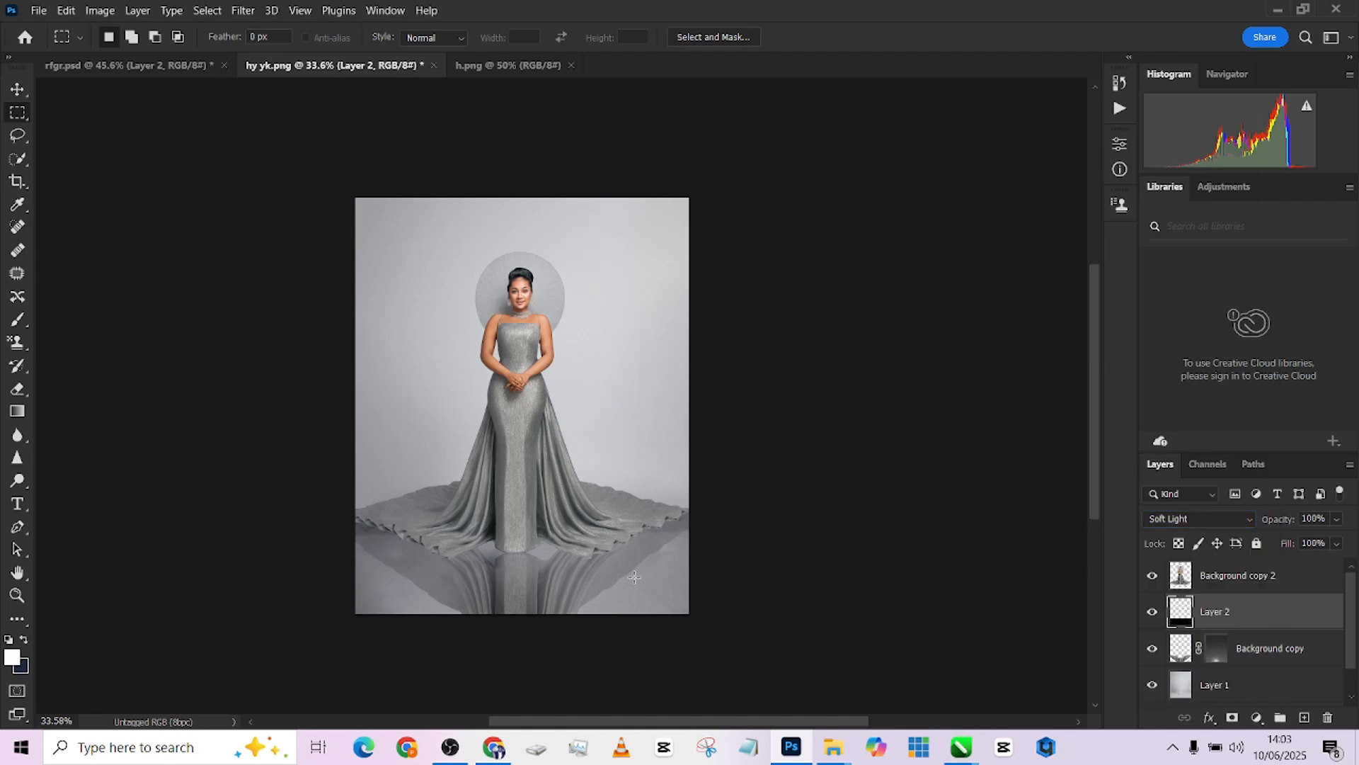
scroll(602, 570, up, 3)
scroll(590, 563, down, 2)
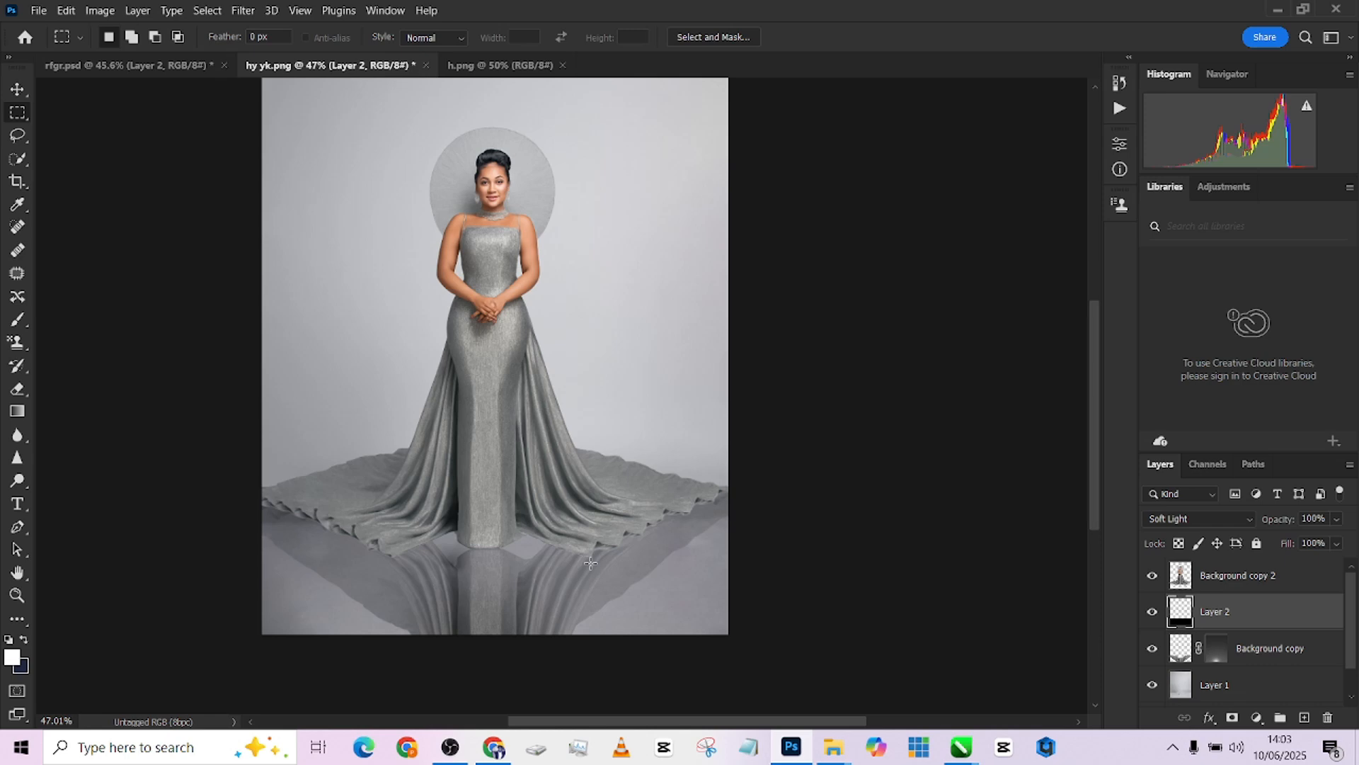
Apply a Gaussian Blur with a radius of 87.0 pixels to the black floor layer.
click(242, 11)
mouse_move(274, 226)
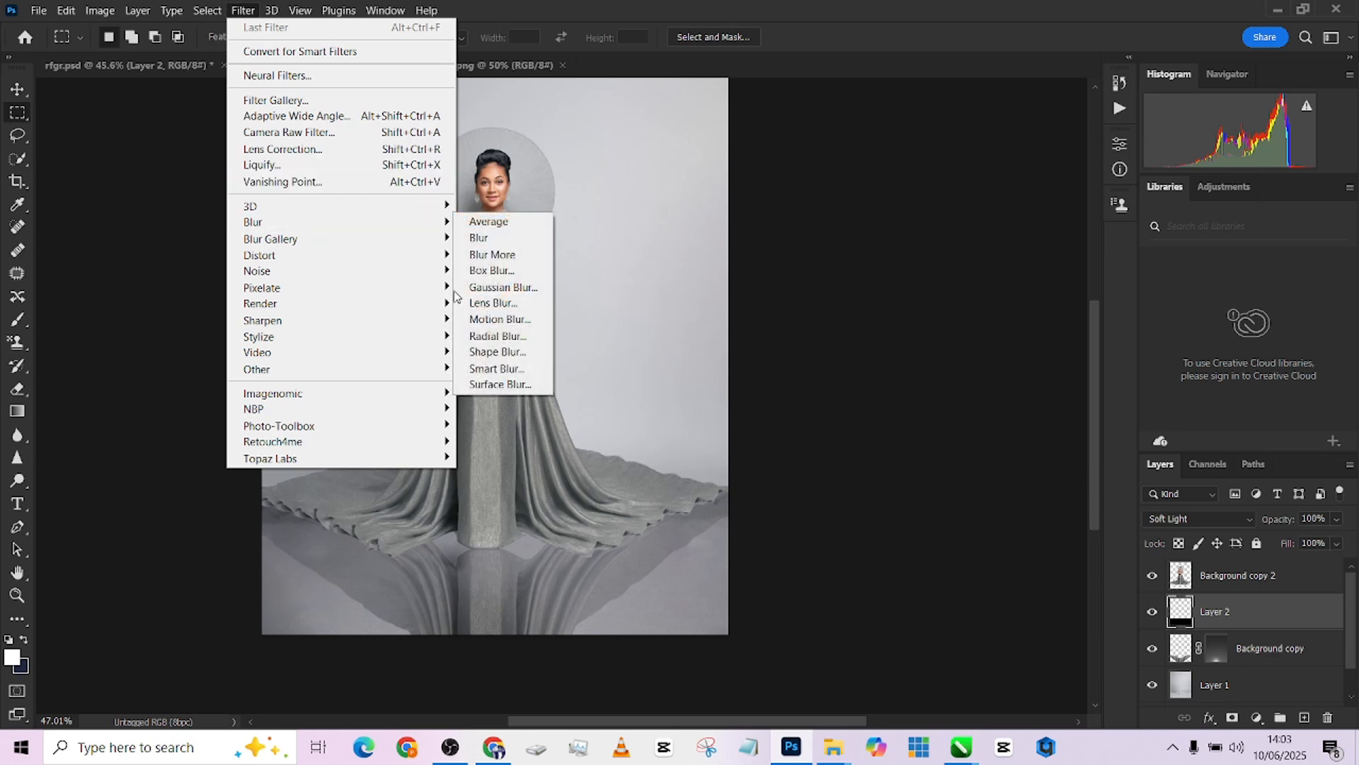
click(496, 287)
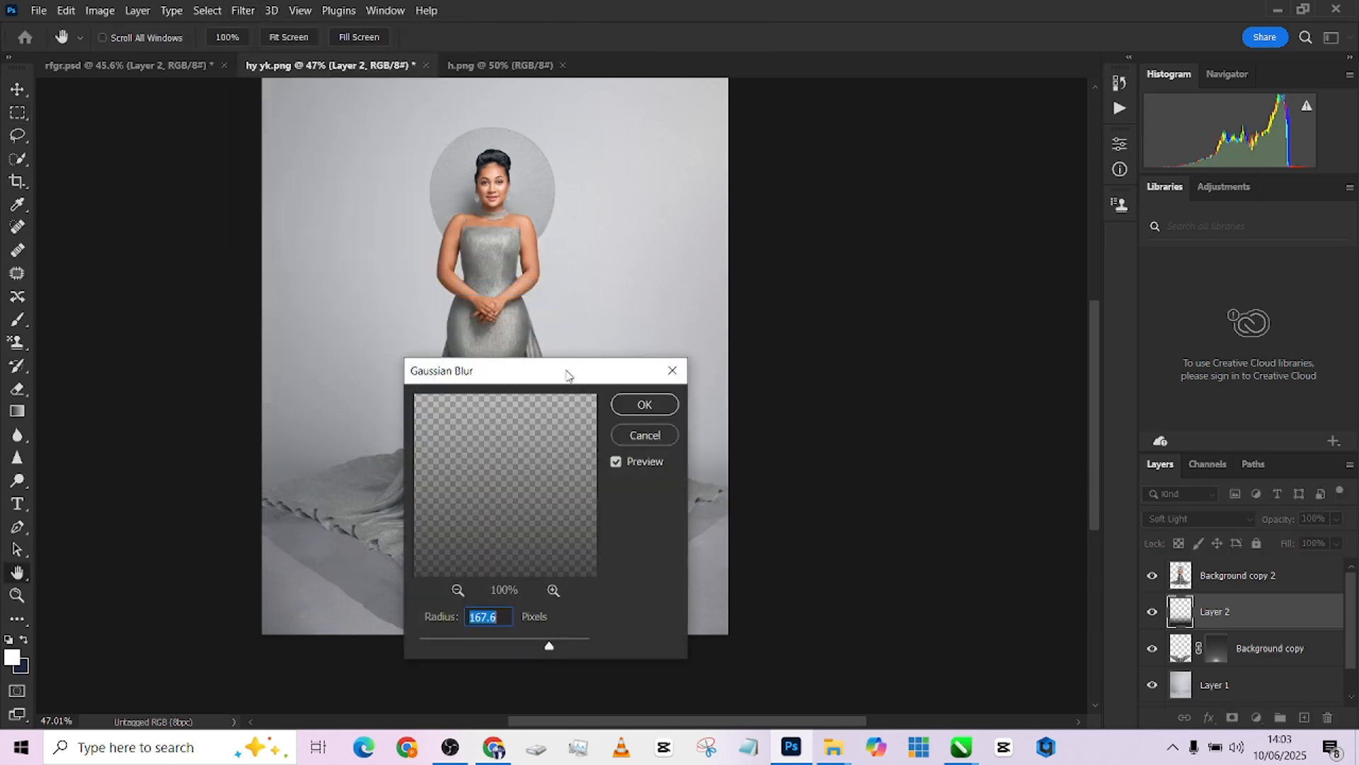
drag(567, 373, 956, 340)
drag(865, 602, 906, 609)
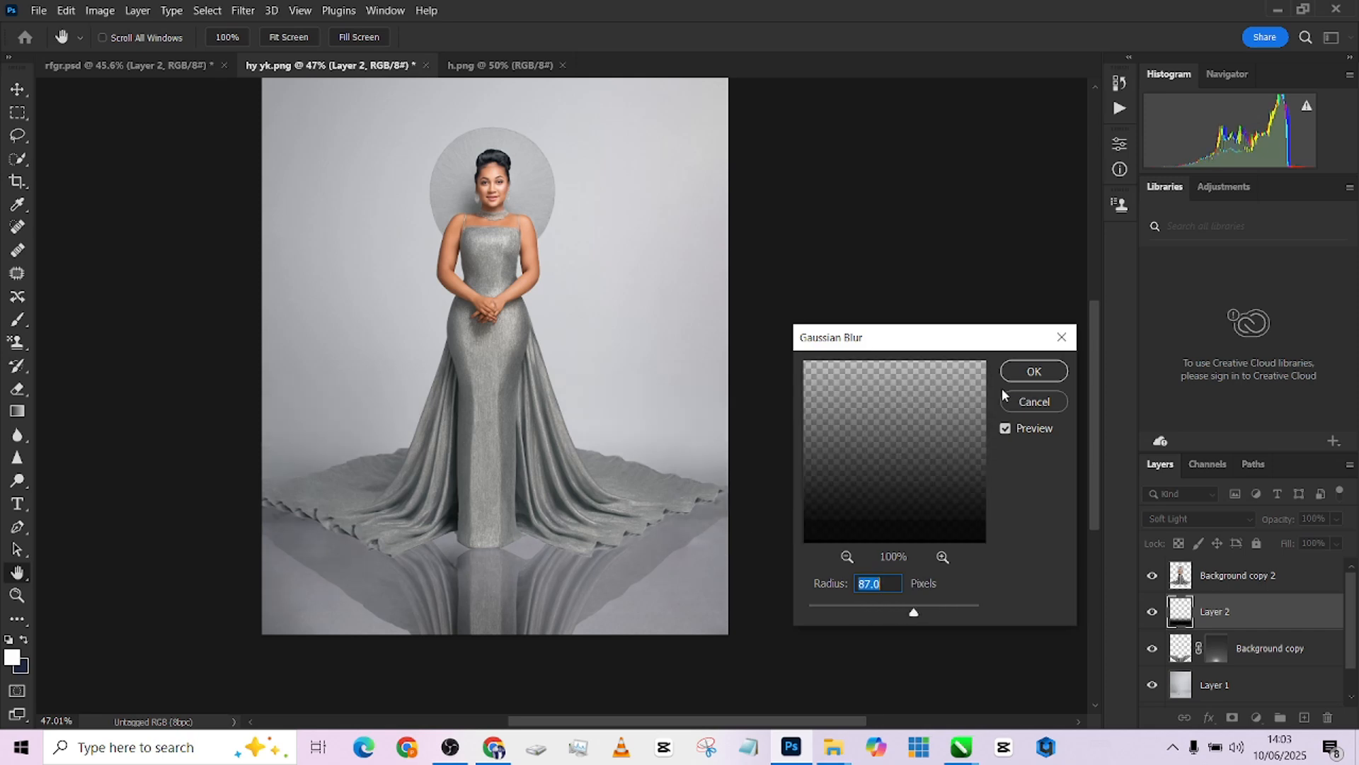
click(1024, 377)
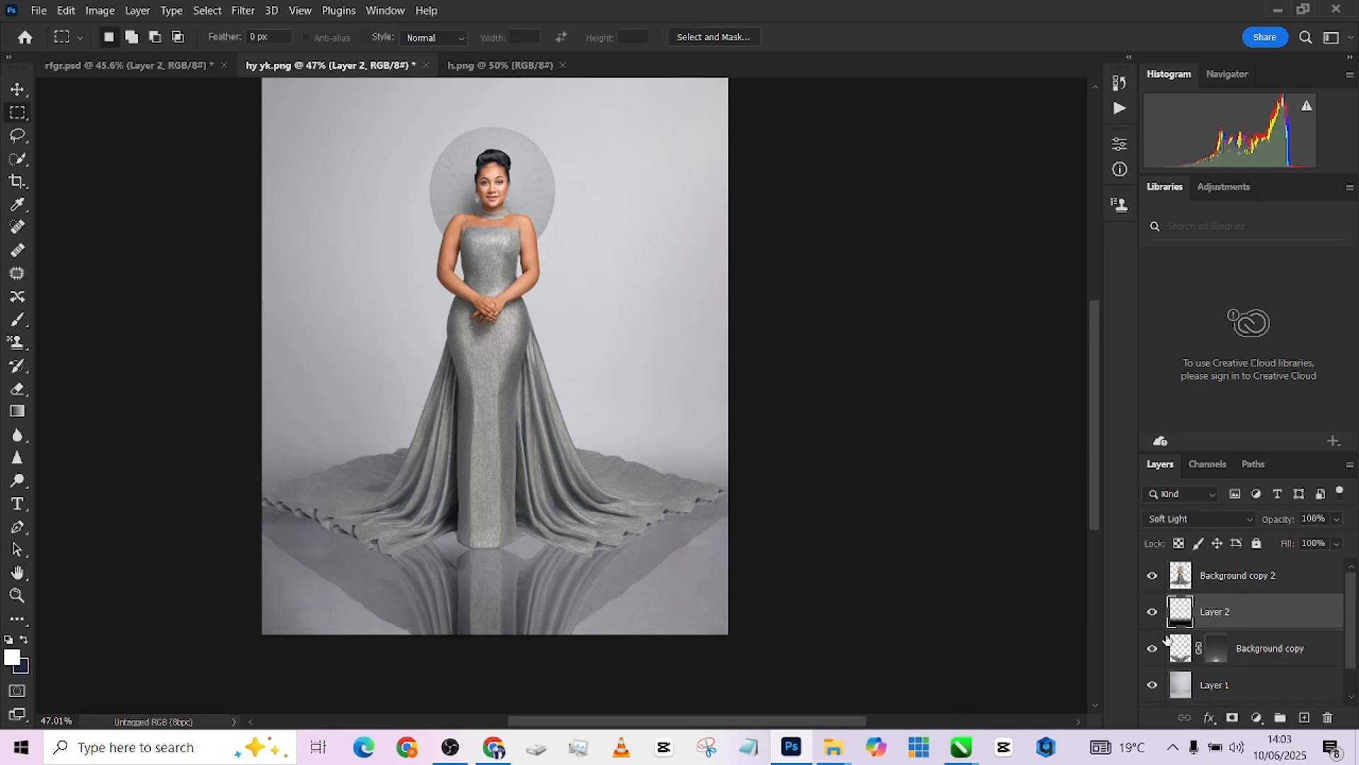
Toggle the blurred floor layer's visibility and examine the gown's reflection up close and in the full image.
click(1153, 615)
click(1153, 615)
scroll(744, 476, down, 1)
drag(644, 464, 654, 503)
scroll(647, 490, up, 1)
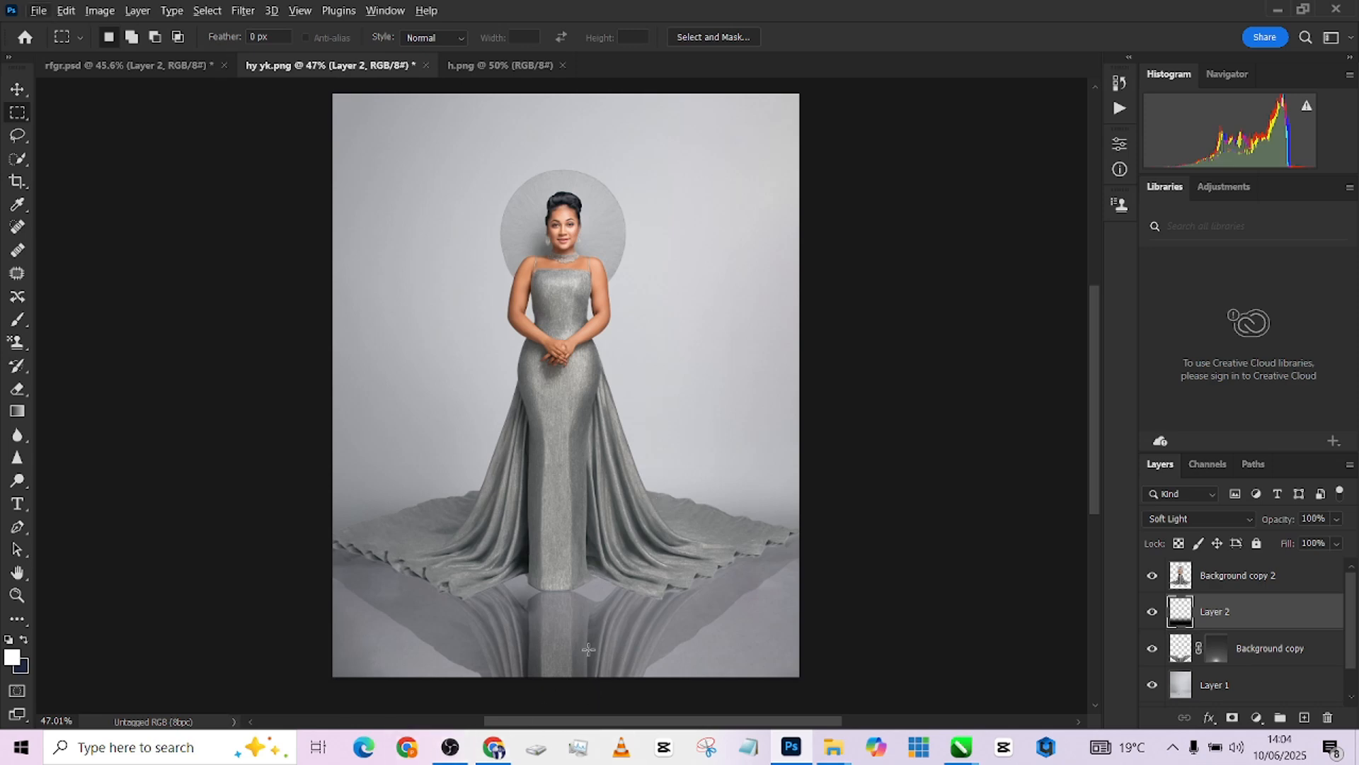
scroll(590, 649, up, 5)
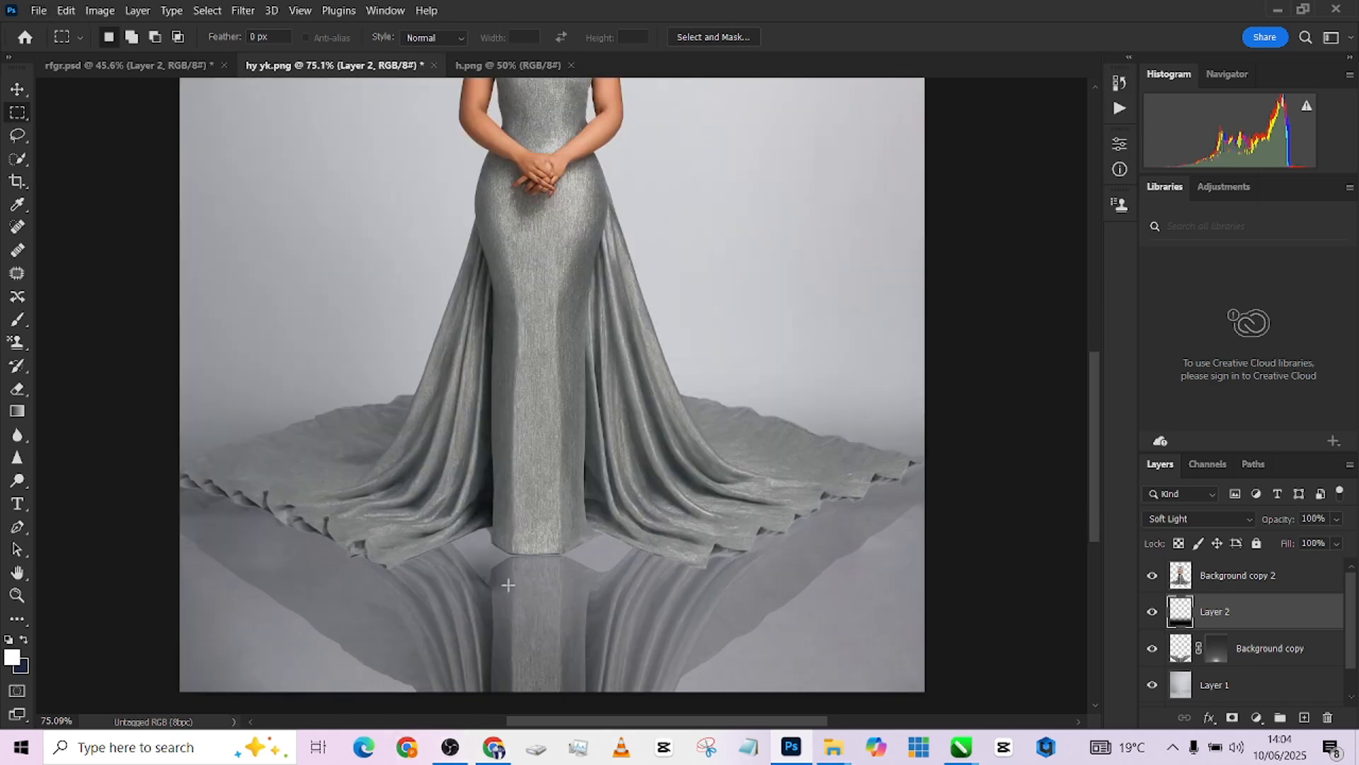
scroll(556, 510, down, 3)
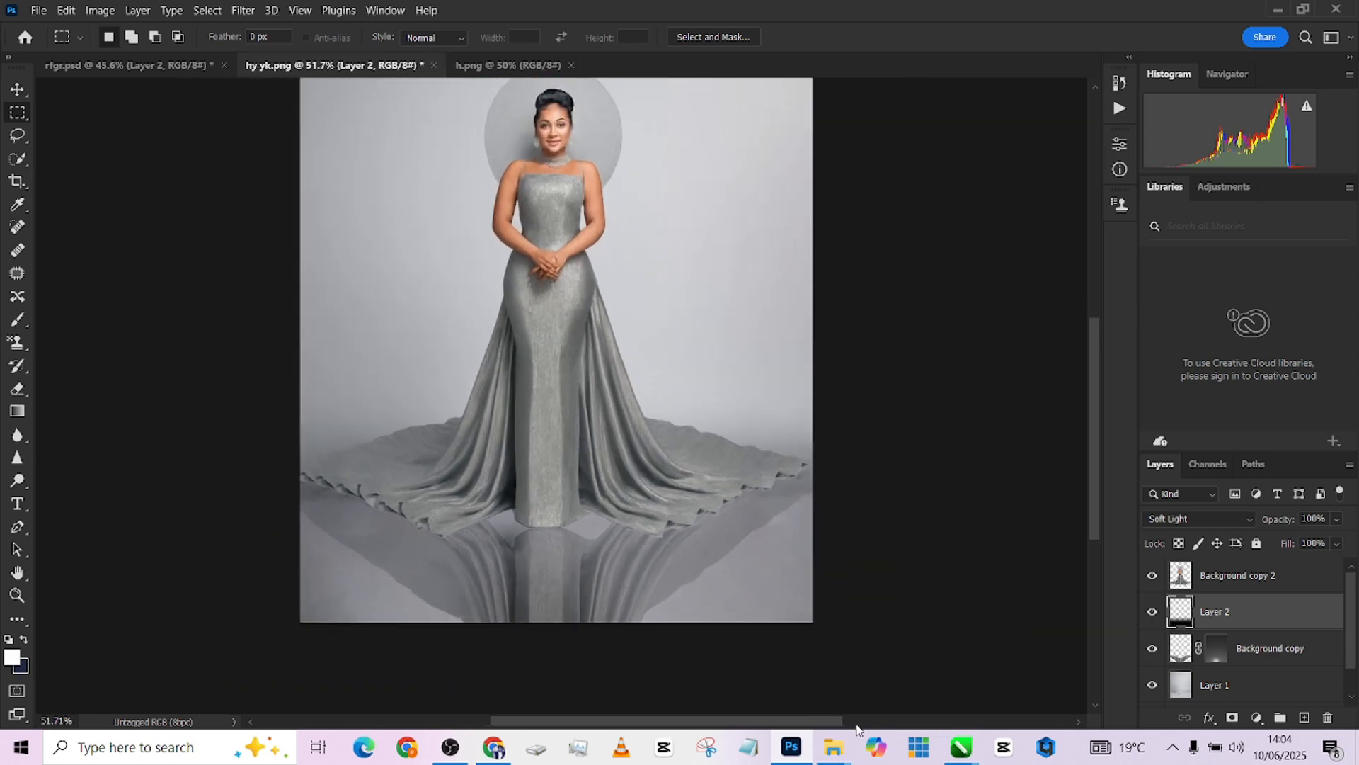
drag(549, 470, 558, 550)
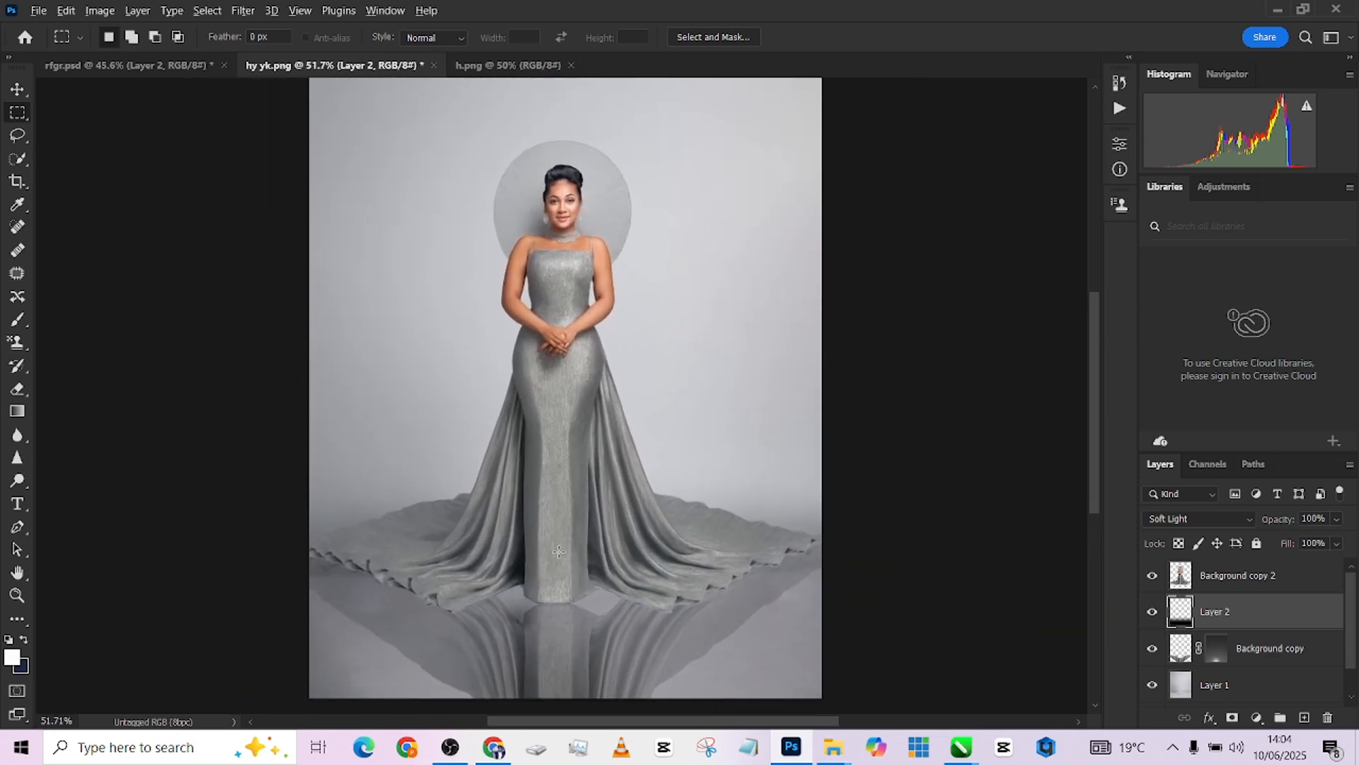
scroll(557, 551, down, 1)
Switch to h.png and extend its canvas to a 4:5 (8:10) ratio with a Content-Aware crop around the pillar scene.
click(507, 67)
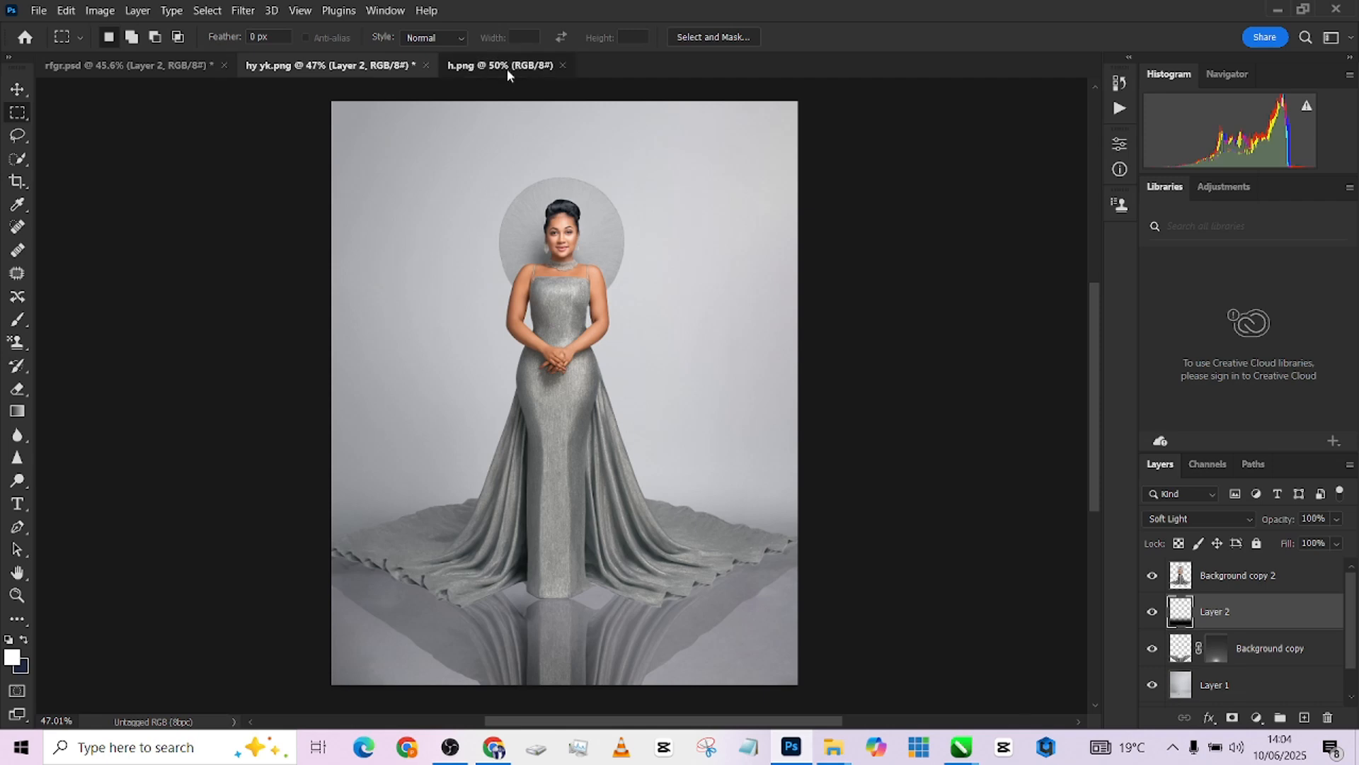
click(269, 65)
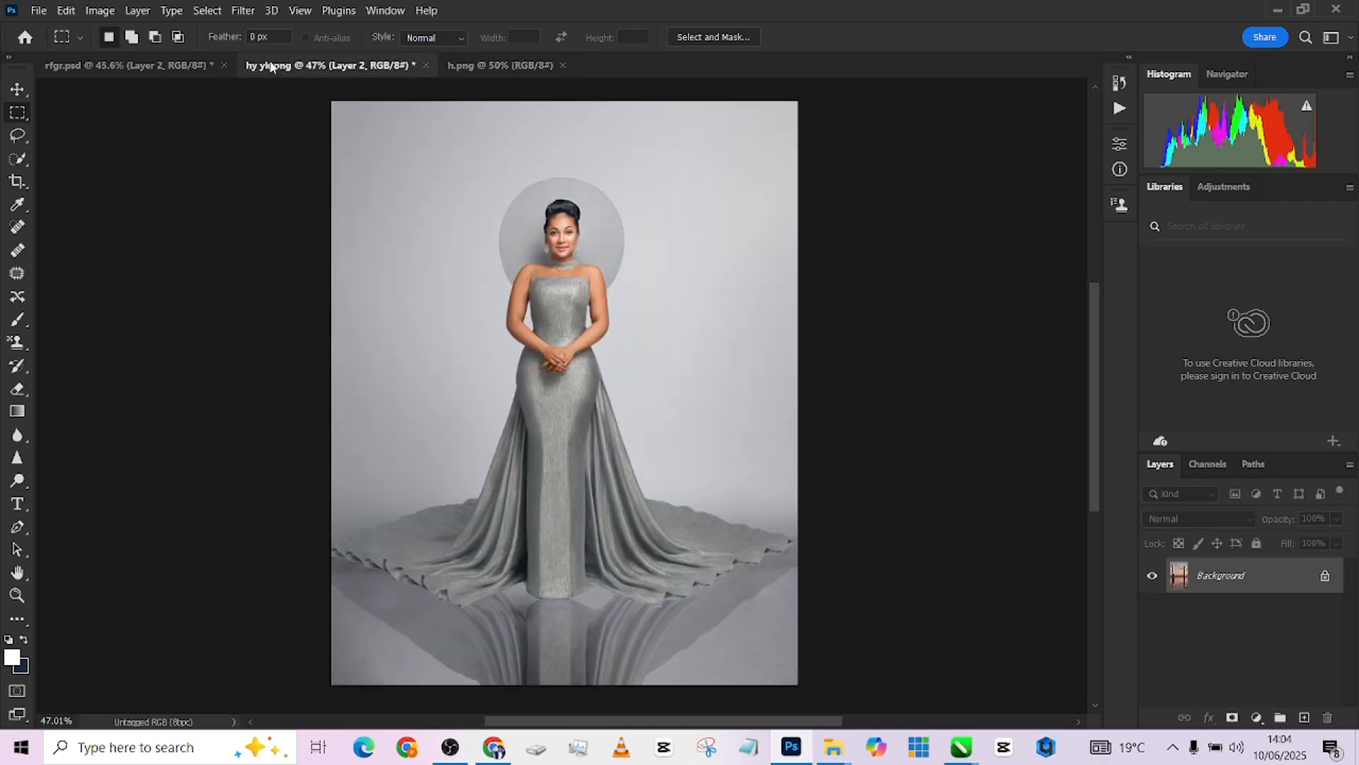
click(541, 65)
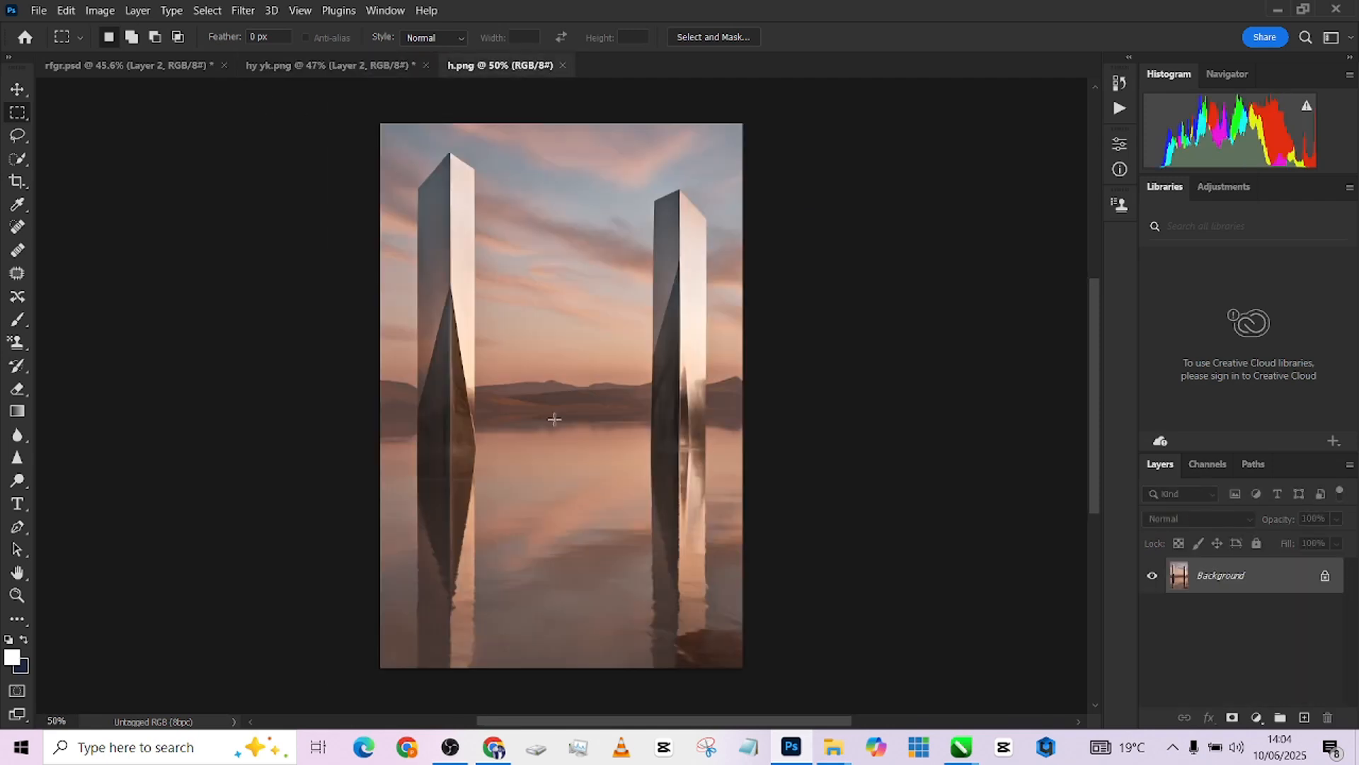
click(27, 182)
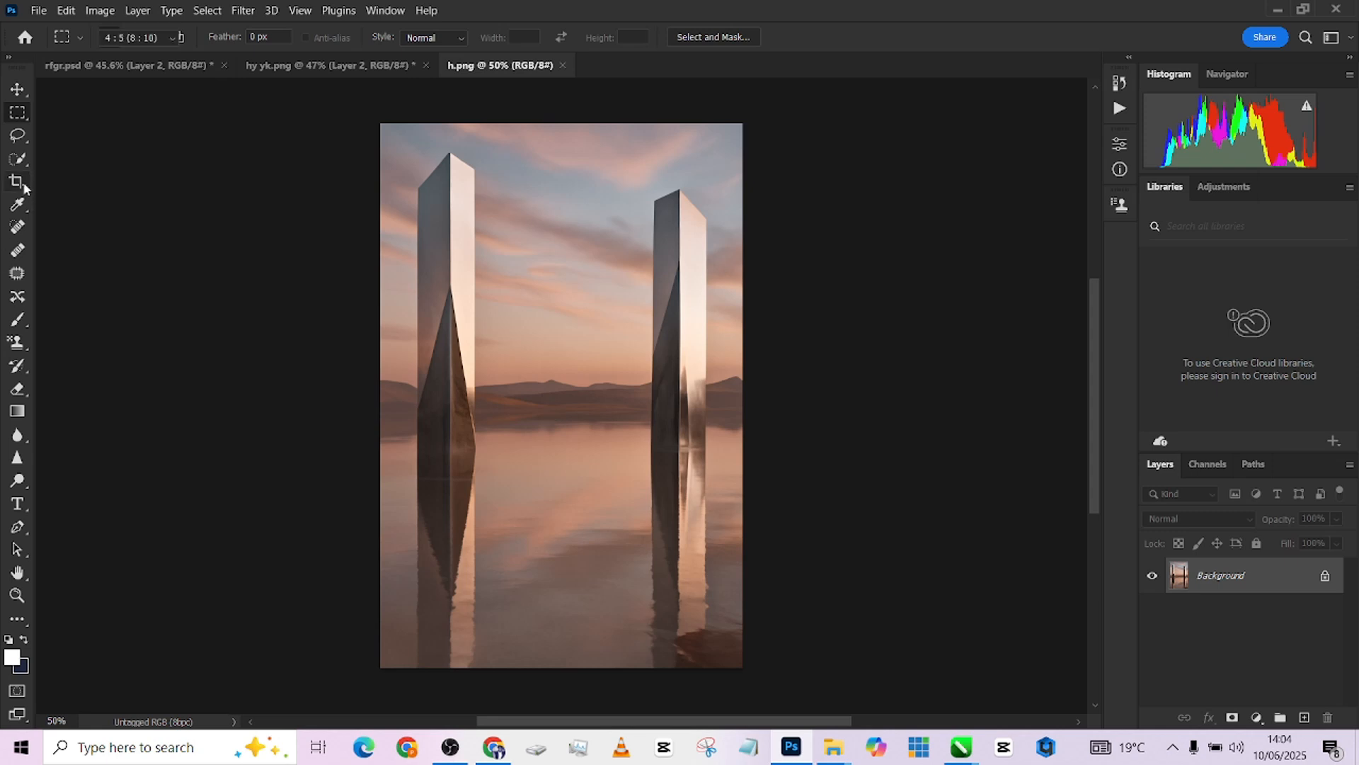
drag(561, 621, 563, 645)
drag(561, 145, 562, 95)
drag(591, 493, 592, 456)
drag(552, 96, 563, 78)
click(925, 40)
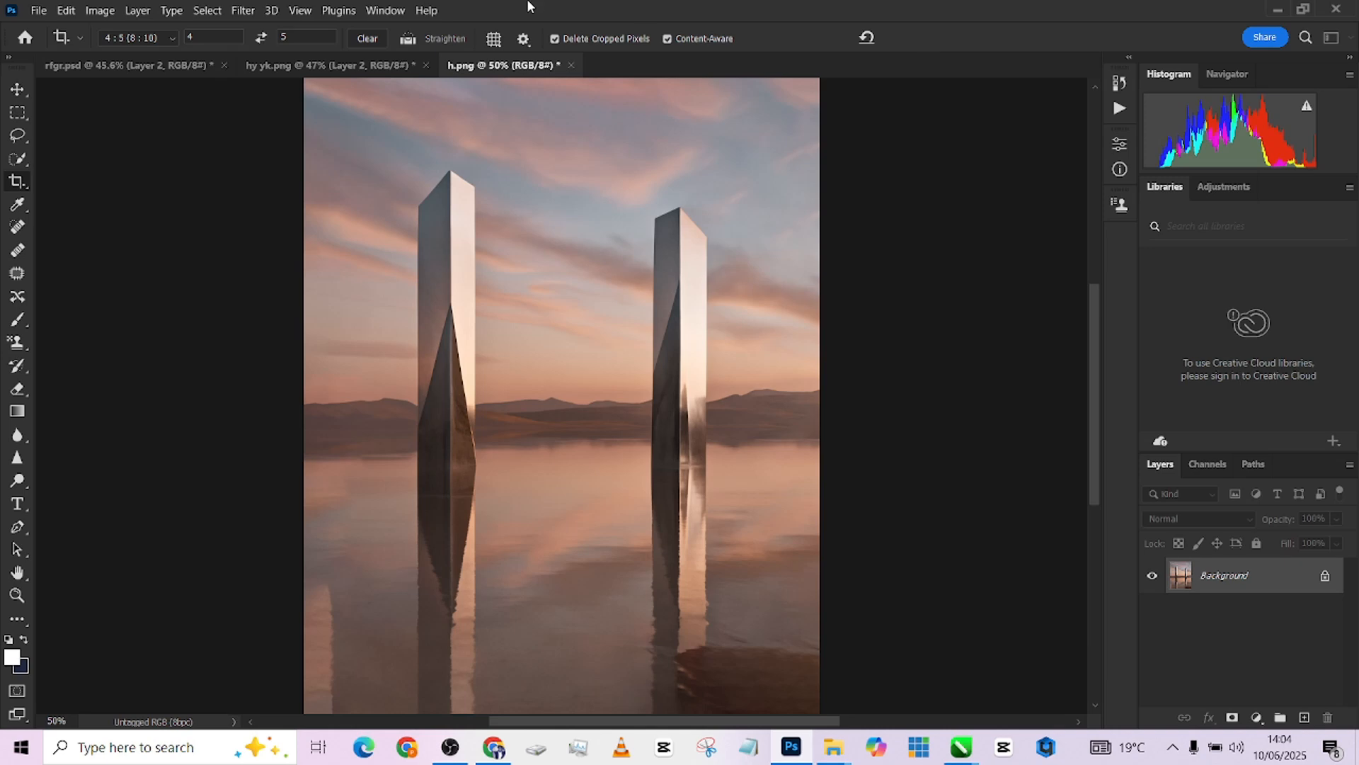
Unlock the h.png background layer, move a copy into hy yk.png directly beneath the woman cutout, and position it behind her.
click(17, 90)
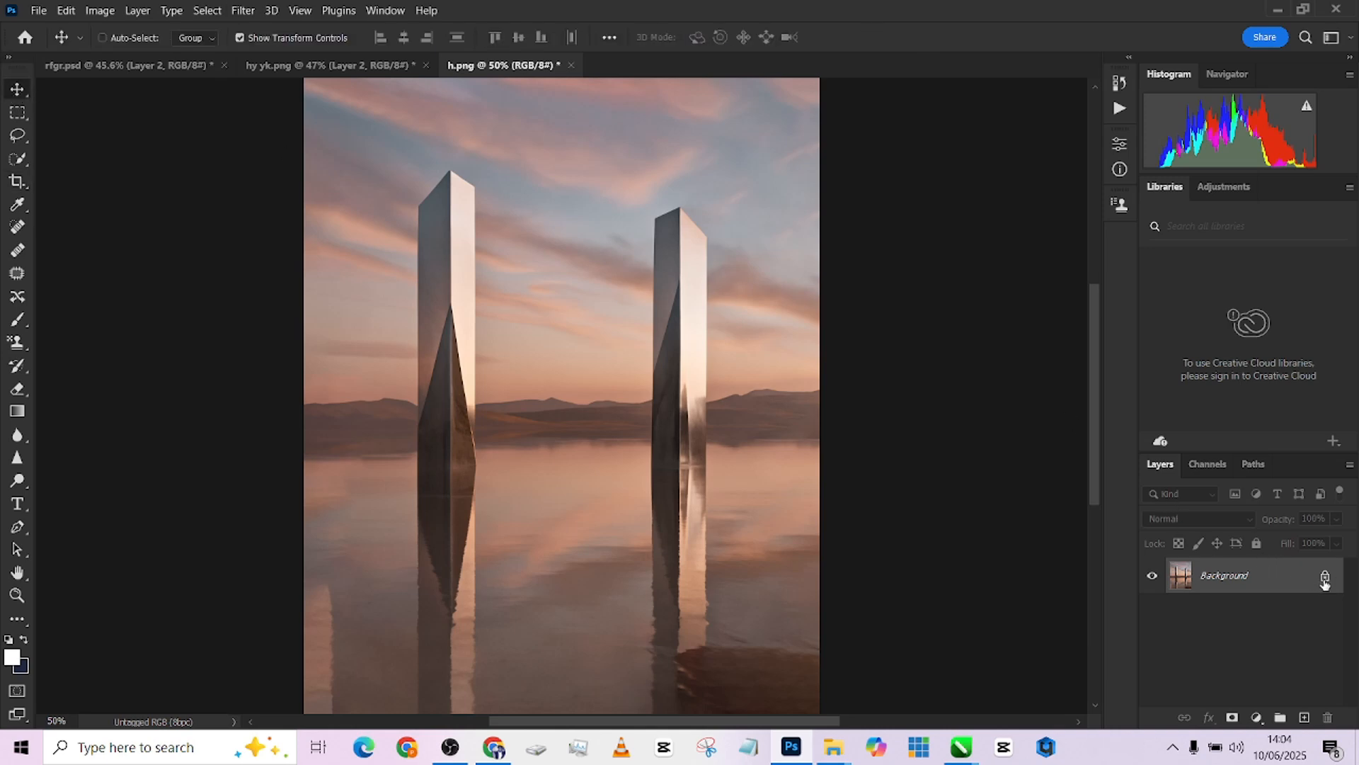
click(1325, 579)
drag(729, 496, 552, 212)
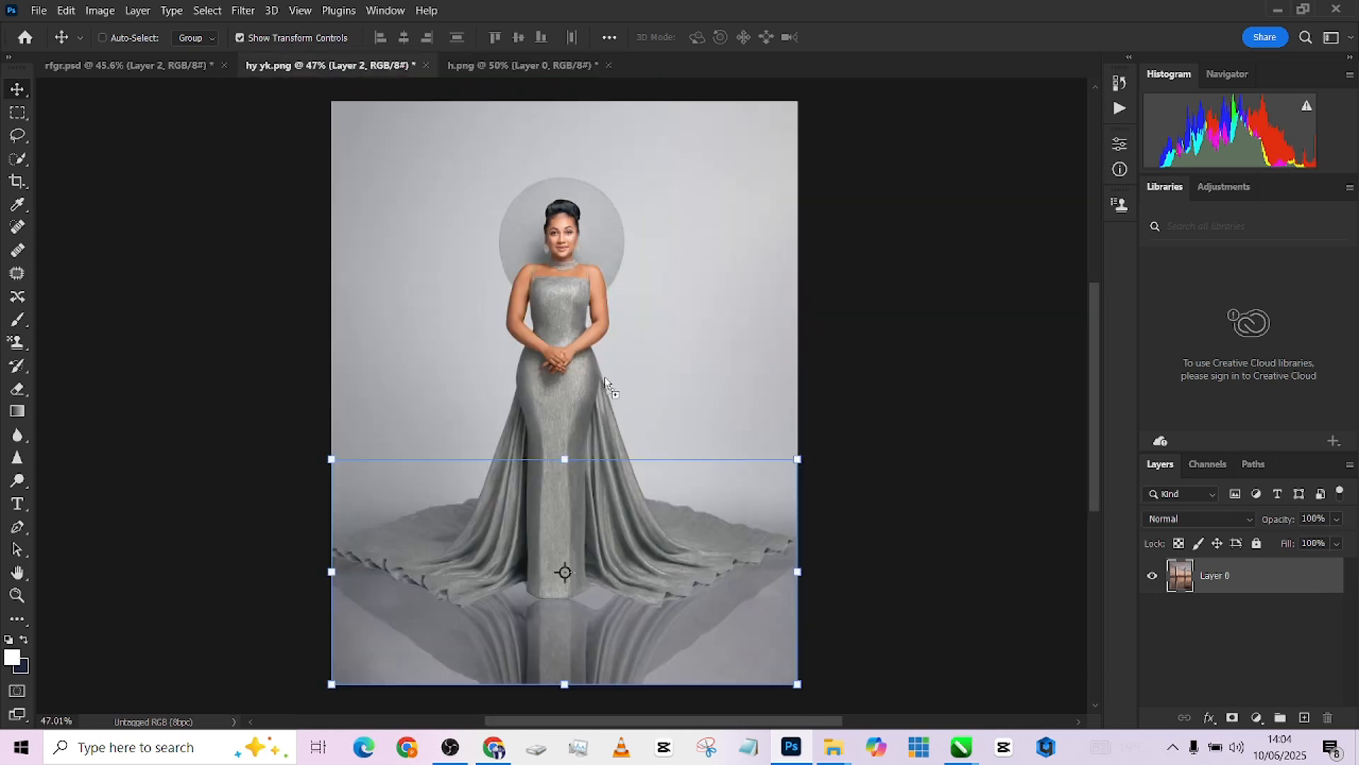
mouse_move(606, 383)
mouse_down()
mouse_move(574, 393)
mouse_move(595, 395)
mouse_up()
drag(752, 395, 746, 337)
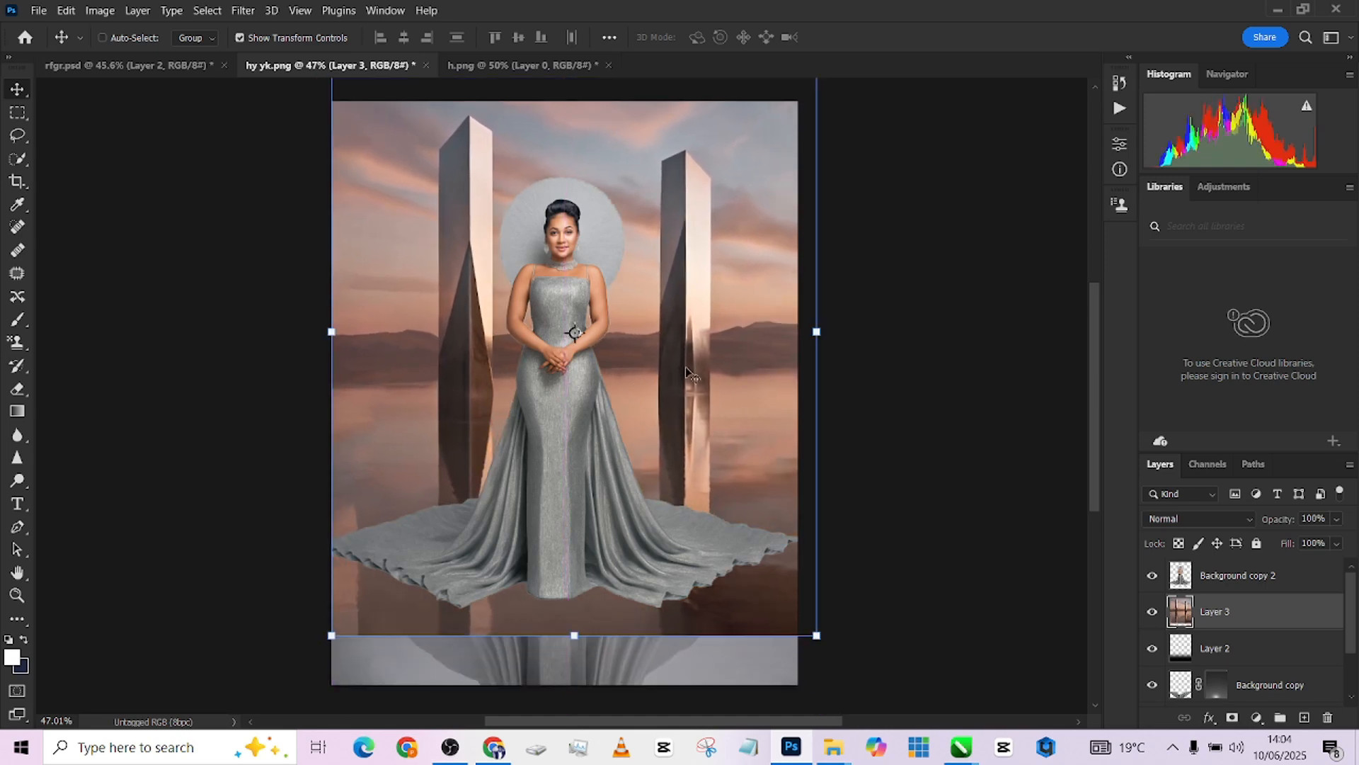
Enlarge the pillar scene layer to about 135.25% and position it so it covers the whole canvas behind the woman.
scroll(610, 386, down, 3)
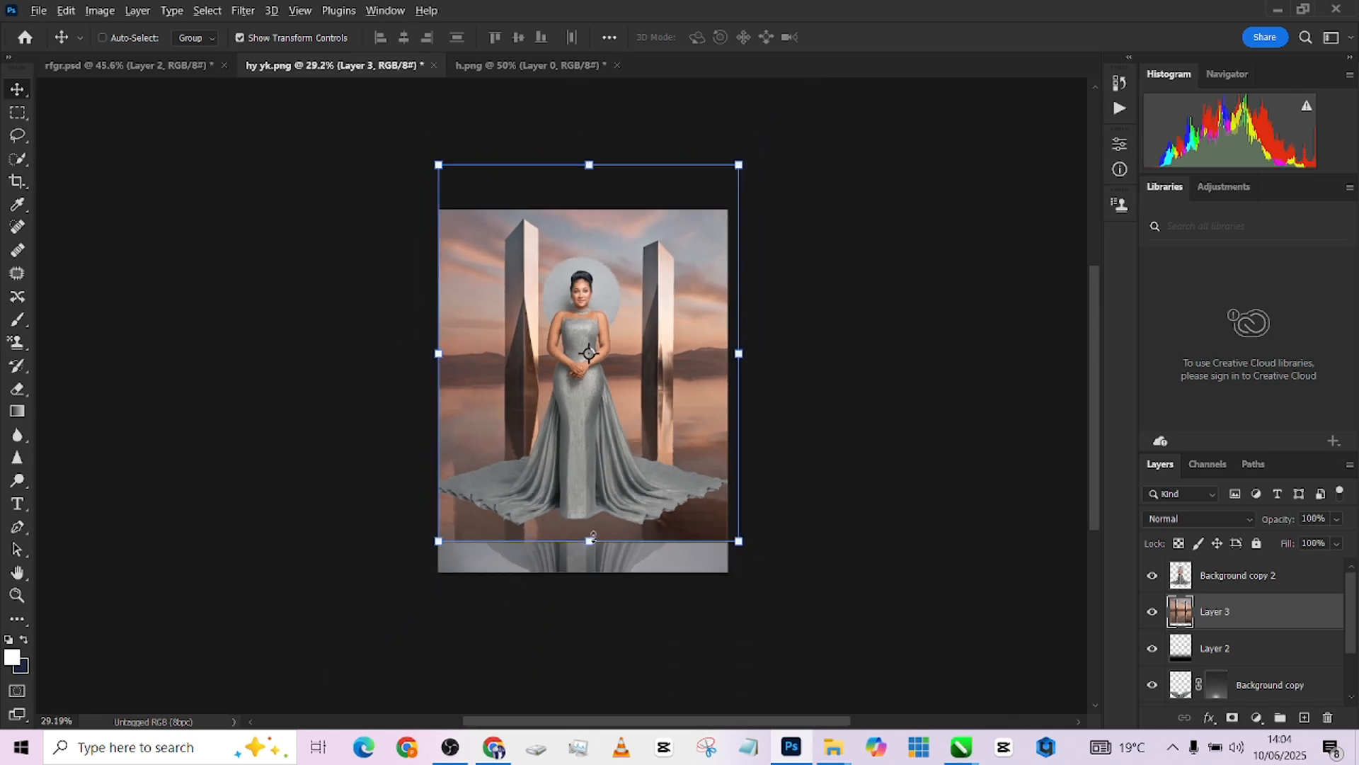
drag(591, 542, 588, 605)
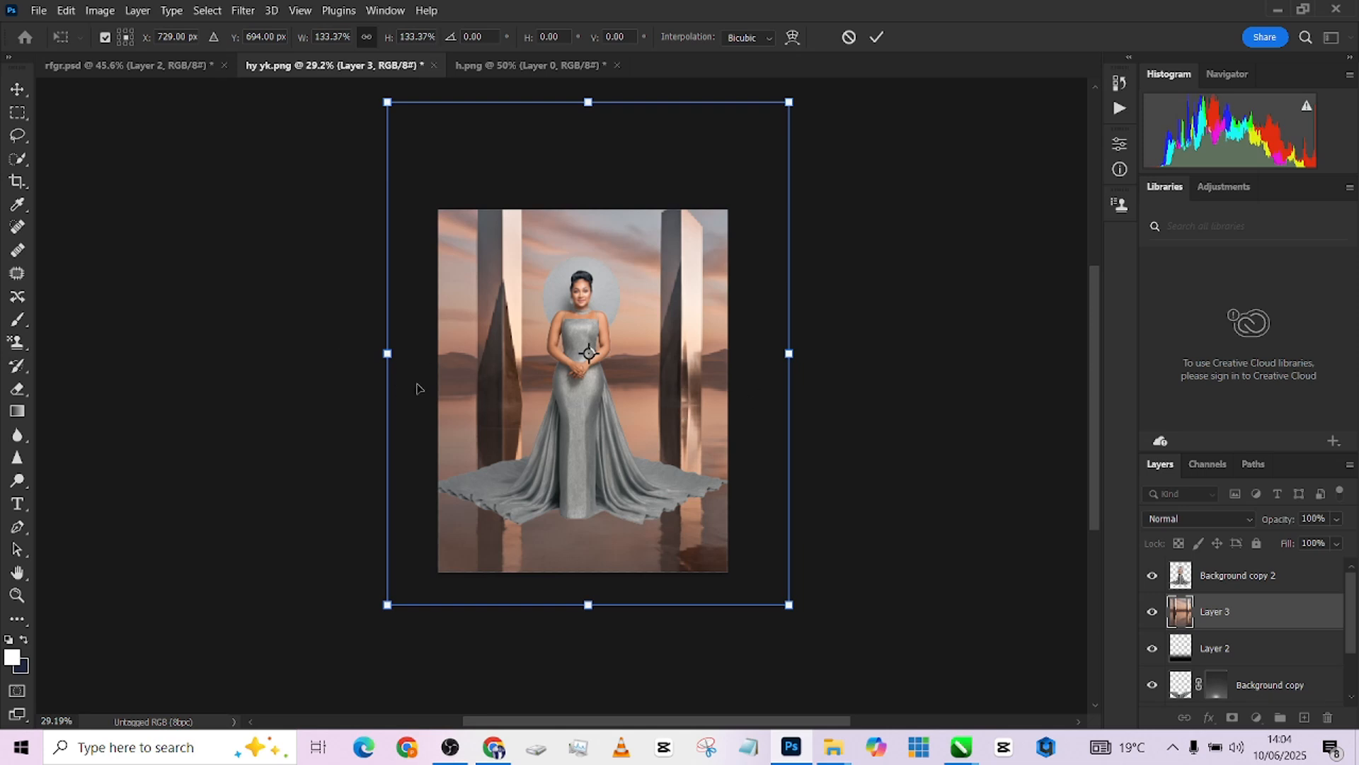
drag(662, 426, 651, 425)
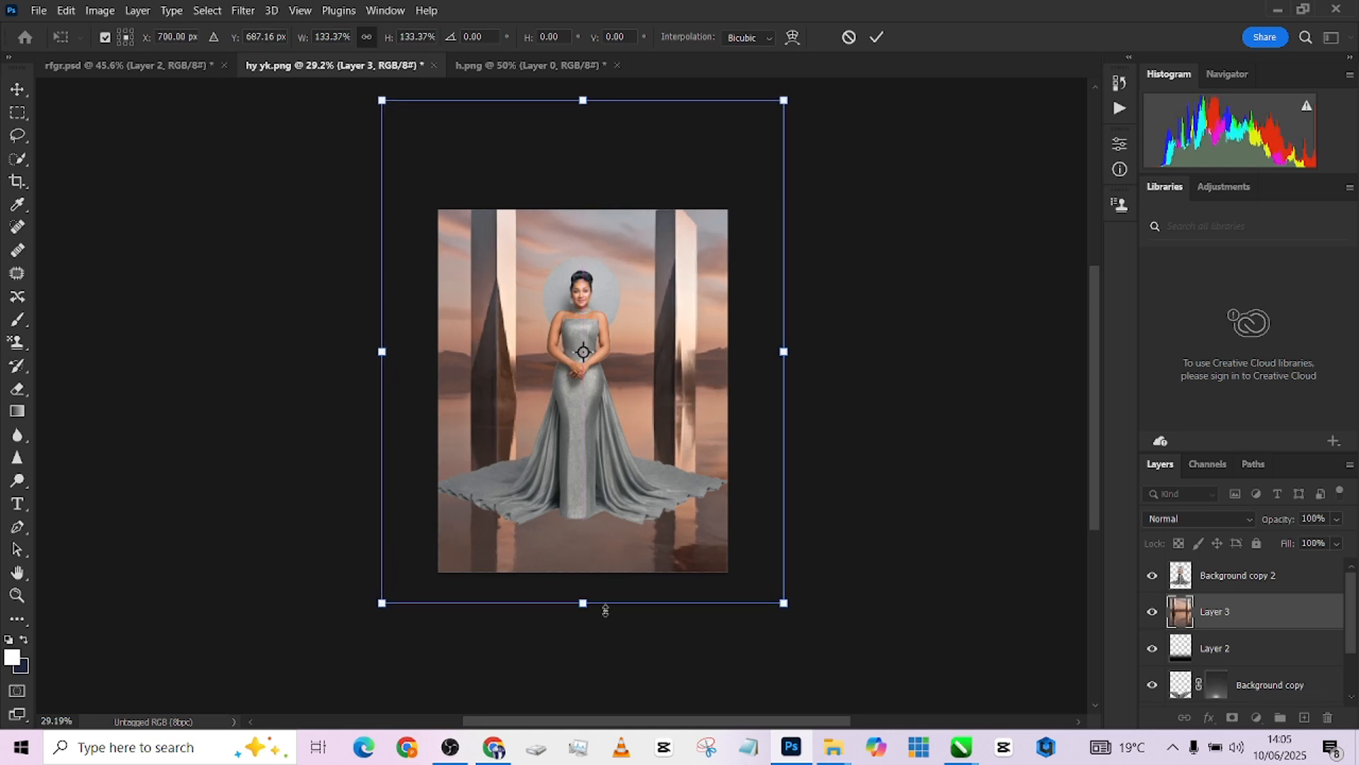
mouse_move(593, 609)
mouse_down()
mouse_move(594, 589)
mouse_move(600, 612)
mouse_up()
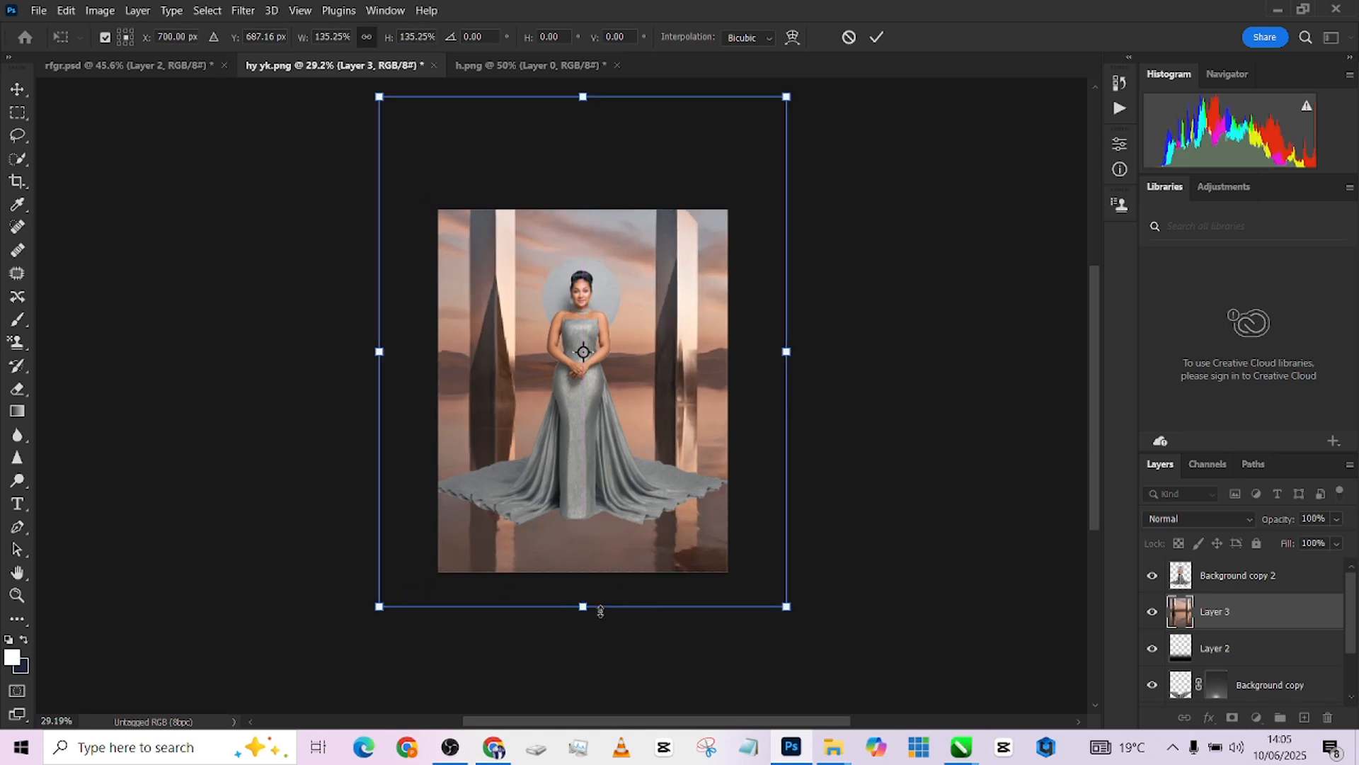
key(Return)
scroll(637, 393, up, 3)
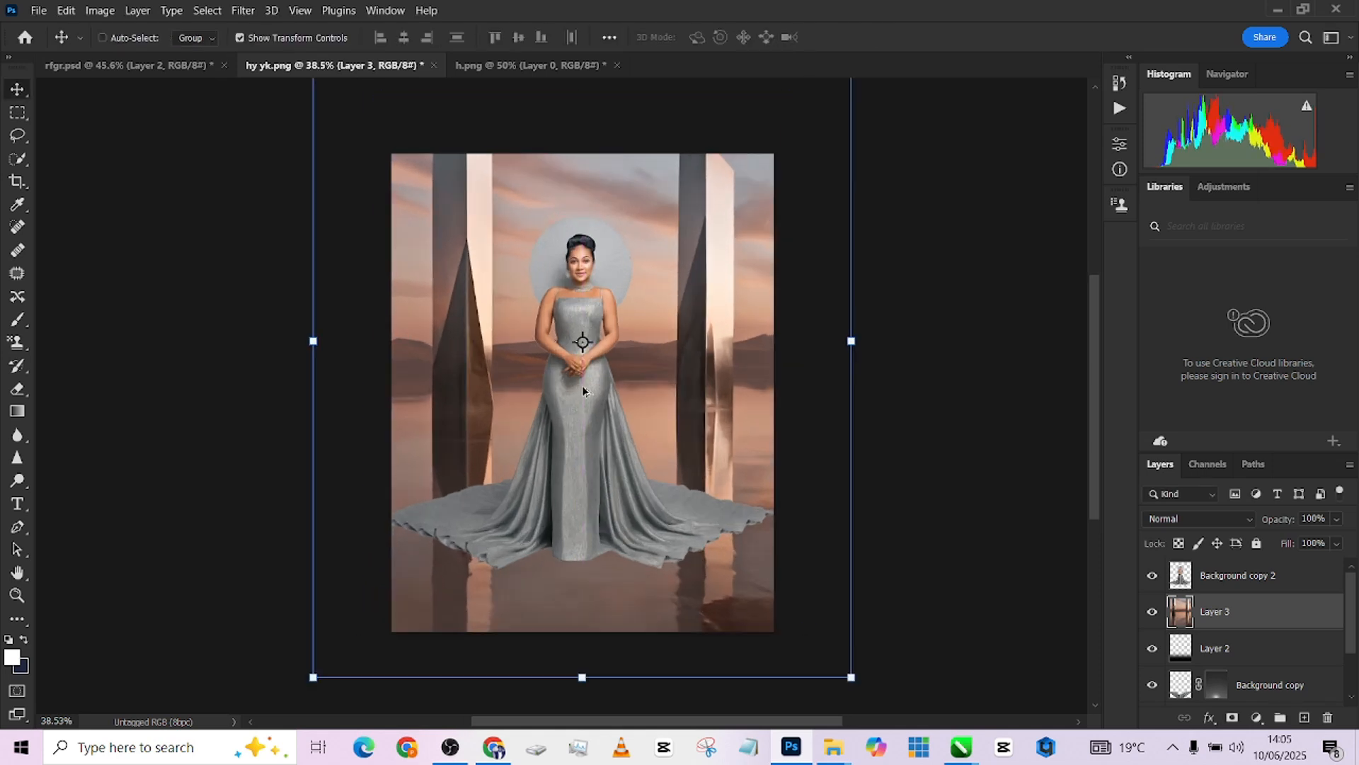
scroll(623, 287, down, 2)
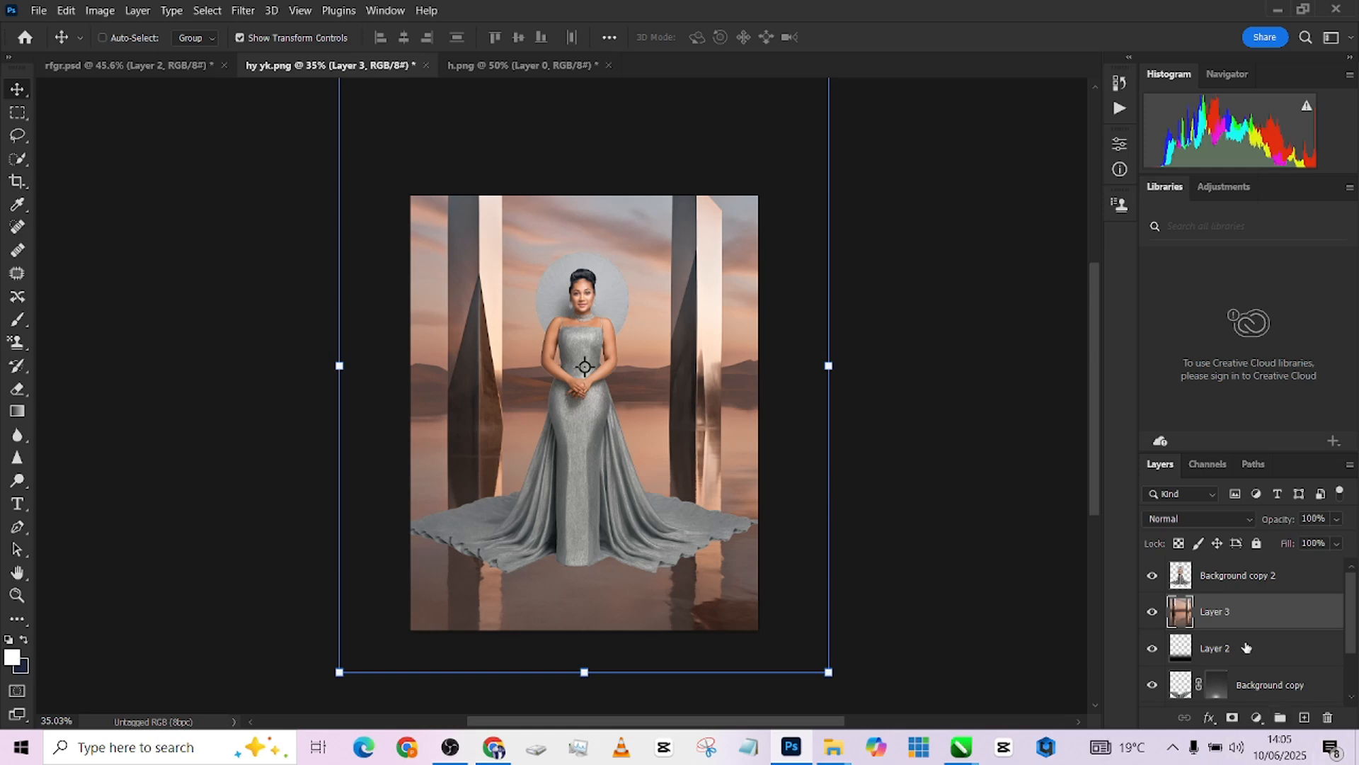
Move the pillar scene layer below the black floor layer and the gown reflection layer, directly above Layer 1.
drag(1275, 609, 1264, 655)
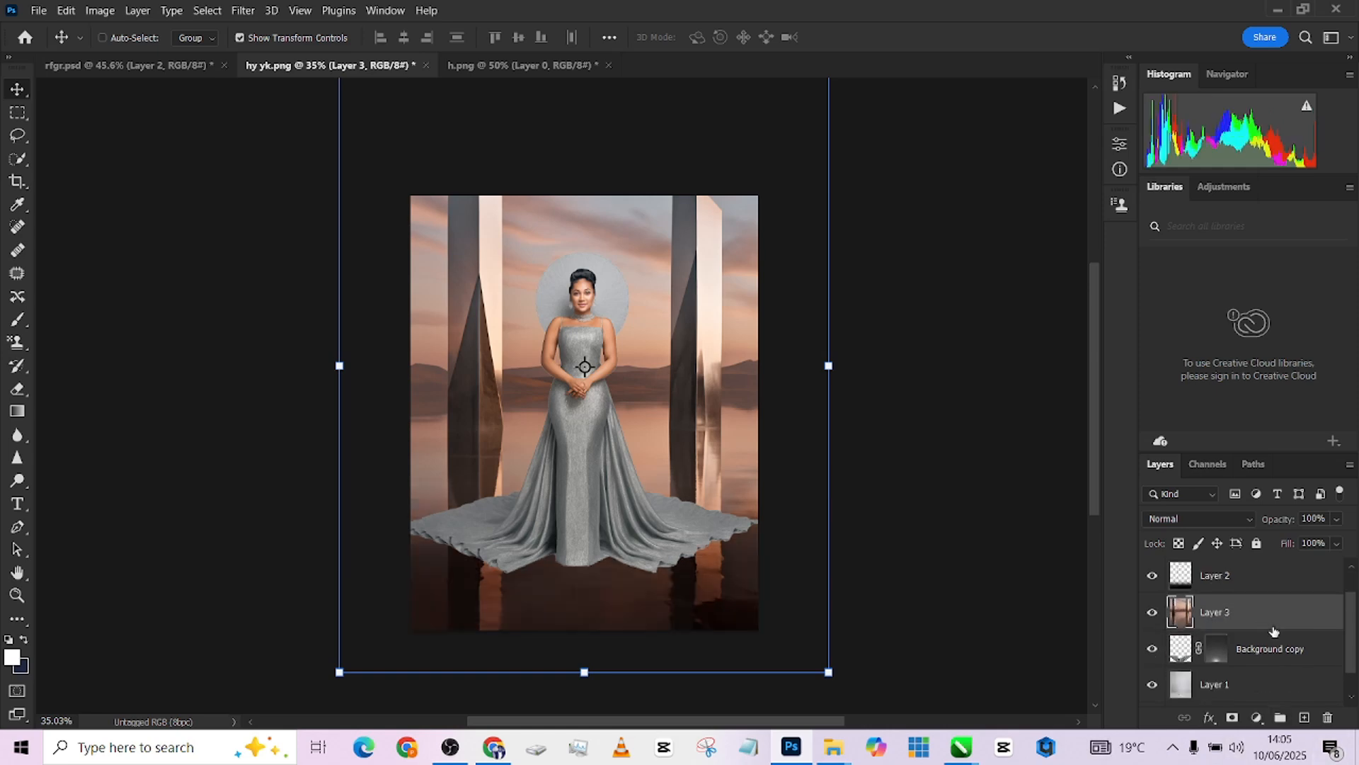
scroll(1274, 630, down, 1)
drag(1286, 576, 1289, 630)
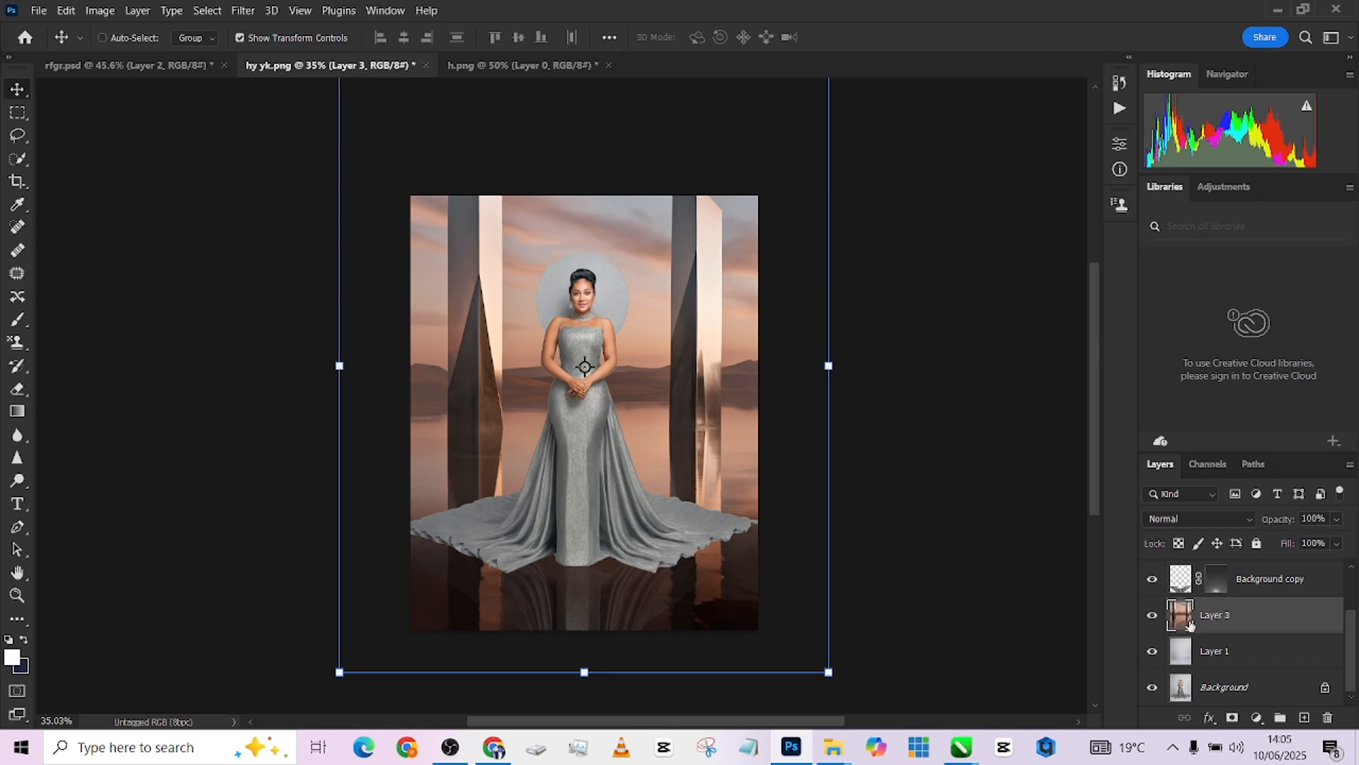
Toggle the black floor layer's visibility to compare the floor with and without its darkening.
scroll(1191, 622, up, 1)
click(1153, 579)
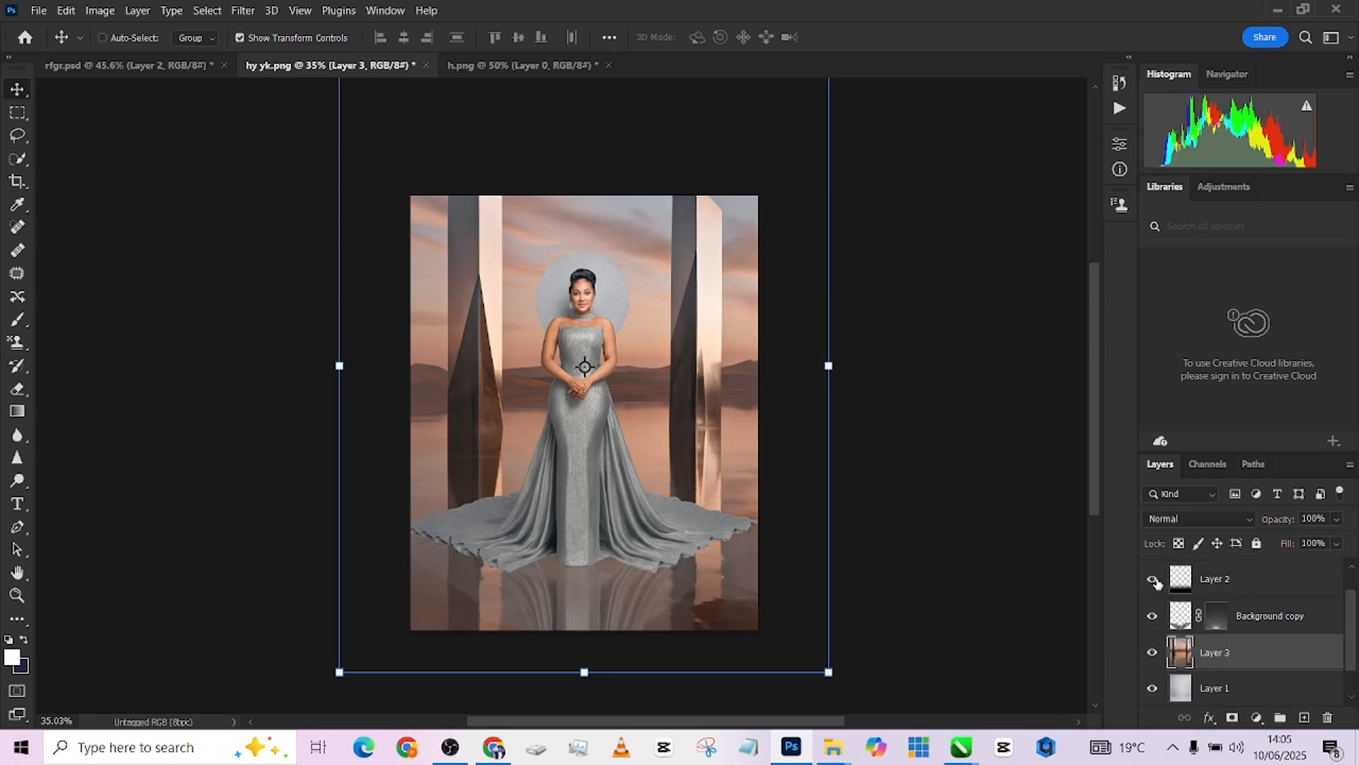
click(1153, 580)
click(1153, 580)
click(1153, 580)
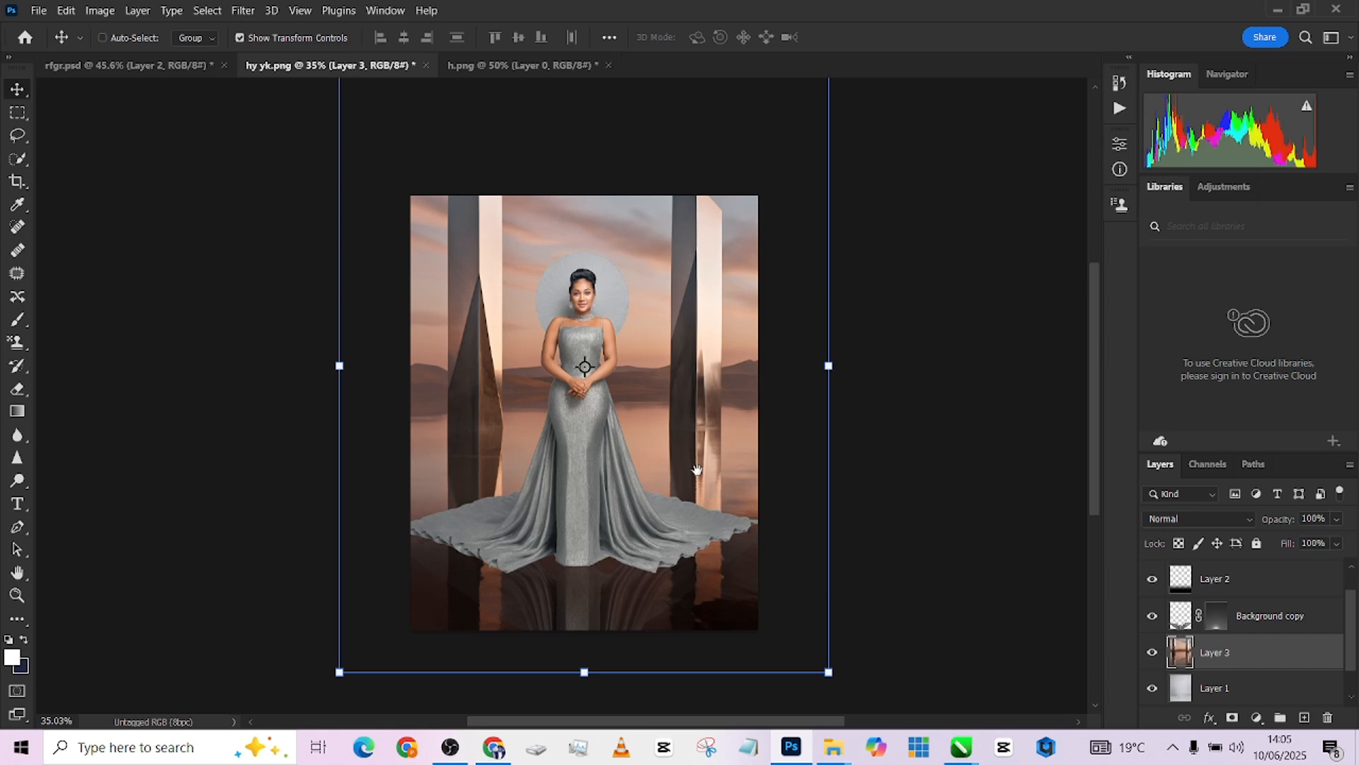
drag(698, 470, 701, 507)
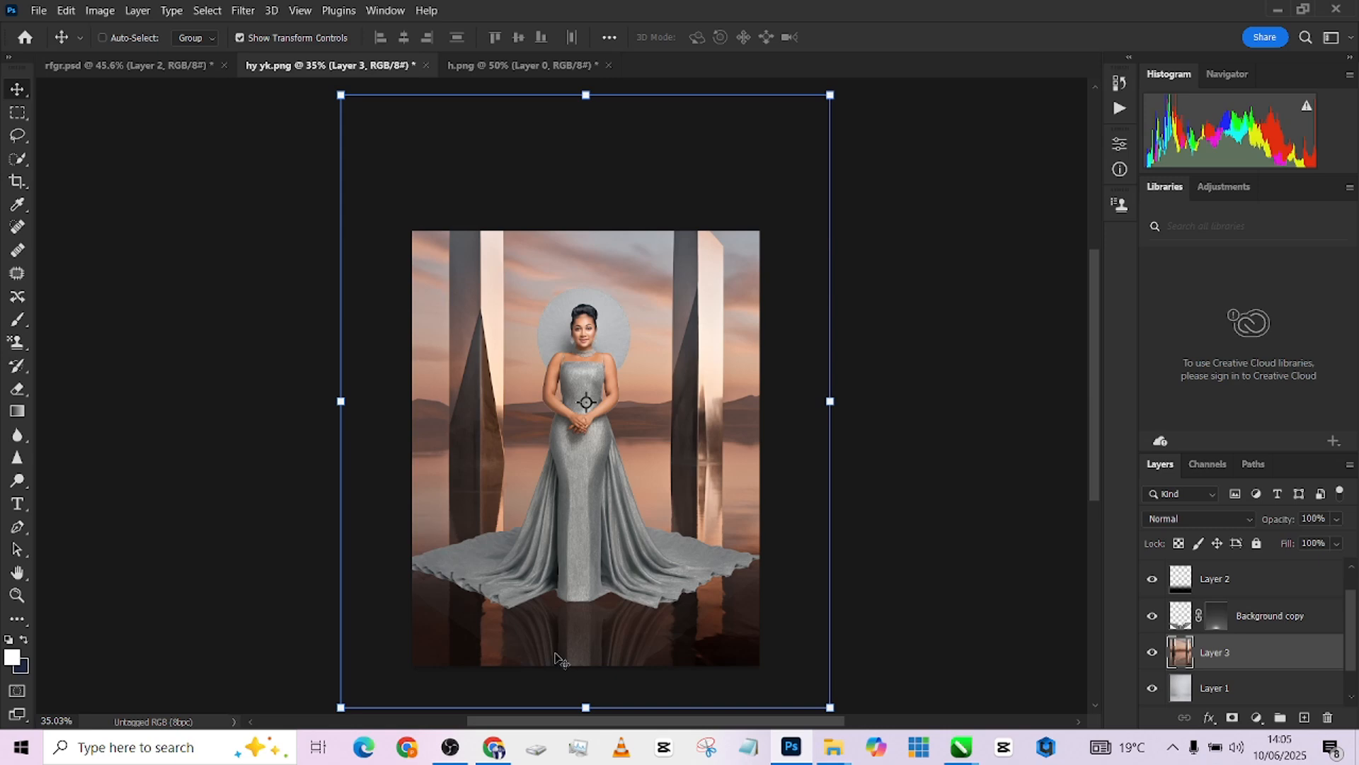
Switch to rfgr.psd, toggle Layer 3 copy's visibility, and select Layer 3 to examine its blend mode and opacity.
click(118, 68)
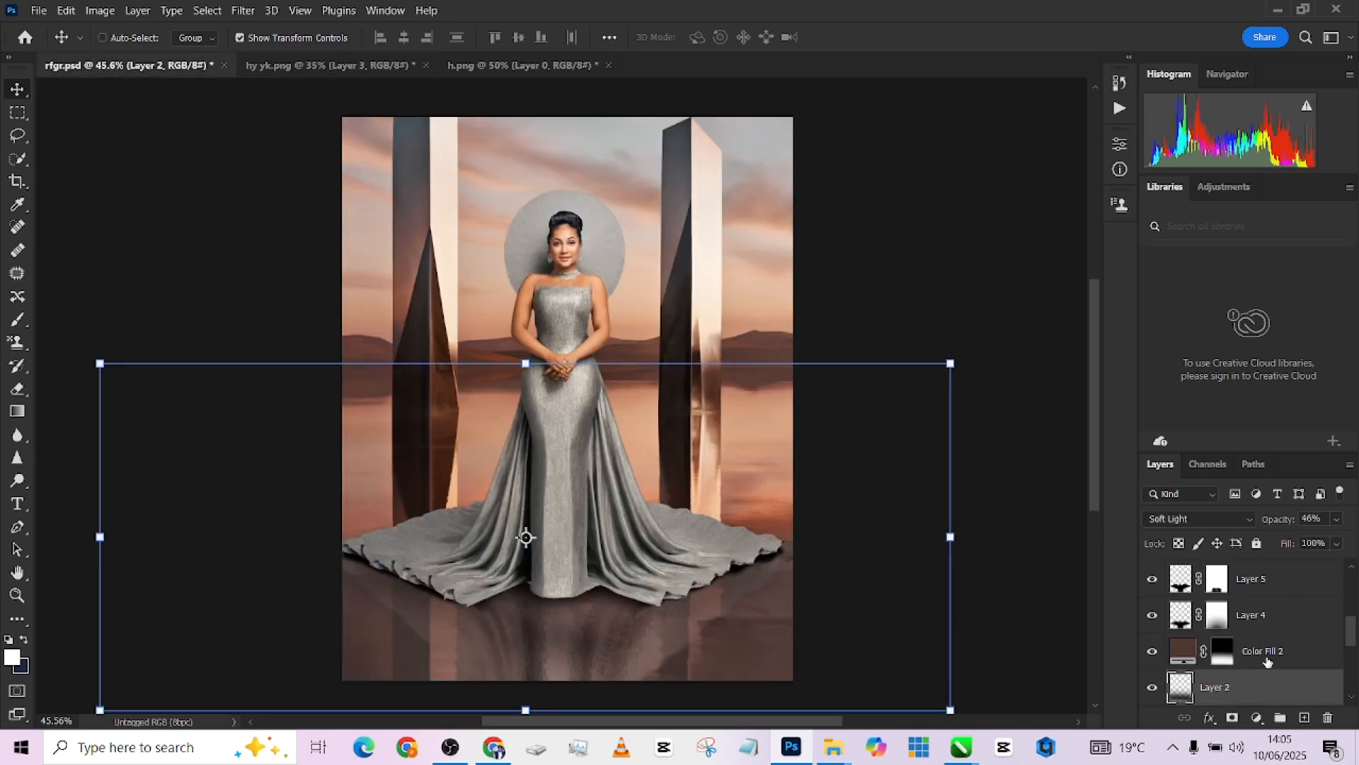
scroll(1267, 662, down, 4)
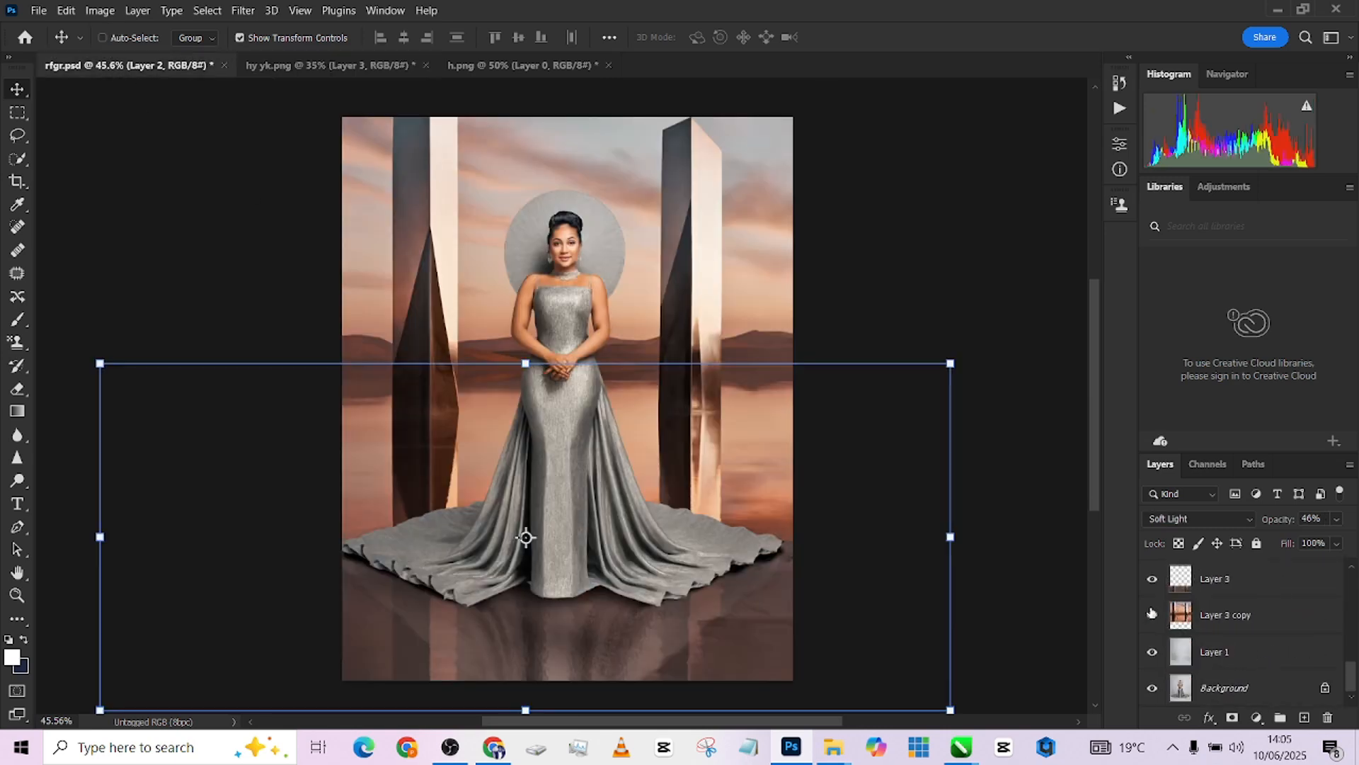
click(1154, 616)
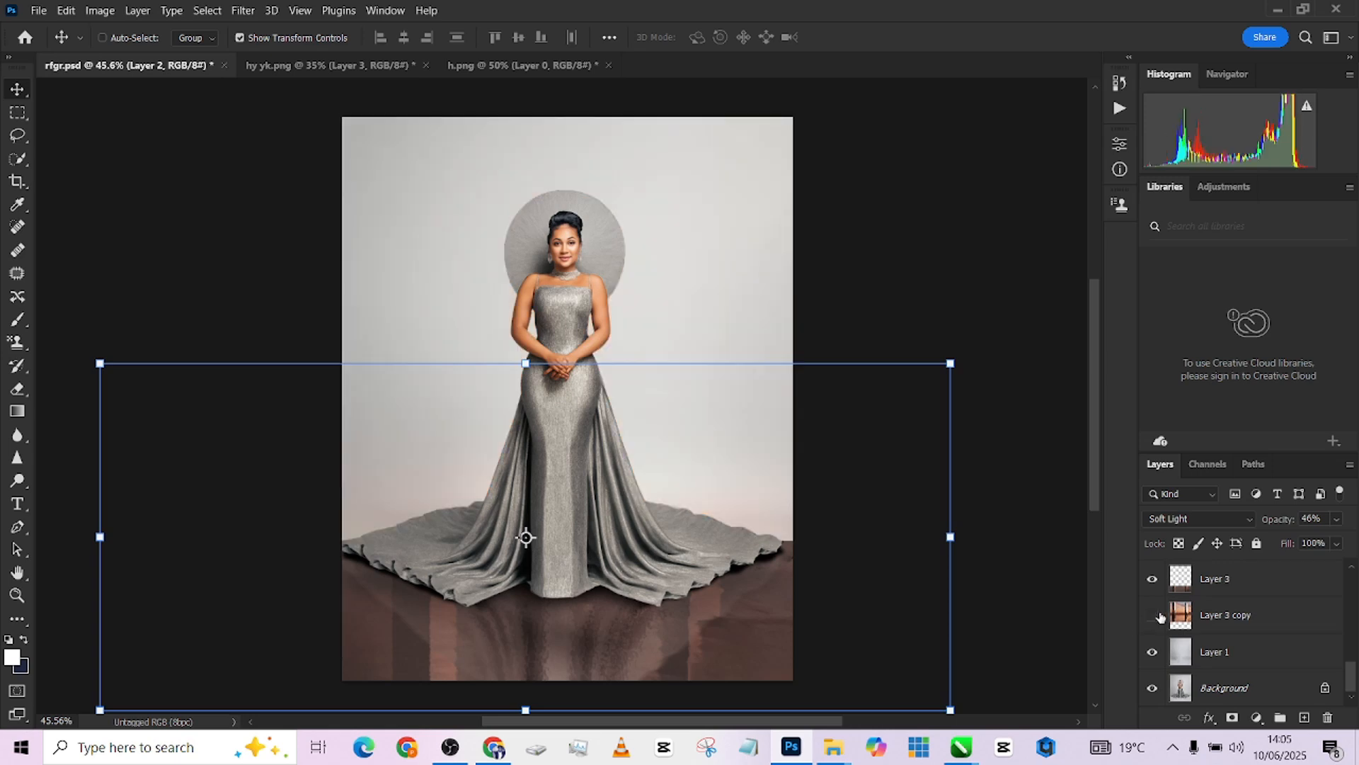
click(1153, 615)
click(1153, 615)
click(1153, 616)
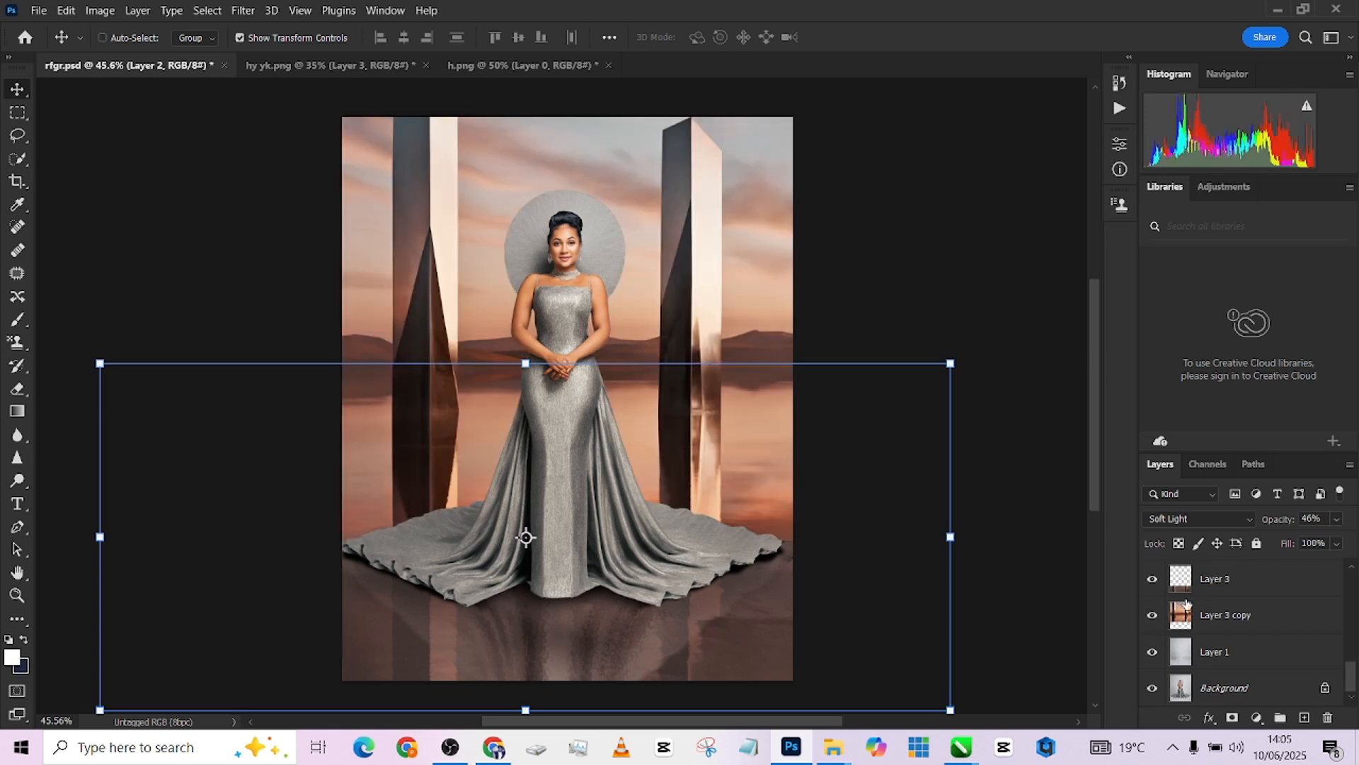
click(1239, 584)
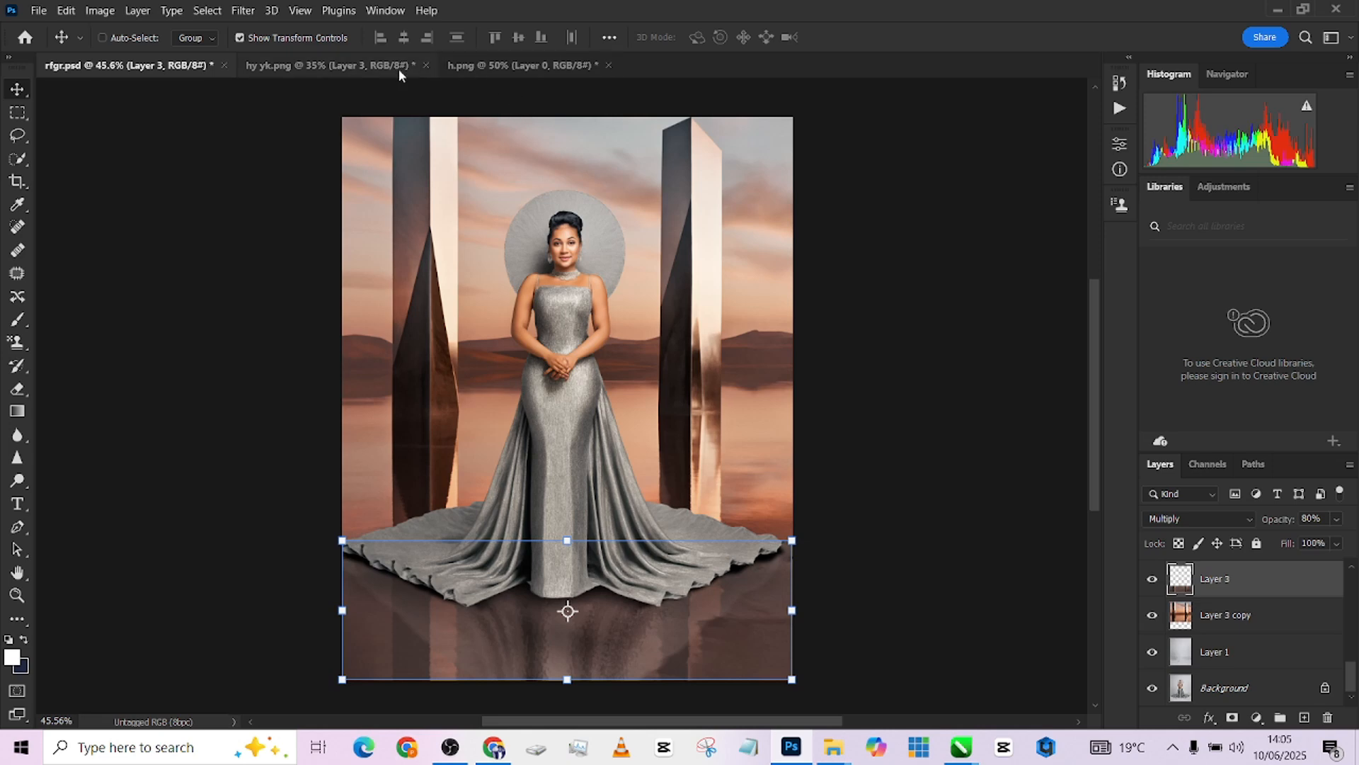
In hy yk.png, select the floor strip of the pillar scene with the Rectangular Marquee and copy it to a new layer.
click(364, 67)
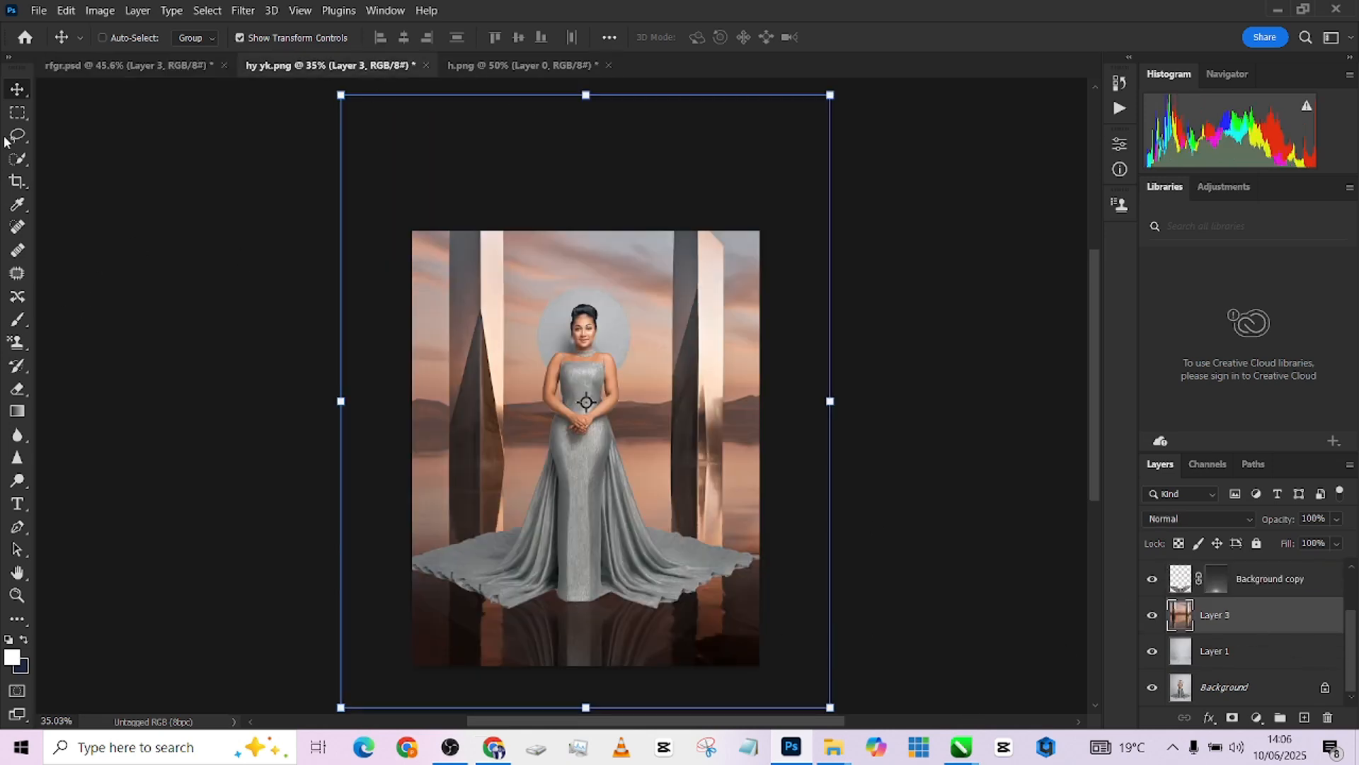
click(26, 114)
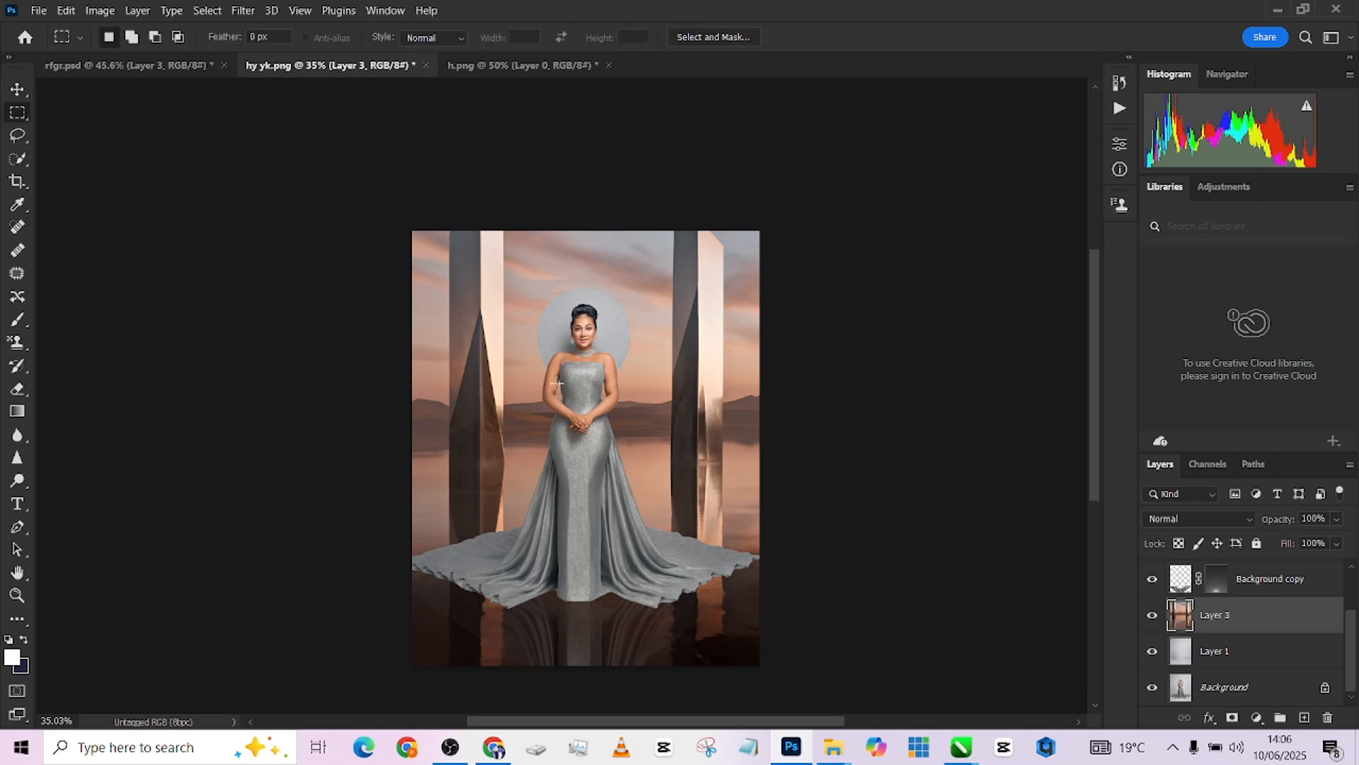
scroll(552, 393, down, 1)
drag(774, 649, 255, 530)
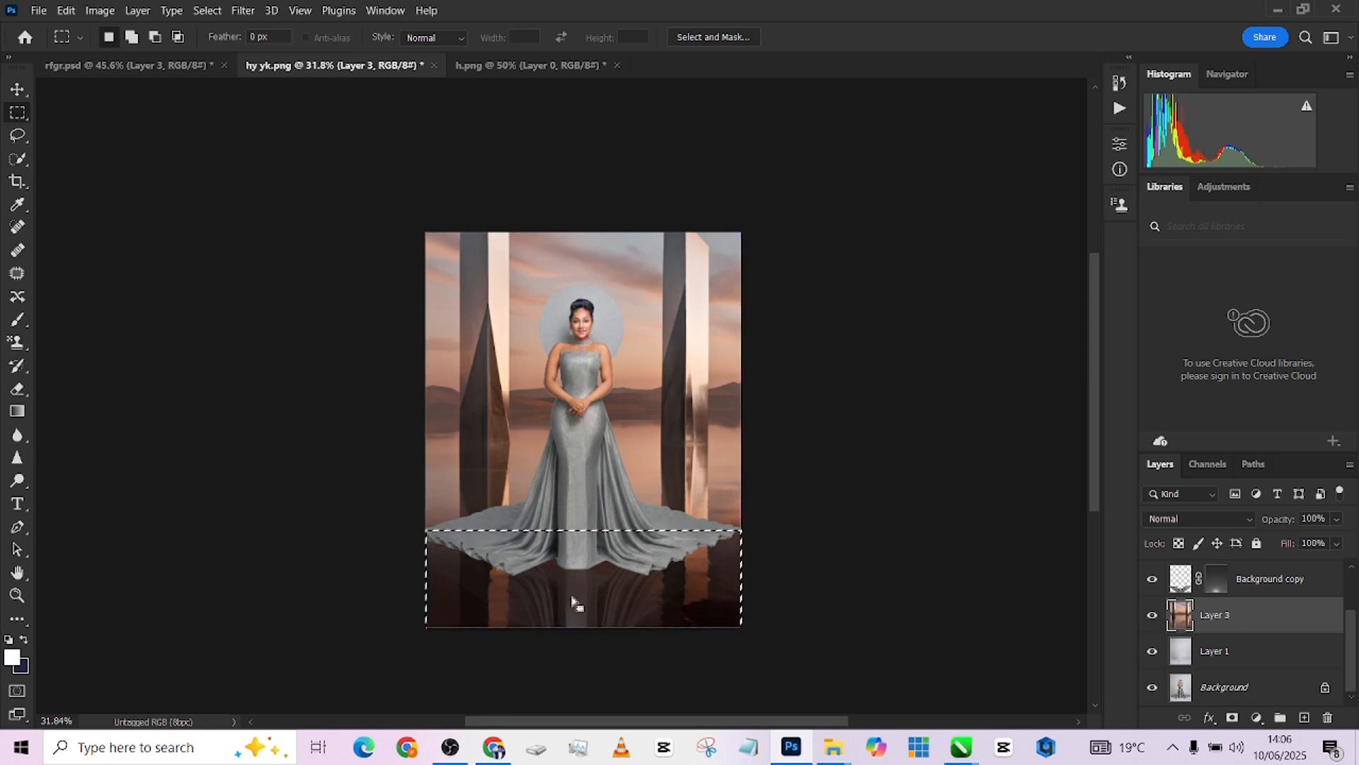
key(ctrl+j)
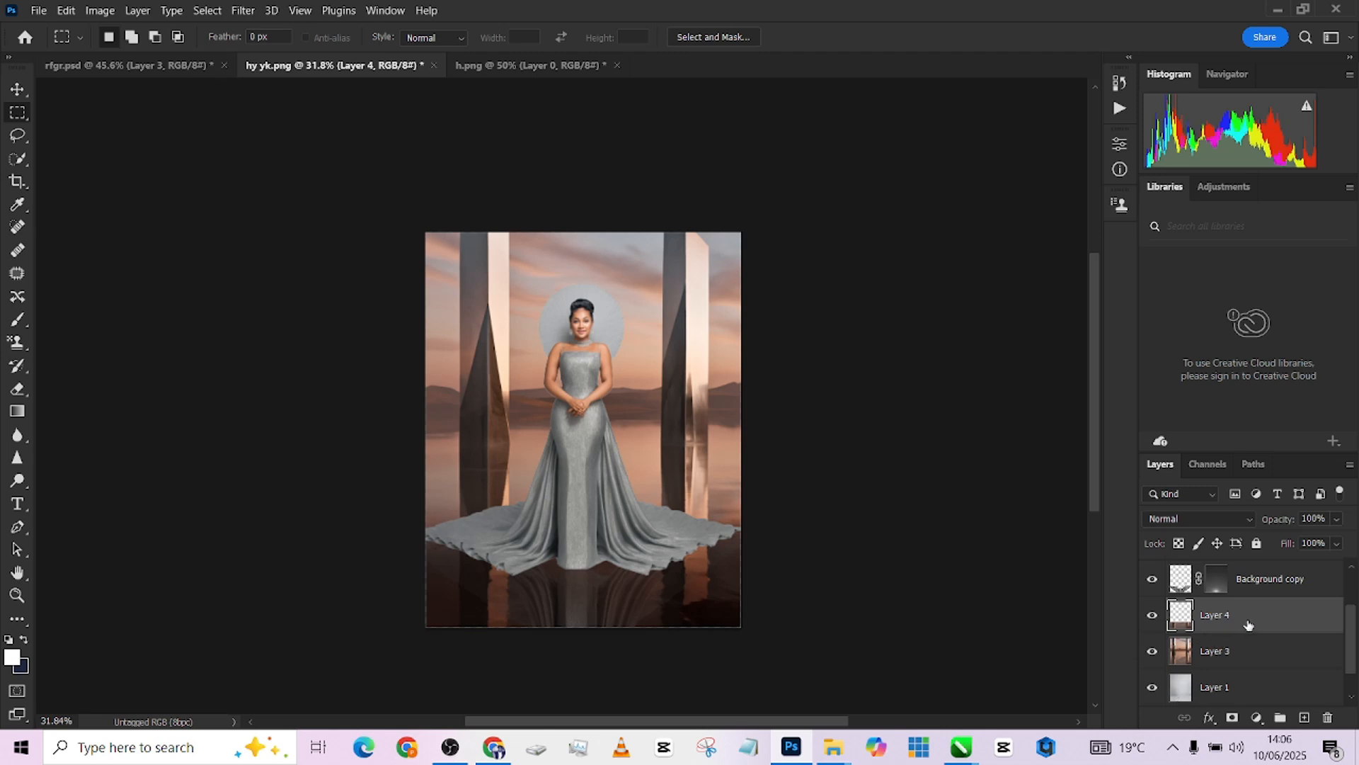
Set the floor strip copy's blend mode to Multiply and its opacity to 47%.
click(1162, 520)
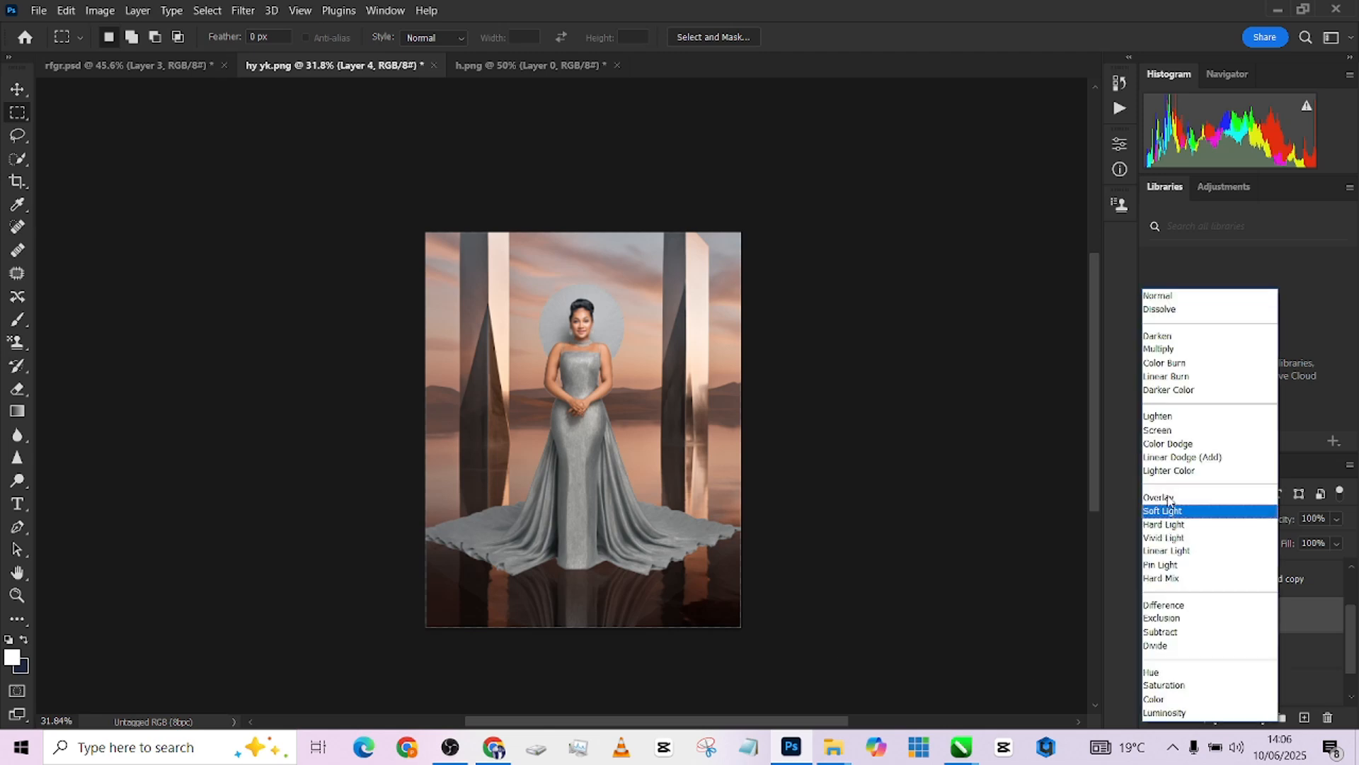
click(1159, 349)
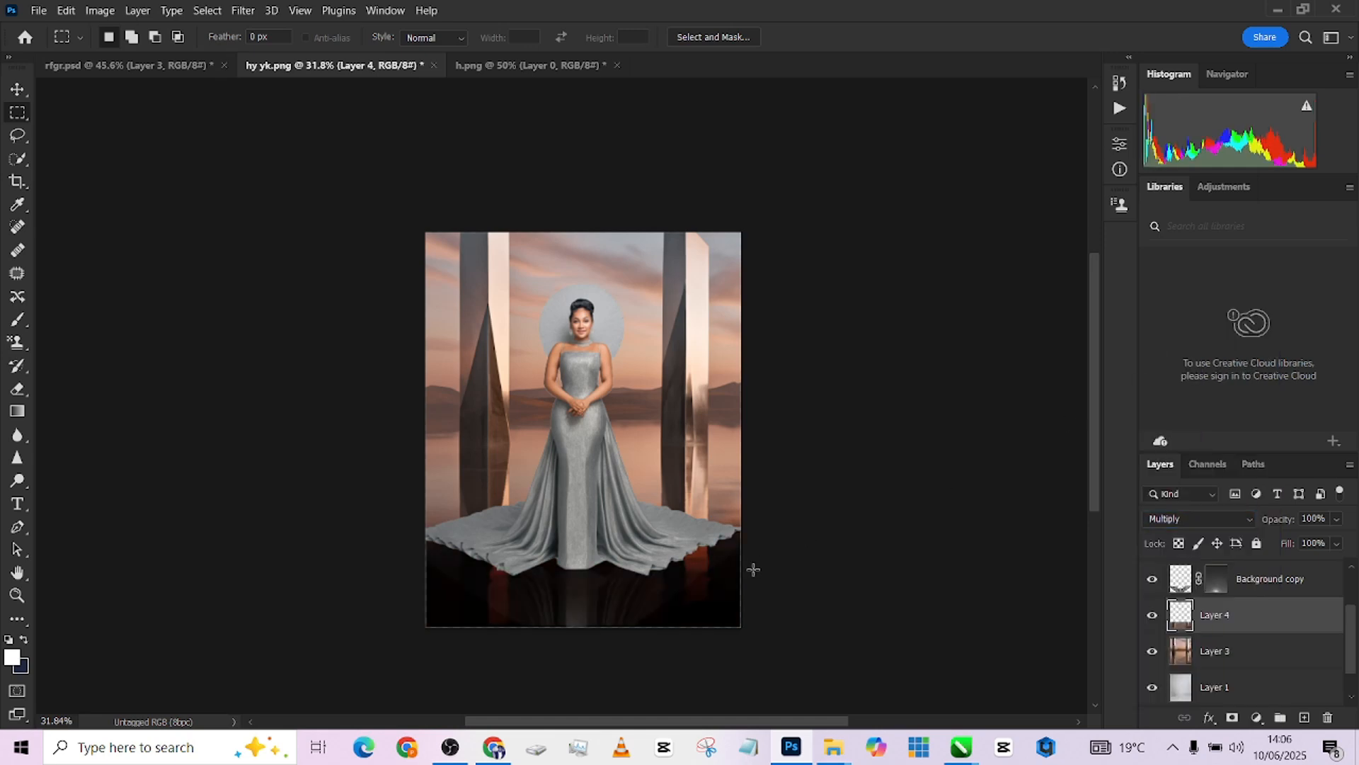
scroll(628, 540, up, 3)
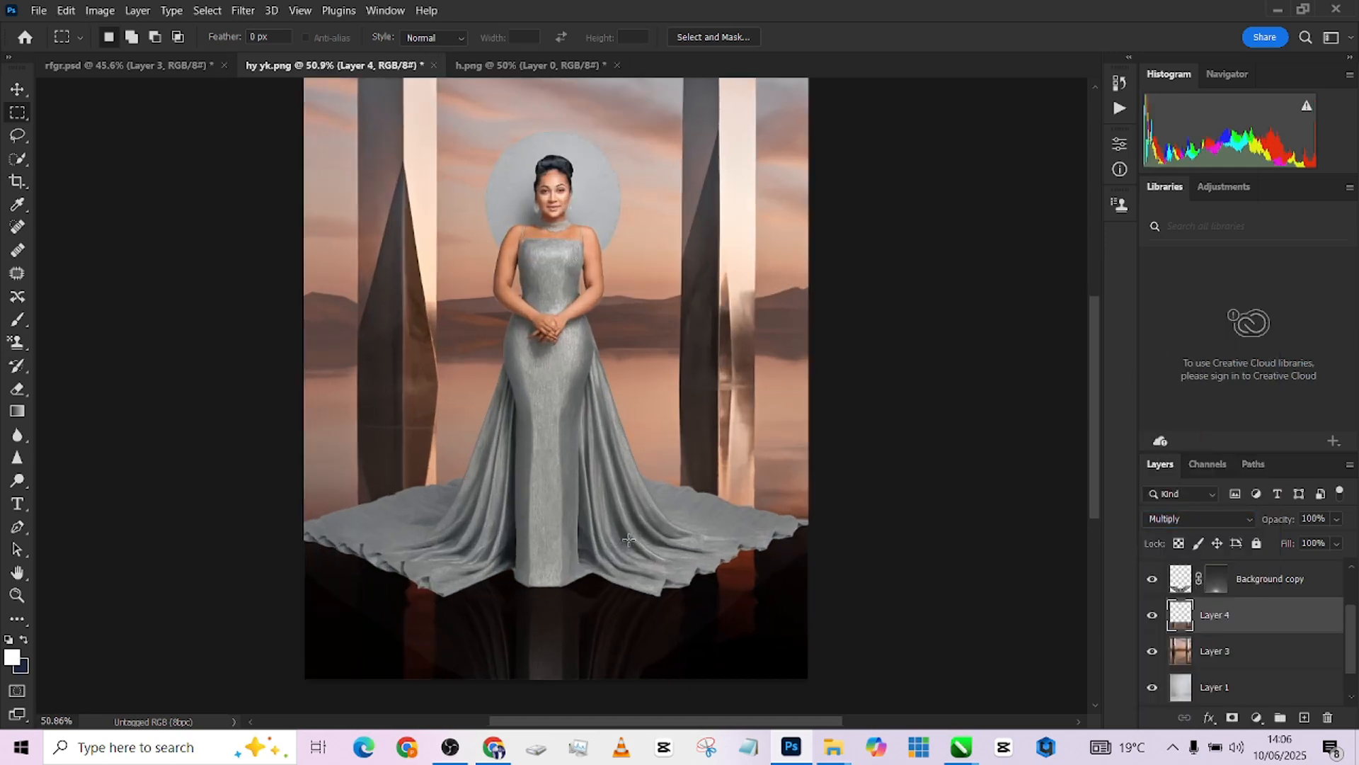
click(1338, 520)
drag(1328, 543, 1304, 541)
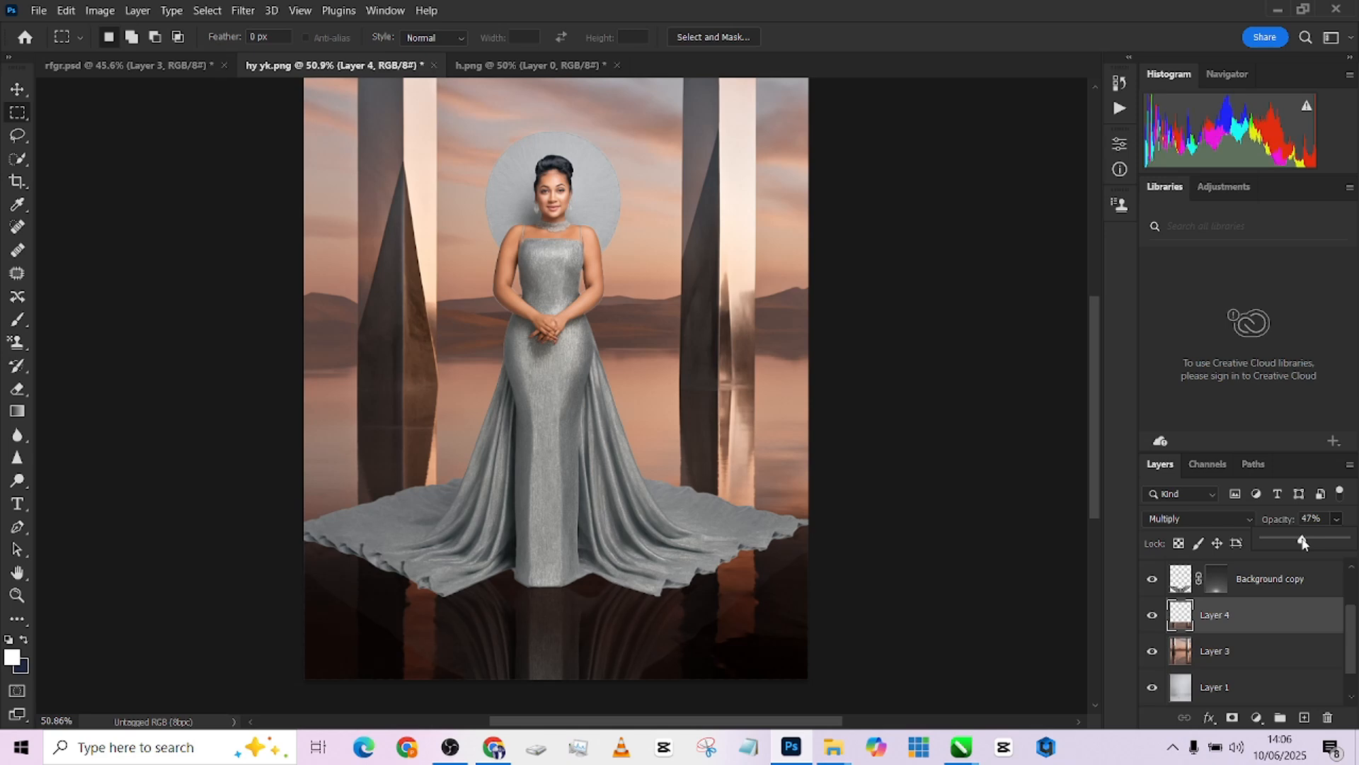
Toggle the Multiply floor strip's visibility to compare its effect in the full image.
scroll(715, 560, down, 2)
scroll(715, 561, up, 2)
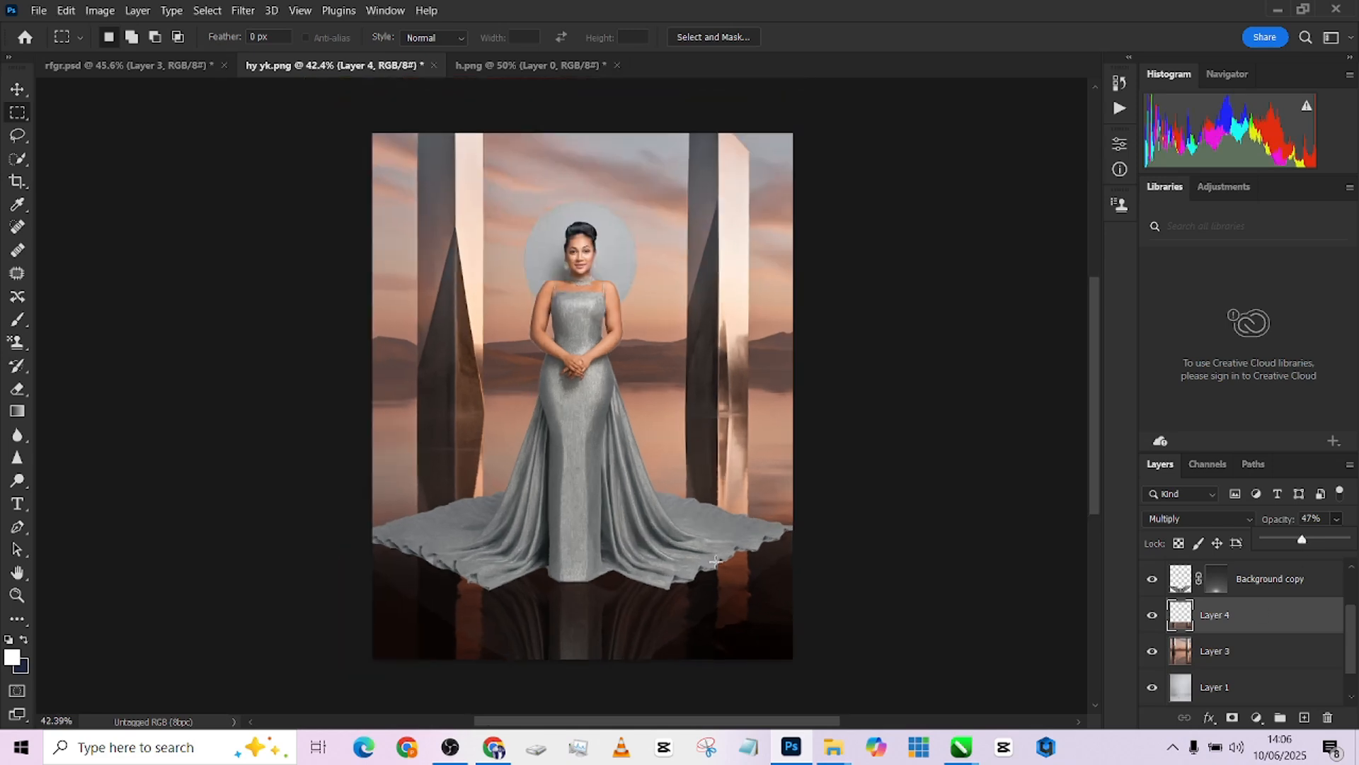
click(1153, 619)
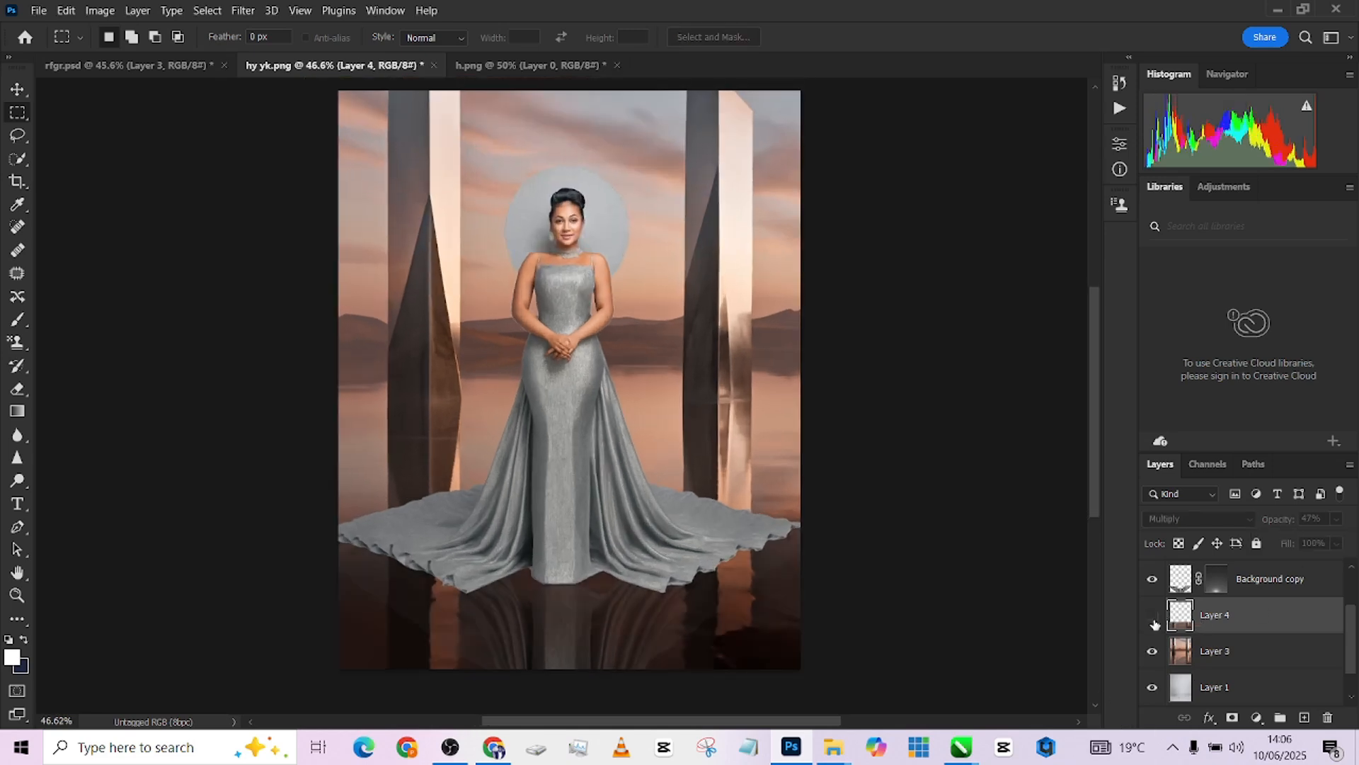
click(1154, 619)
click(1153, 619)
Switch to rfgr.psd and toggle the Hue/Saturation 1 adjustment to examine its effect on the pillar scene.
click(159, 66)
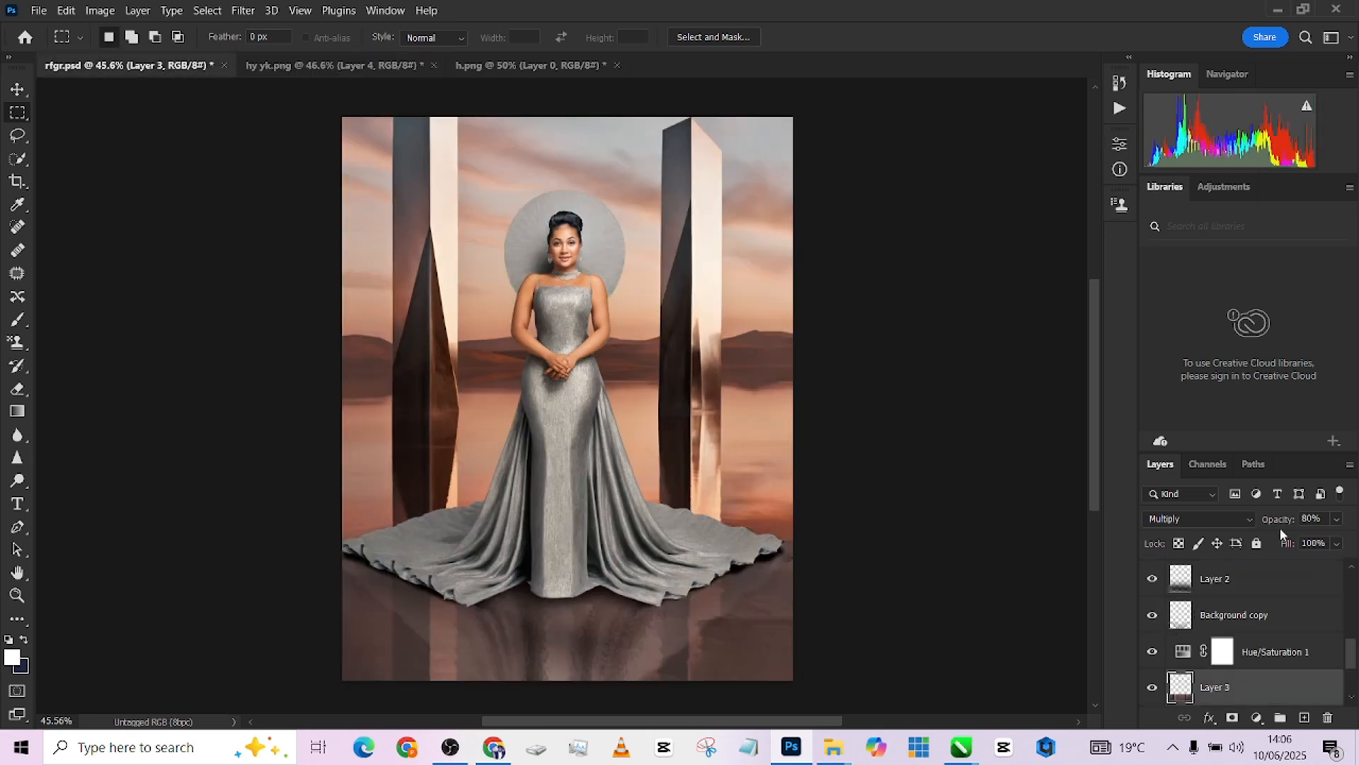
scroll(1229, 671, down, 3)
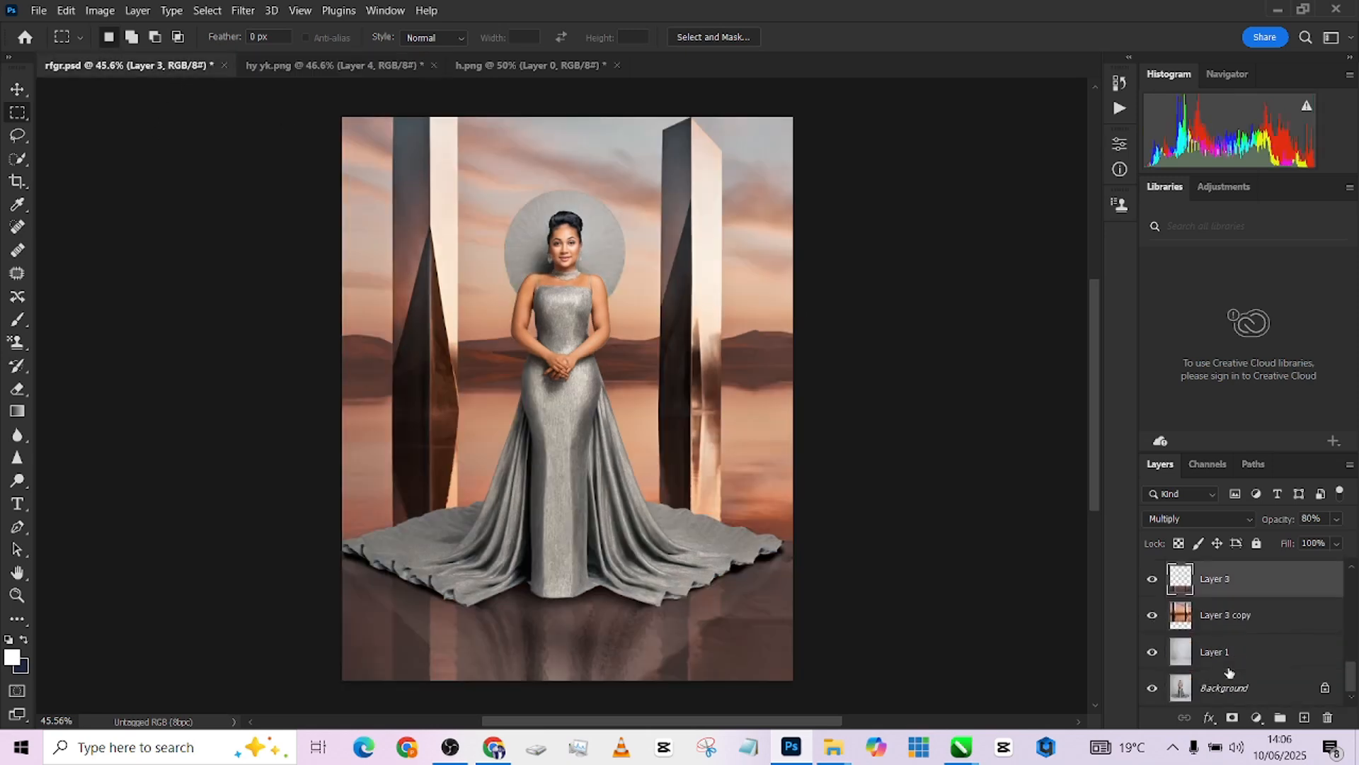
scroll(1229, 671, up, 2)
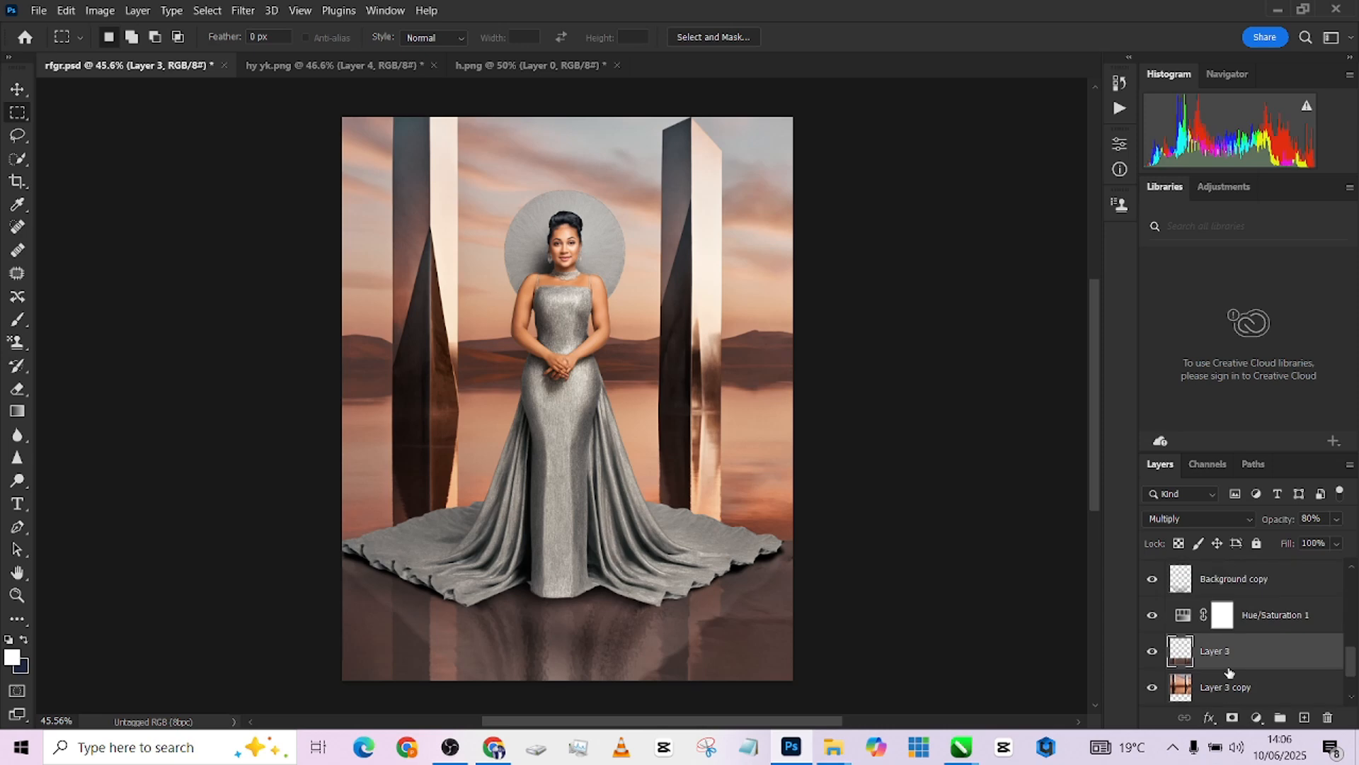
click(1154, 615)
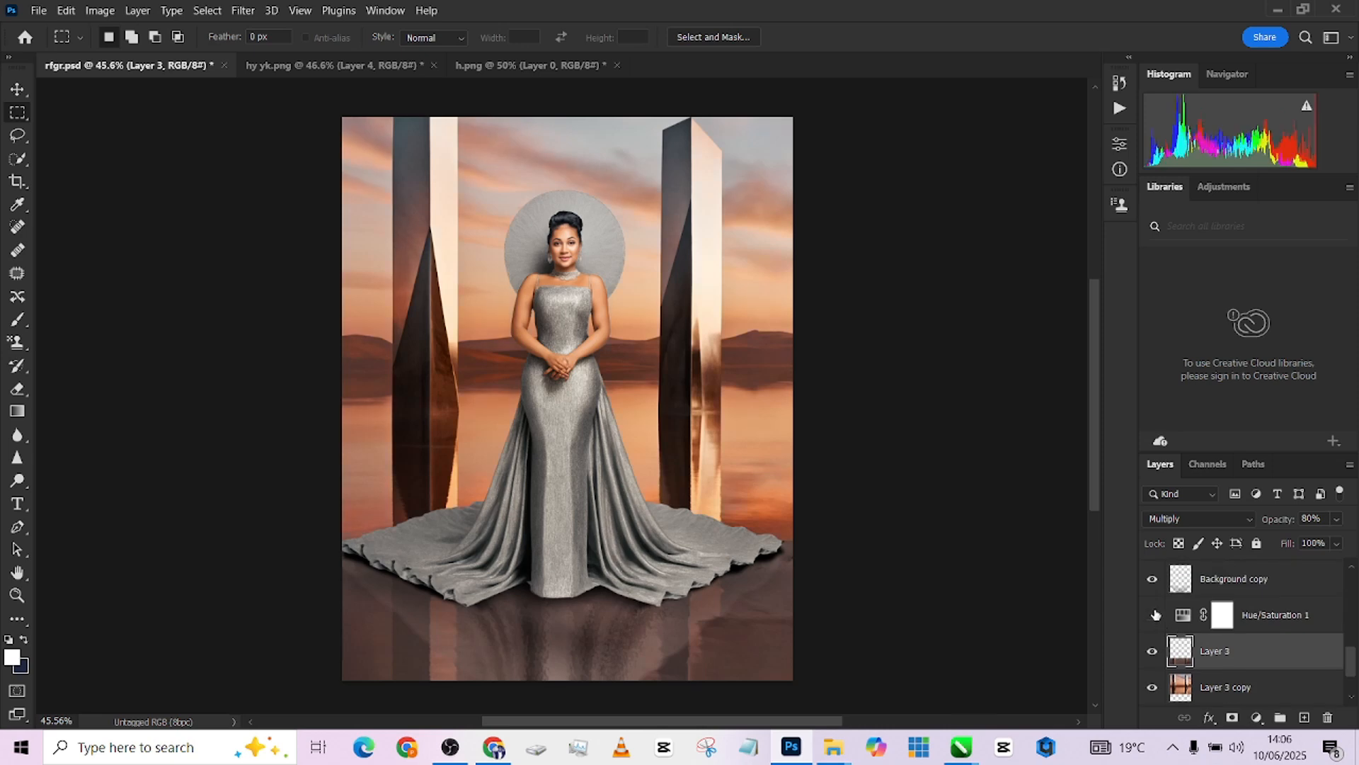
click(1154, 615)
click(1154, 615)
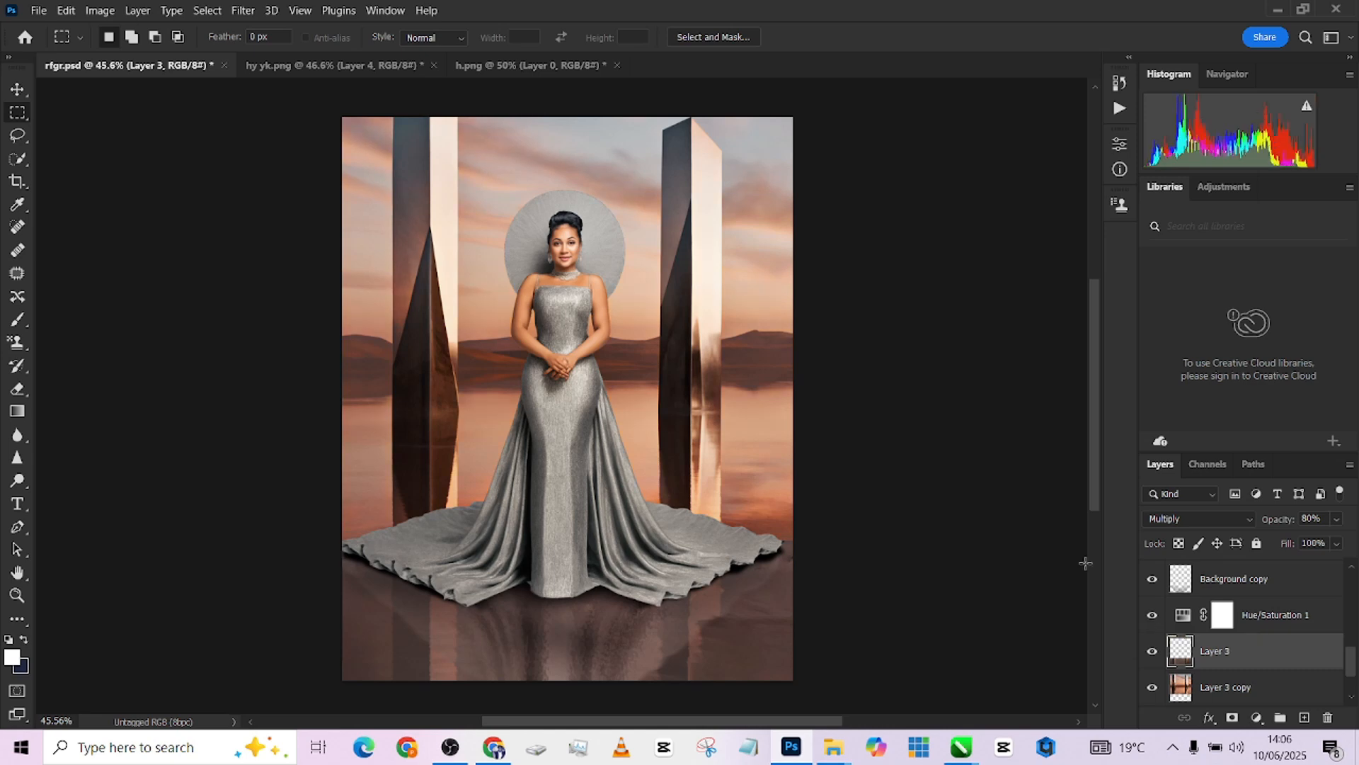
Return to hy yk.png and lower the Multiply floor strip's opacity to 41%.
click(398, 62)
scroll(584, 565, up, 1)
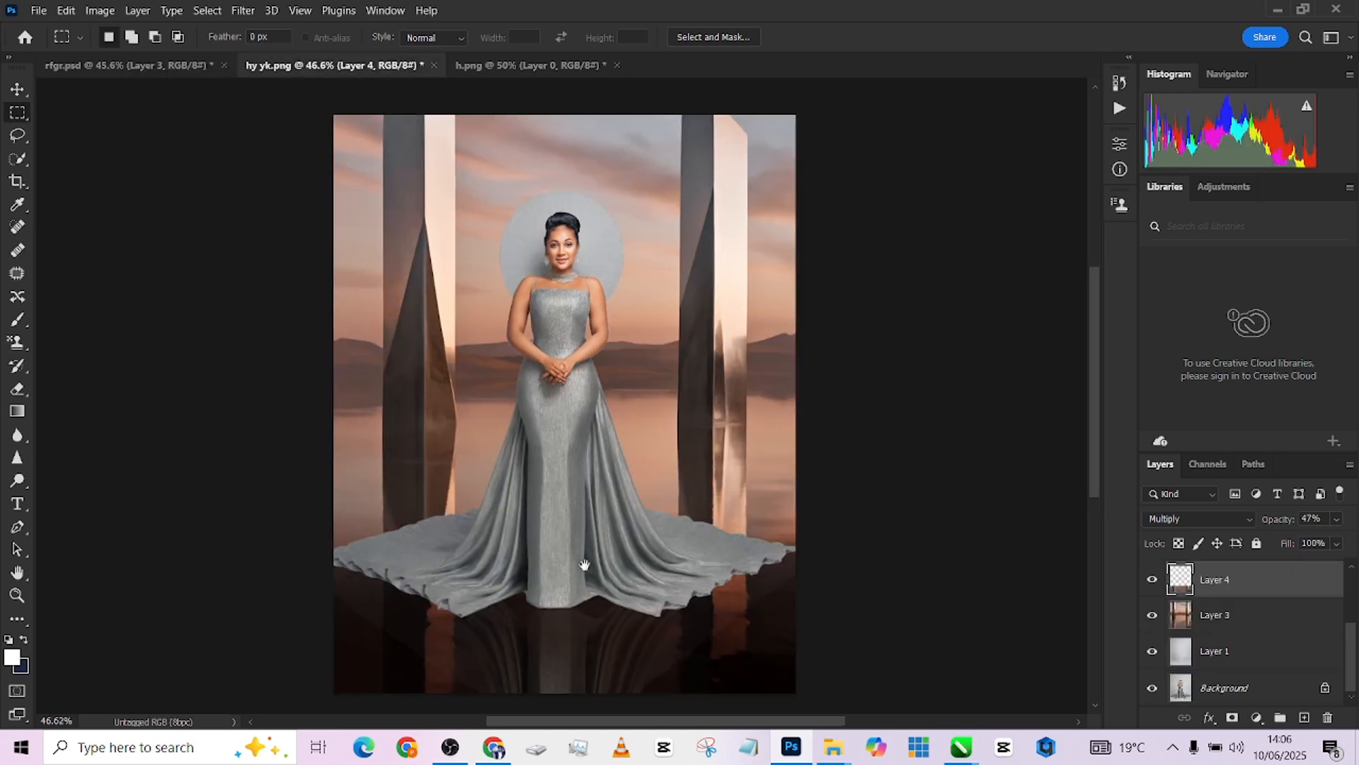
scroll(546, 415, down, 1)
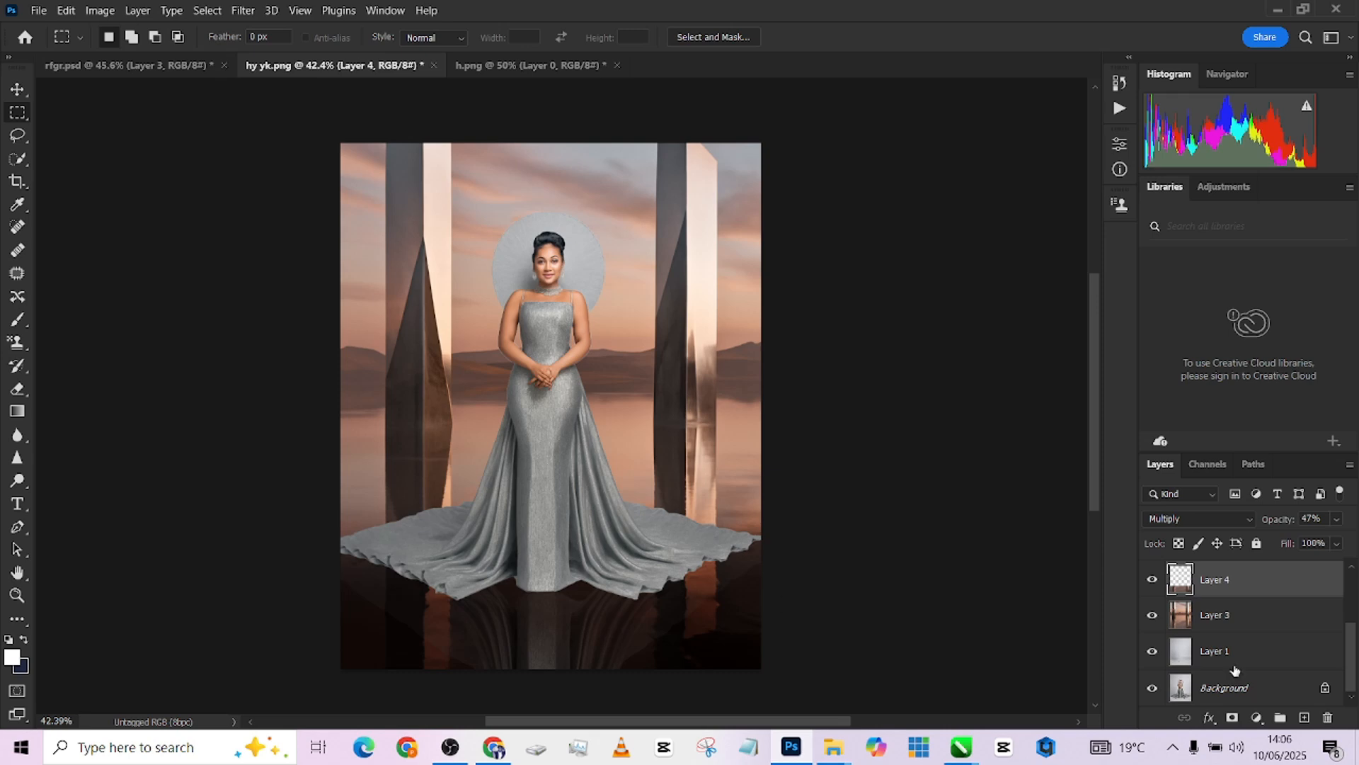
click(1337, 519)
drag(1280, 541, 1299, 541)
Toggle the dark floor strip on Layer 2 to check its effect, and lower its opacity to 68%.
scroll(1178, 668, up, 2)
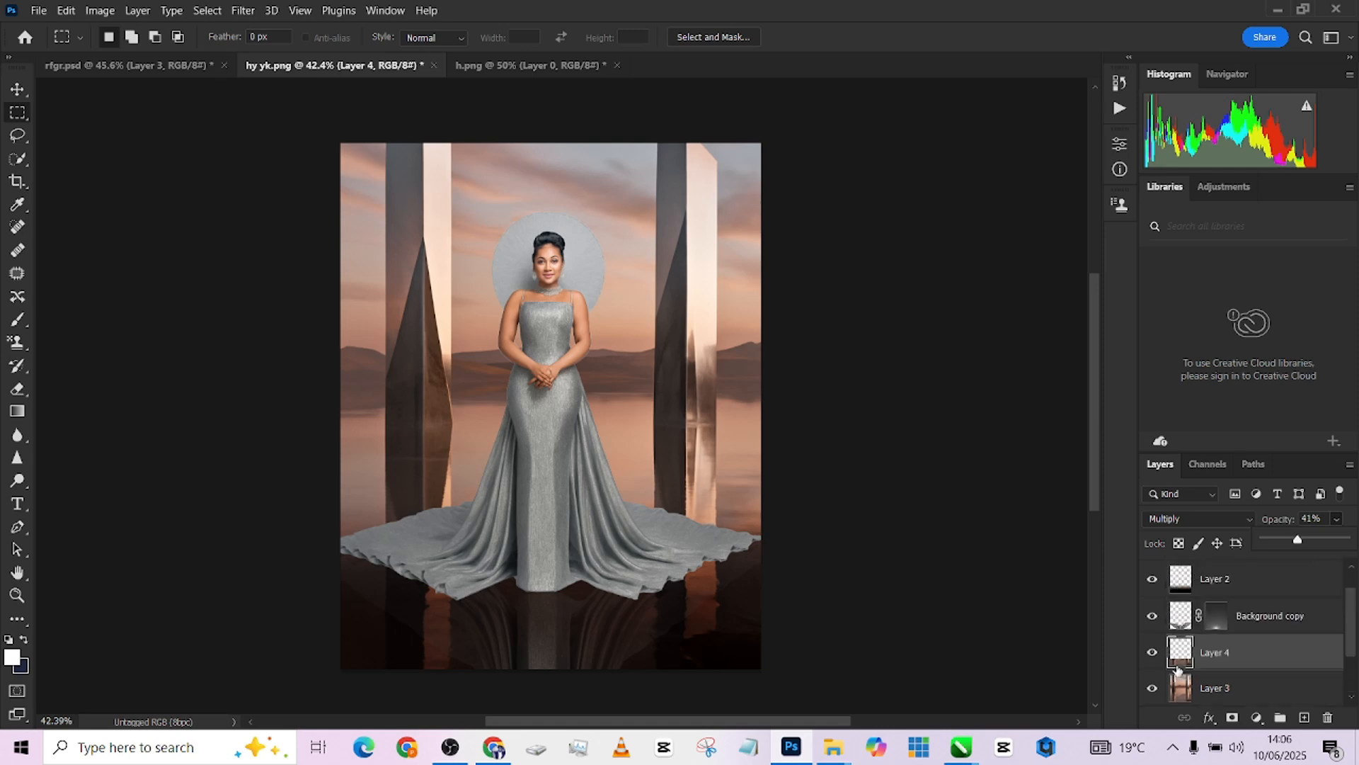
click(1153, 578)
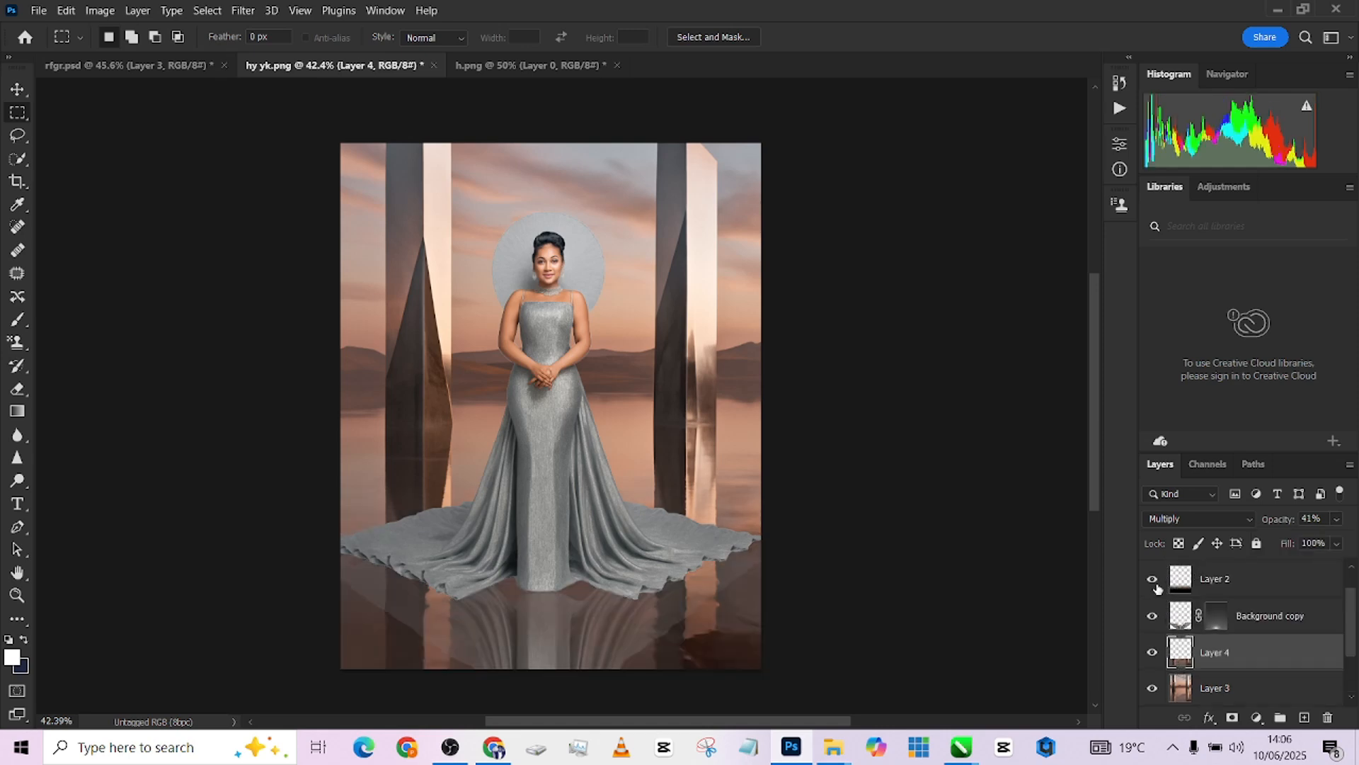
click(1153, 579)
click(1285, 576)
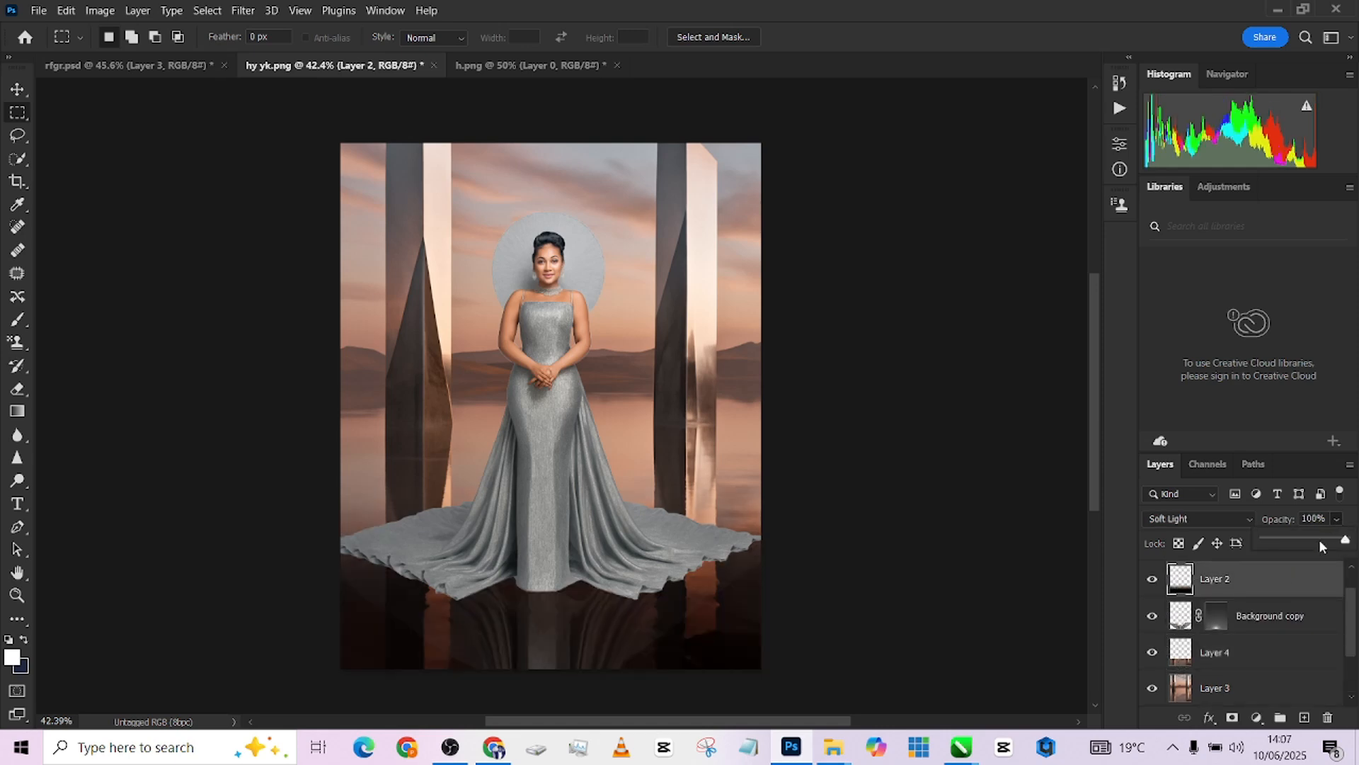
click(1320, 542)
click(1304, 620)
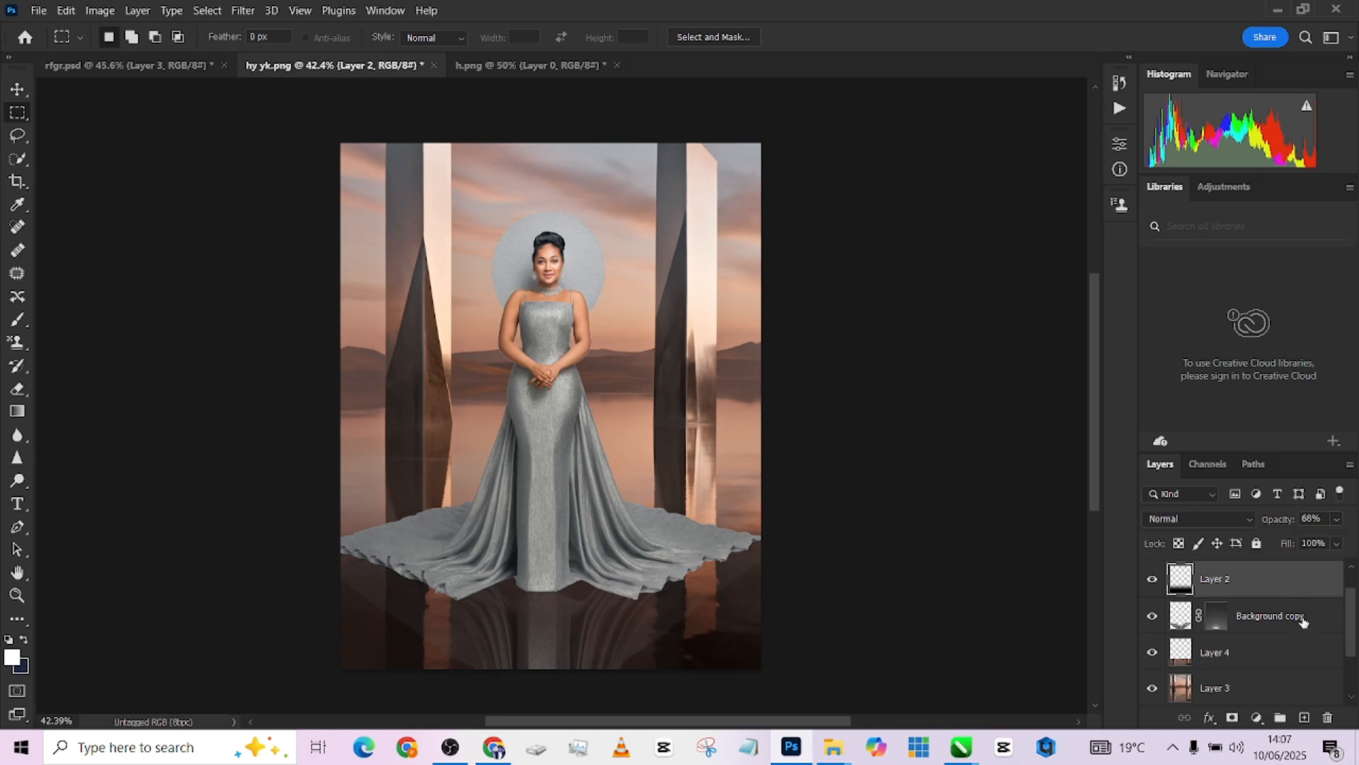
Set the gown reflection layer's opacity to 89% and toggle its visibility to check it against the floor.
click(1304, 620)
click(1272, 518)
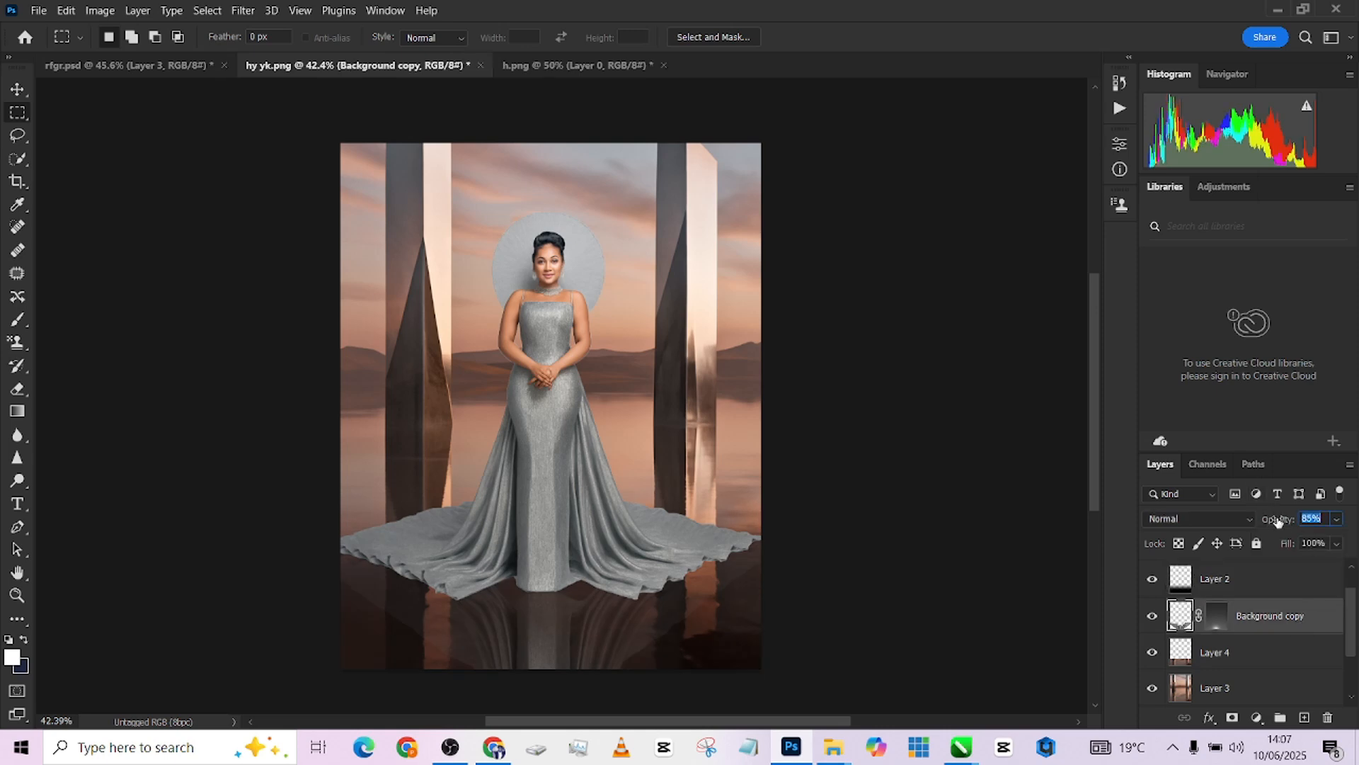
drag(1278, 521, 1282, 521)
scroll(638, 607, up, 5)
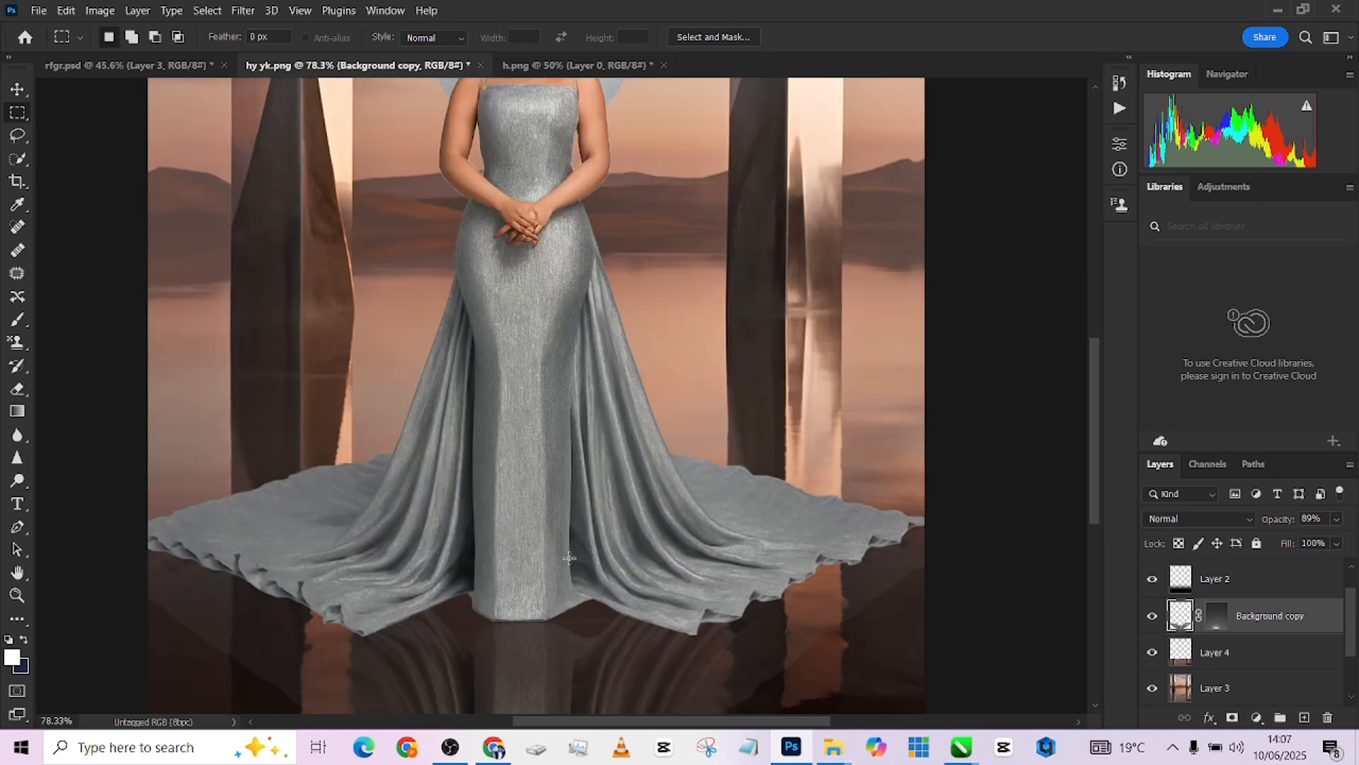
scroll(606, 637, down, 1)
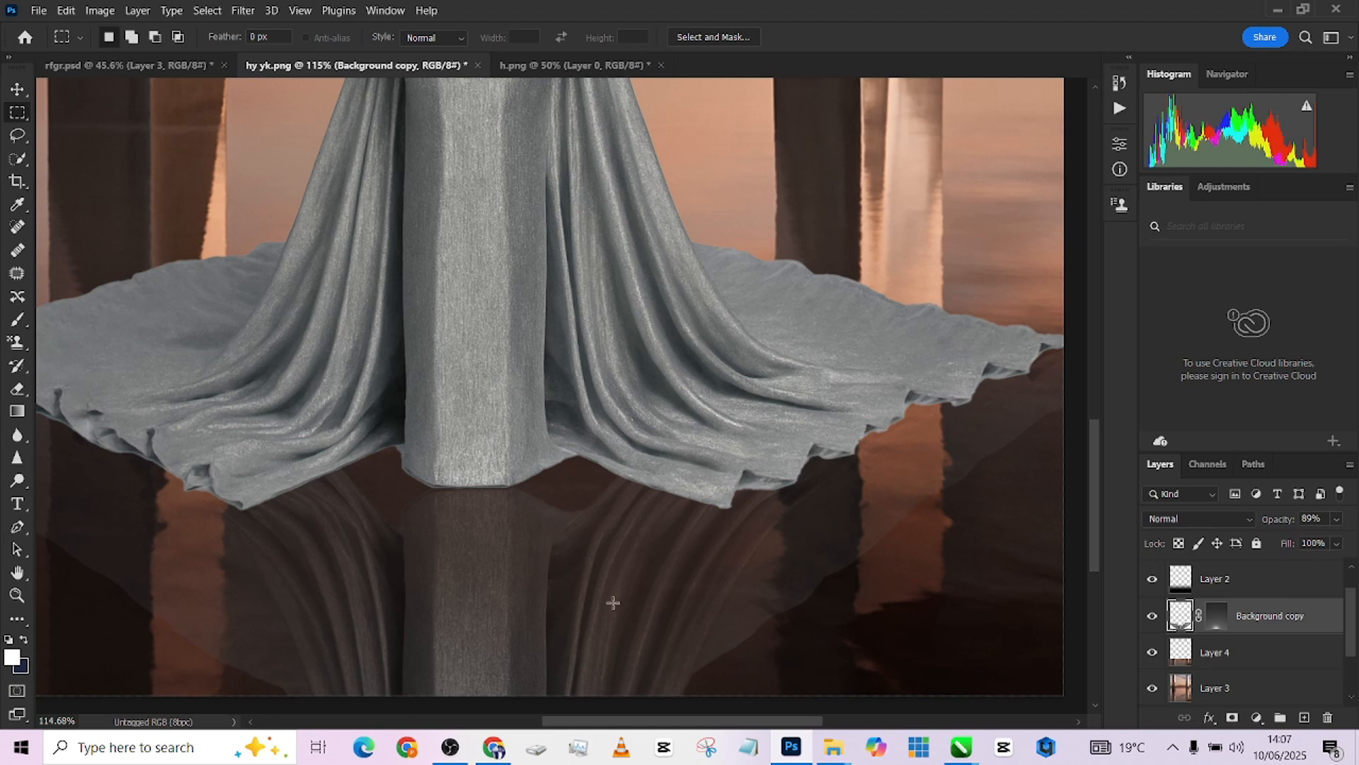
click(1153, 618)
click(1154, 617)
Try the Ocean Ripple filter with ripple size 12 and magnitude 9 on the gown reflection, and undo it.
click(1216, 630)
click(1181, 616)
click(239, 11)
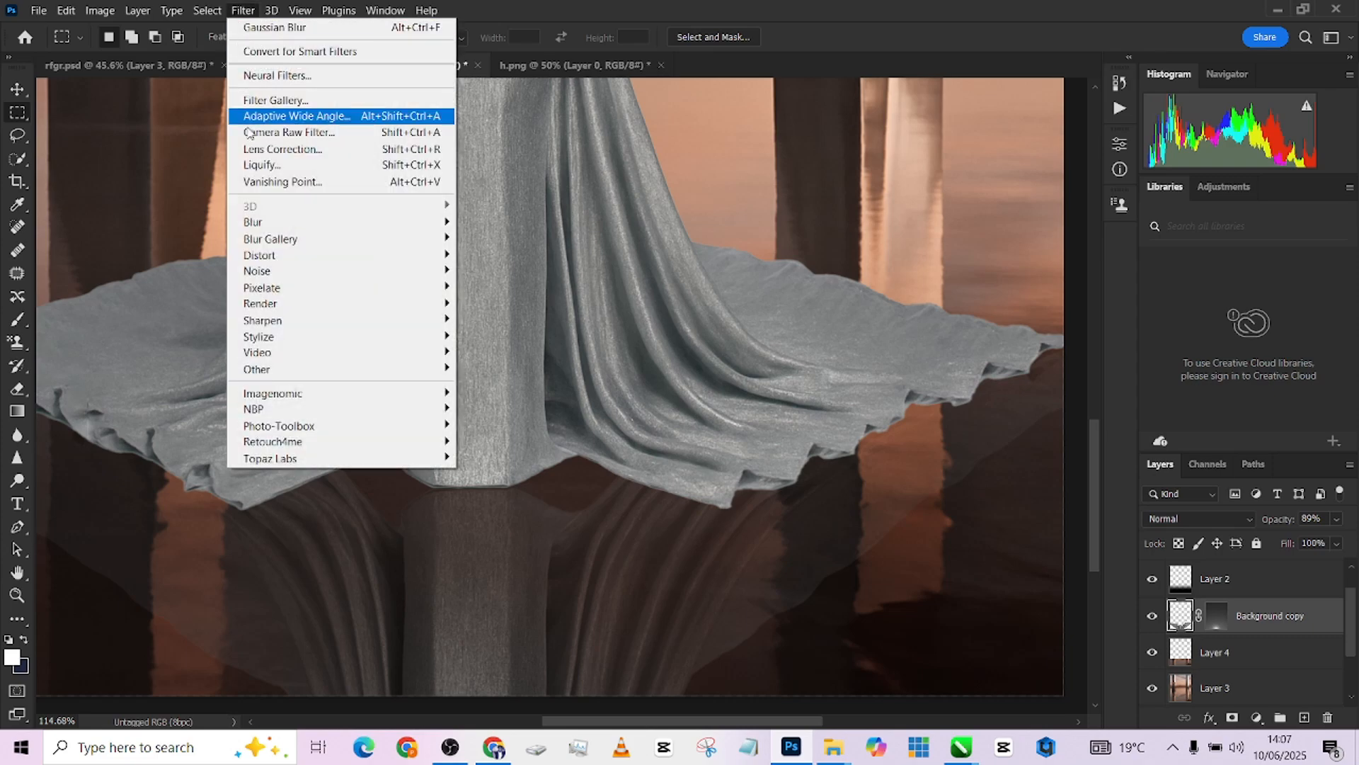
click(295, 102)
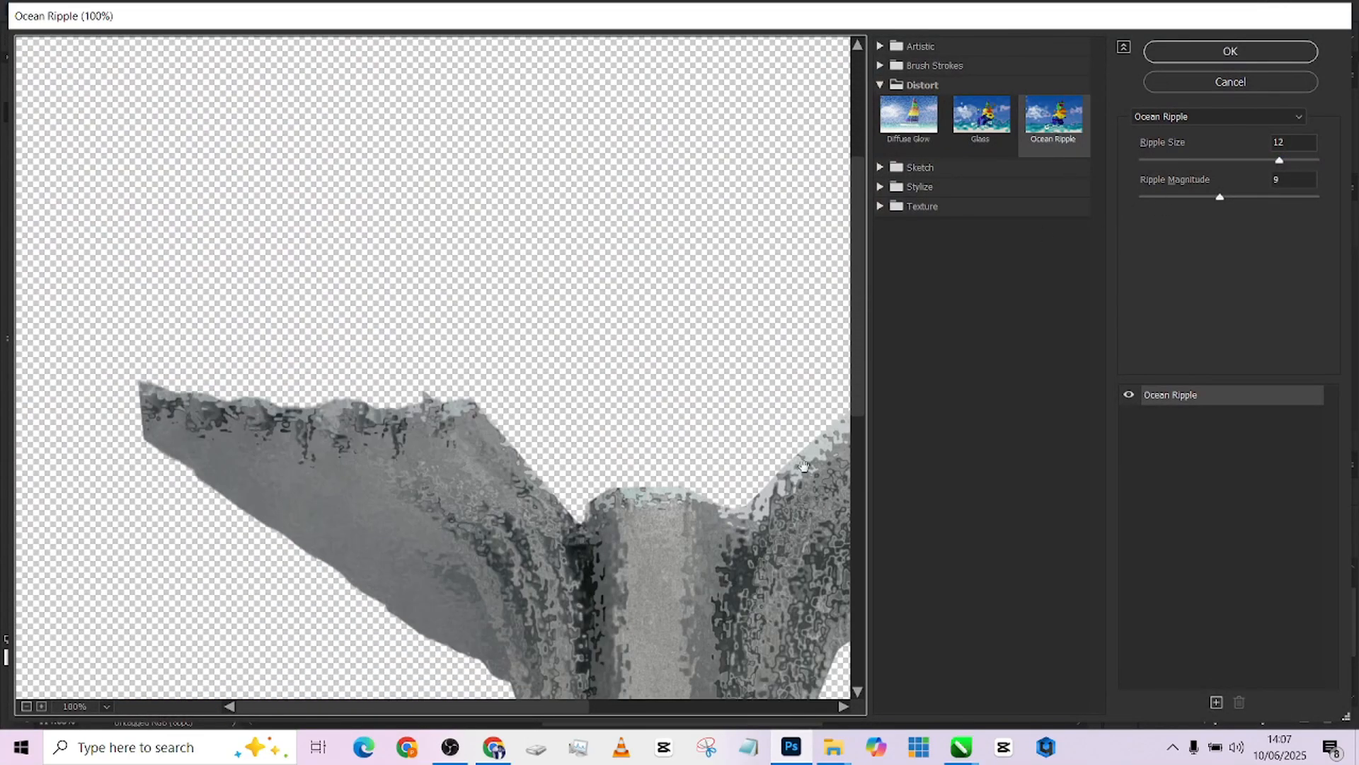
drag(752, 542, 594, 433)
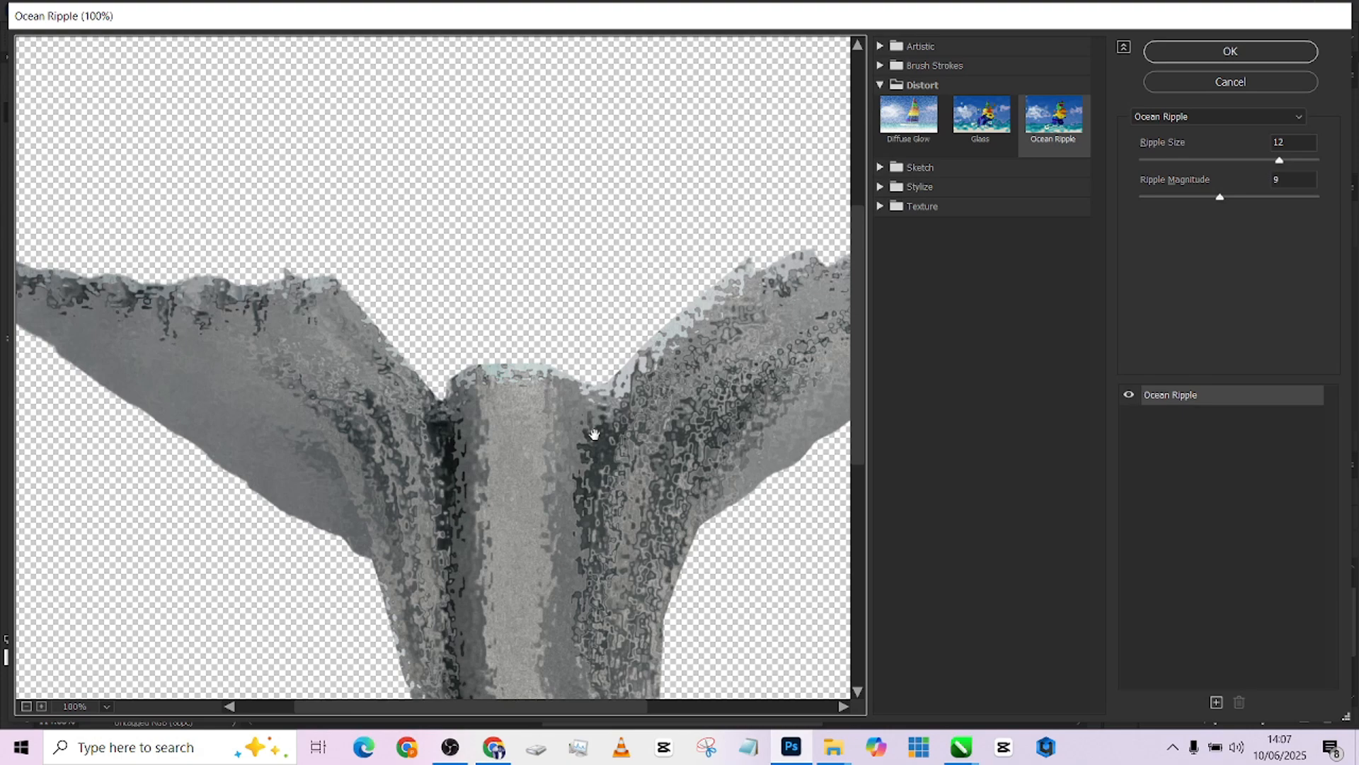
click(1231, 51)
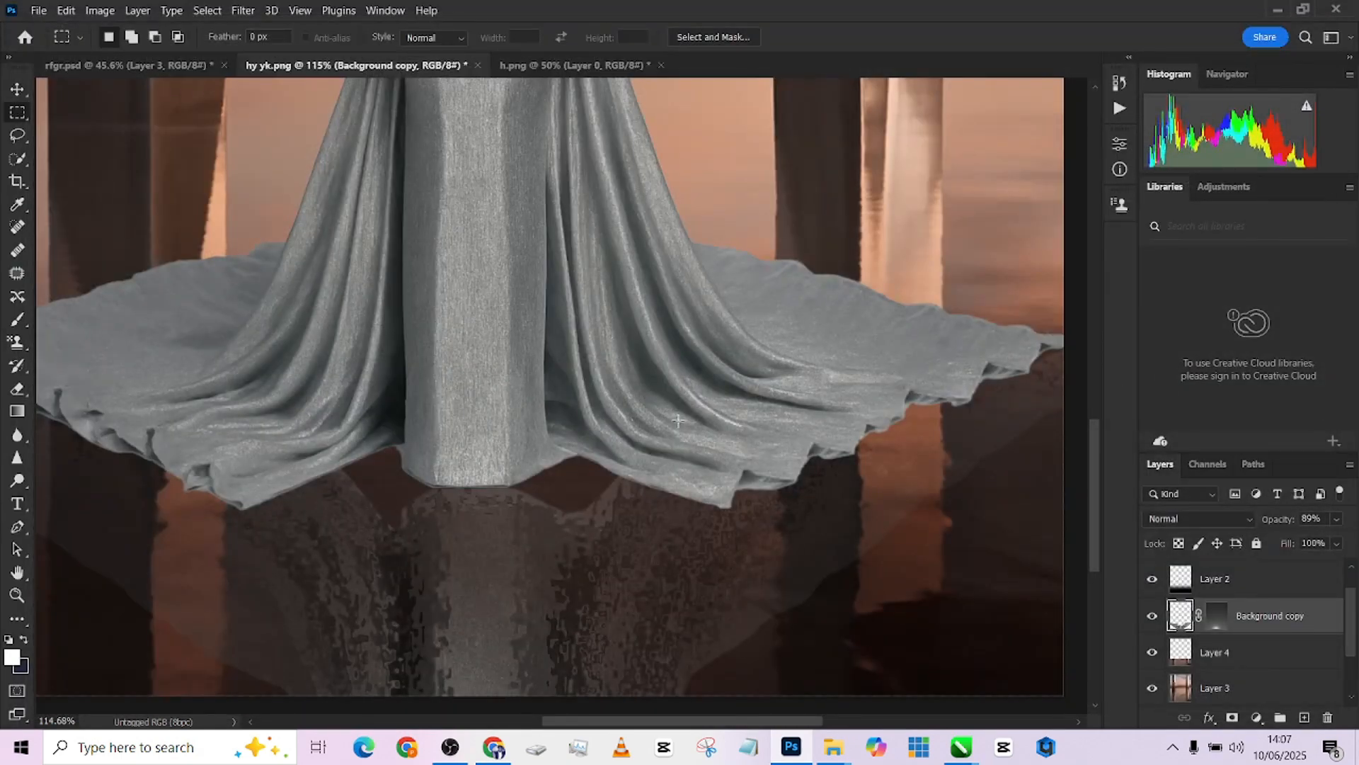
scroll(677, 420, down, 3)
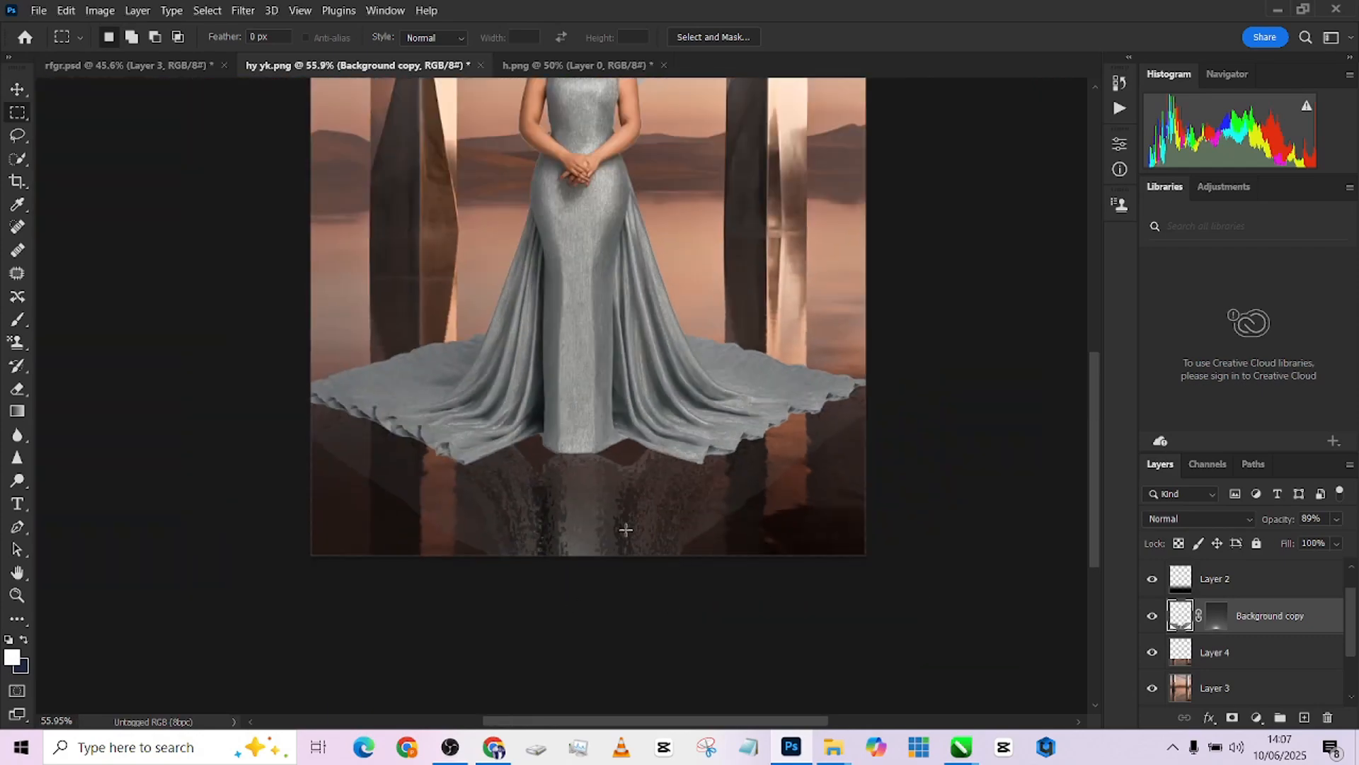
key(ctrl+z)
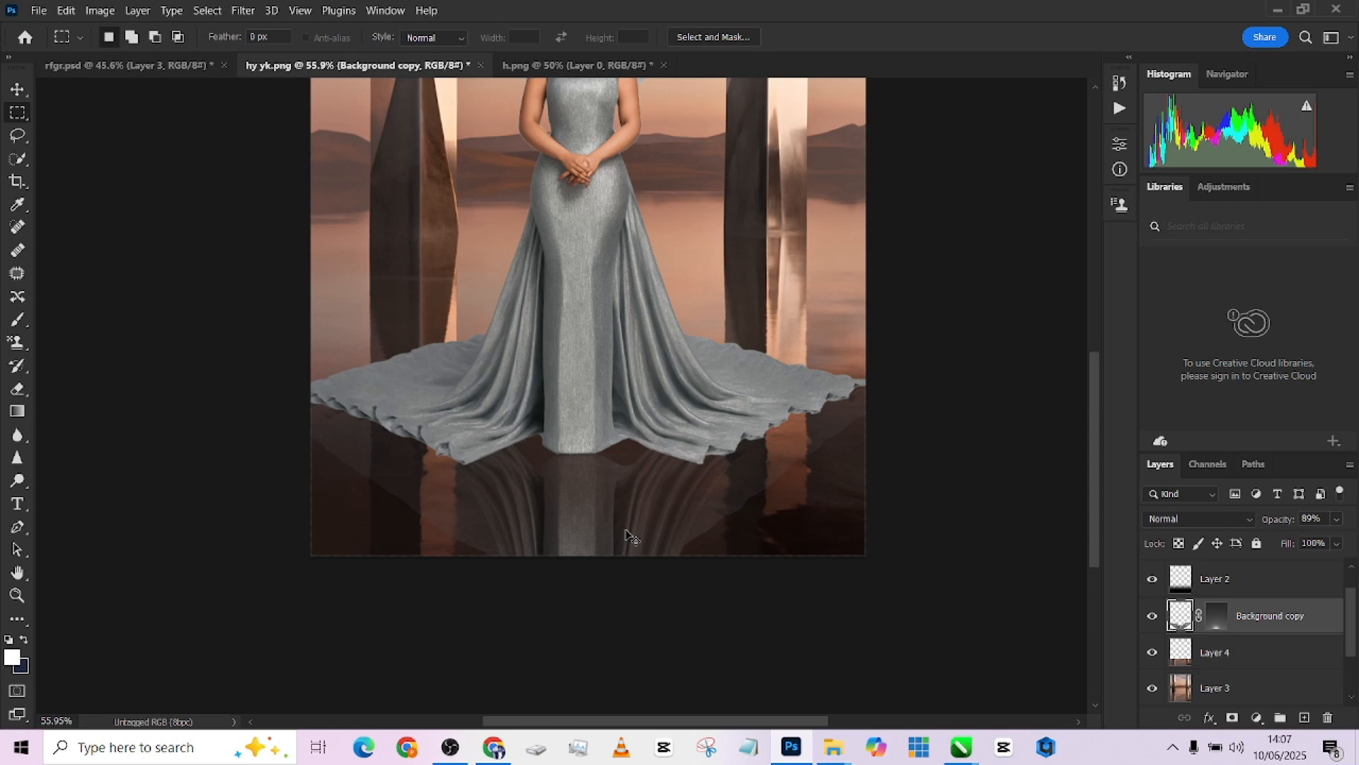
Reapply the last Filter Gallery ripple to the gown reflection and fade the filter to a lower opacity.
click(243, 10)
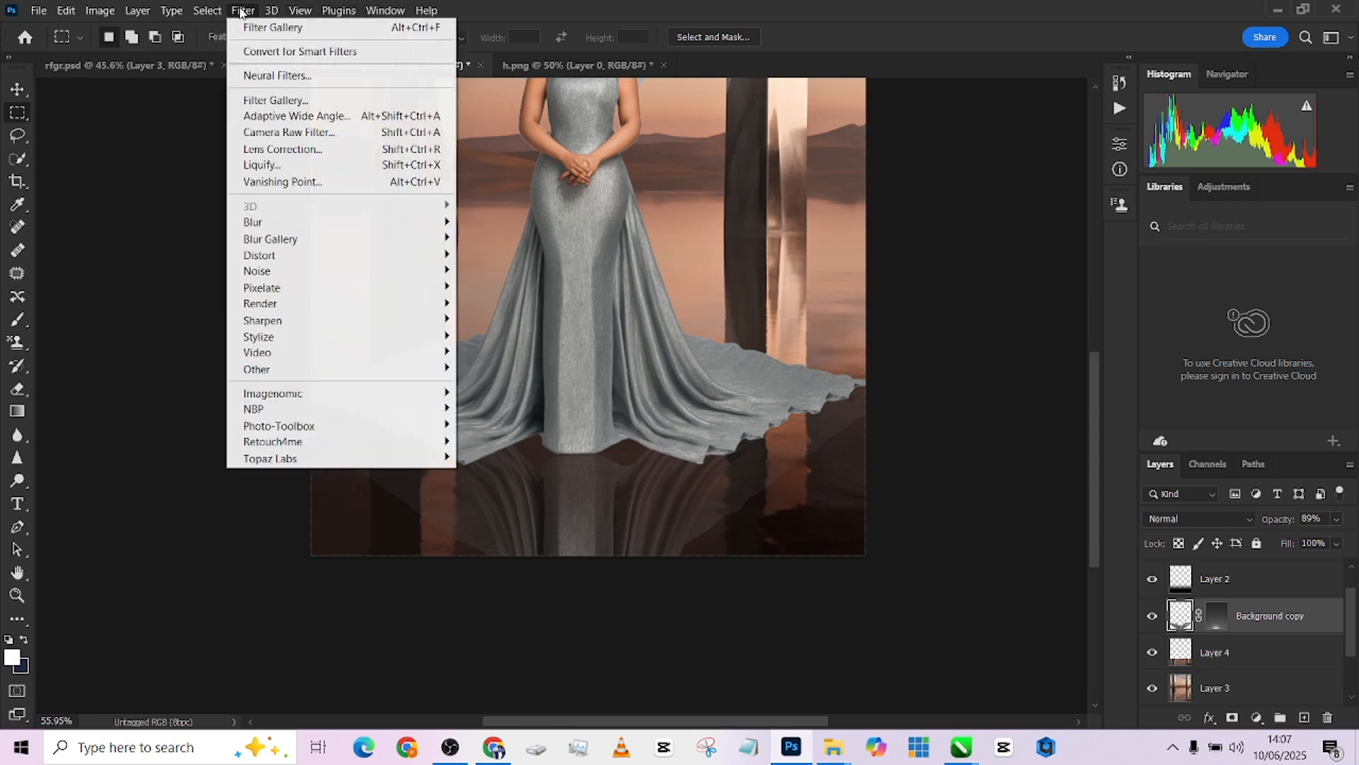
click(272, 29)
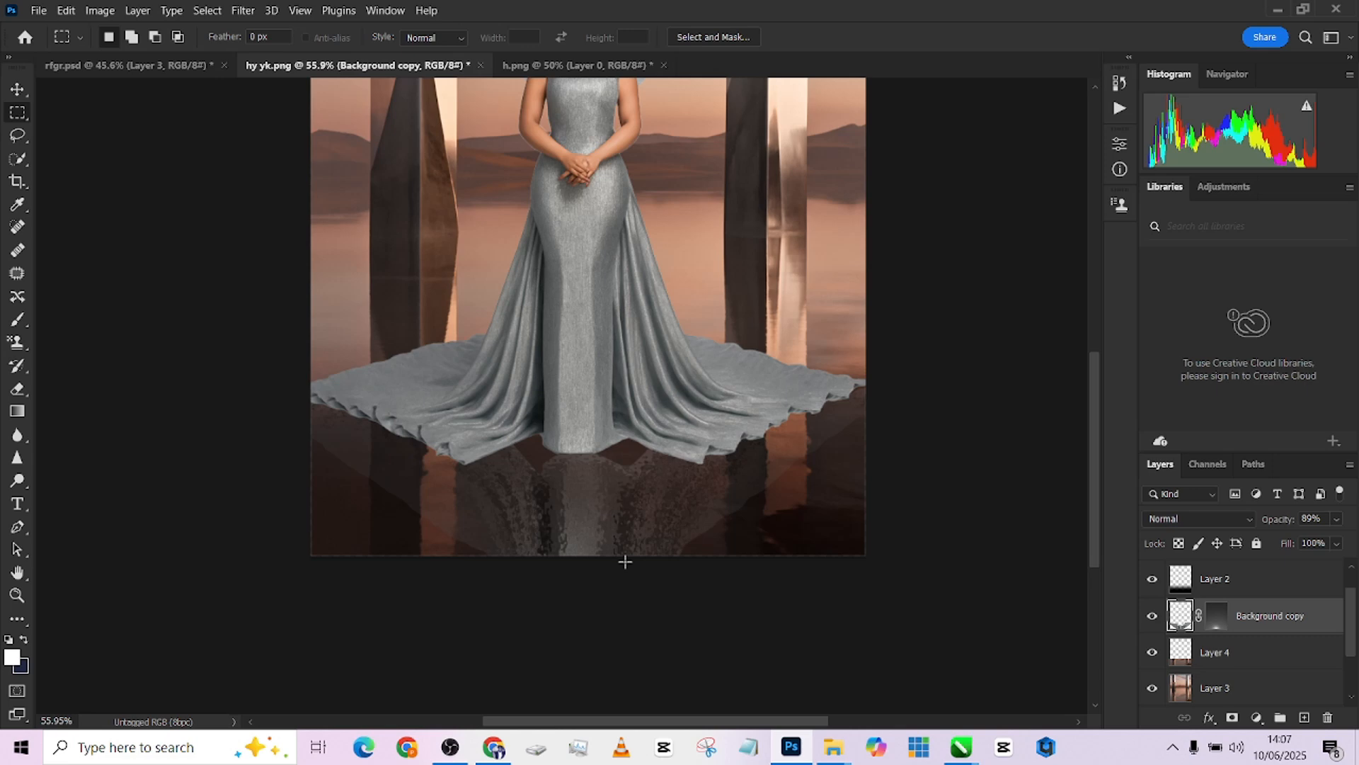
key(ctrl+shift+f)
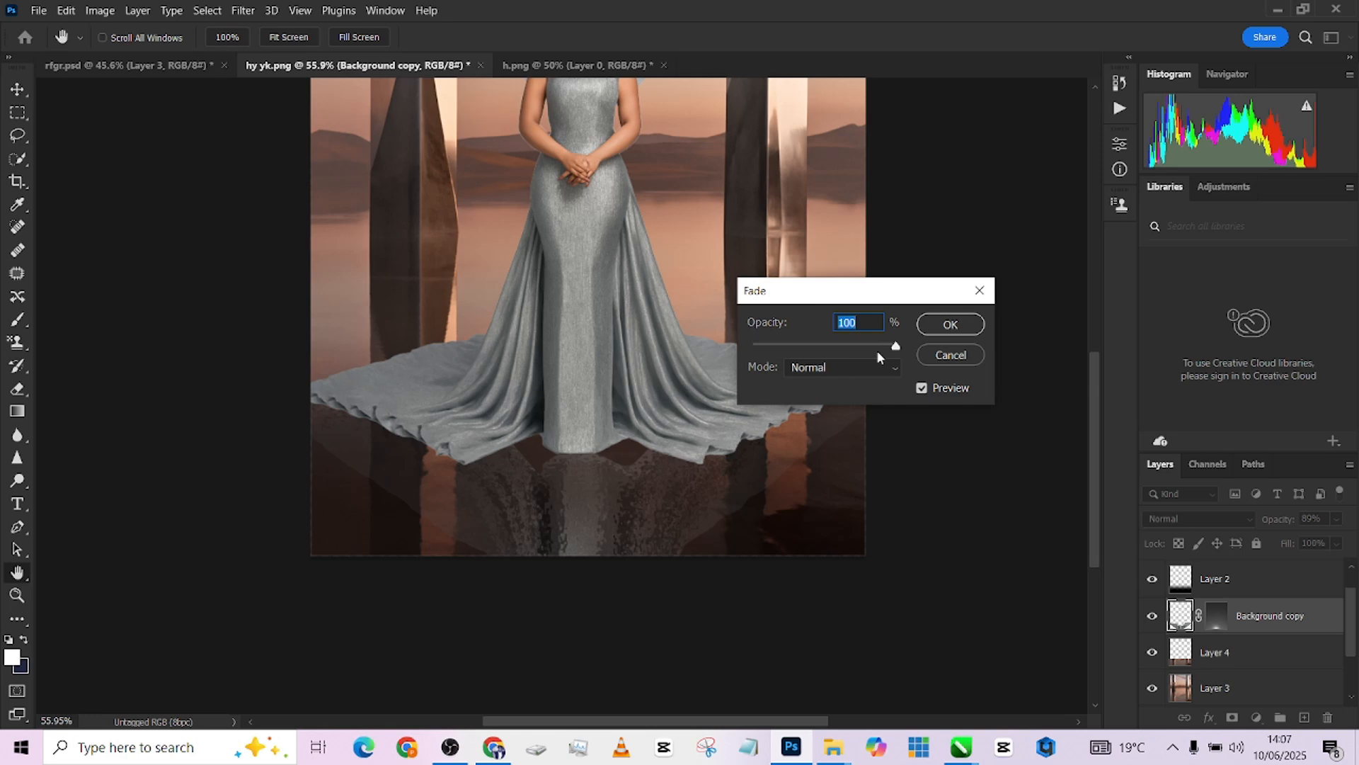
mouse_move(862, 347)
mouse_down()
mouse_move(830, 354)
mouse_move(845, 349)
mouse_up()
click(951, 324)
key(m)
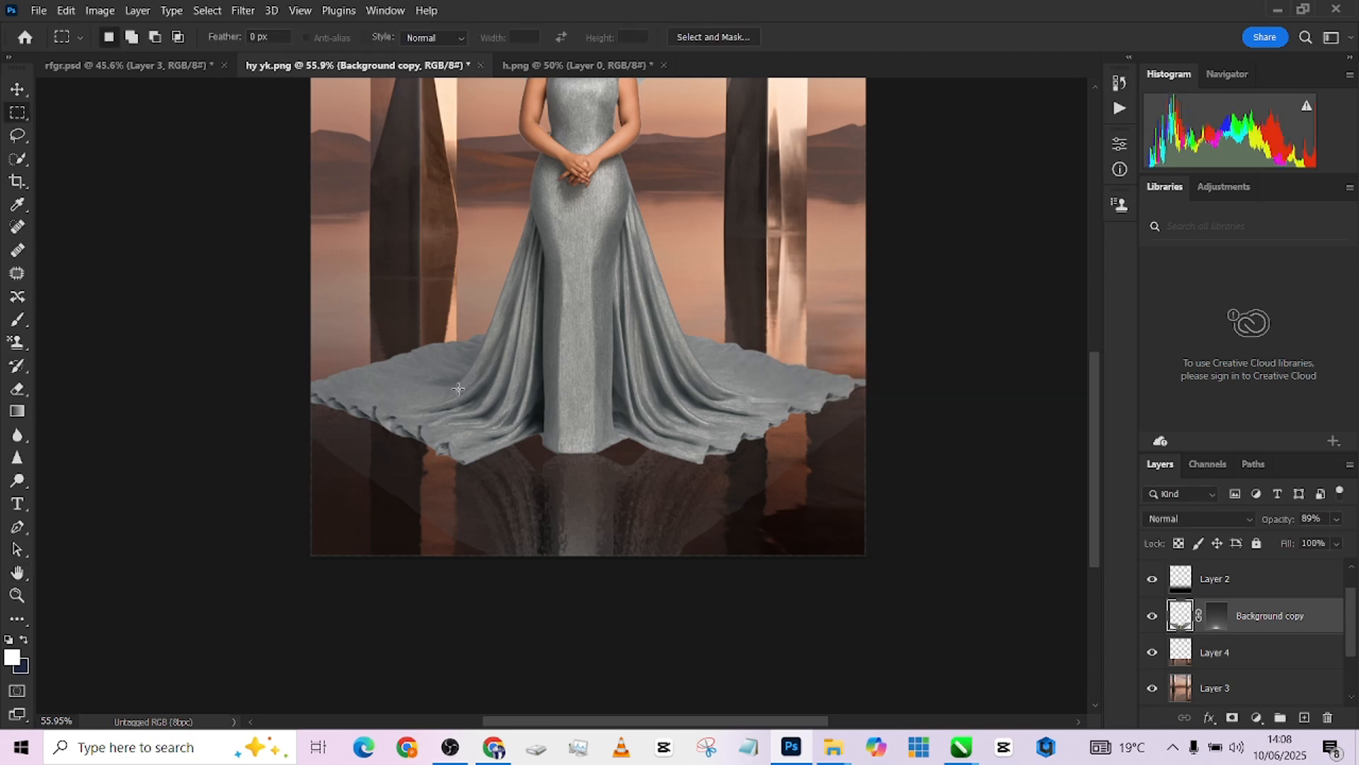
Soften the rippled gown reflection with a Gaussian Blur of 5.0 pixels radius.
click(241, 11)
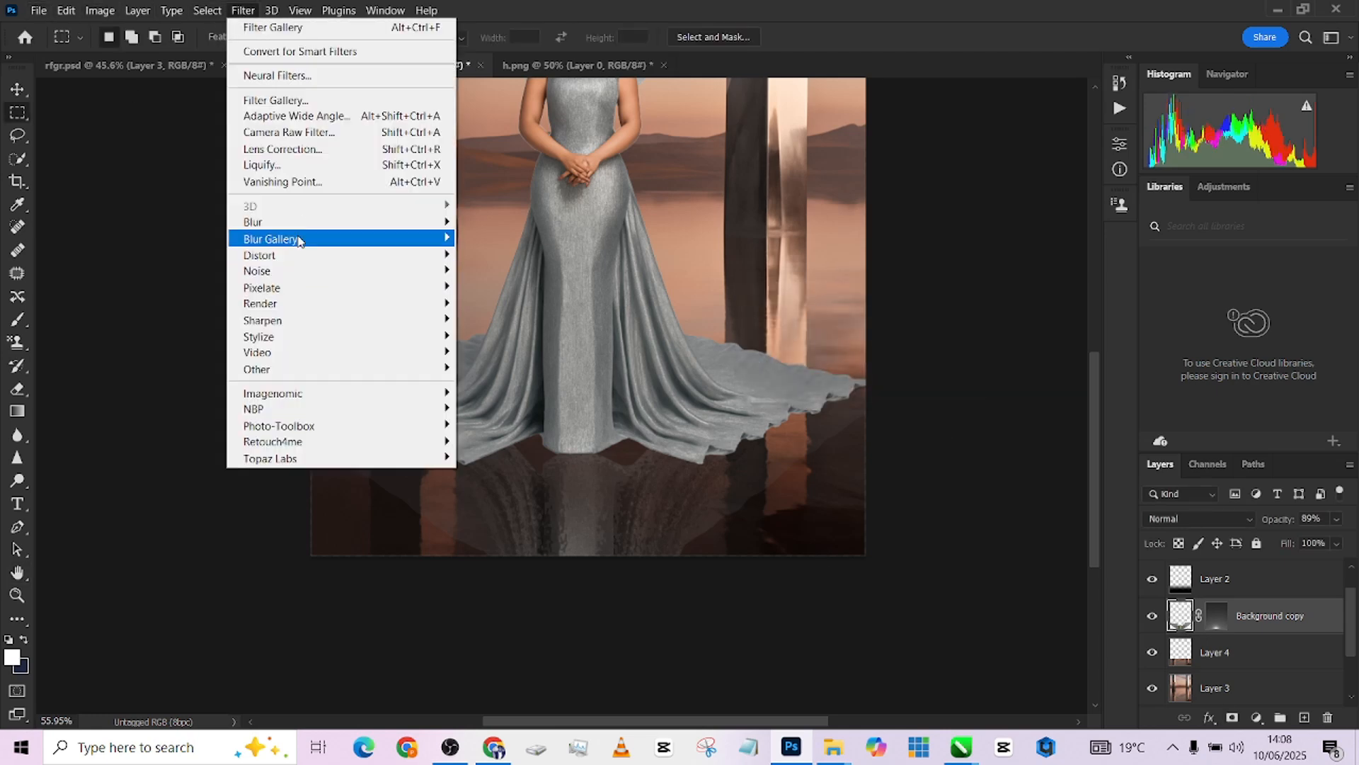
mouse_move(303, 222)
click(503, 287)
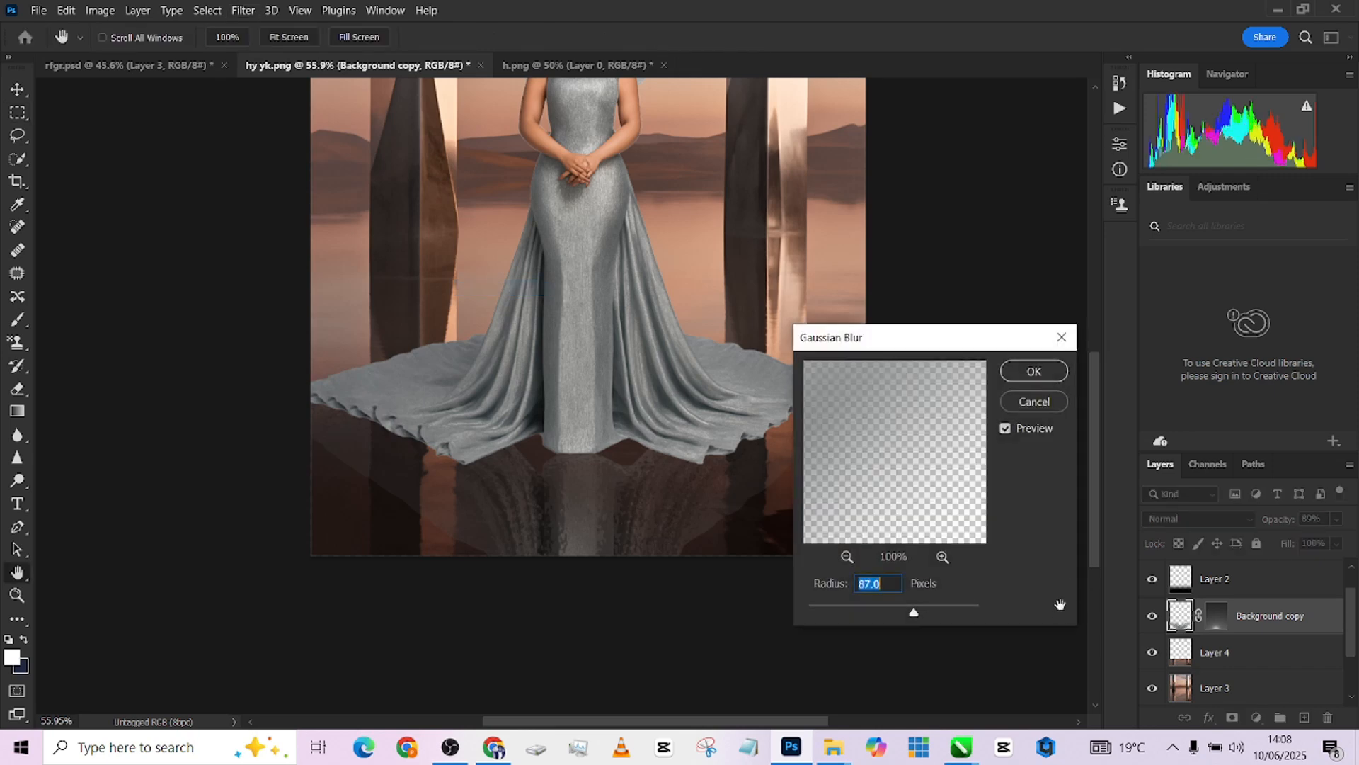
drag(869, 604, 855, 612)
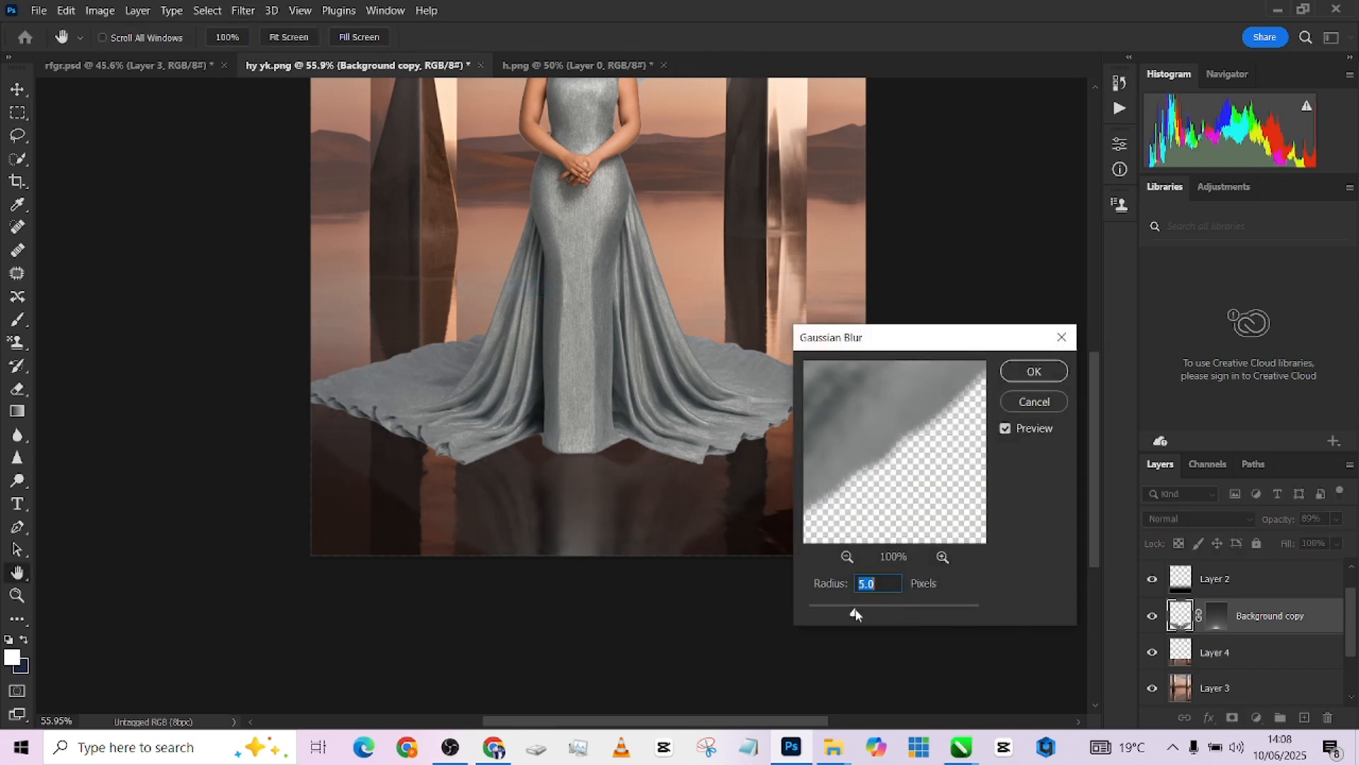
click(1035, 370)
Review the whole composite, and switch to rfgr.psd to toggle Color Fill 2 and examine its effect on the floor.
drag(765, 347, 756, 504)
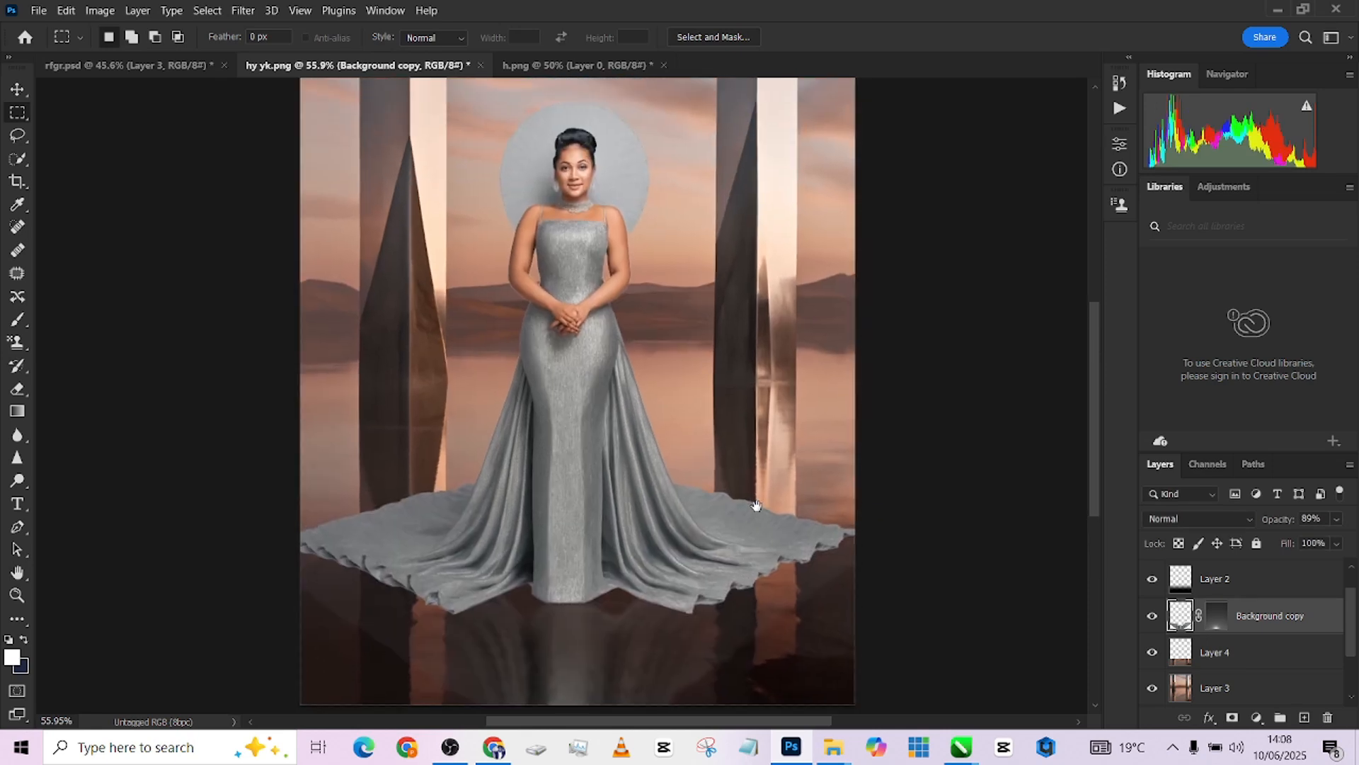
scroll(757, 504, down, 2)
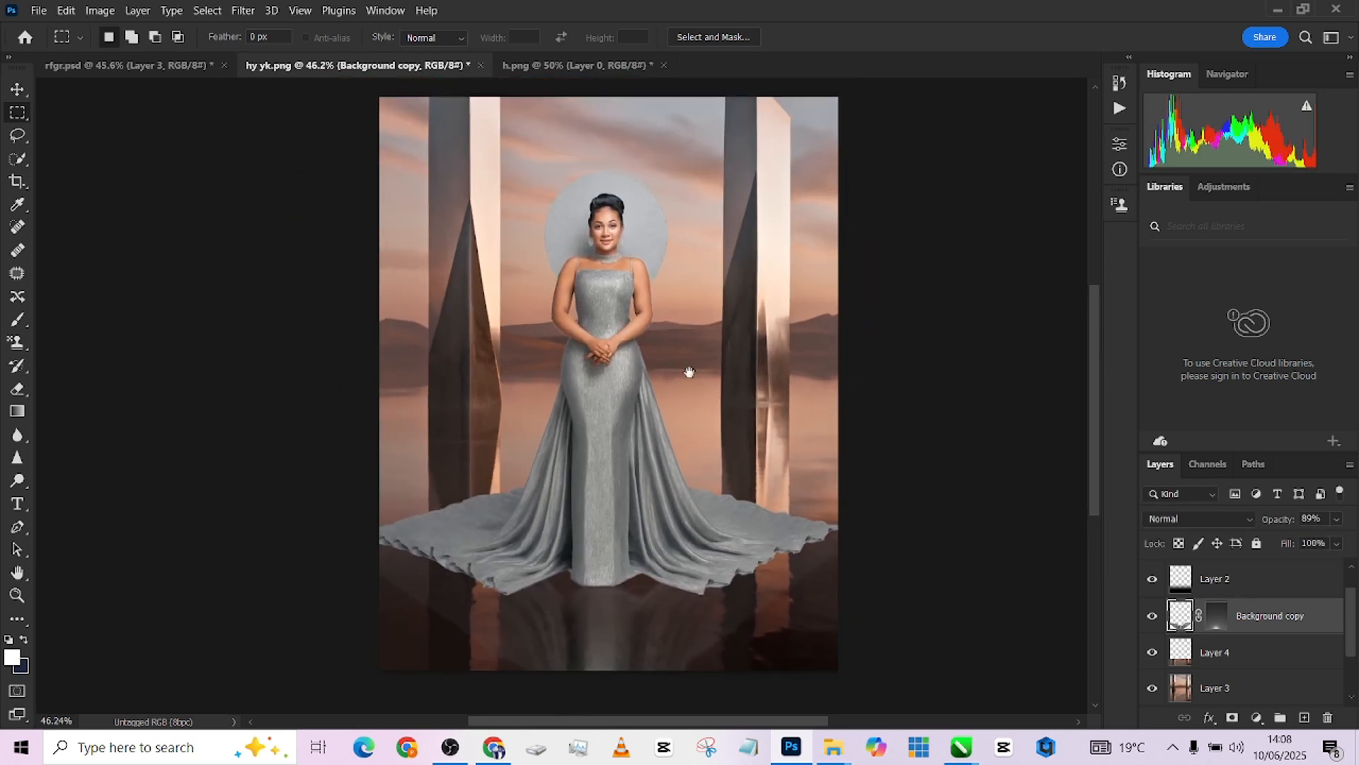
drag(689, 372, 662, 410)
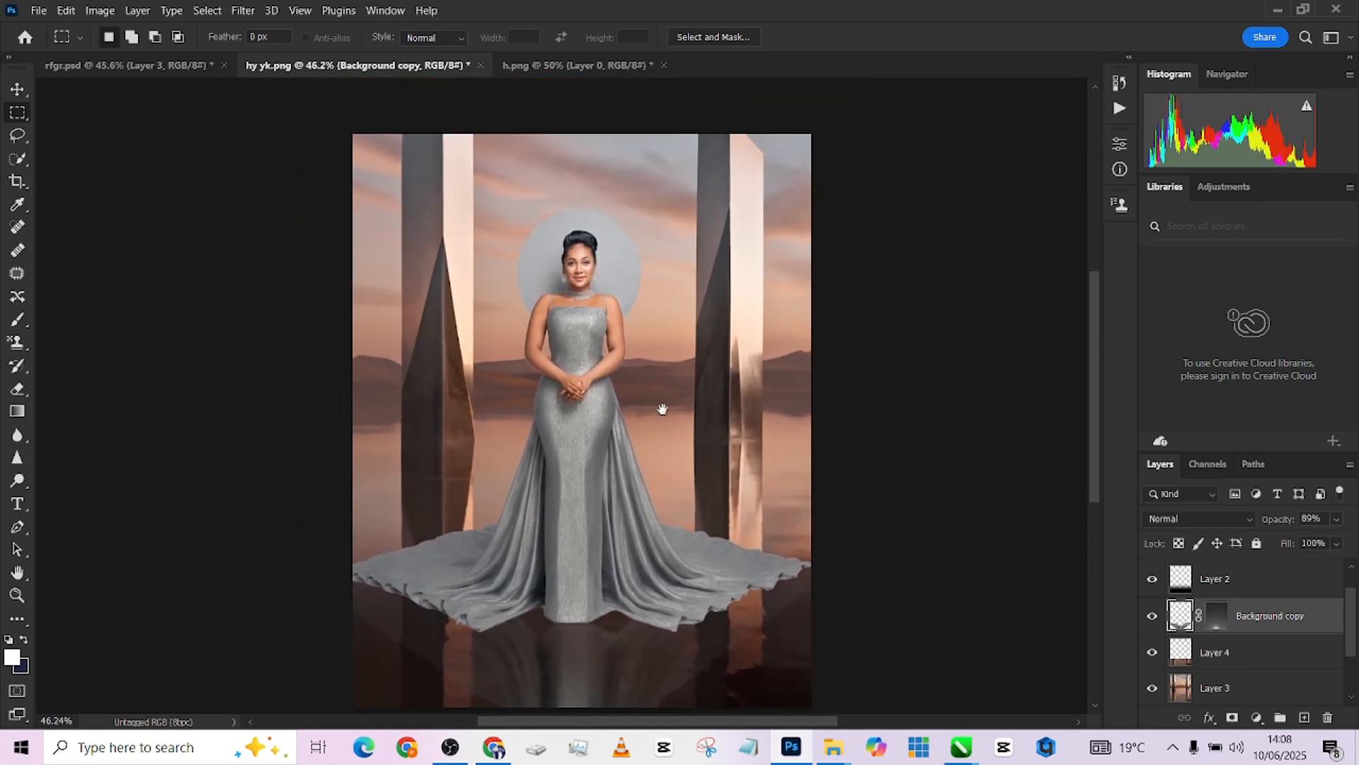
click(180, 63)
scroll(1179, 648, up, 3)
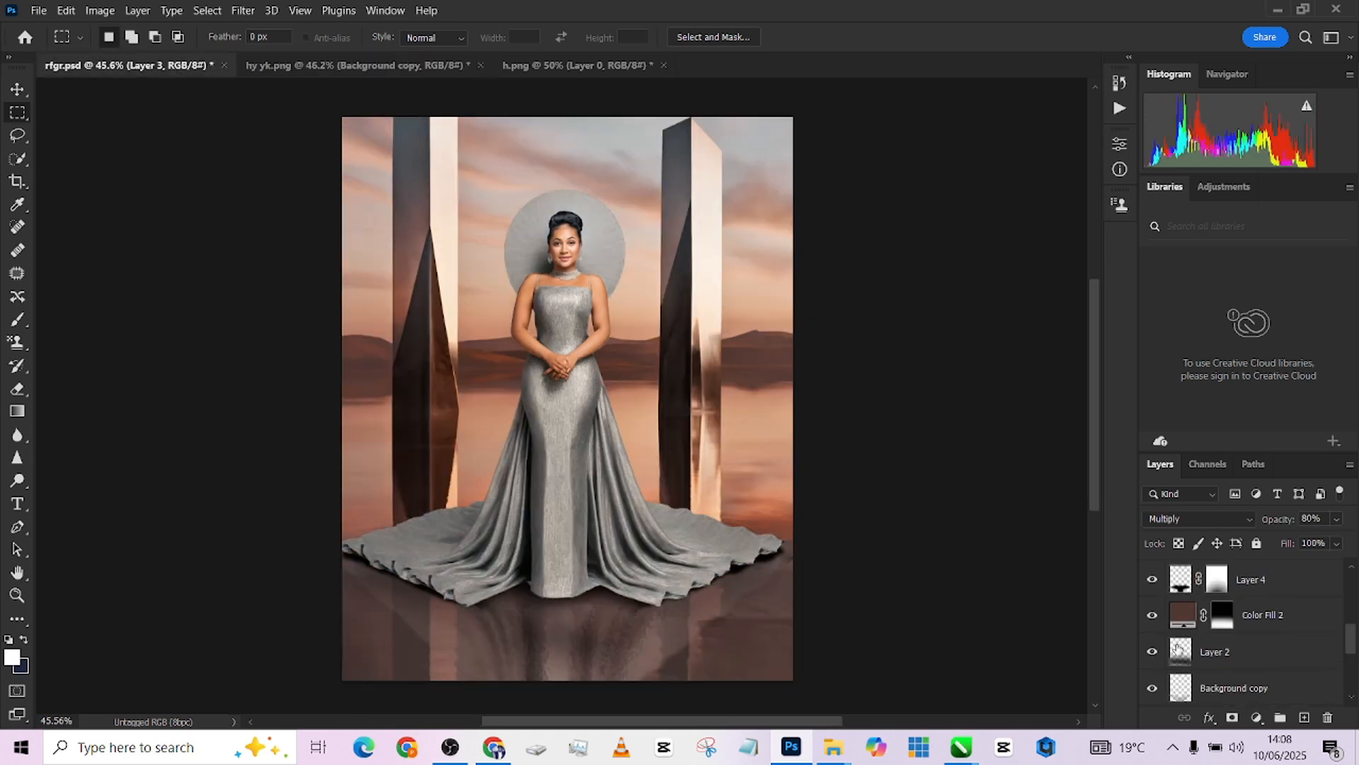
click(1153, 615)
click(1153, 616)
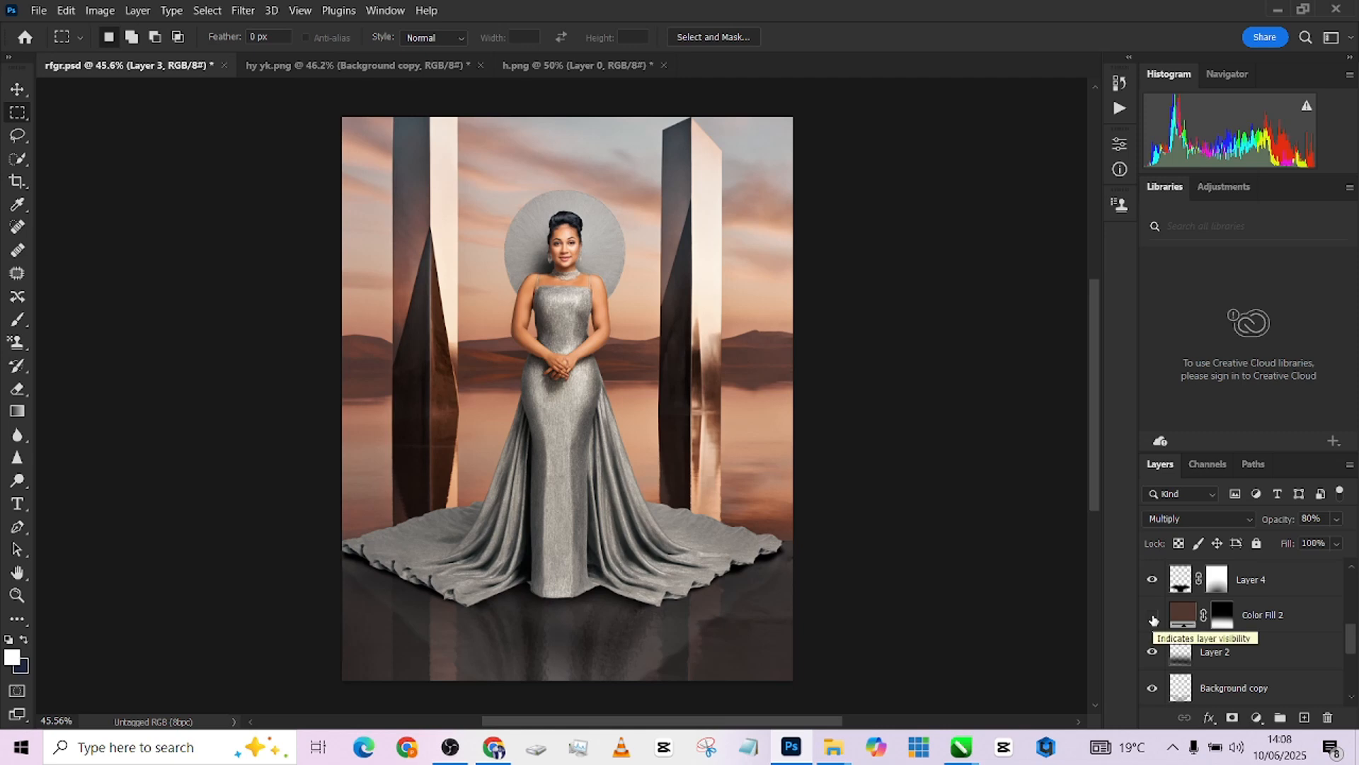
click(1153, 616)
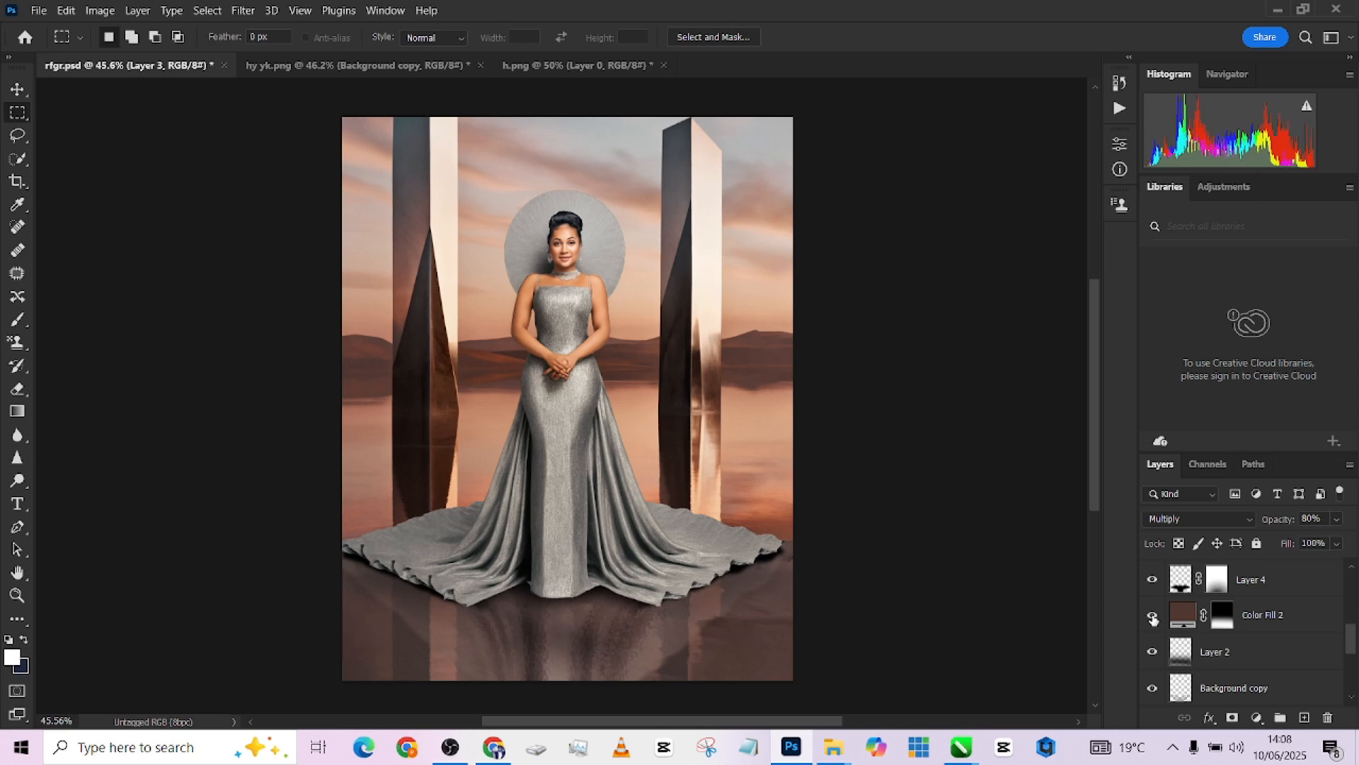
Return to hy yk.png and add a solid colour fill masked to Layer 2's floor strip, using brown 5f3f2f sampled from the pillar.
click(344, 61)
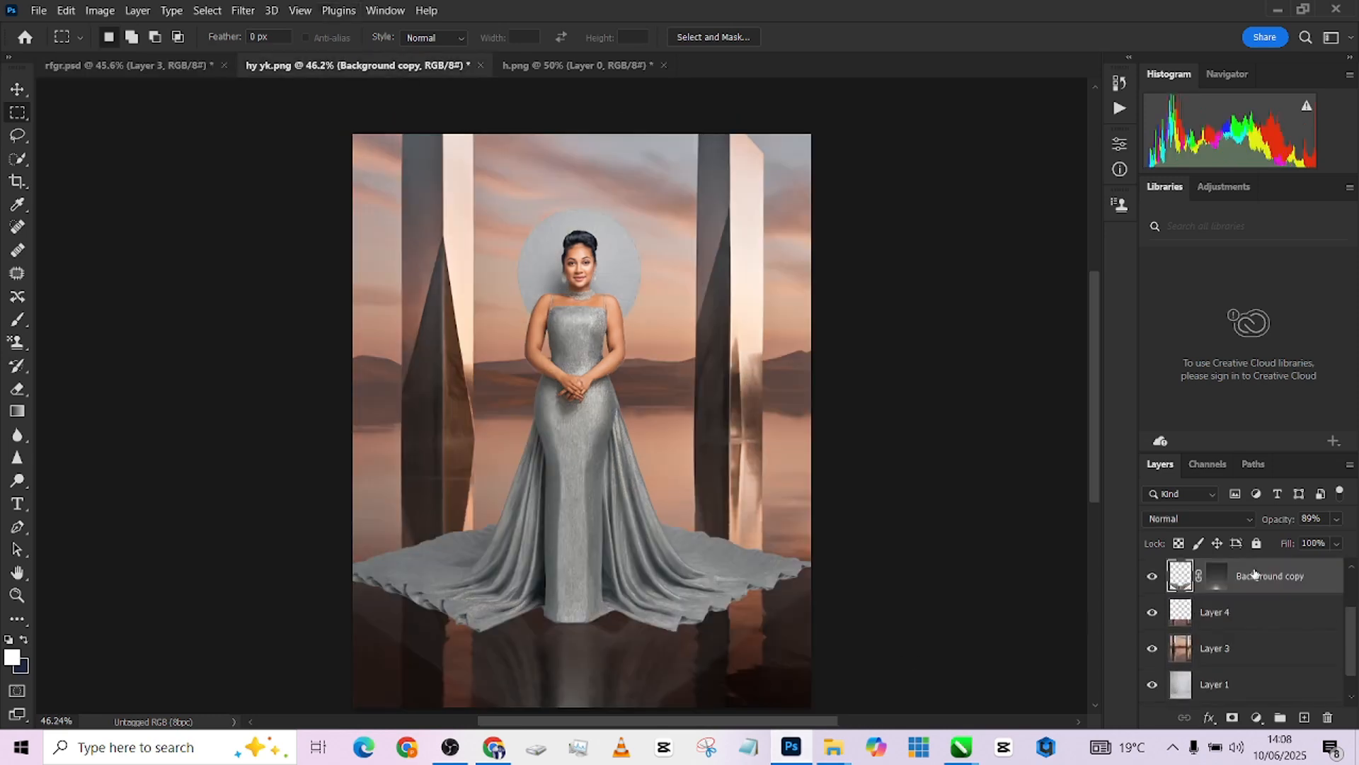
scroll(1273, 660, up, 2)
click(1187, 613)
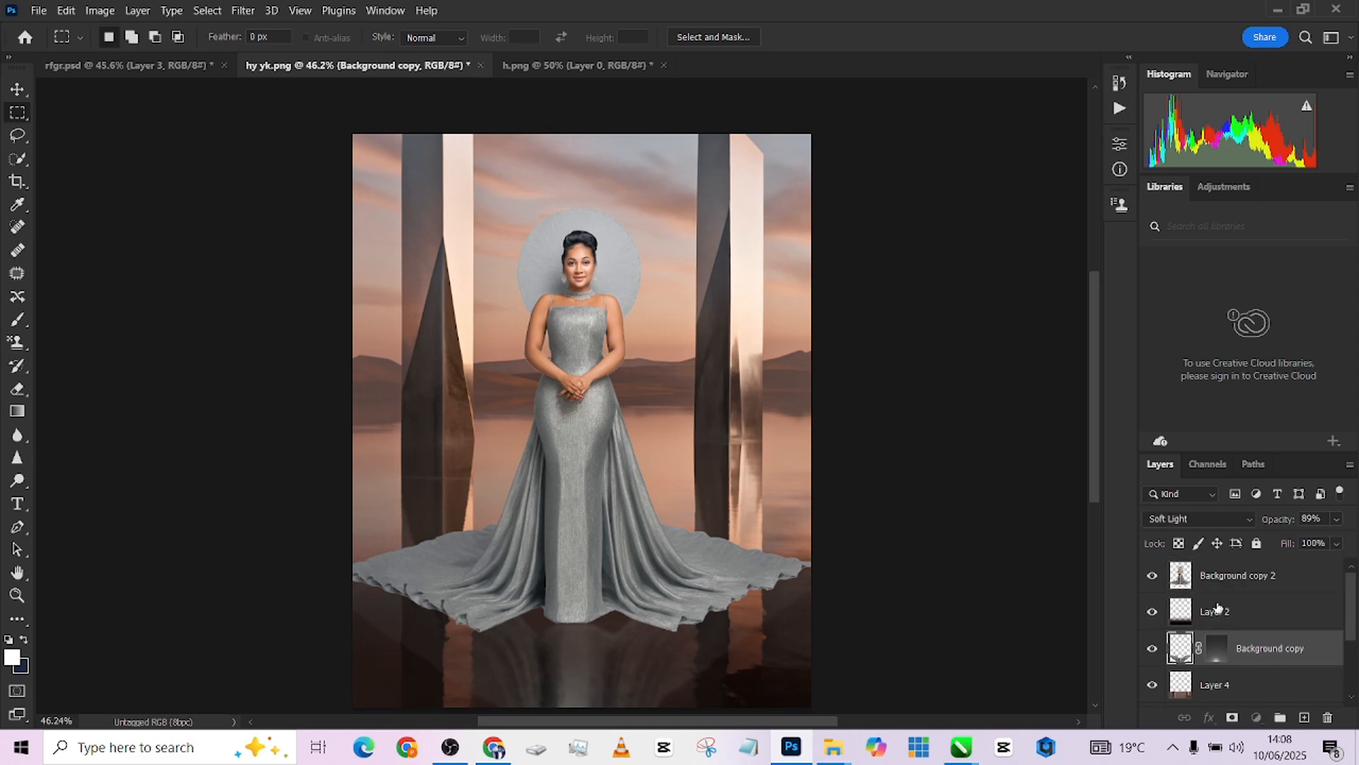
ctrl+click(1179, 621)
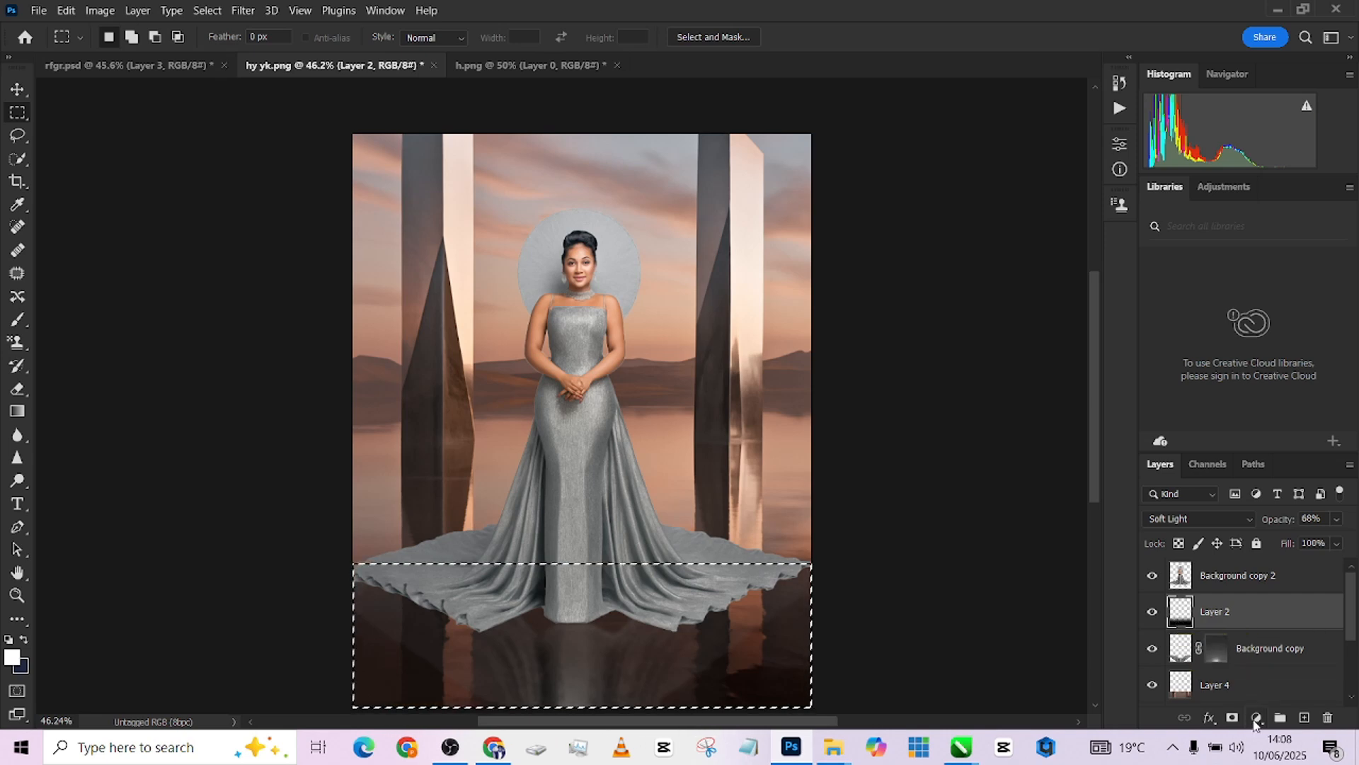
click(1256, 718)
click(1258, 410)
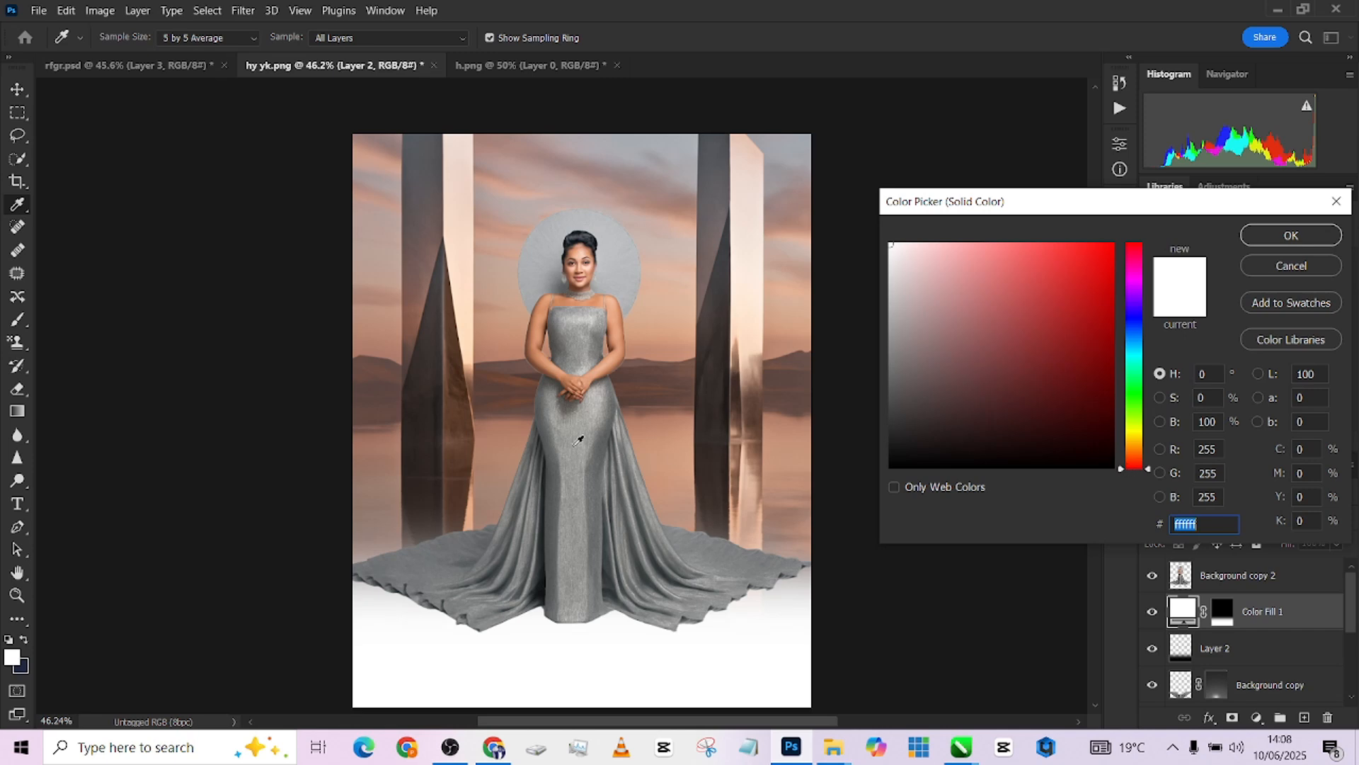
click(452, 399)
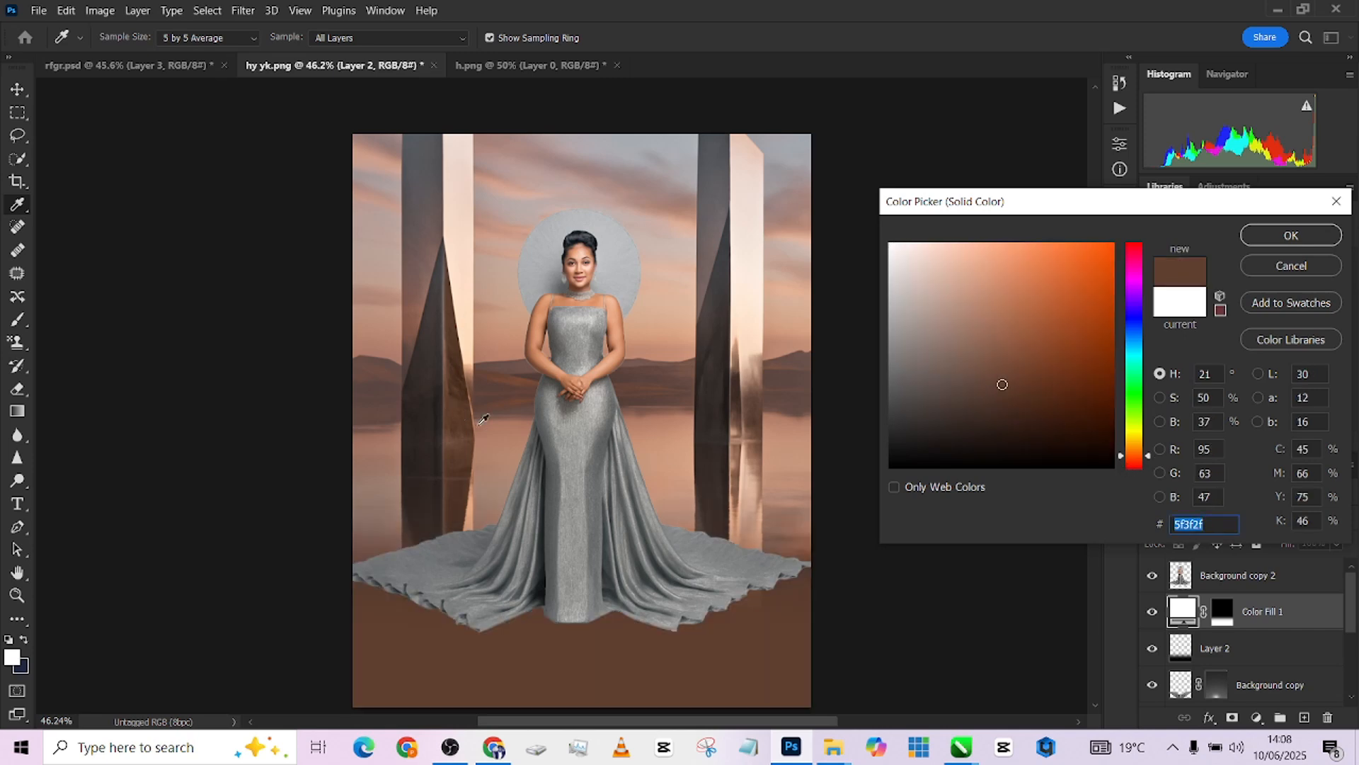
click(1291, 235)
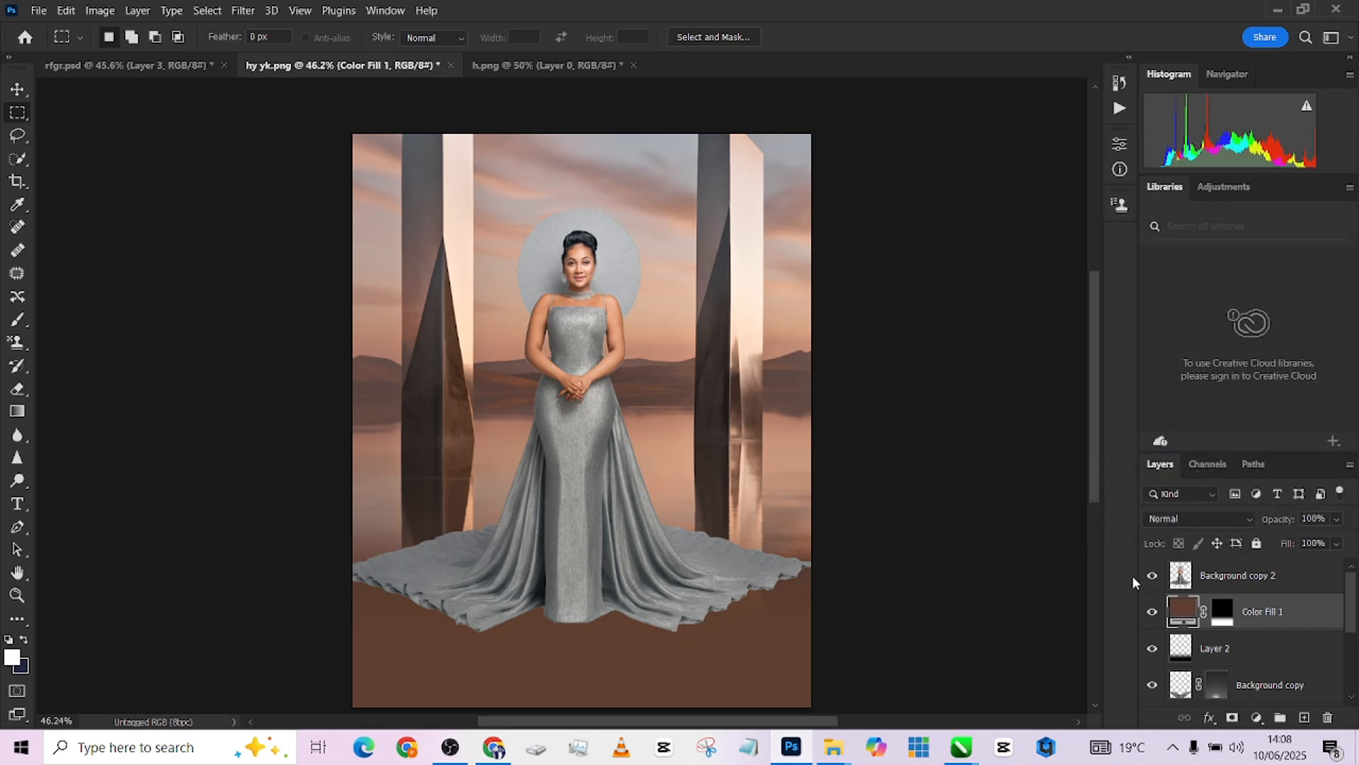
Compare several blend modes on the brown Color Fill 1 layer, settle on Hard Light, and check its effect on the floor.
click(1148, 521)
click(1151, 523)
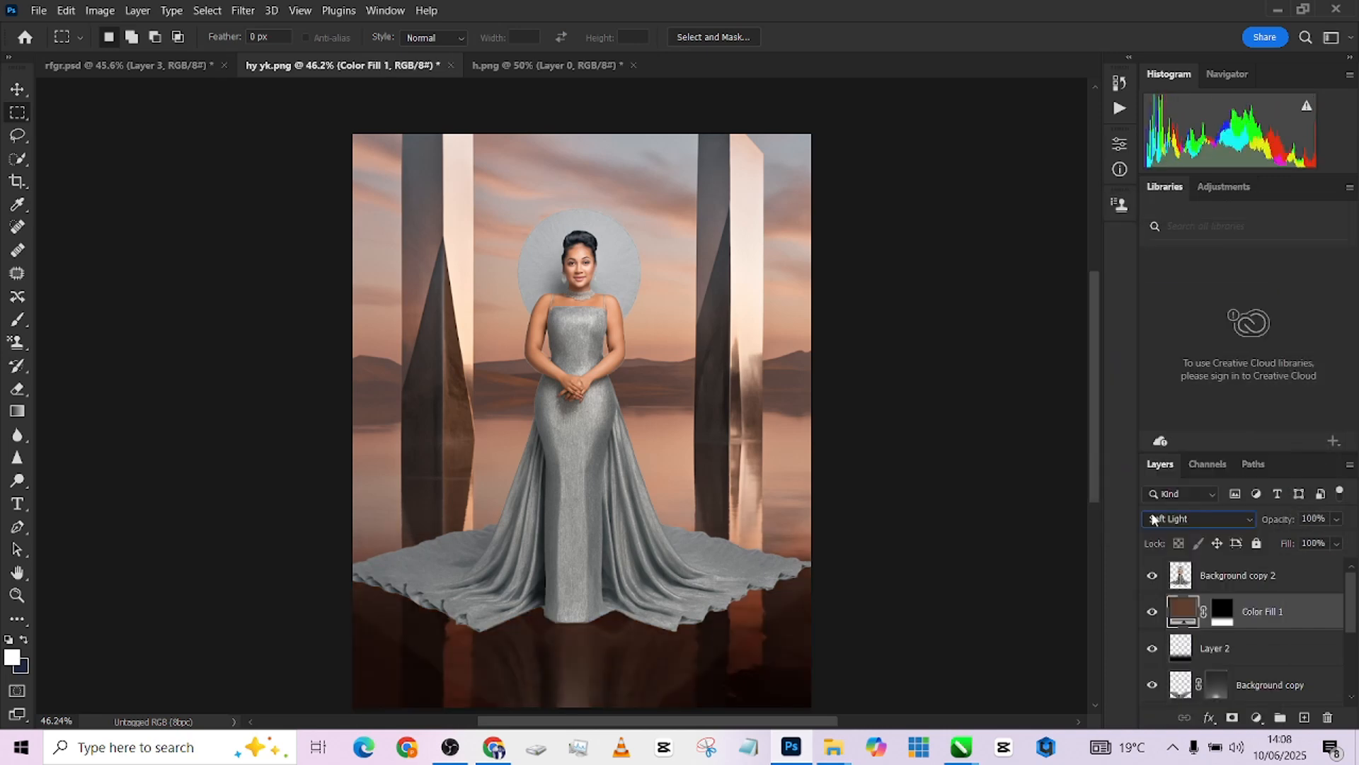
scroll(1153, 520, up, 4)
scroll(1153, 521, up, 2)
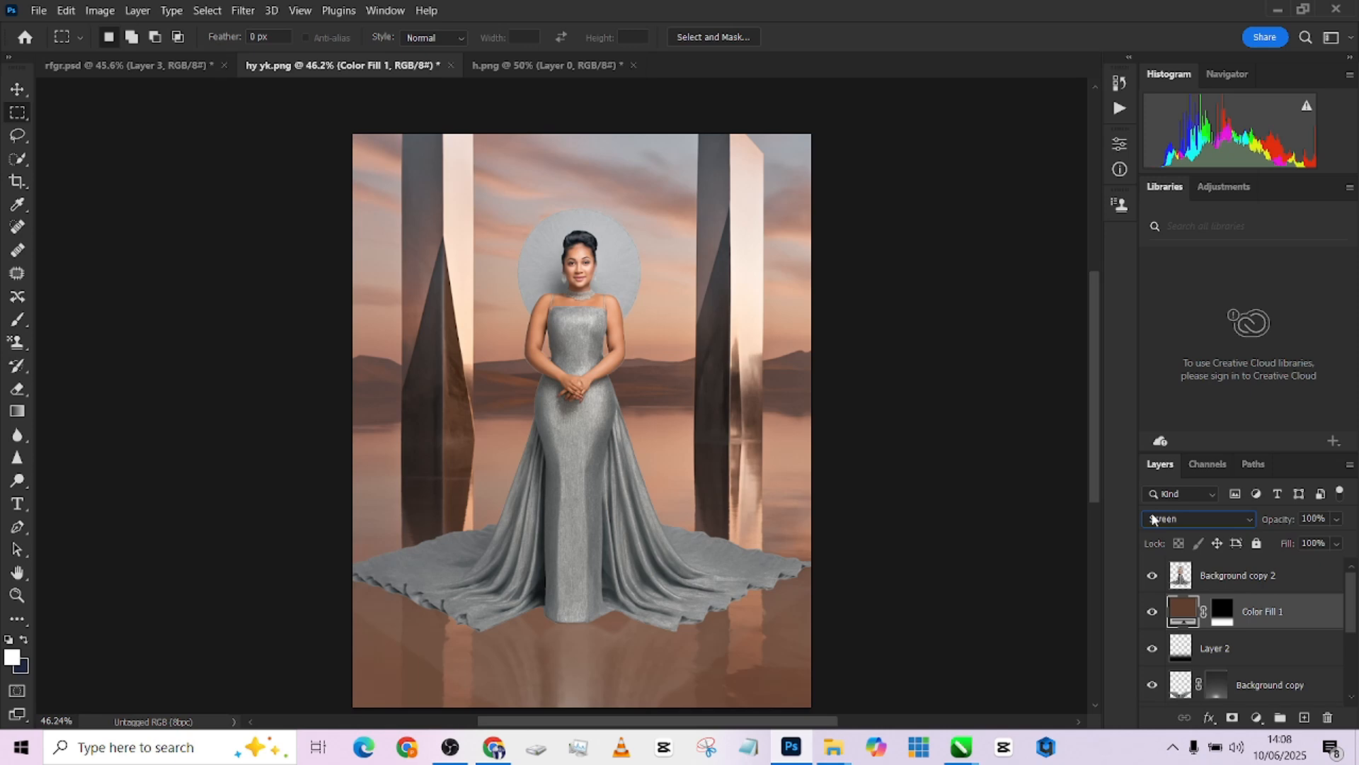
scroll(1151, 519, up, 3)
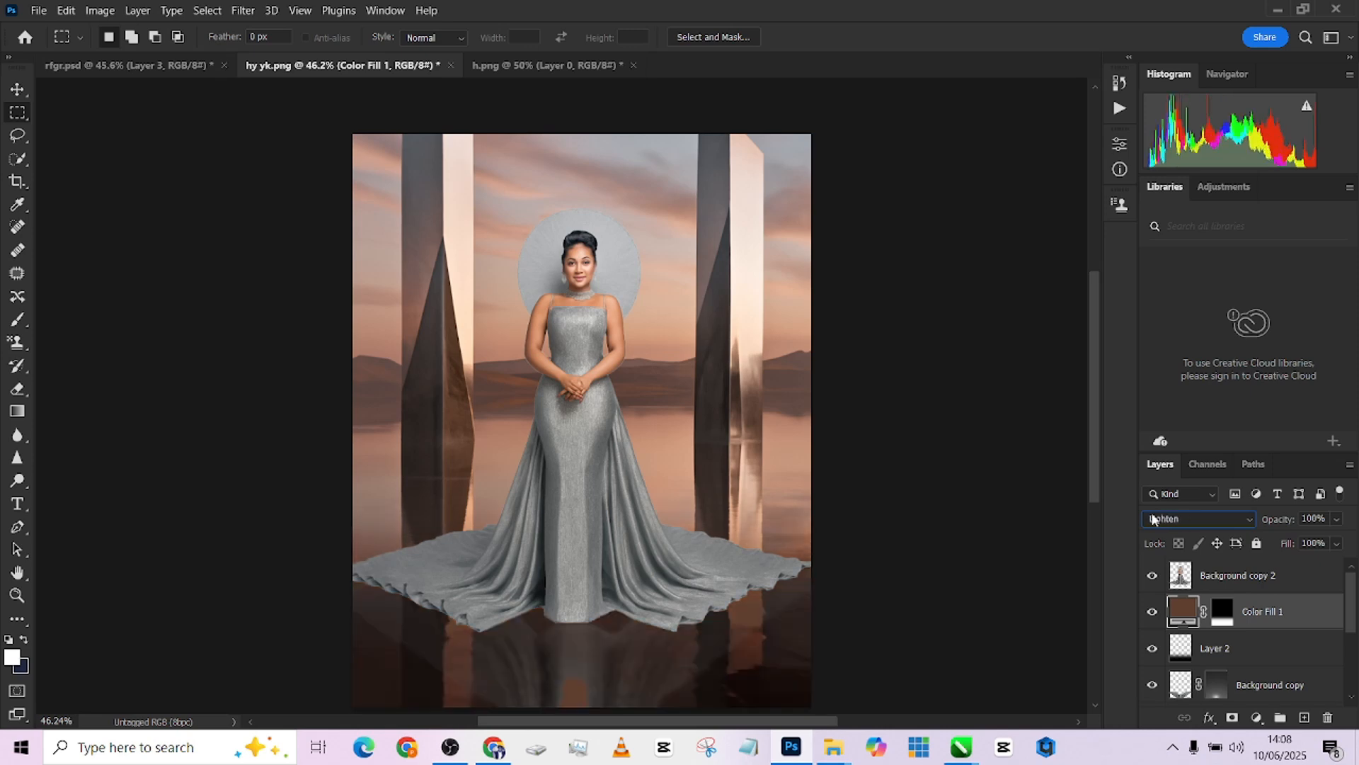
scroll(1152, 519, down, 3)
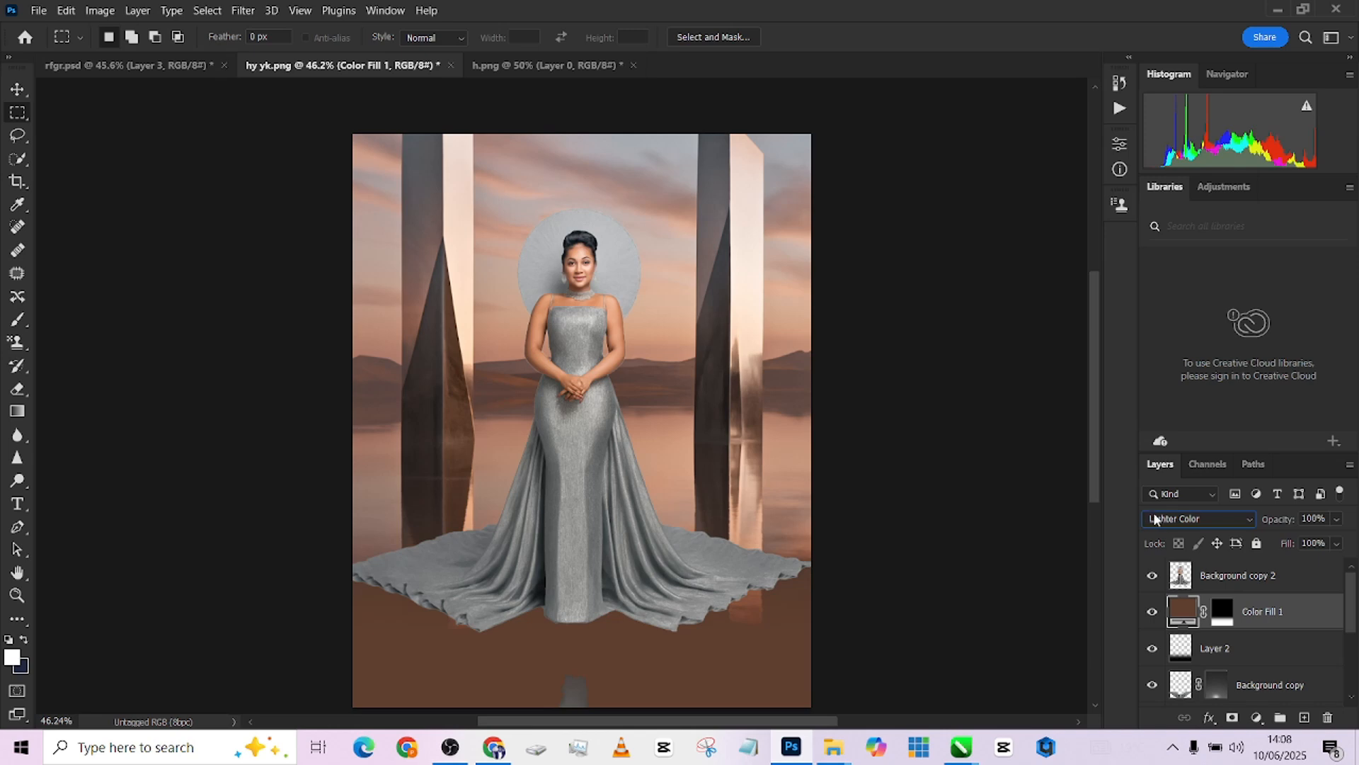
click(1153, 519)
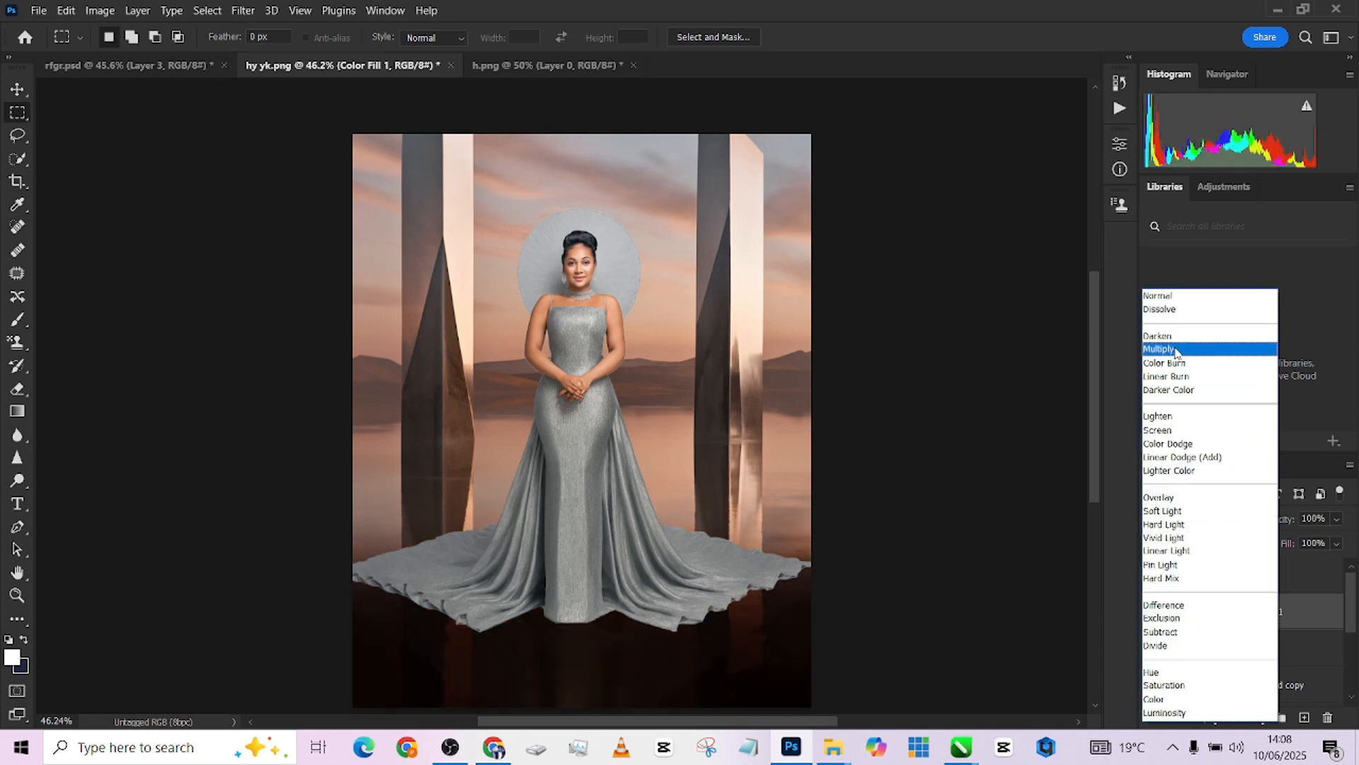
click(1178, 524)
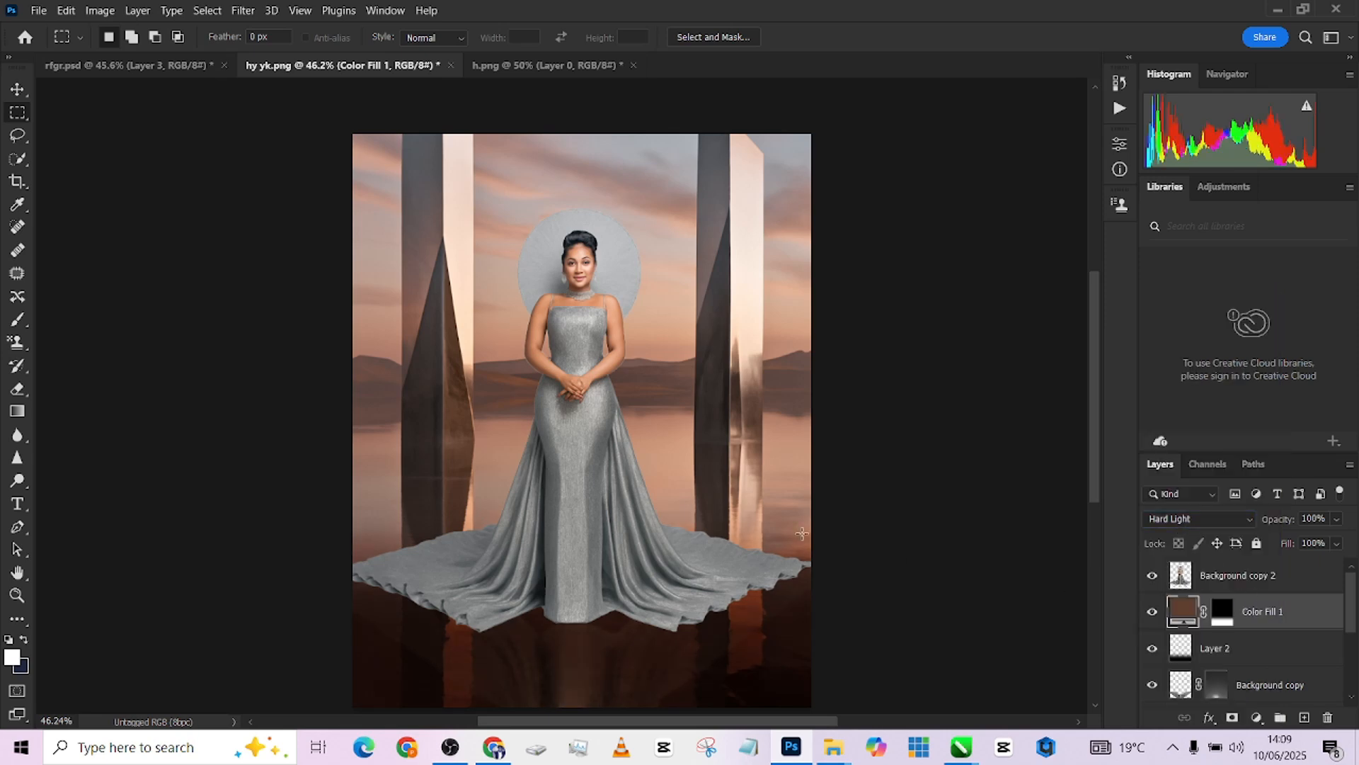
drag(692, 541, 645, 477)
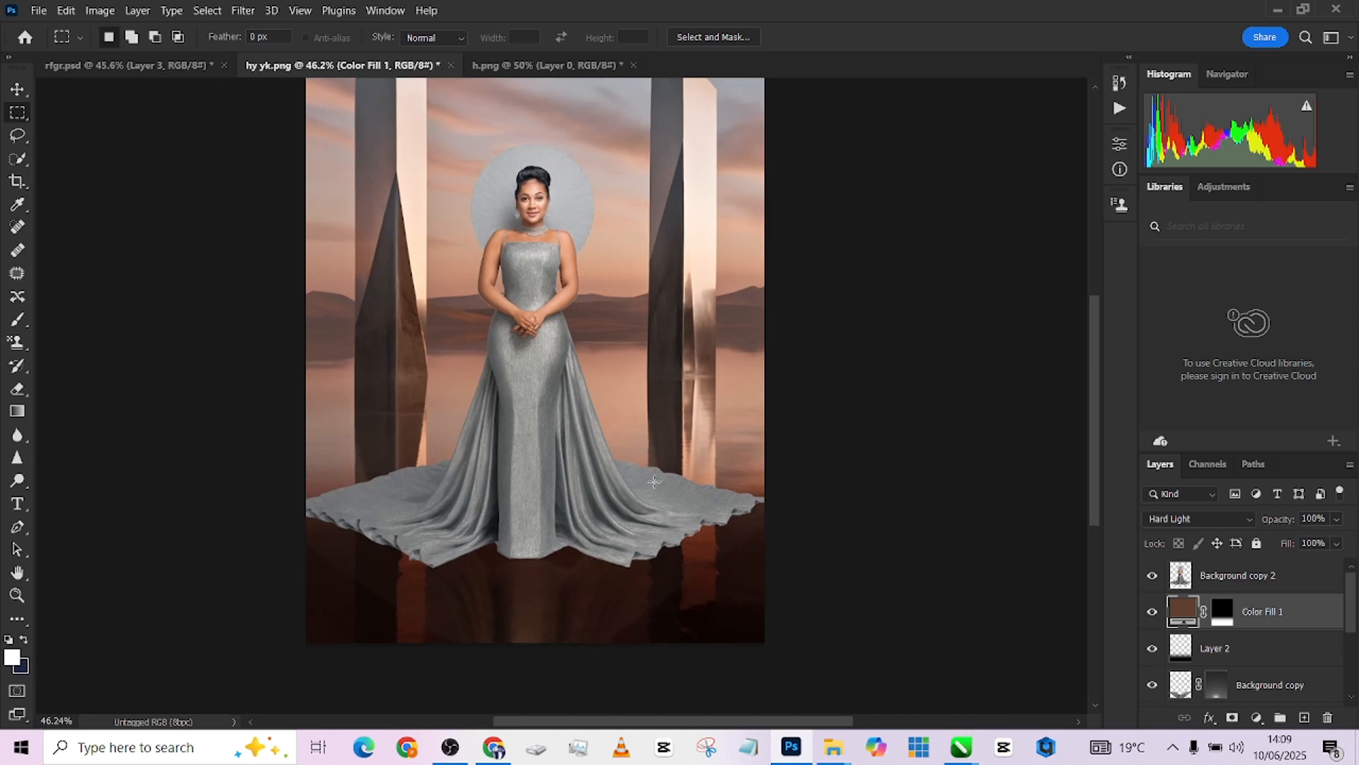
click(1153, 611)
click(1153, 612)
Shift the pillar background on Layer 3 slightly upward behind the woman.
scroll(1198, 645, down, 2)
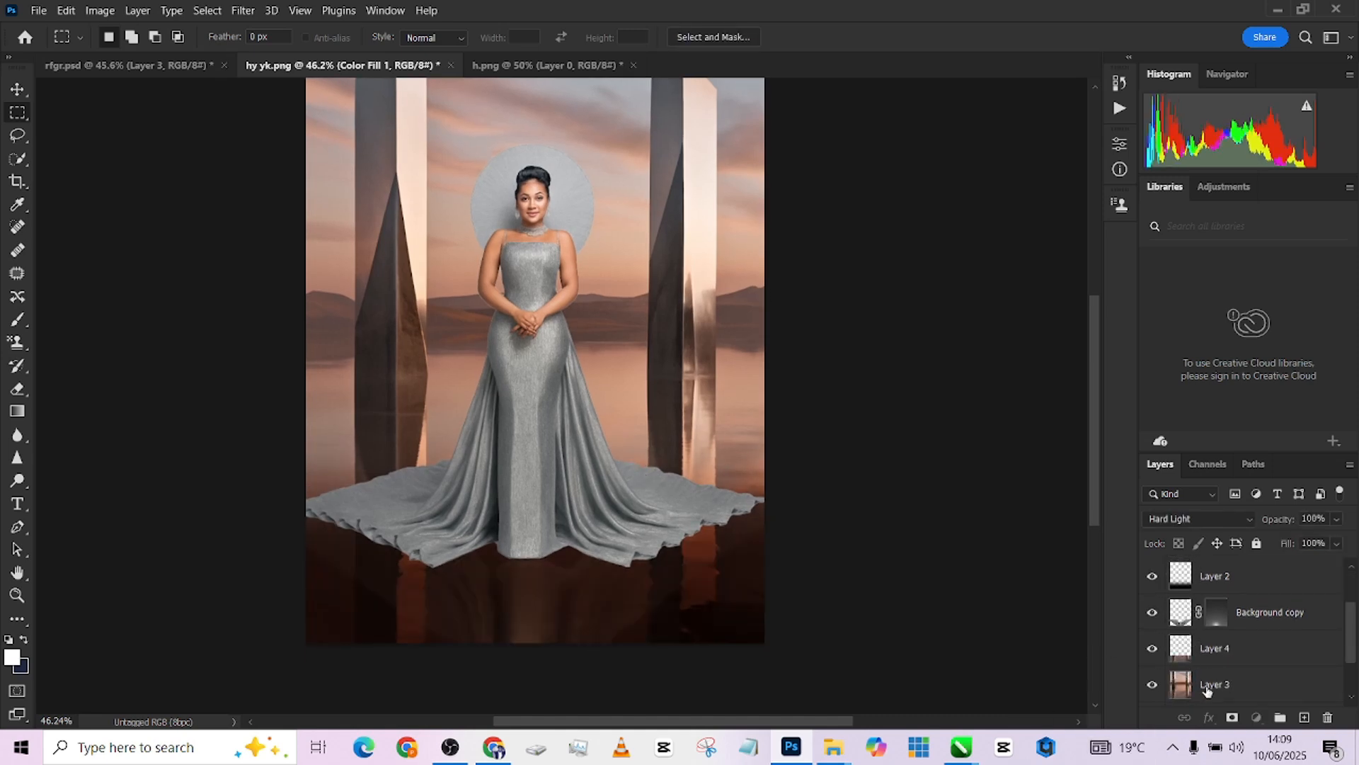
click(1208, 687)
key(v)
drag(705, 357, 700, 325)
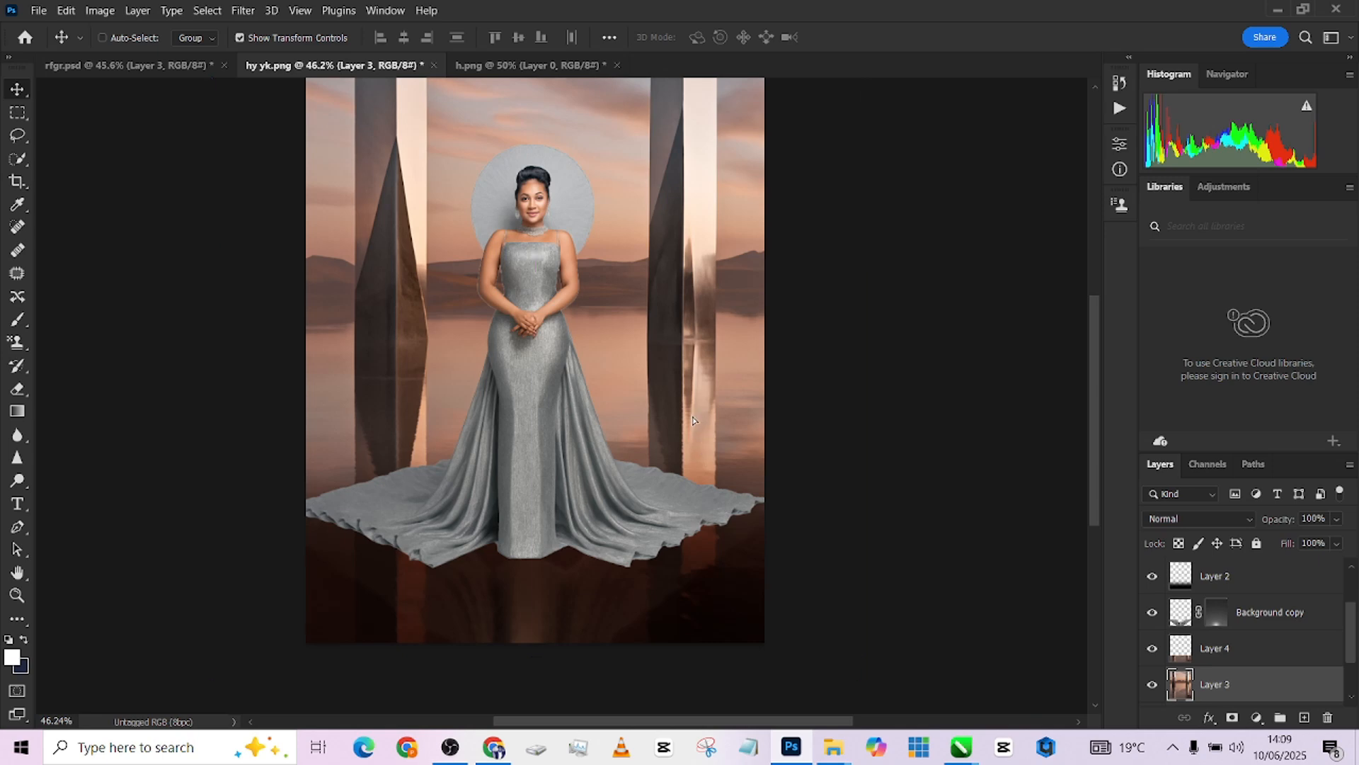
mouse_move(692, 420)
mouse_down()
mouse_move(695, 442)
mouse_move(689, 418)
mouse_move(685, 436)
mouse_up()
scroll(651, 460, up, 3)
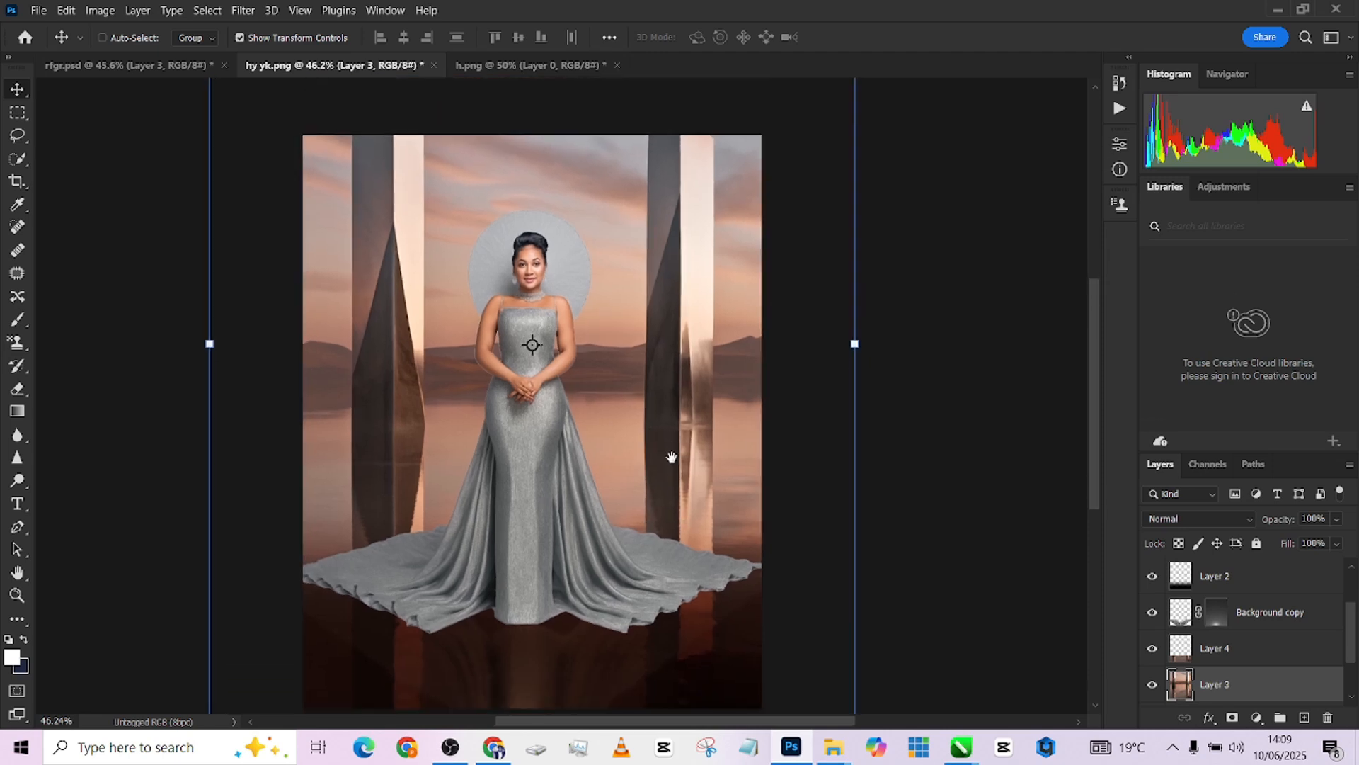
scroll(671, 457, down, 1)
scroll(1169, 620, up, 2)
Lower Color Fill 1's opacity to 63% and feather its layer mask by 48.8 px.
click(1329, 616)
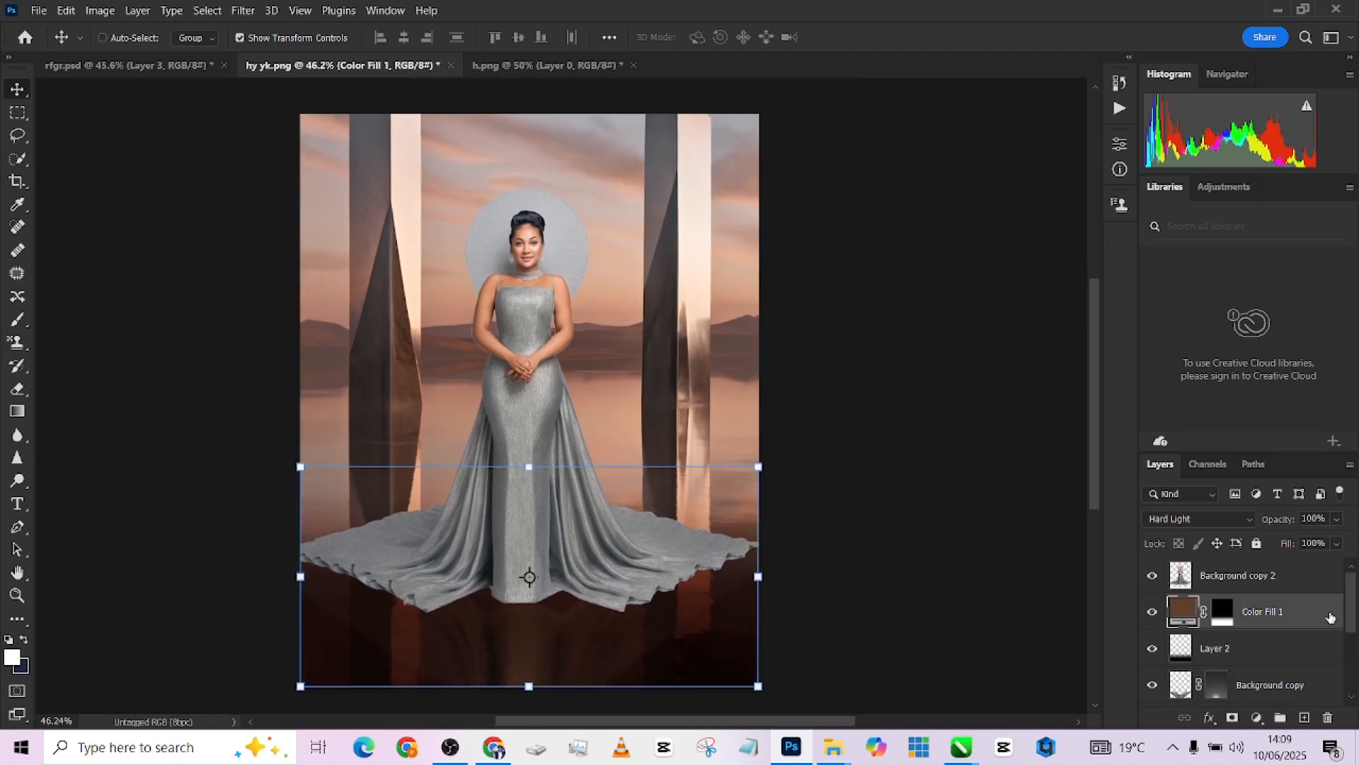
drag(1336, 518, 1315, 543)
click(1219, 613)
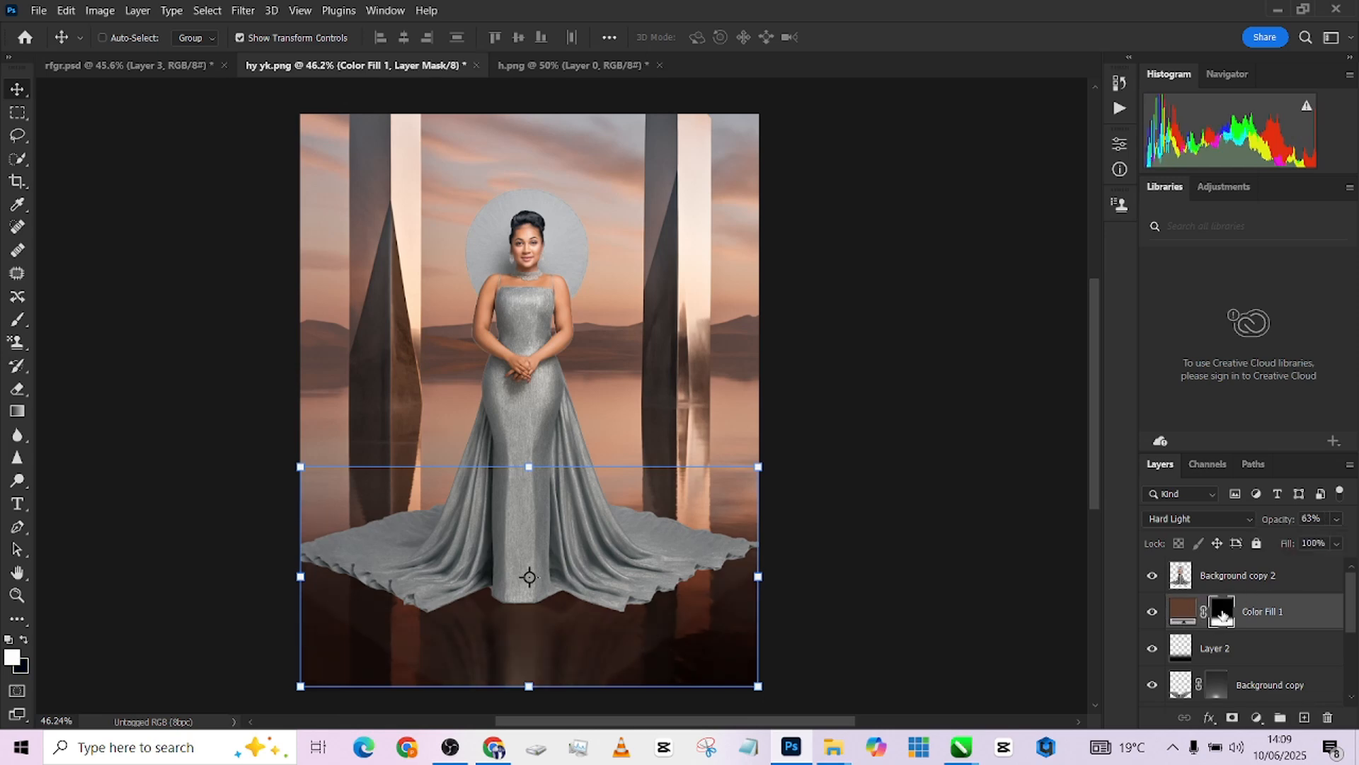
double_click(1222, 614)
drag(967, 312, 1001, 316)
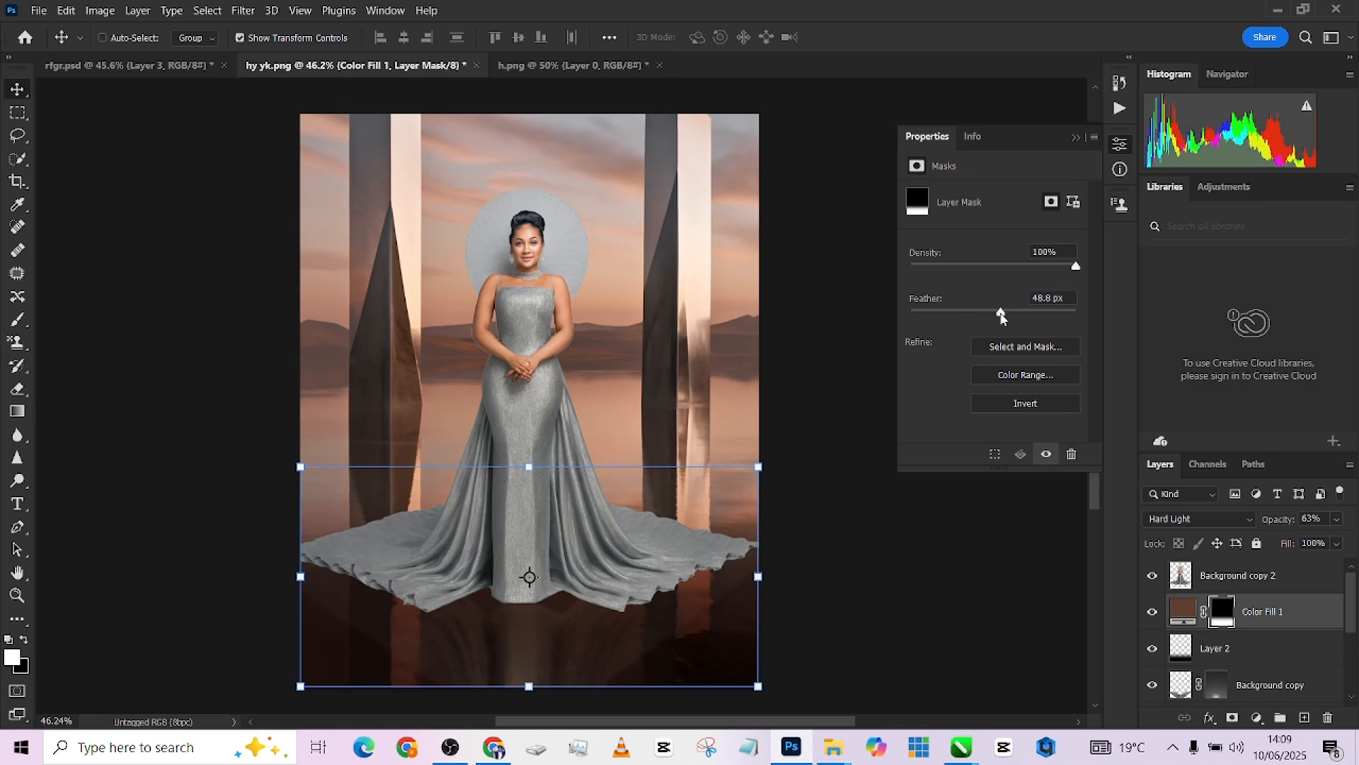
click(1076, 138)
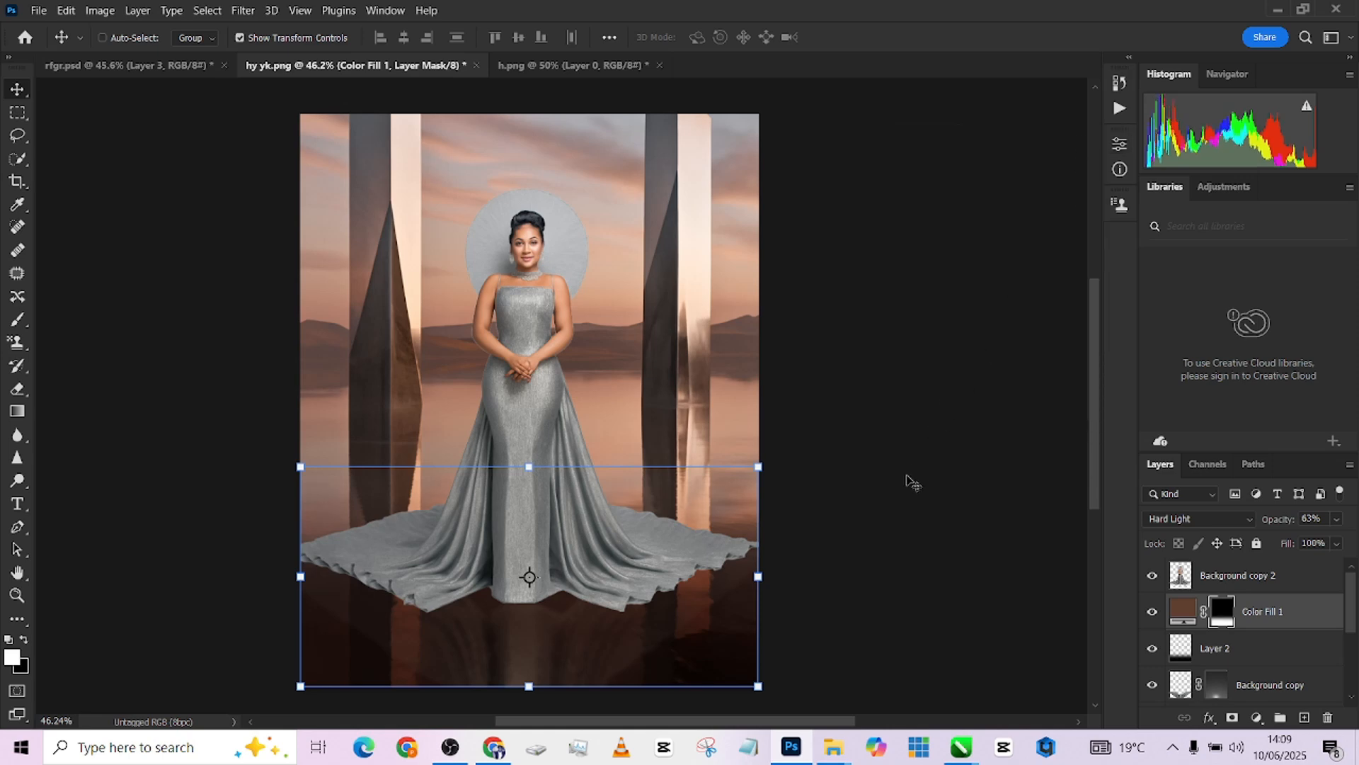
Darken the pillar background on Layer 3 slightly with Curves, mapping RGB input 133 to output 121.
scroll(902, 440, up, 1)
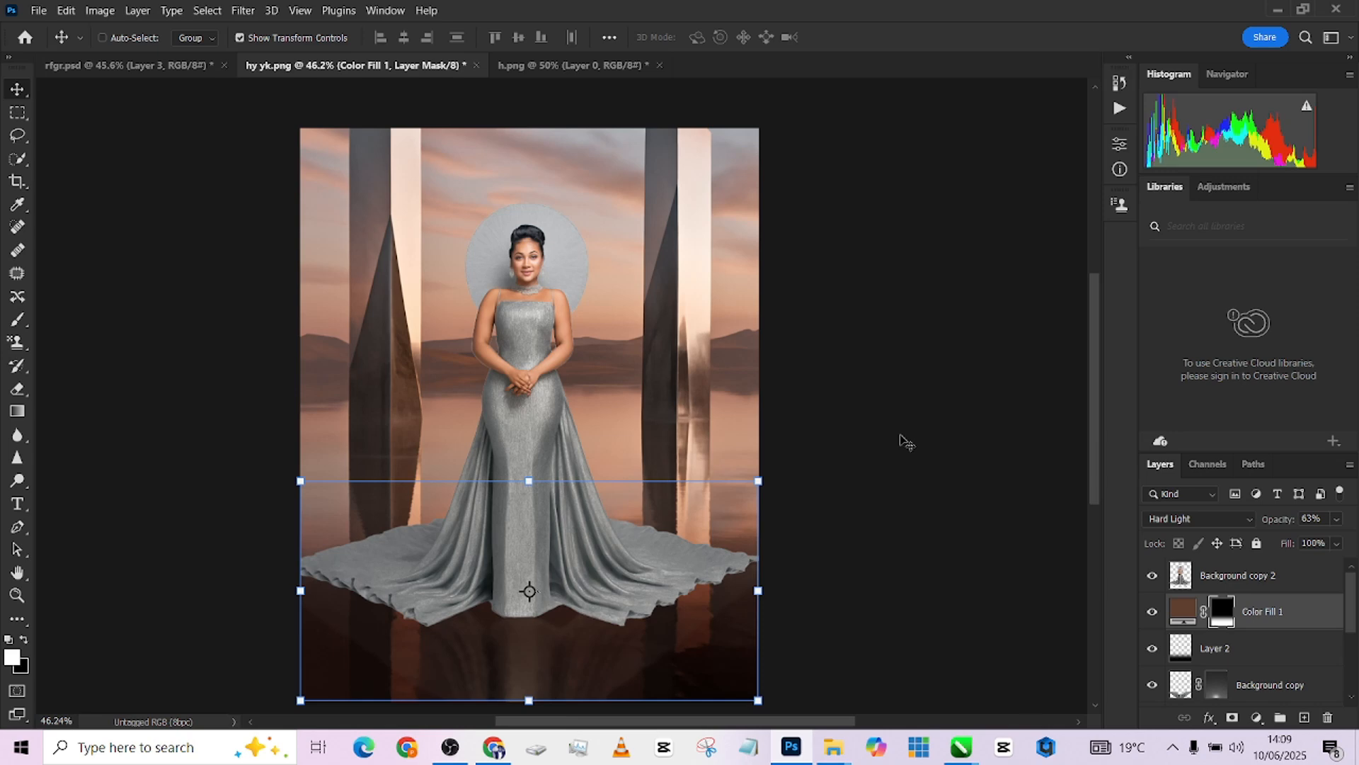
scroll(906, 442, down, 1)
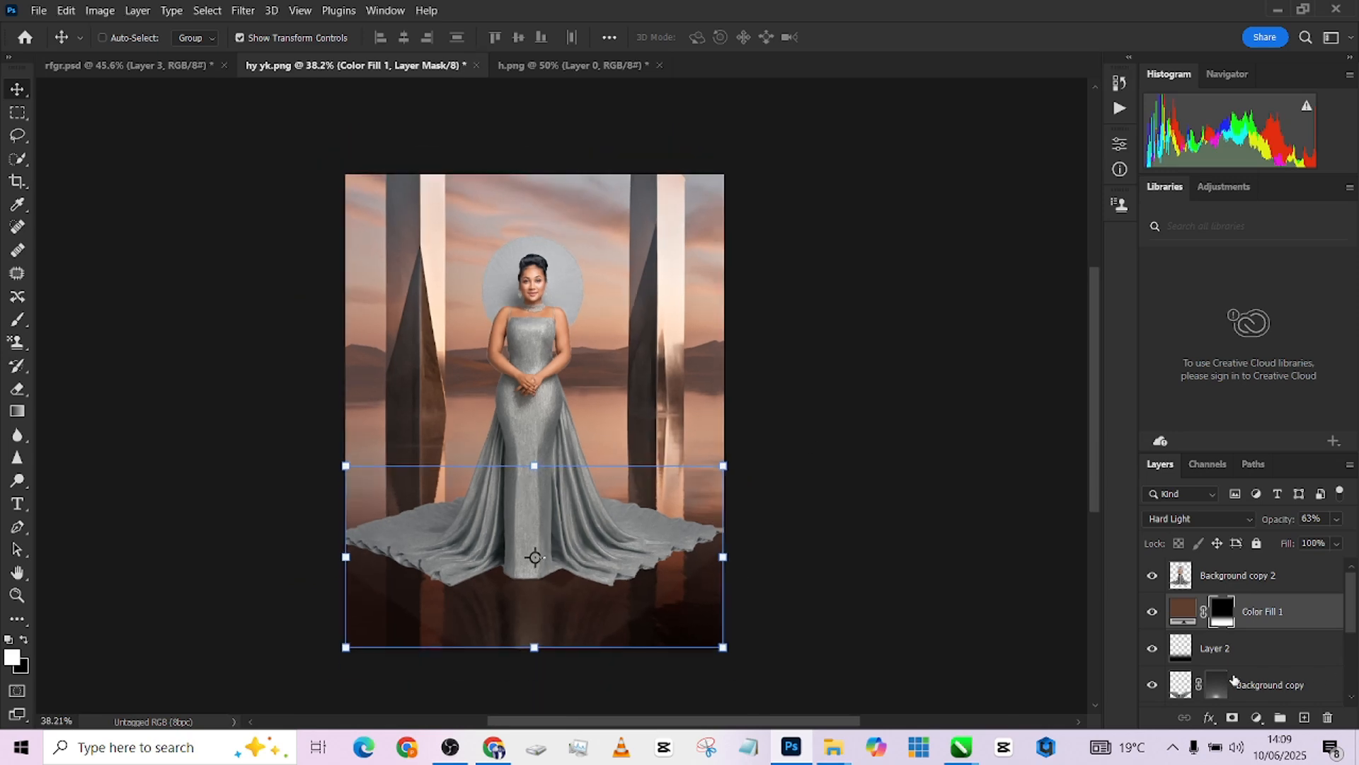
scroll(1232, 680, down, 2)
click(1243, 686)
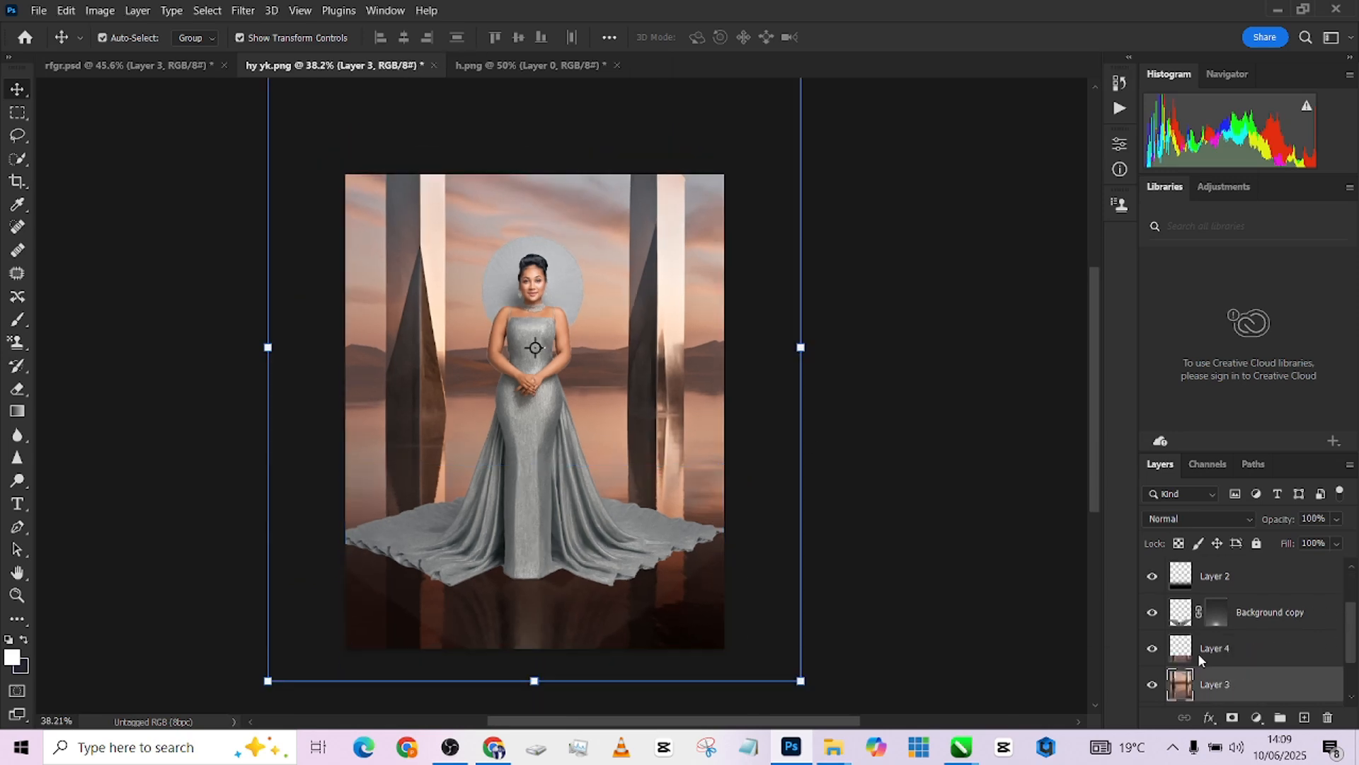
key(ctrl+m)
click(954, 456)
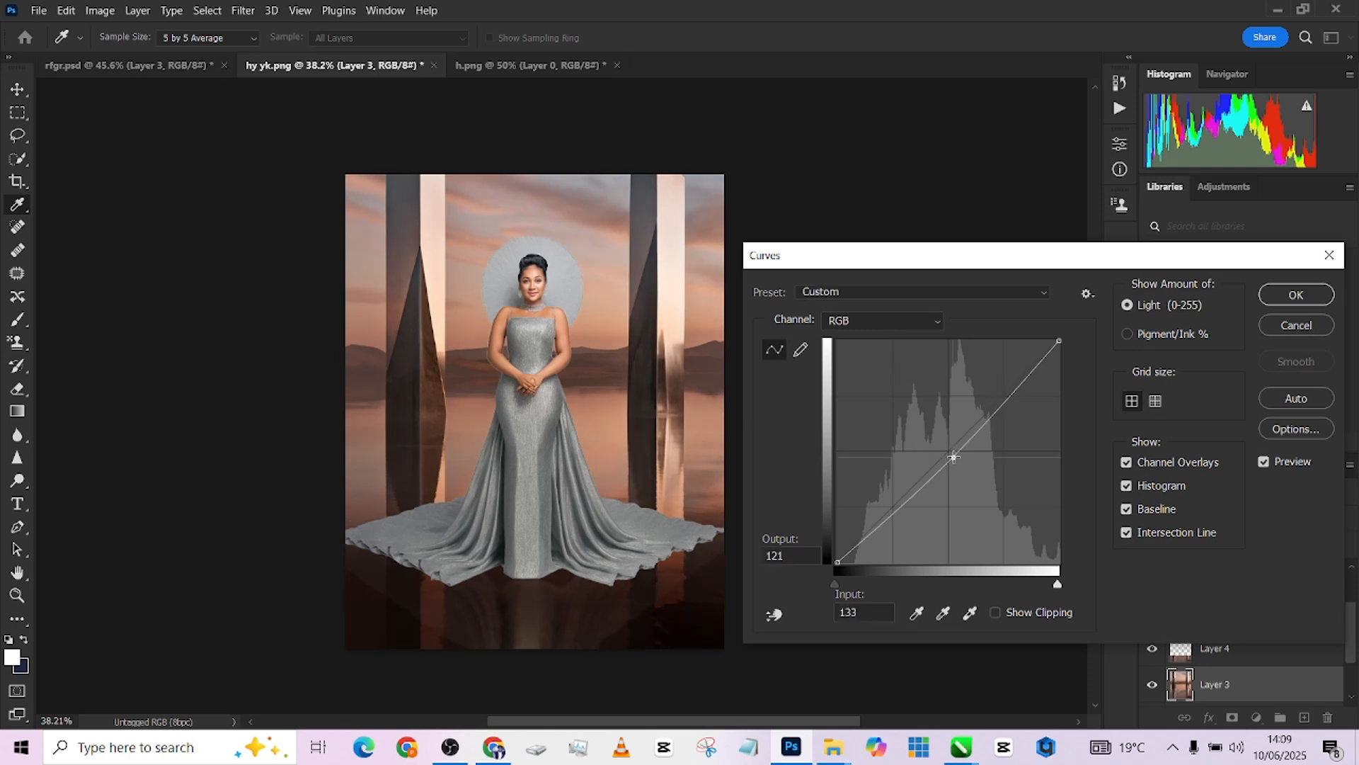
click(1295, 294)
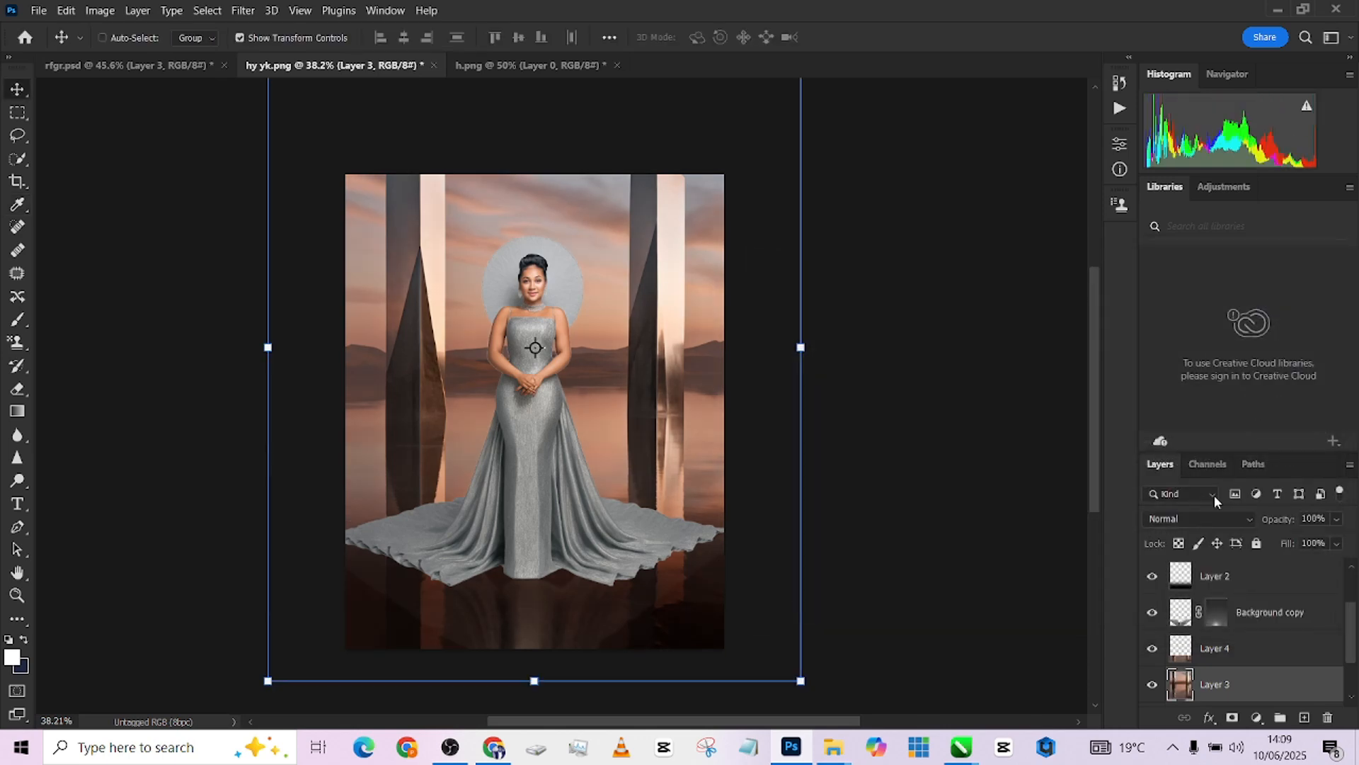
scroll(1218, 657, up, 3)
click(1233, 575)
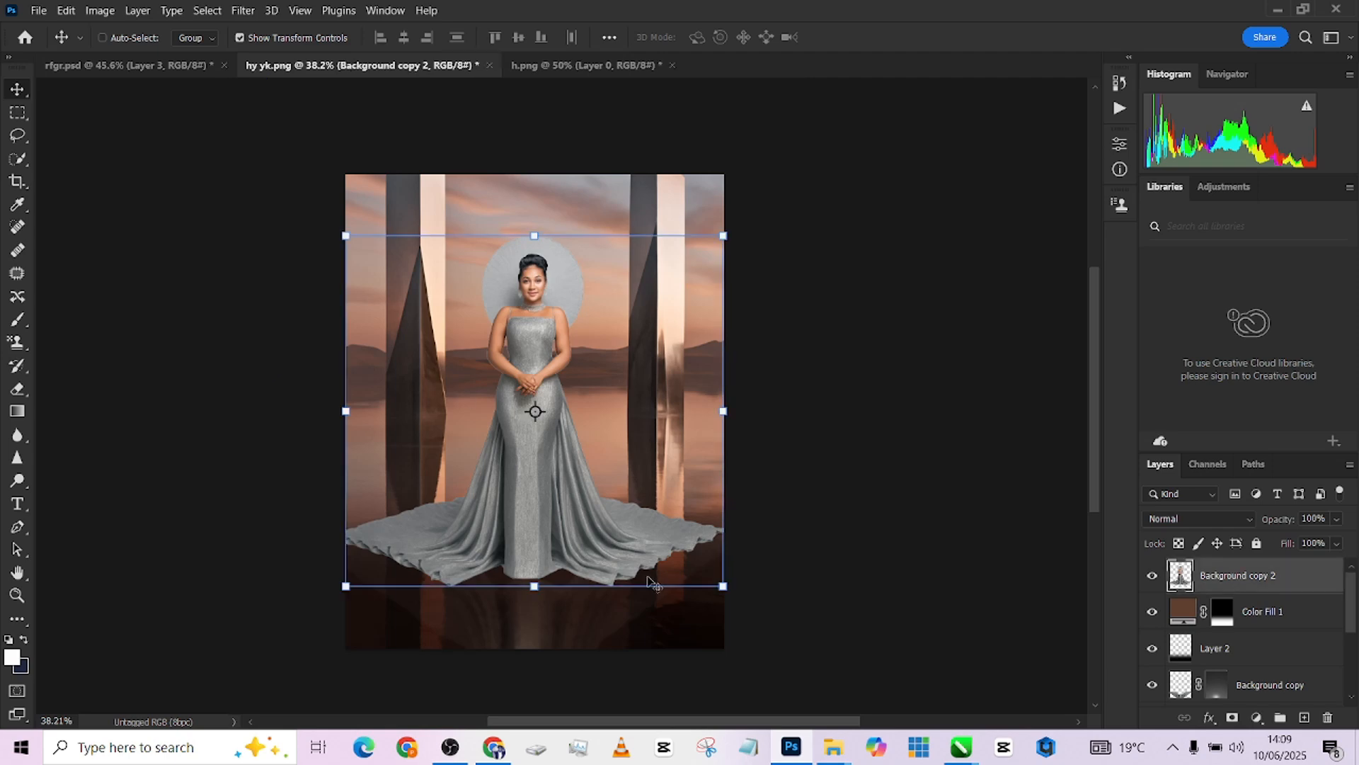
key(ctrl+m)
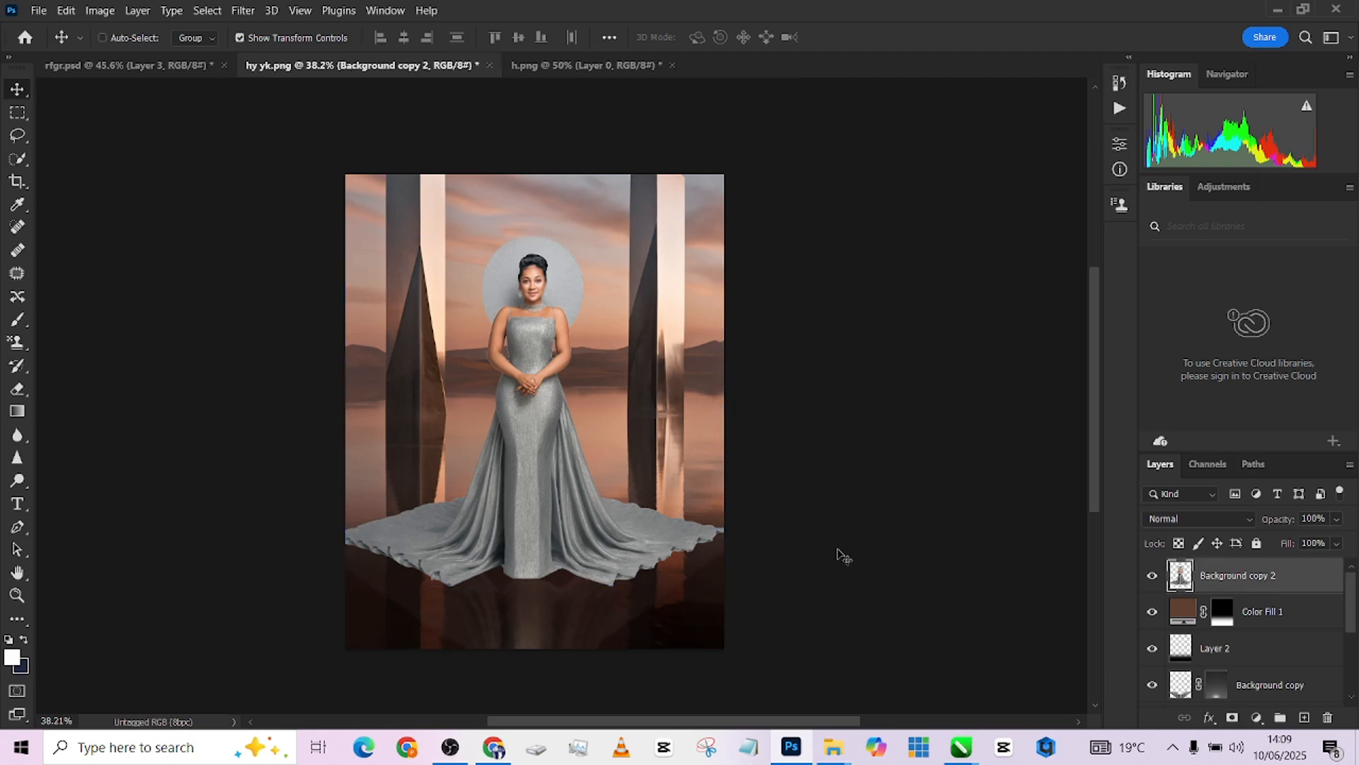
key(ctrl+h)
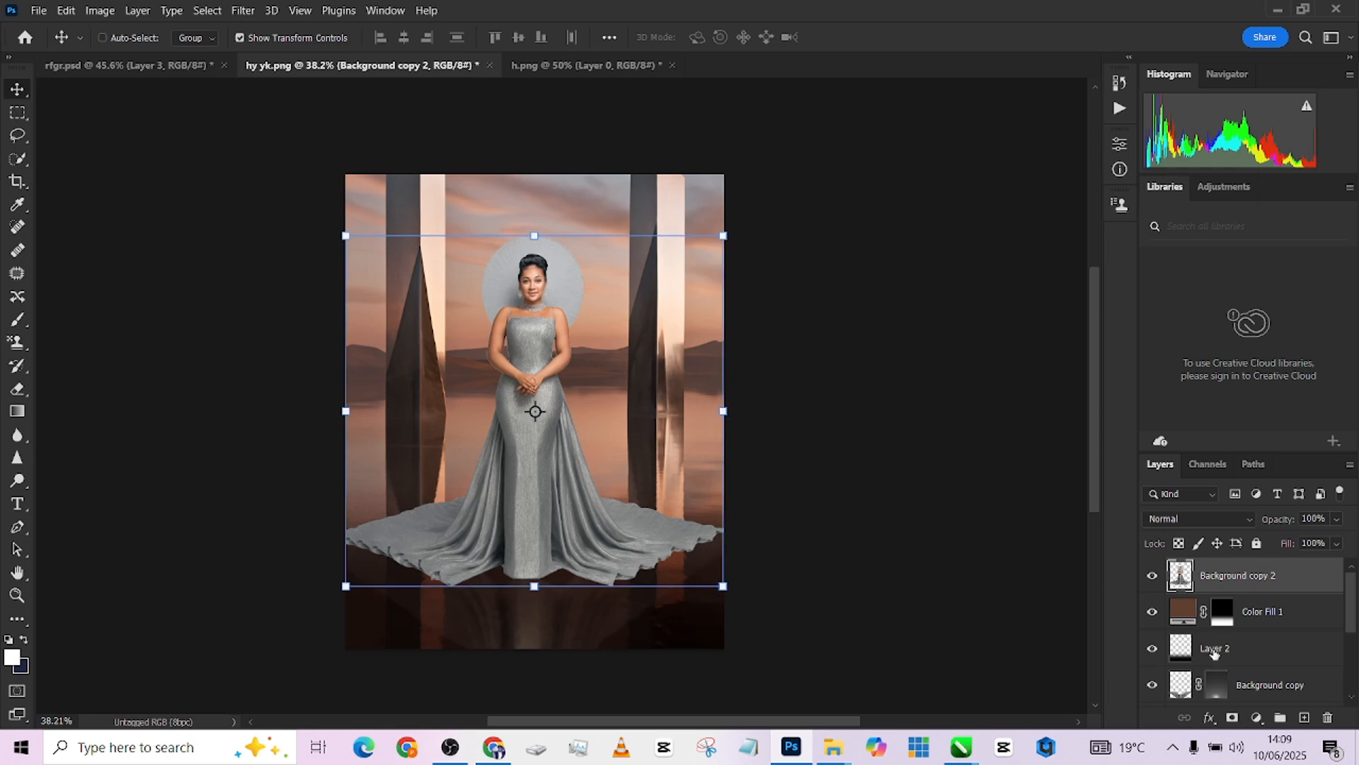
Check Layer 2's effect on the floor and raise the Background copy reflection layer's opacity to 100%.
click(1153, 649)
click(1154, 650)
click(1156, 698)
click(1292, 689)
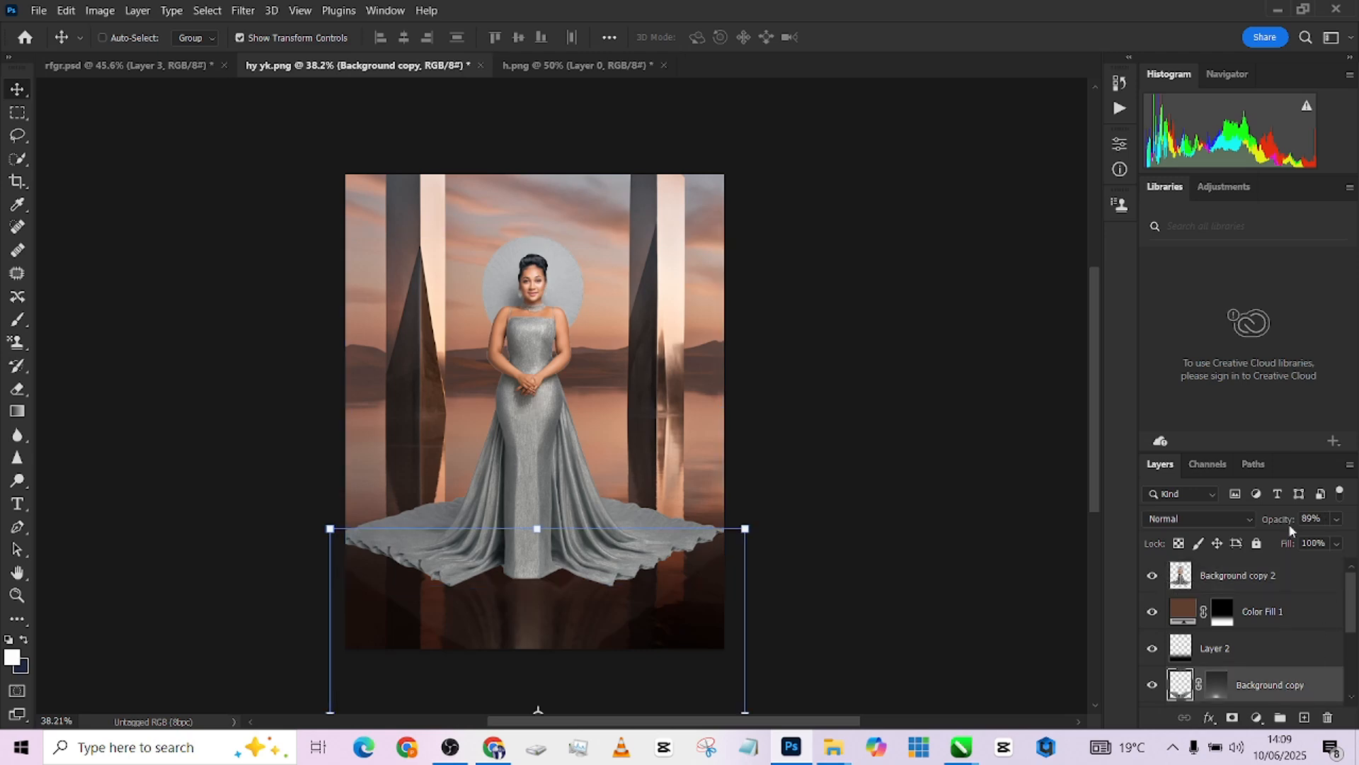
drag(1288, 524, 1289, 523)
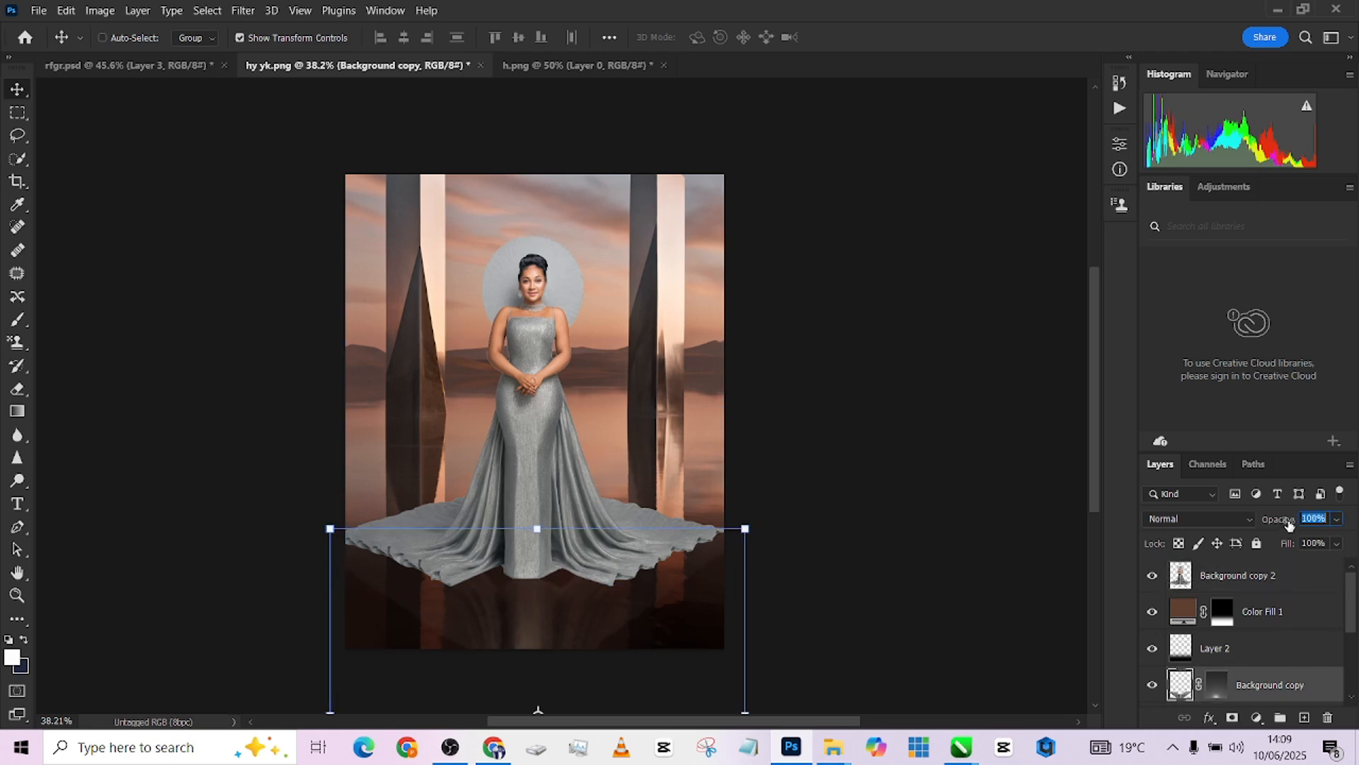
Compare the floor with and without Color Fill 1, and reduce that layer's opacity to 58%.
click(1153, 612)
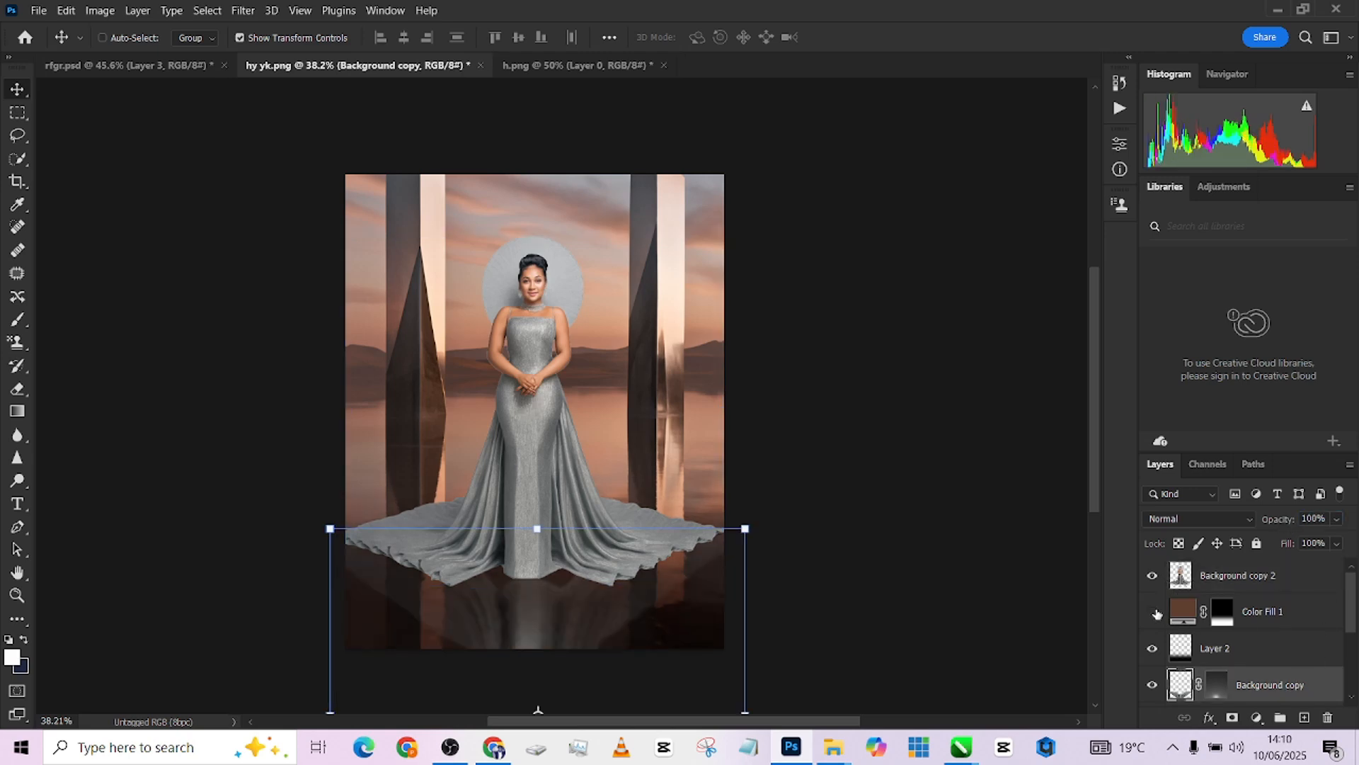
click(1153, 612)
click(1315, 611)
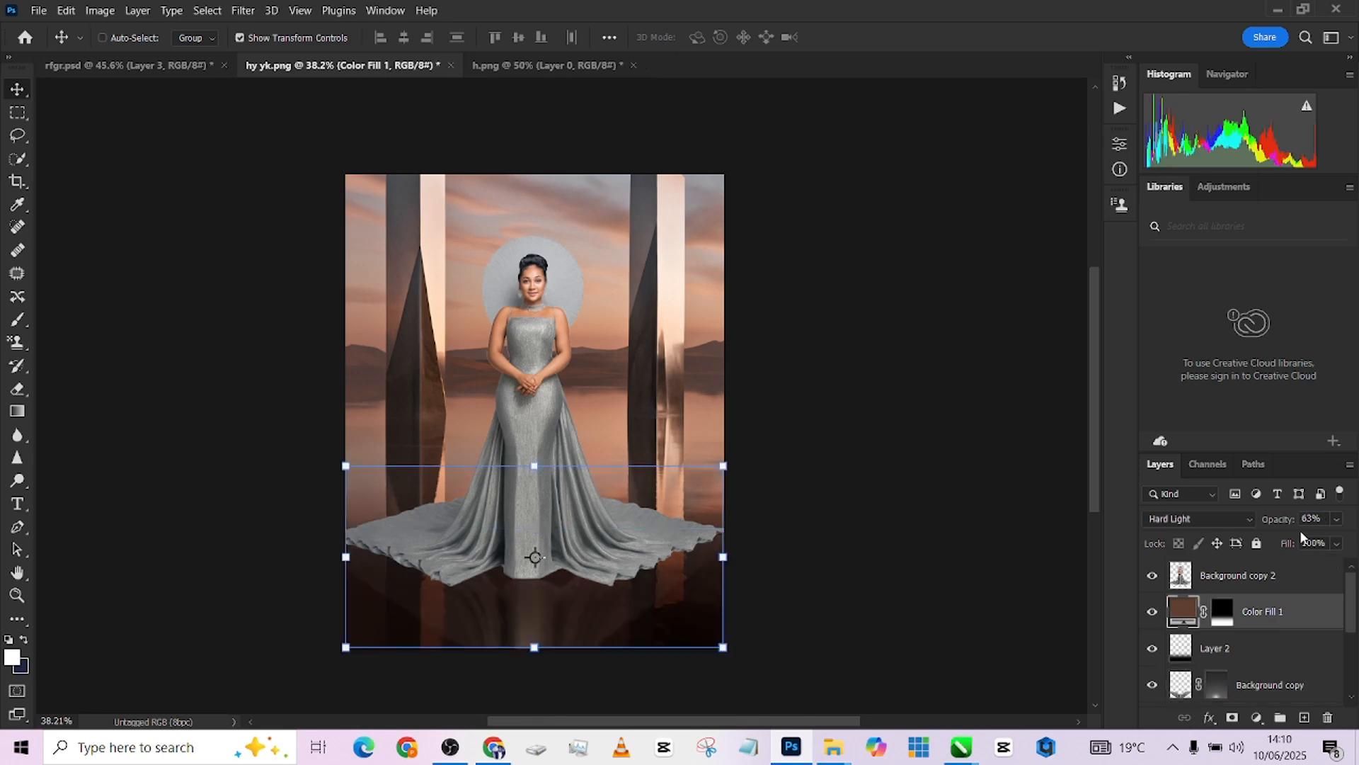
drag(1285, 524, 1277, 521)
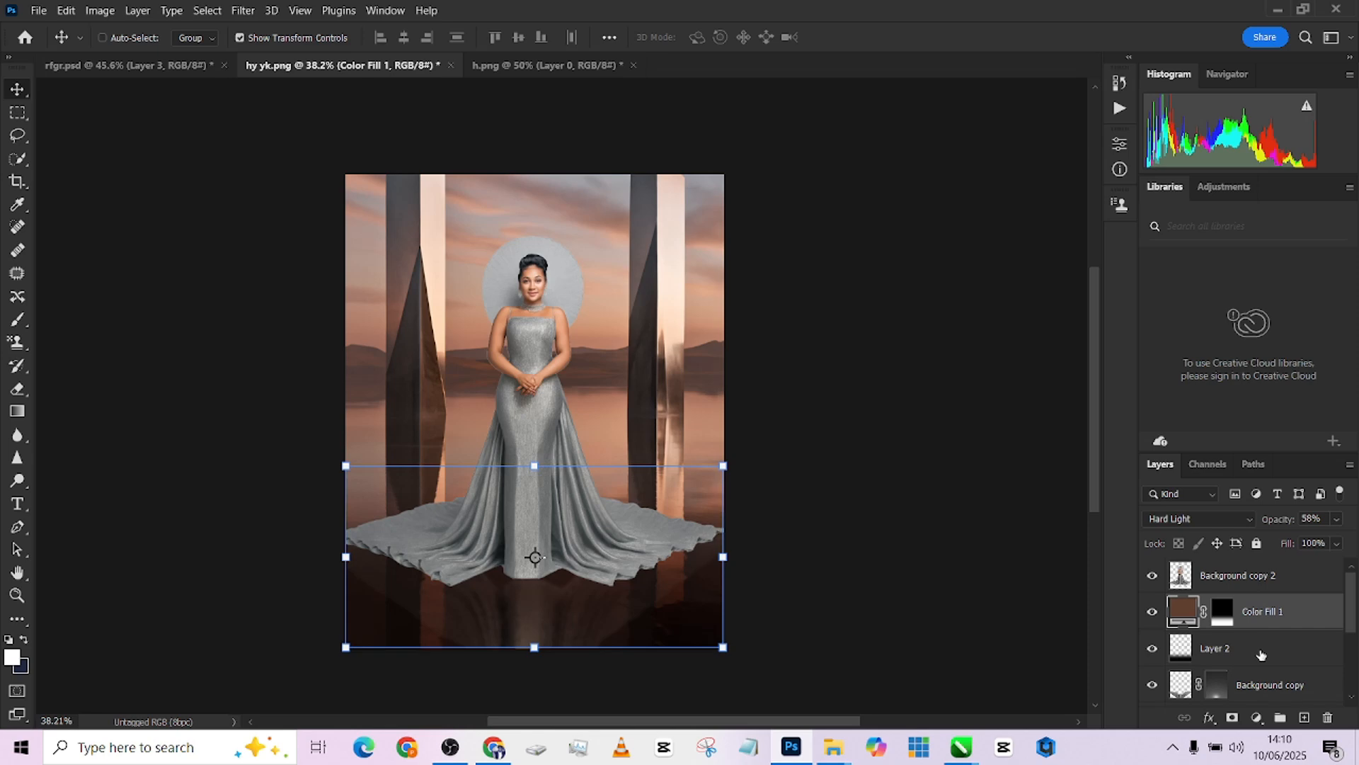
Select only the gown's lower hem by loading Background copy 2's outline and subtracting the area above the bottom of the train.
click(1244, 583)
key(m)
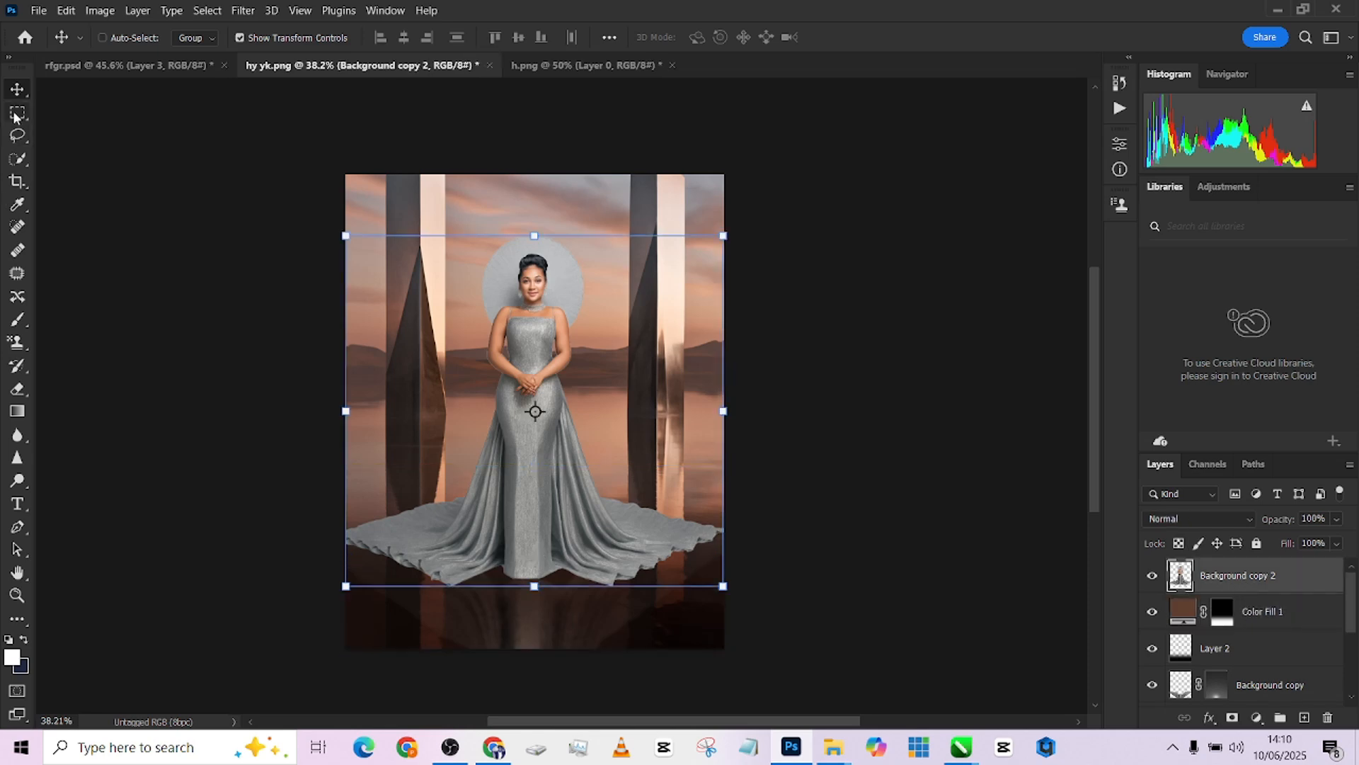
drag(742, 643, 327, 531)
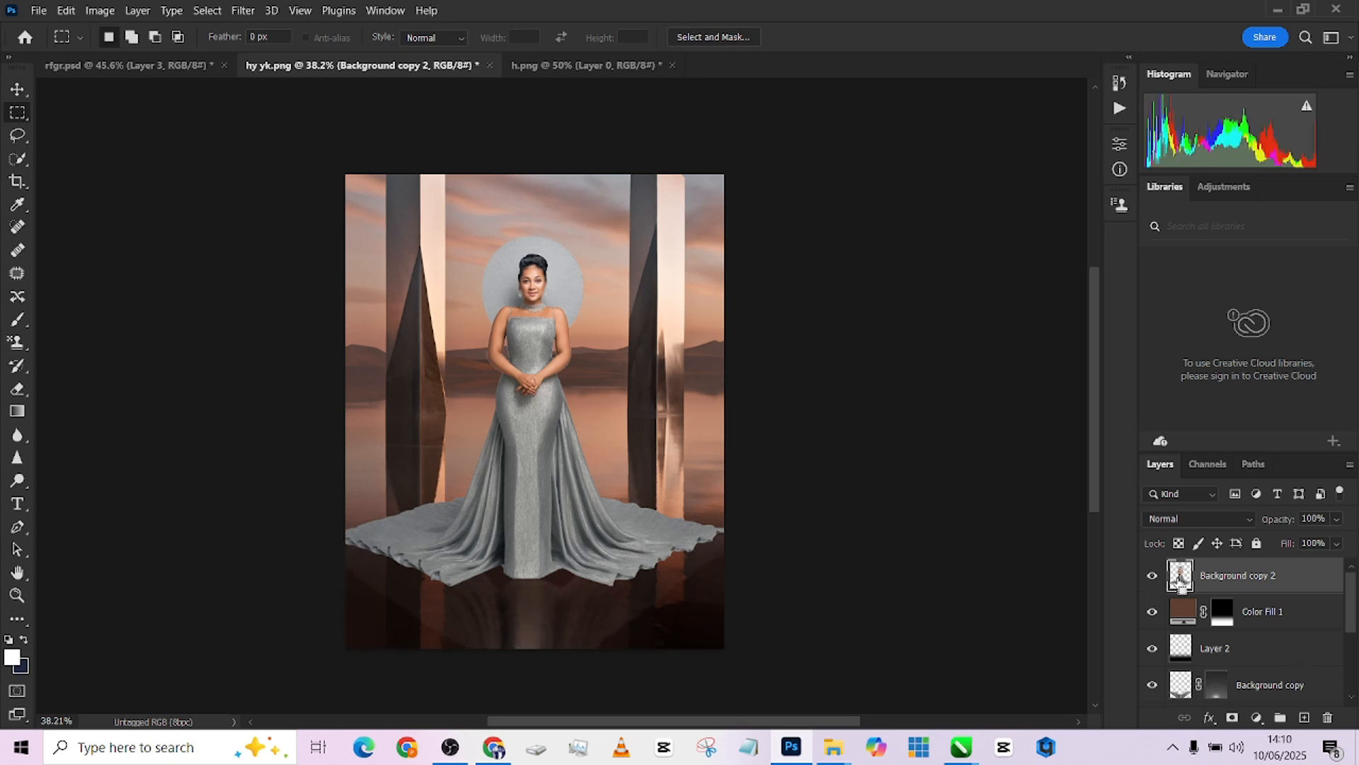
ctrl+click(1178, 577)
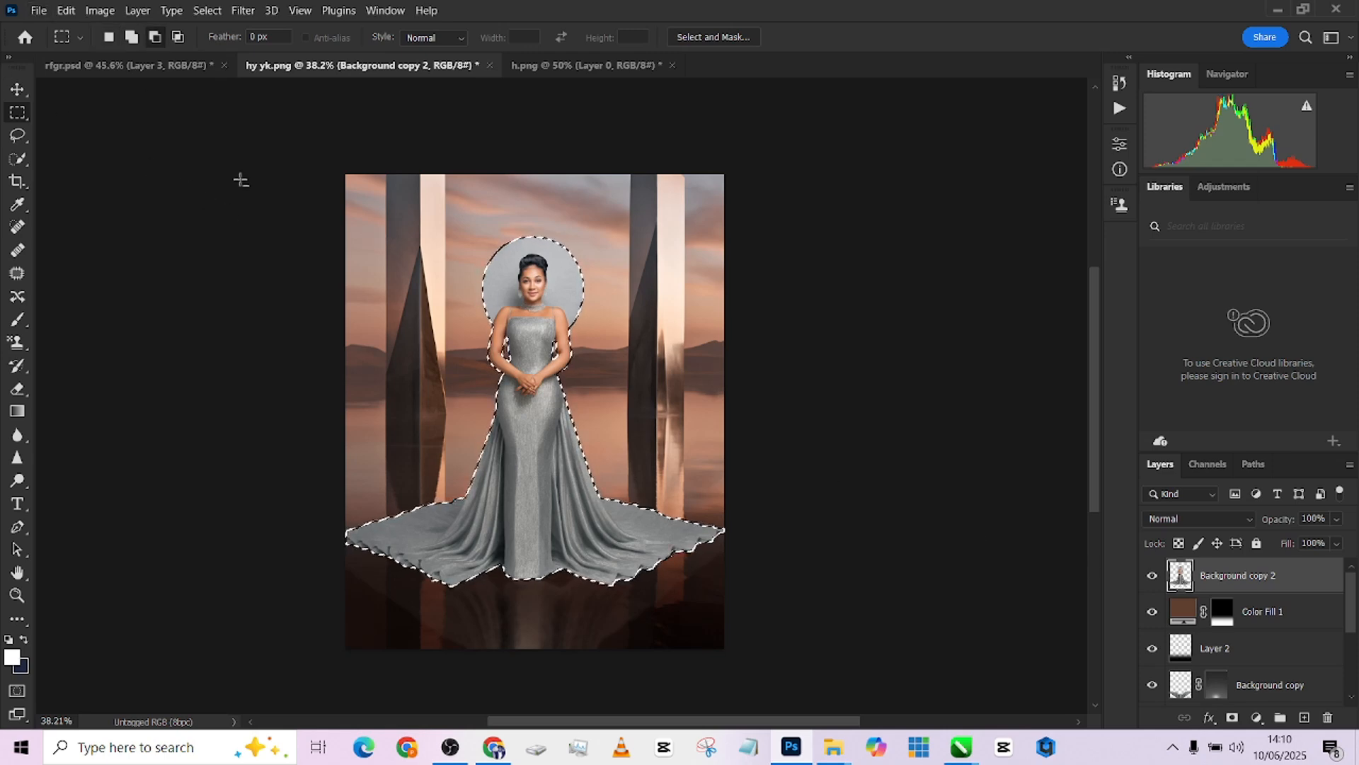
drag(269, 124, 879, 534)
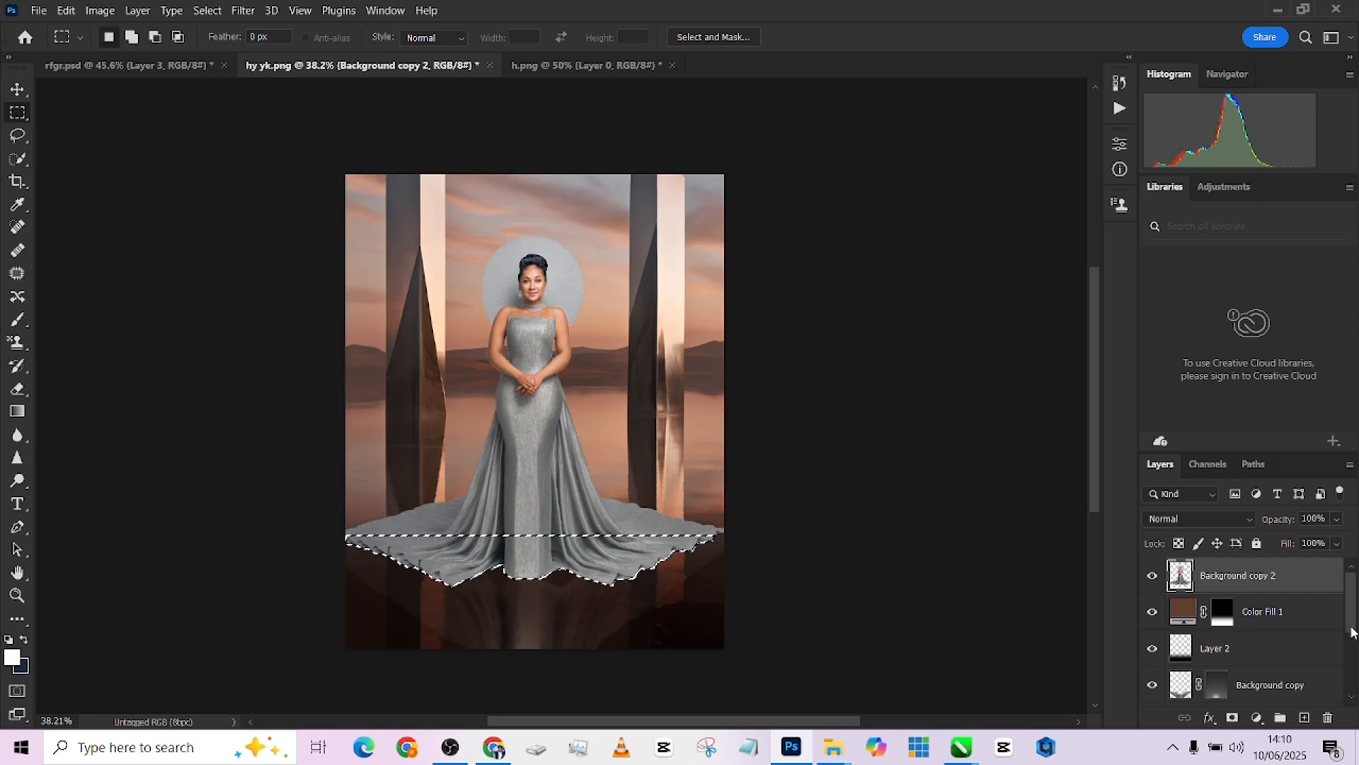
Fill the hem selection with black at 100% opacity on a new layer placed directly beneath Background copy 2.
click(1305, 718)
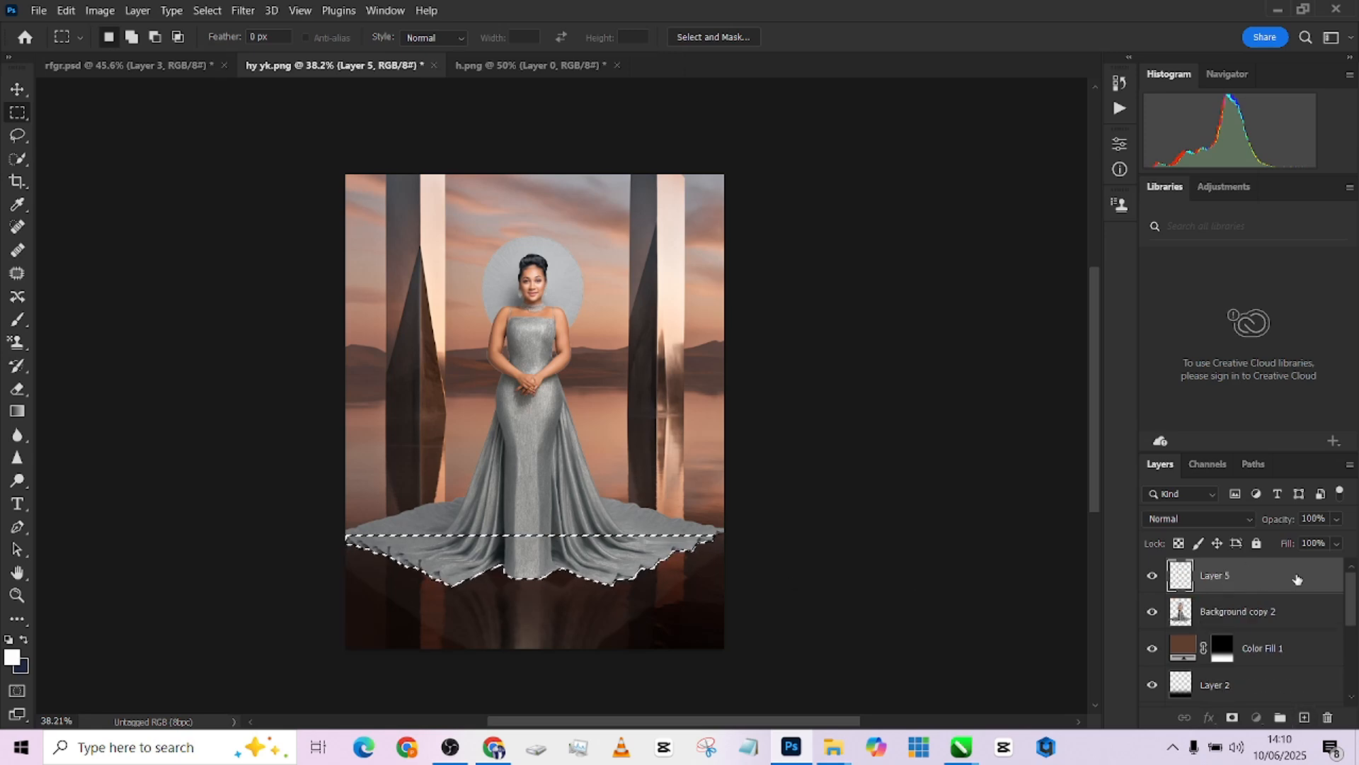
drag(1298, 576, 1301, 620)
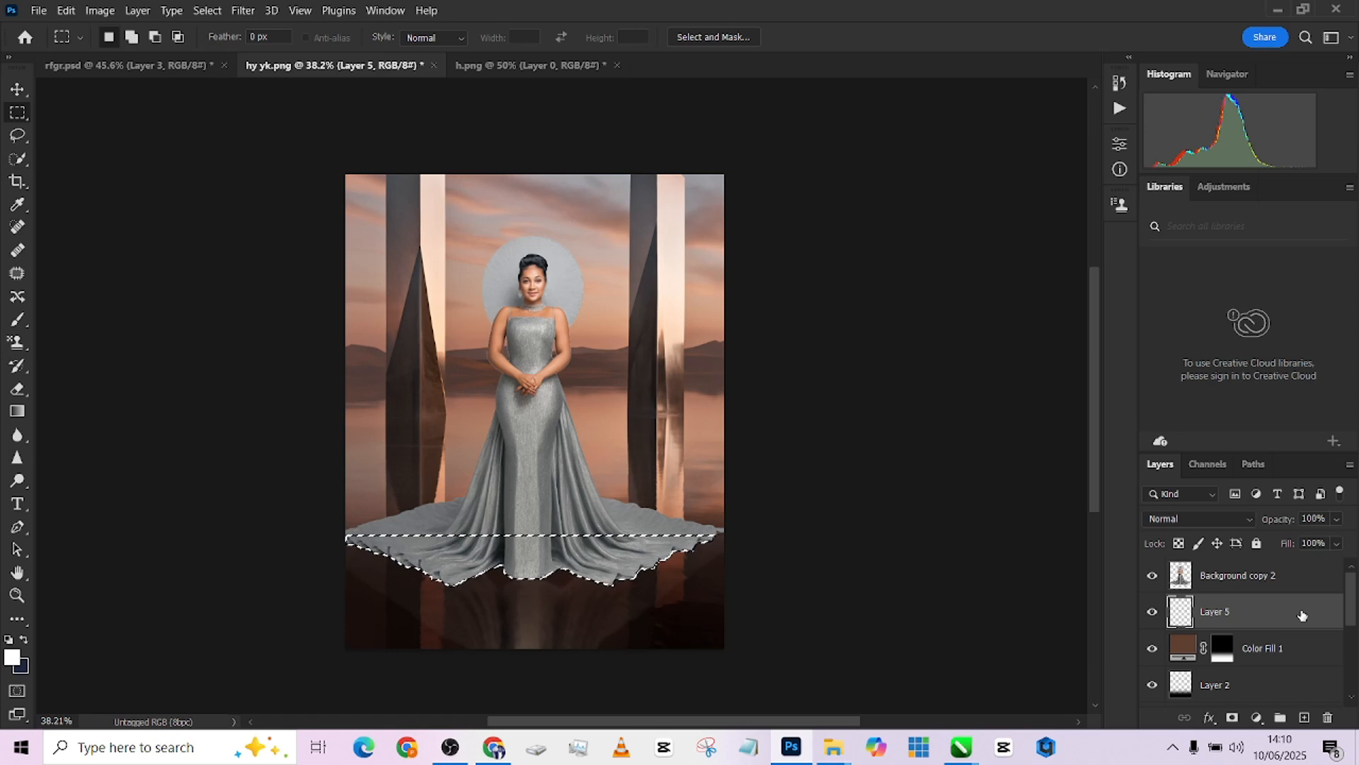
key(shift+F5)
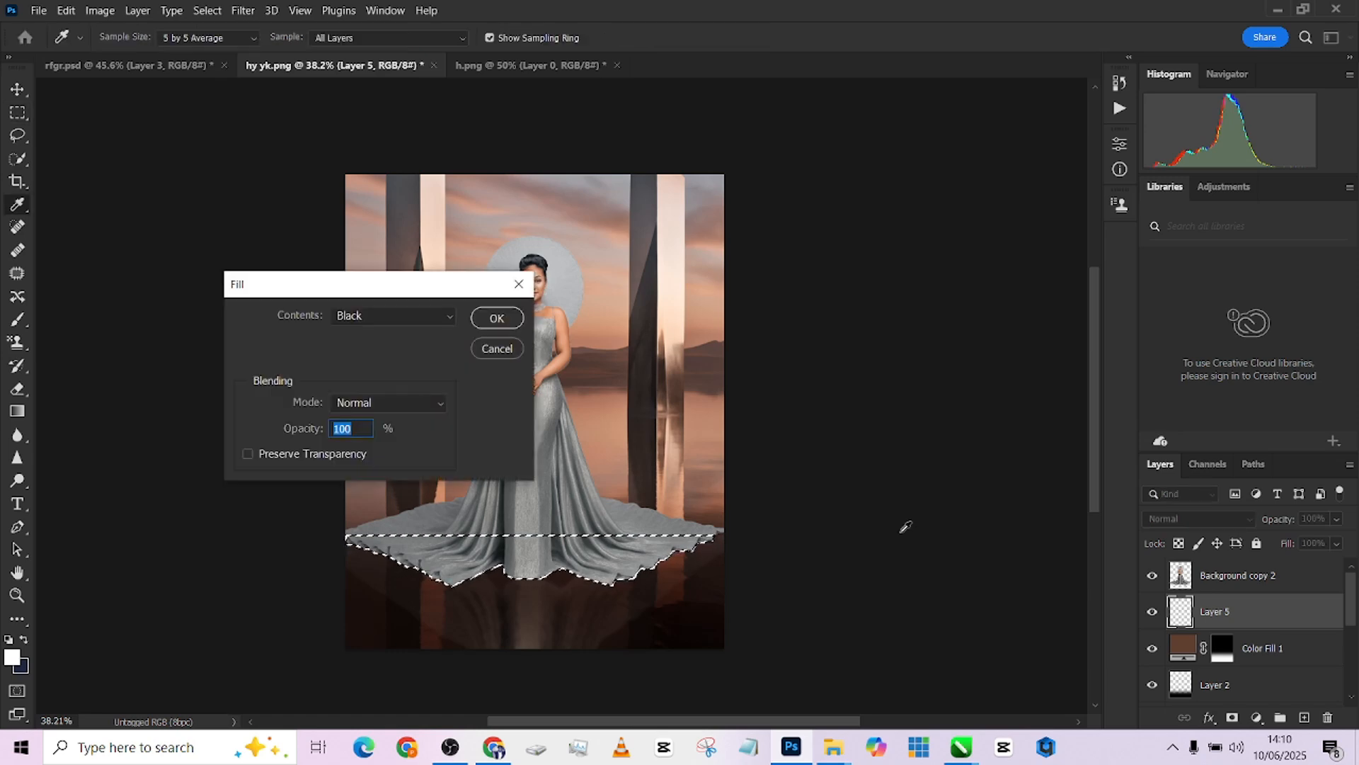
click(509, 317)
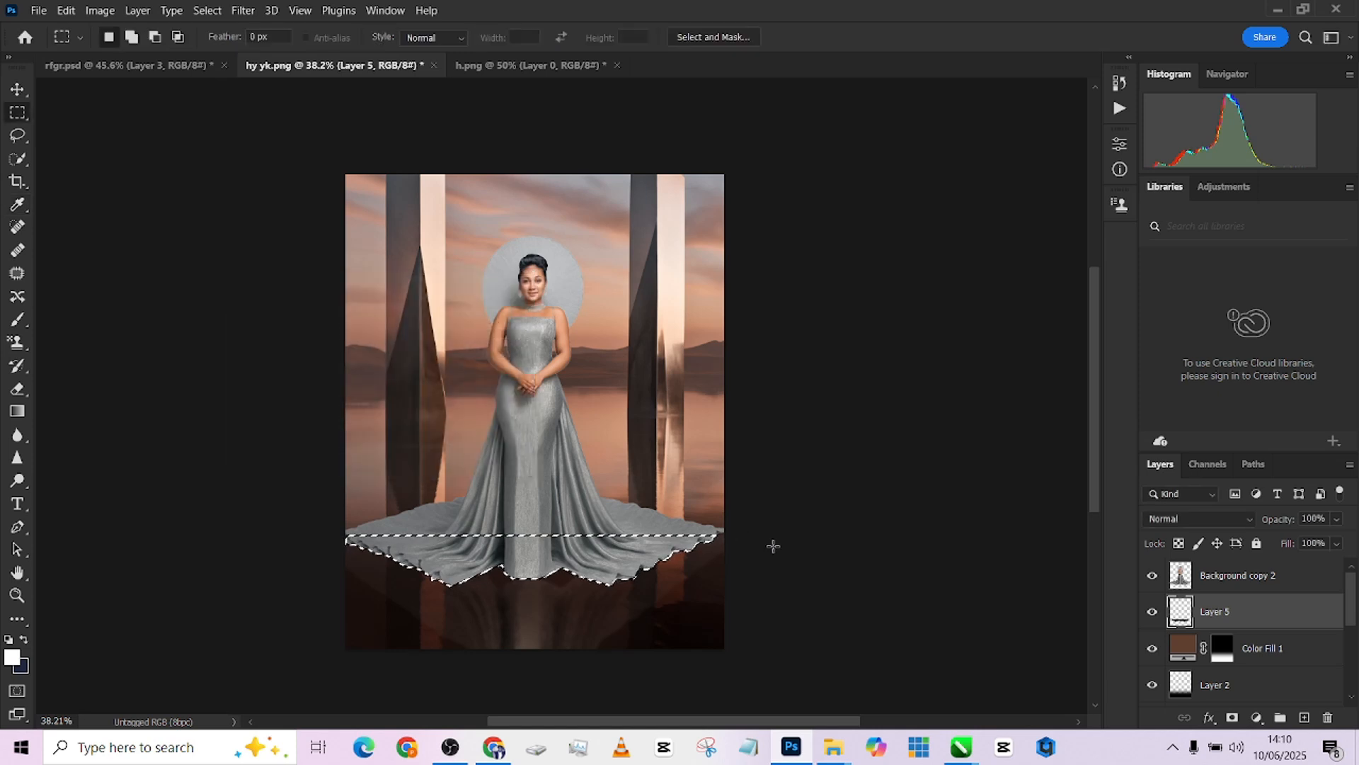
Deselect the hem area and enlarge the black hem shadow on Layer 5 to about 105.41% in width and height.
key(ctrl+d)
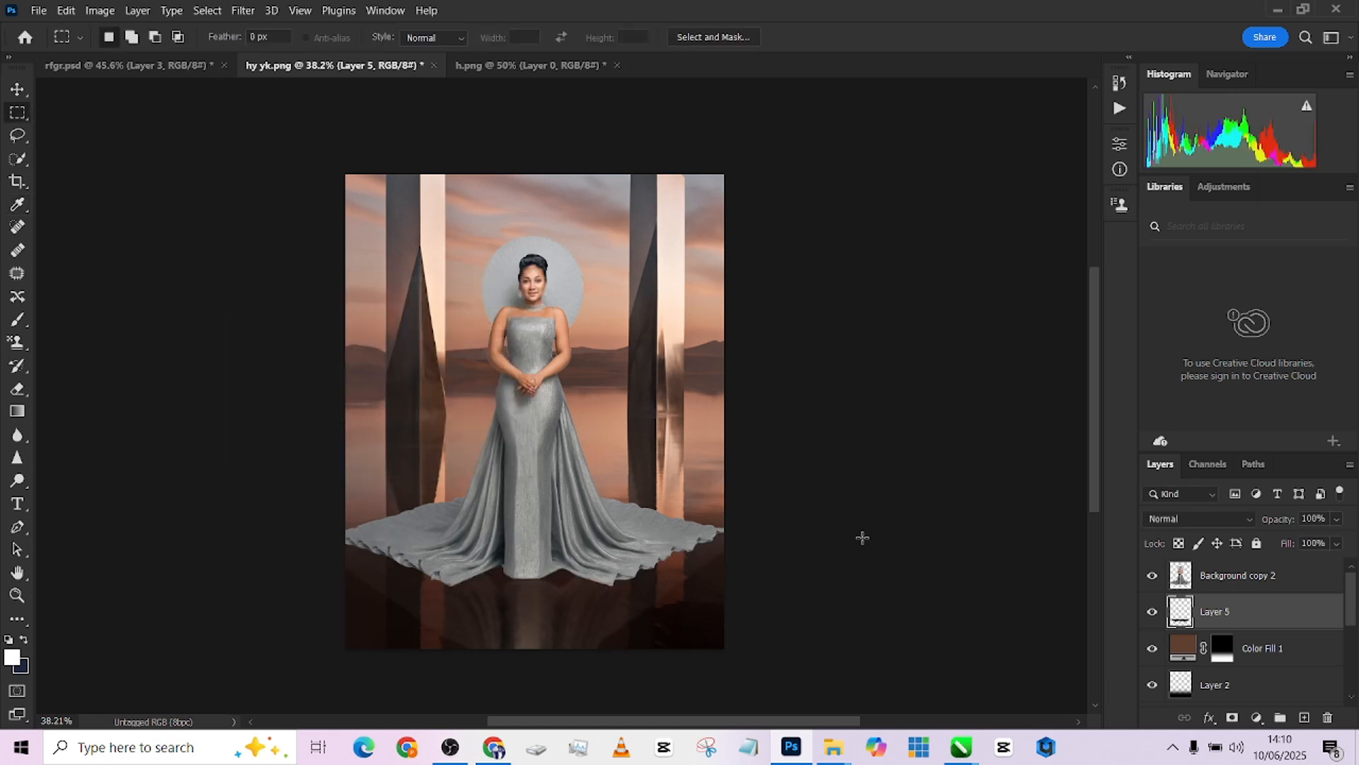
key(v)
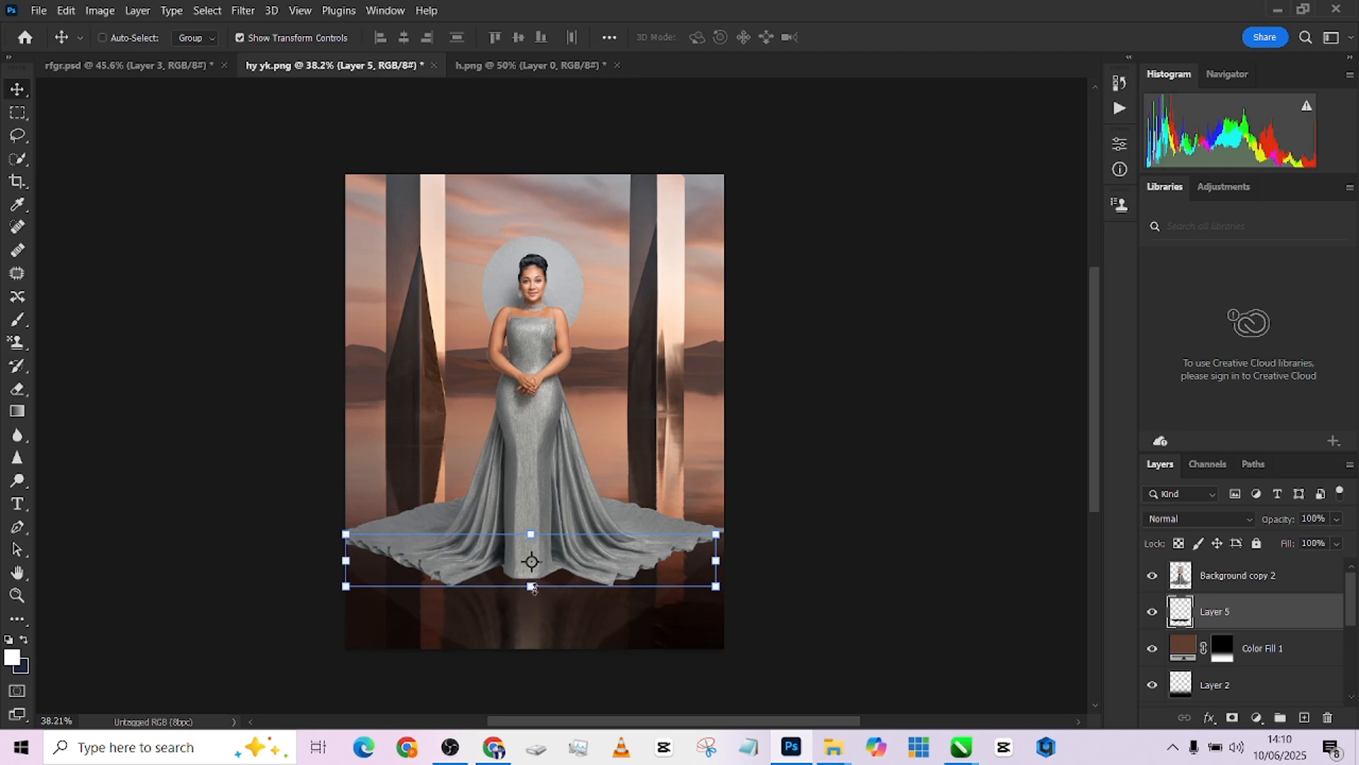
mouse_move(532, 587)
mouse_down()
mouse_move(535, 599)
mouse_move(531, 589)
mouse_up()
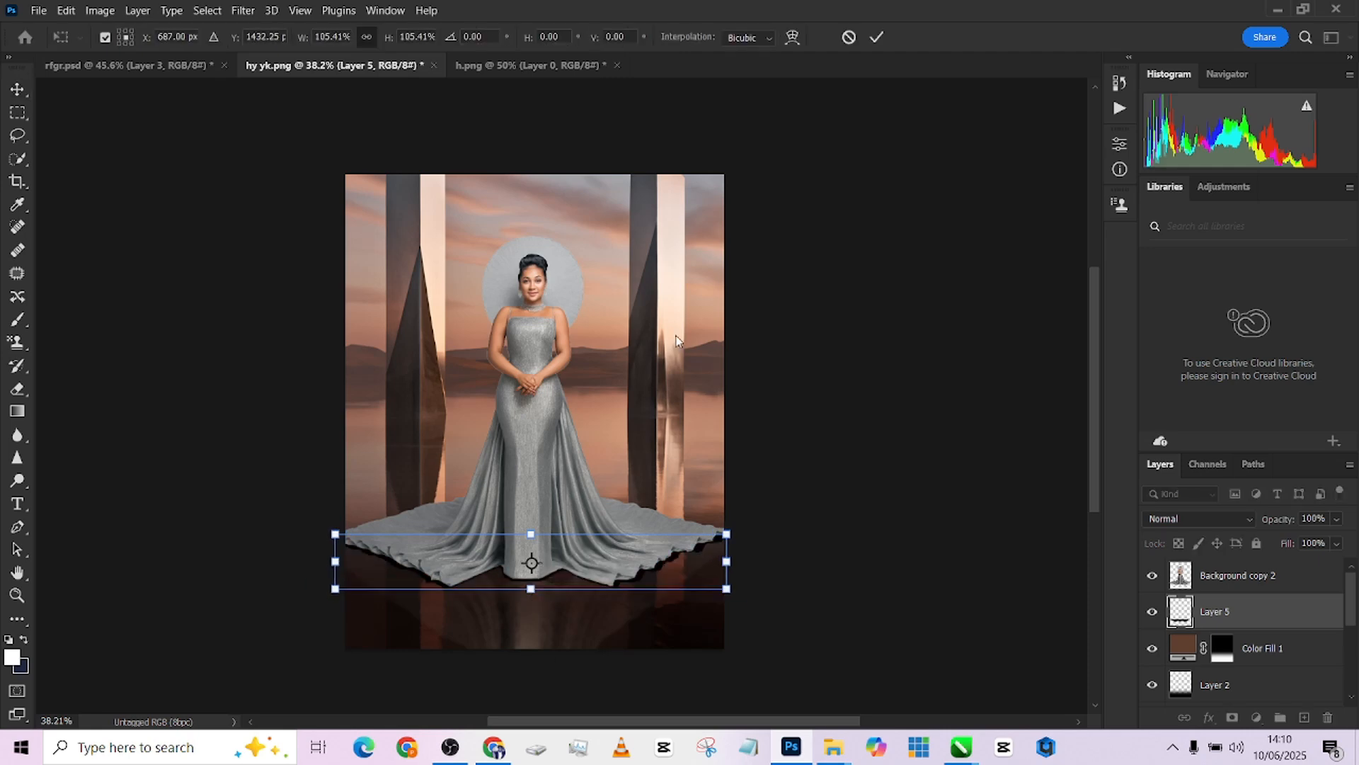
key(Return)
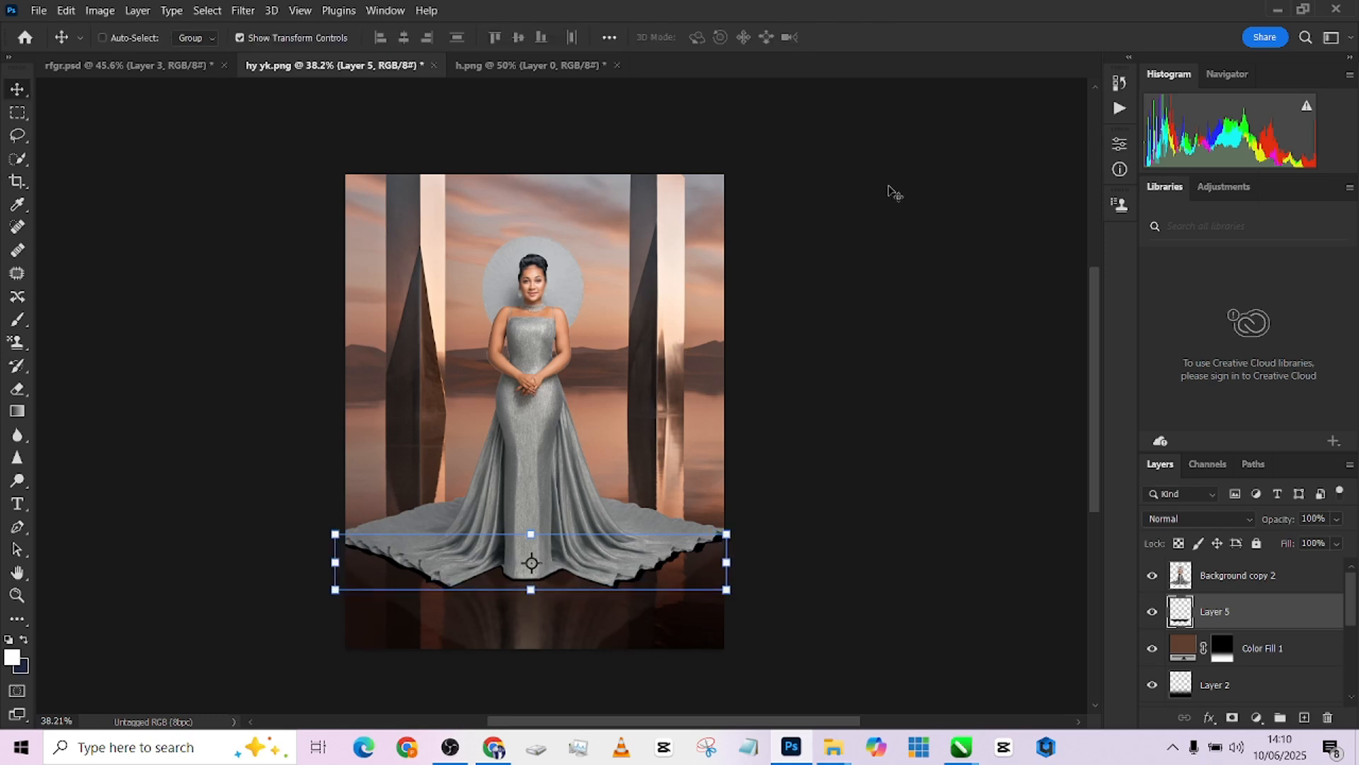
Soften the hem shadow on Layer 5 with a Gaussian Blur of 6.8 pixels.
click(14, 112)
alt+scroll(607, 603, up, 3)
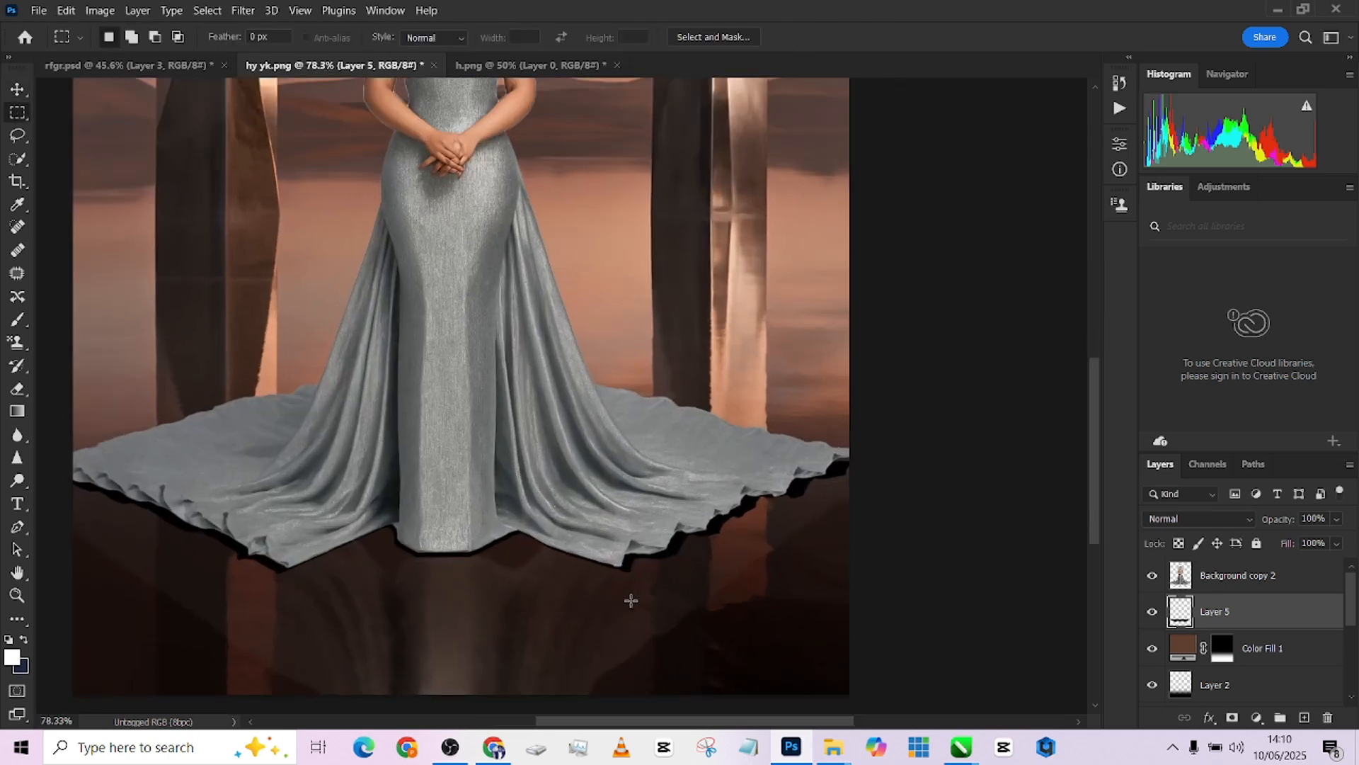
alt+scroll(644, 545, down, 2)
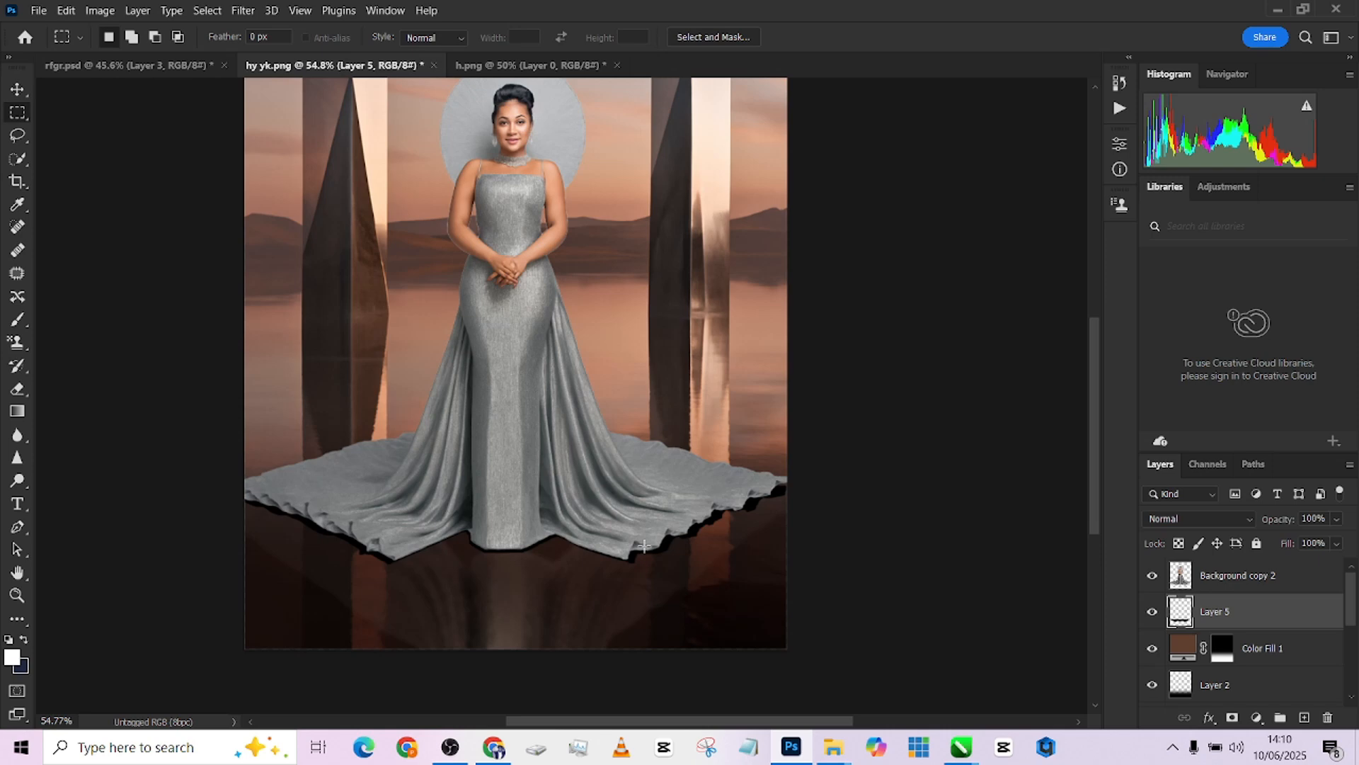
click(243, 11)
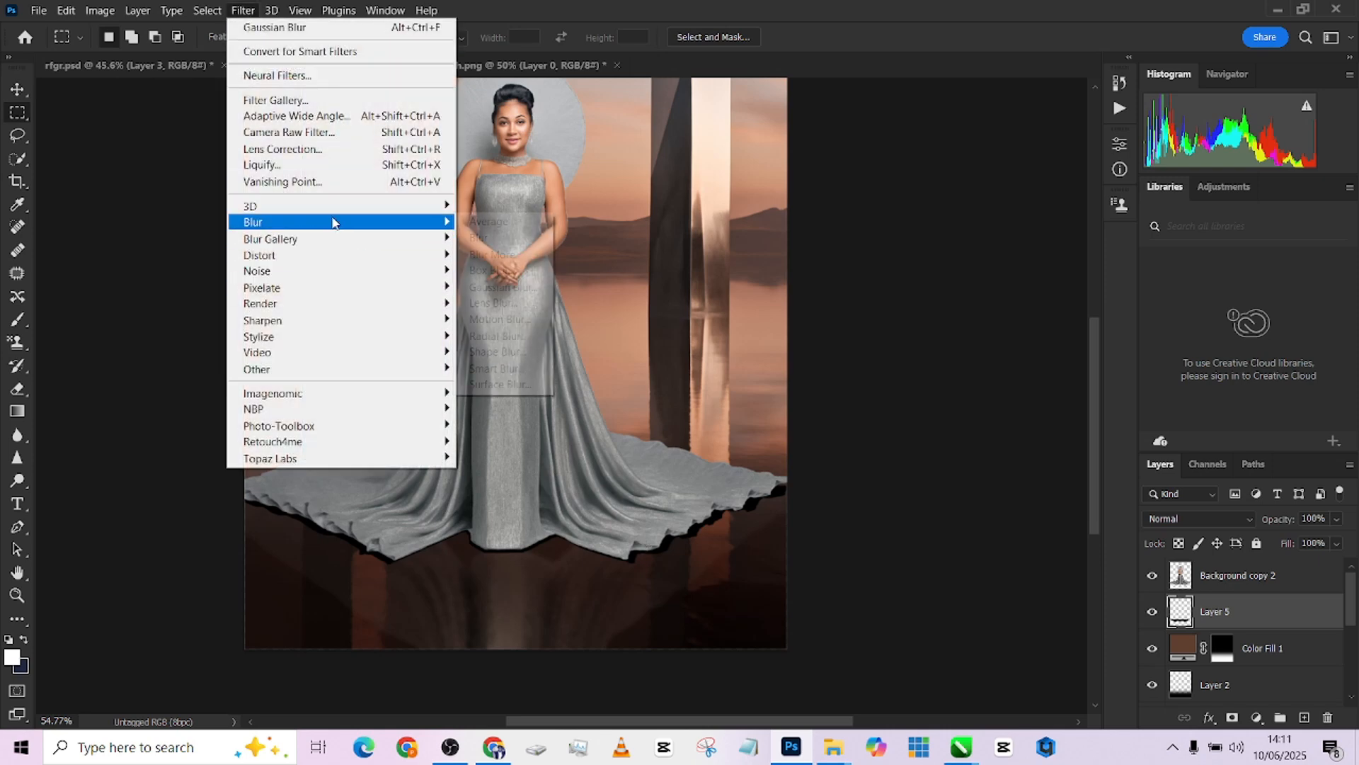
mouse_move(344, 221)
click(484, 290)
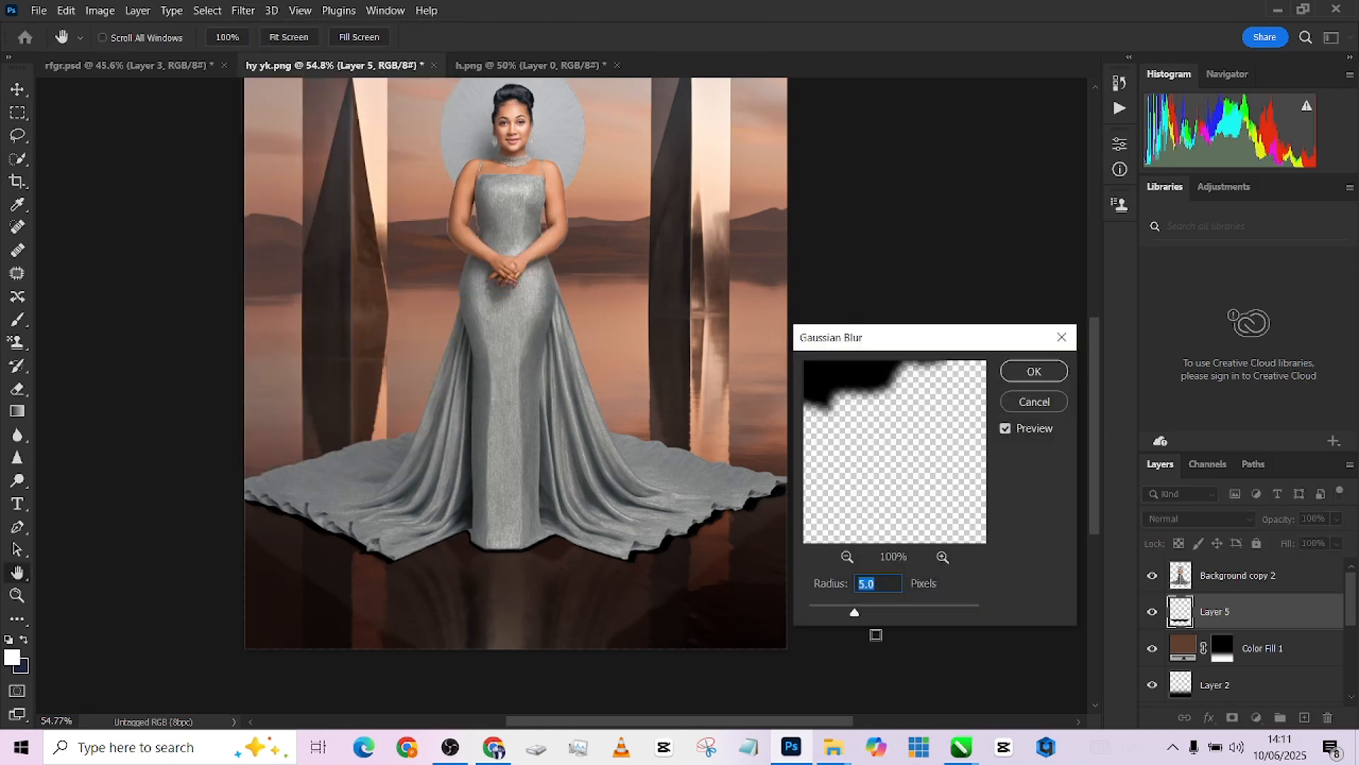
mouse_move(861, 613)
mouse_down()
mouse_move(885, 616)
mouse_move(863, 613)
mouse_up()
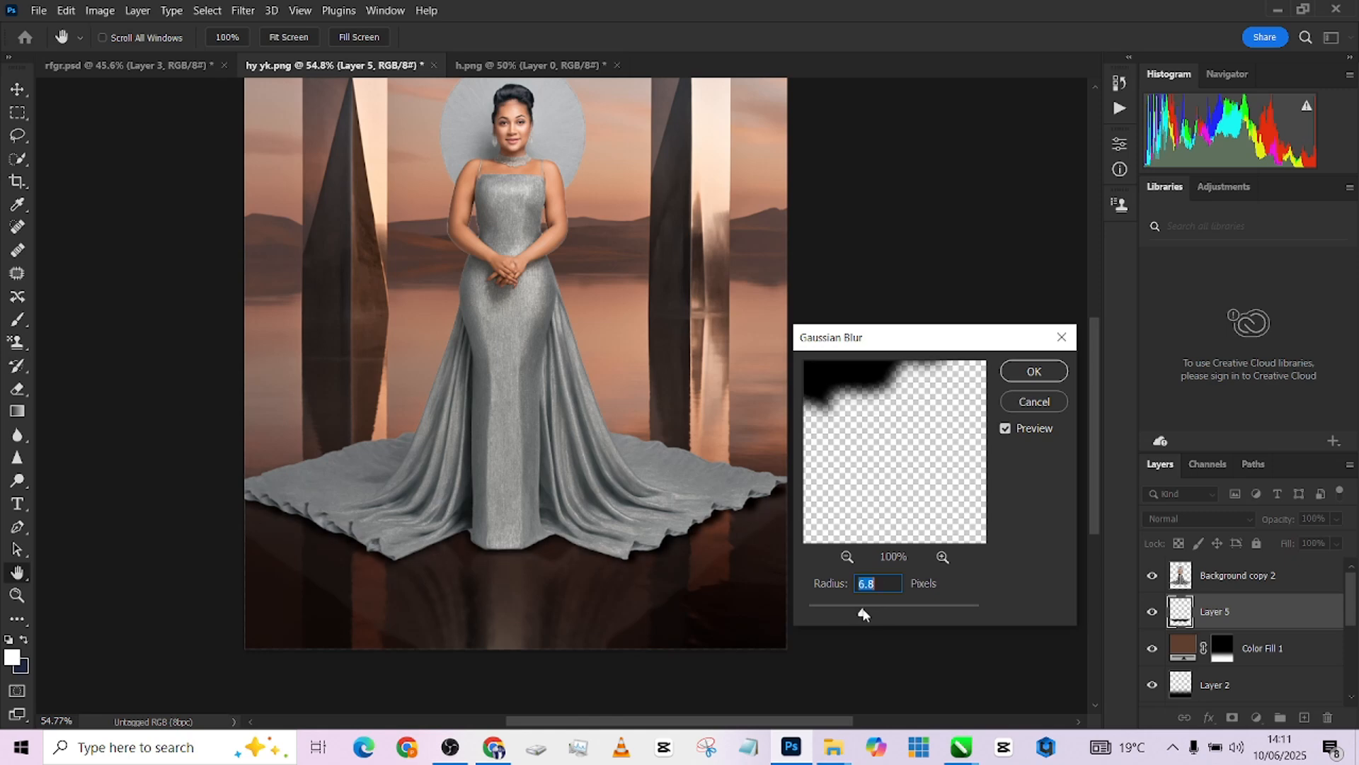
click(1035, 371)
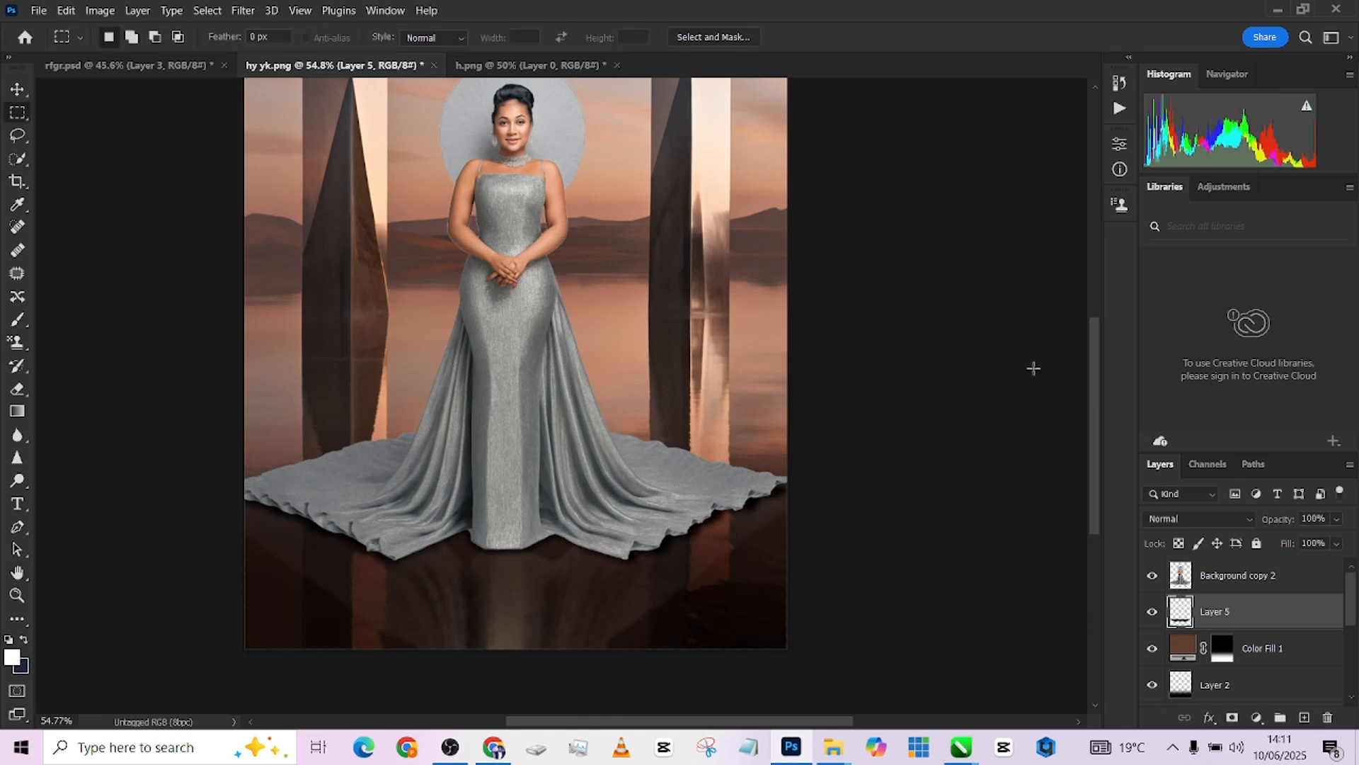
Nudge the blurred hem shadow slightly upward in six small moves.
key(v)
key(Up)
key(Up)
key(Up)
key(Up)
key(Up)
key(Up)
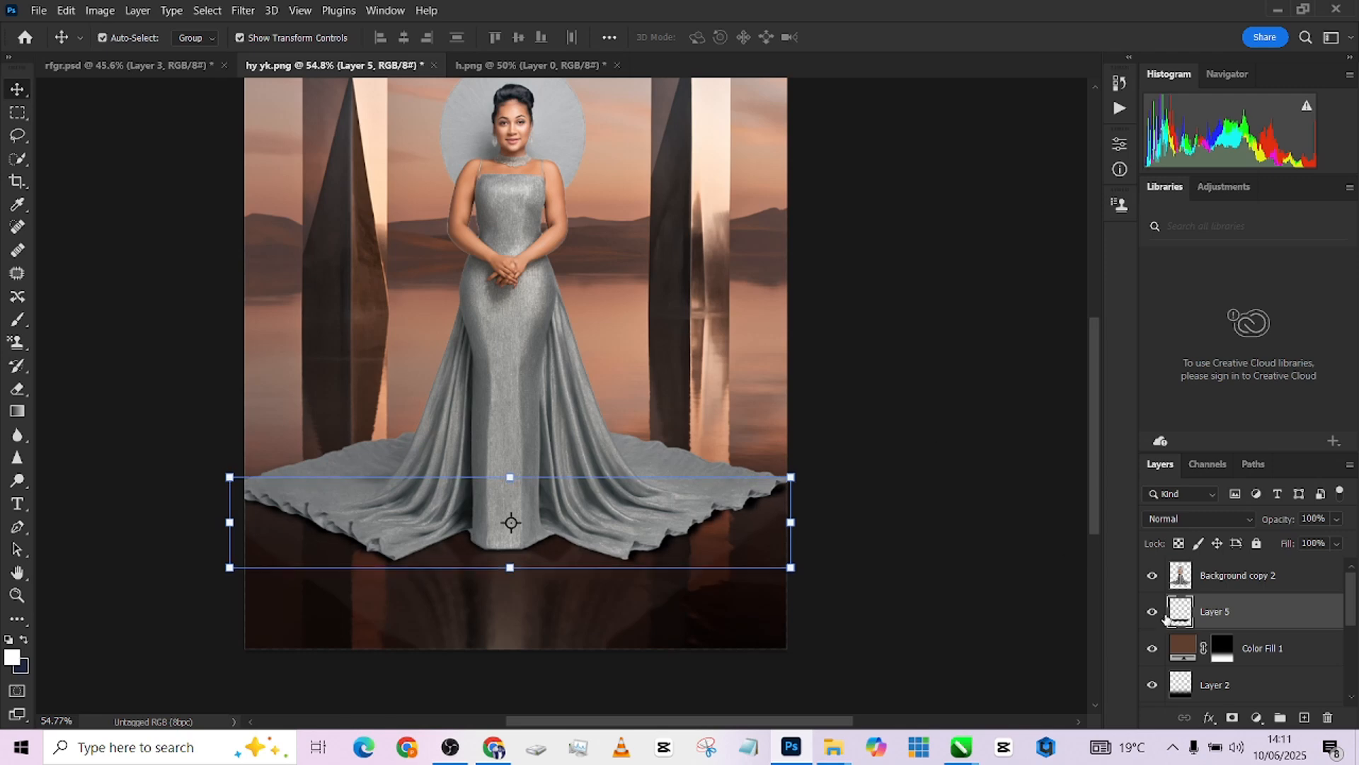
Duplicate the hem shadow layer and stretch the original Layer 5 to about 107.11% width and 124.05% height, extending below the gown.
key(ctrl+j)
click(1292, 650)
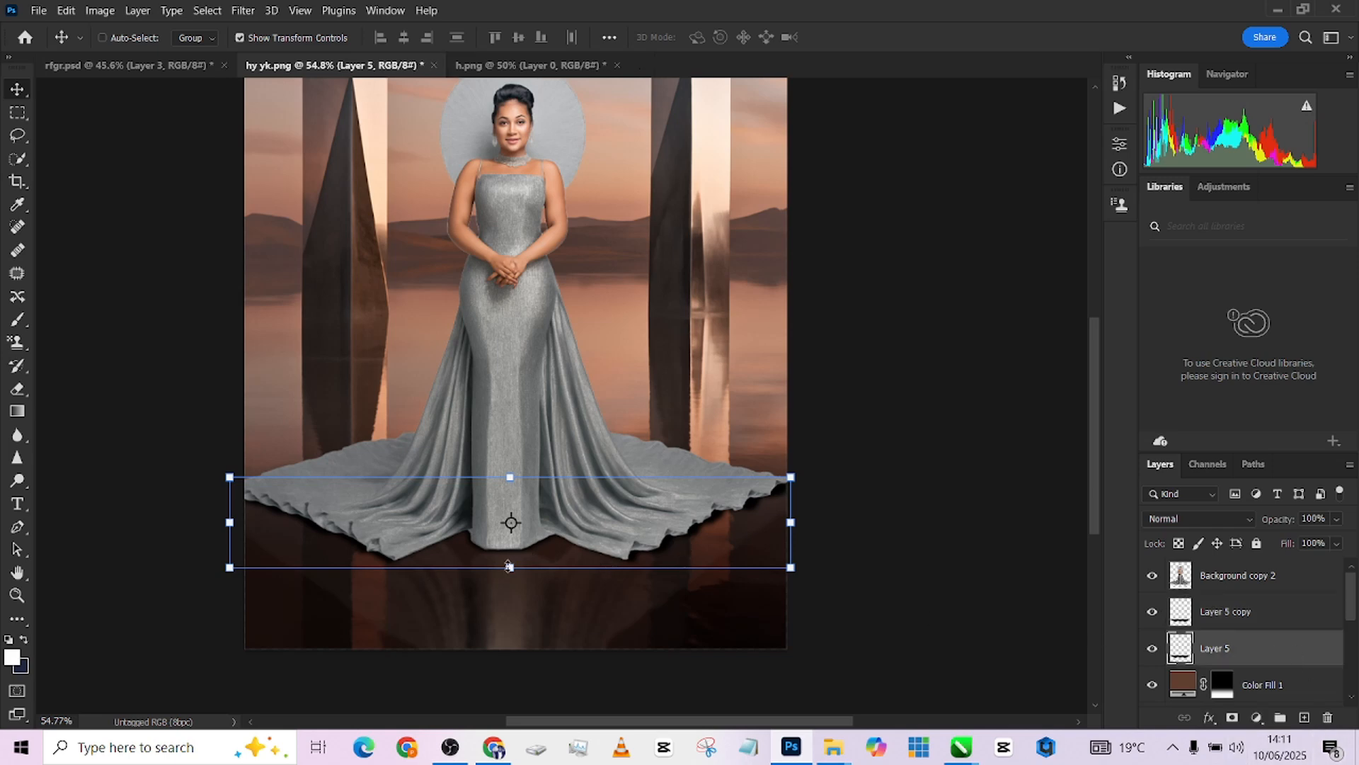
drag(509, 566, 509, 588)
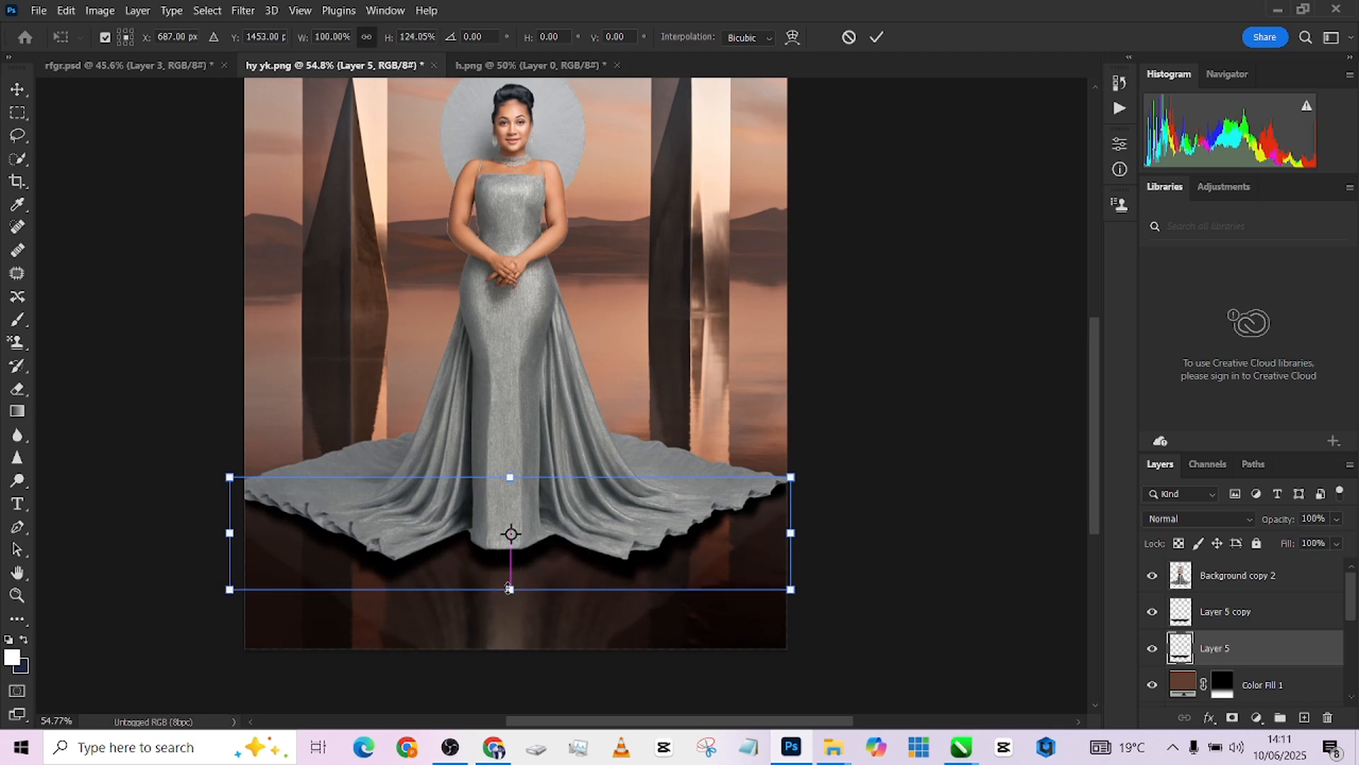
drag(791, 533, 804, 533)
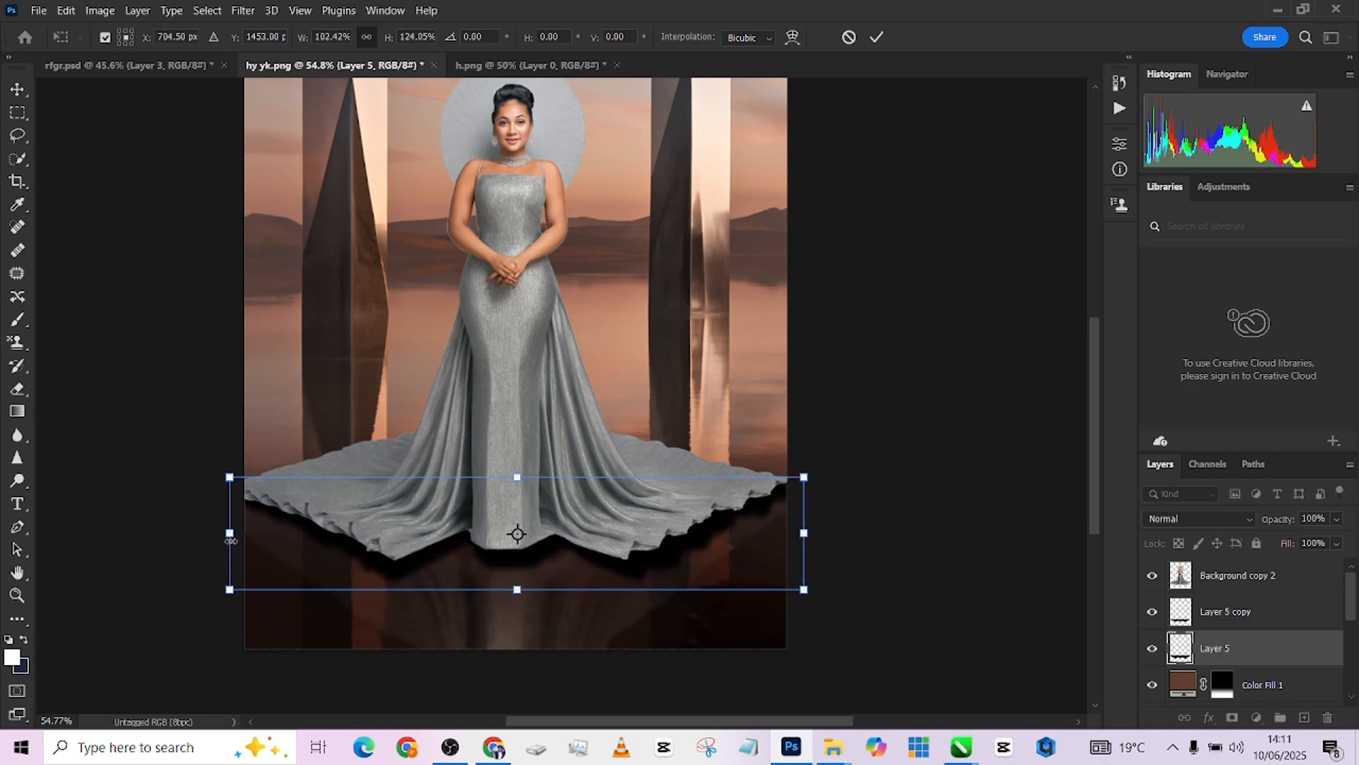
drag(231, 539, 203, 534)
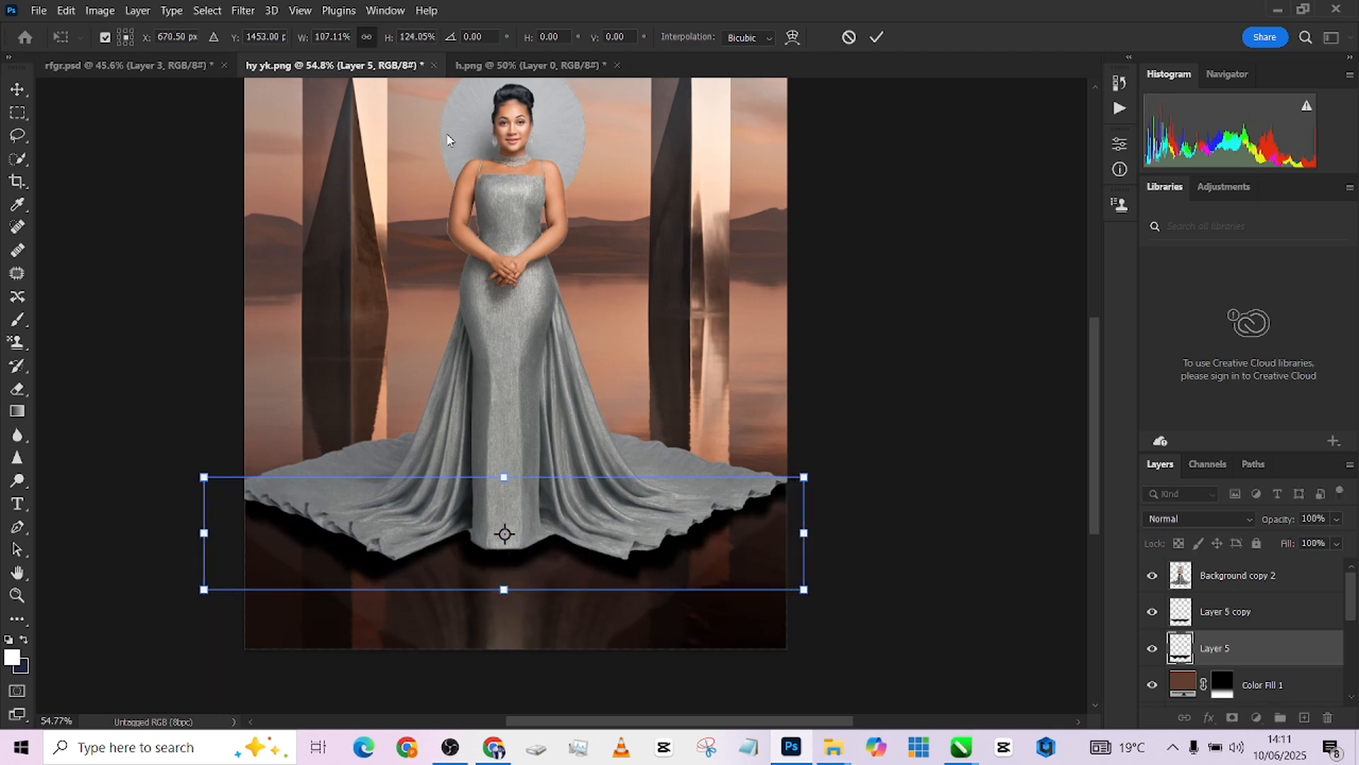
click(877, 37)
Apply a much stronger Gaussian Blur to the stretched Layer 5 shadow so it spreads softly across the floor.
click(242, 10)
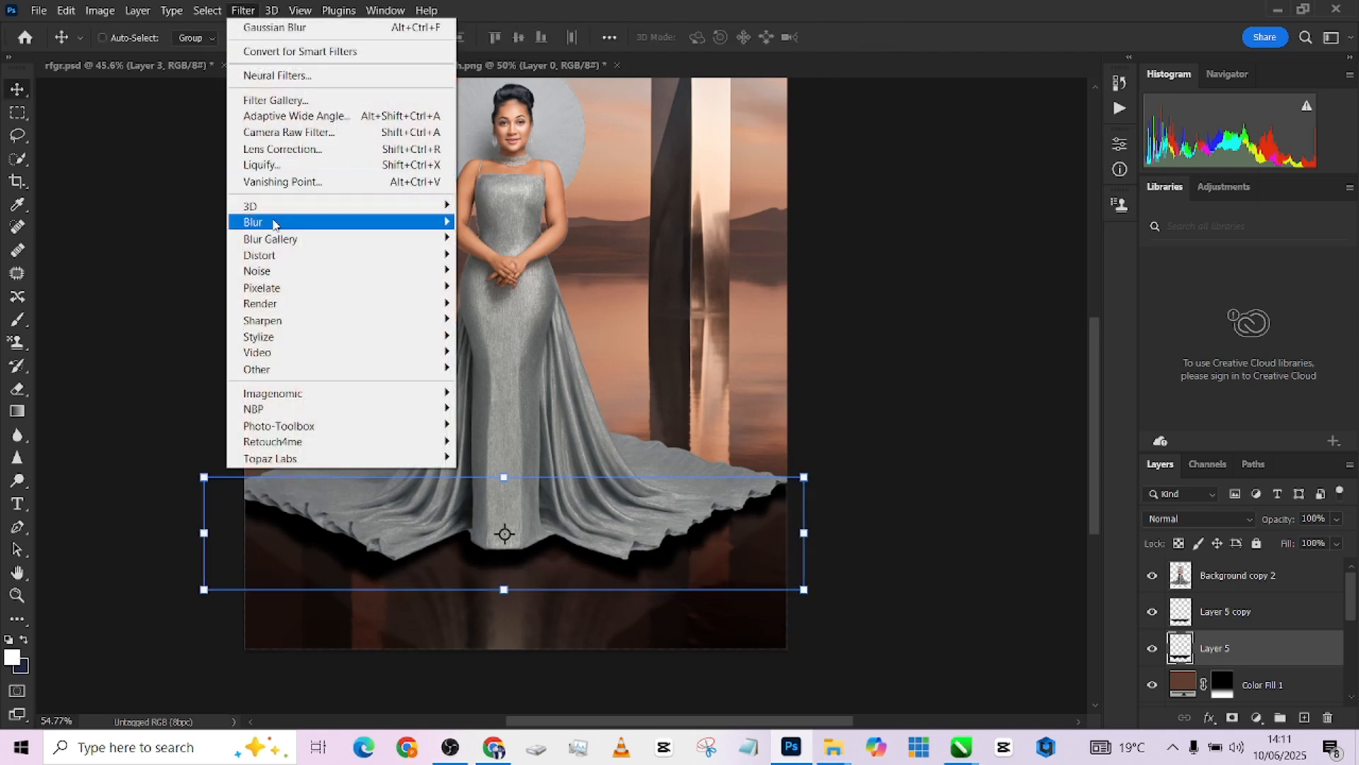
mouse_move(273, 221)
click(533, 291)
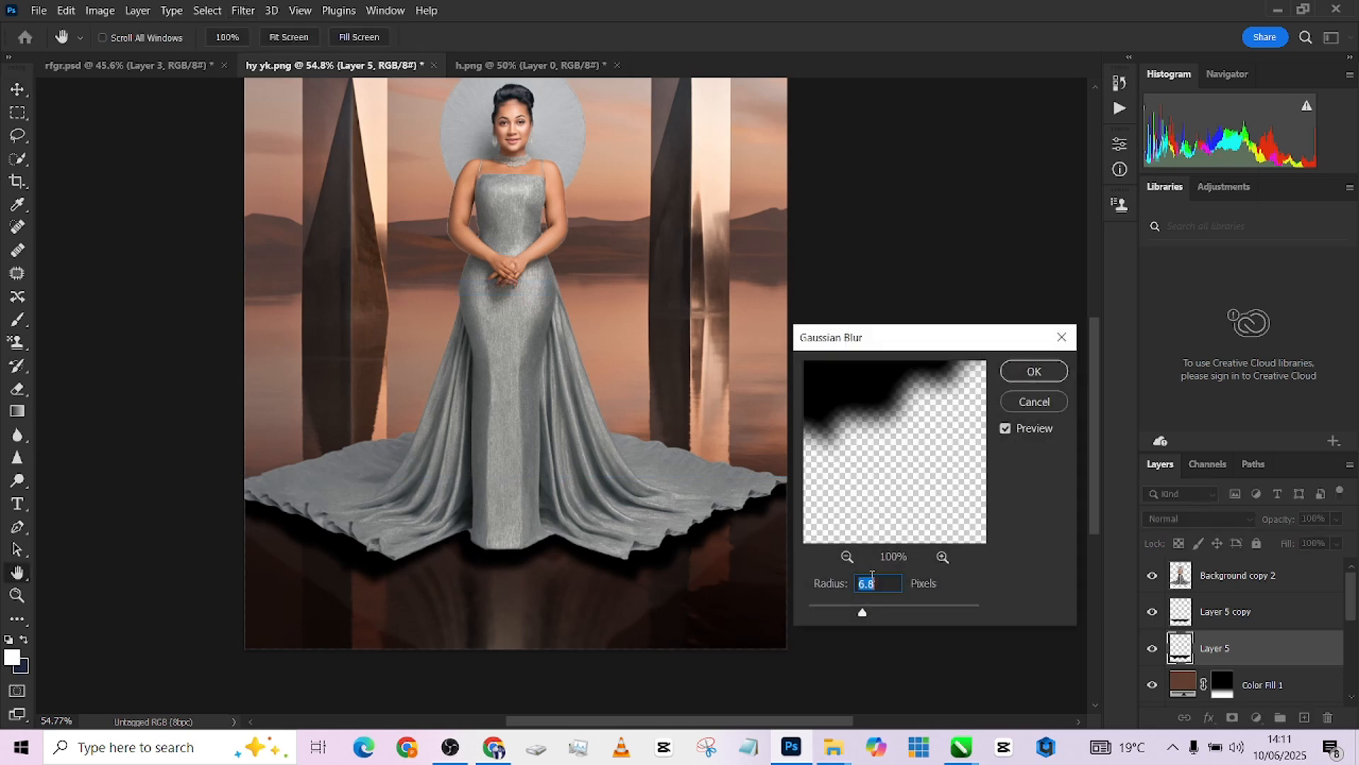
drag(895, 616, 921, 615)
click(1033, 371)
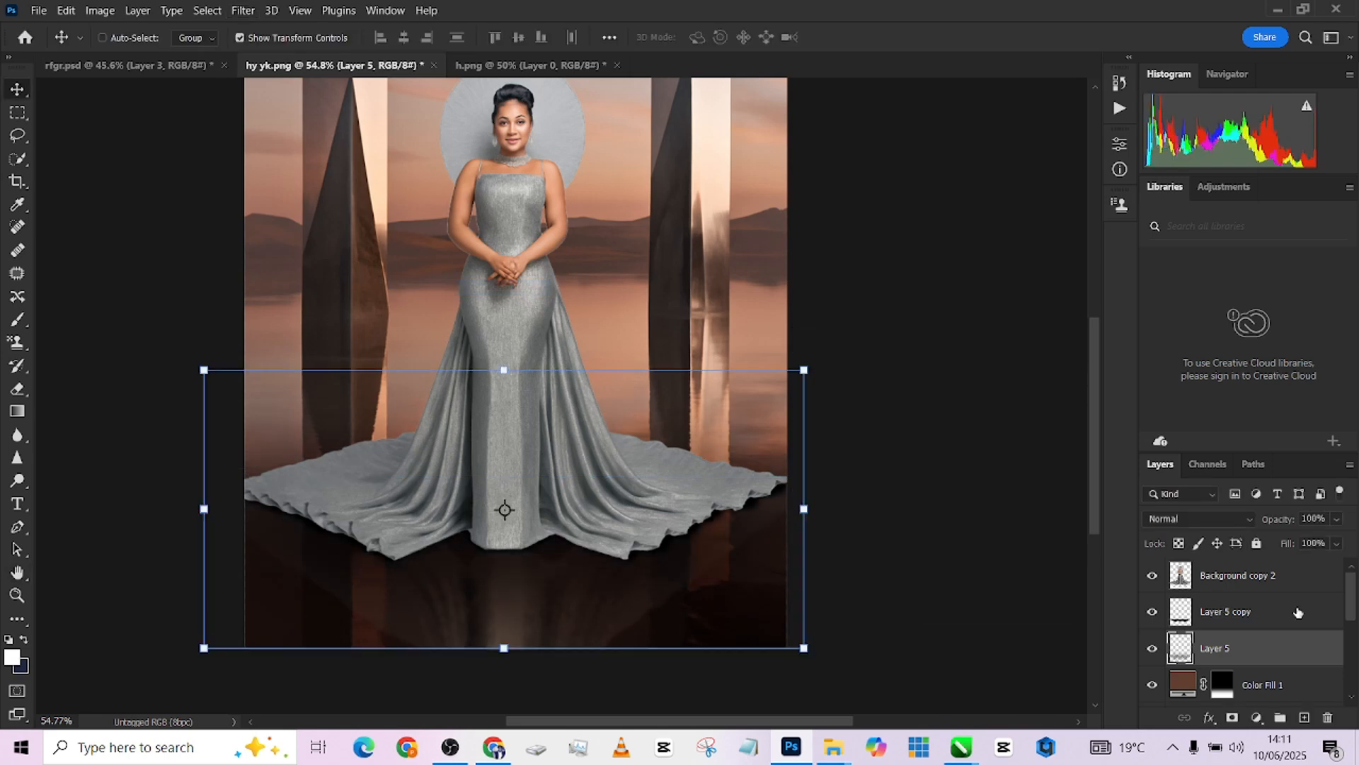
Reduce the opacity of the widely blurred Layer 5 shadow to 73%.
click(1336, 519)
drag(1301, 543, 1324, 542)
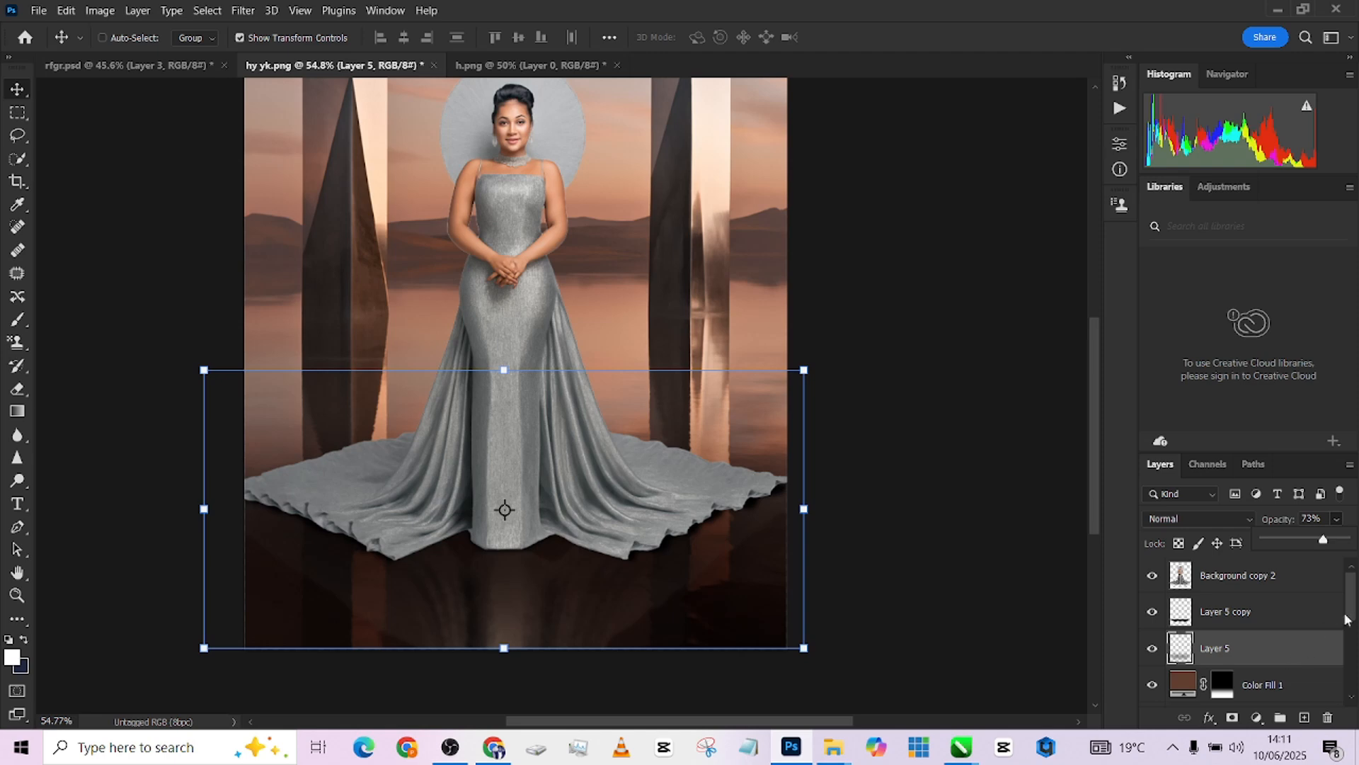
mouse_move(1351, 611)
mouse_down()
mouse_move(1352, 645)
mouse_move(1351, 631)
mouse_up()
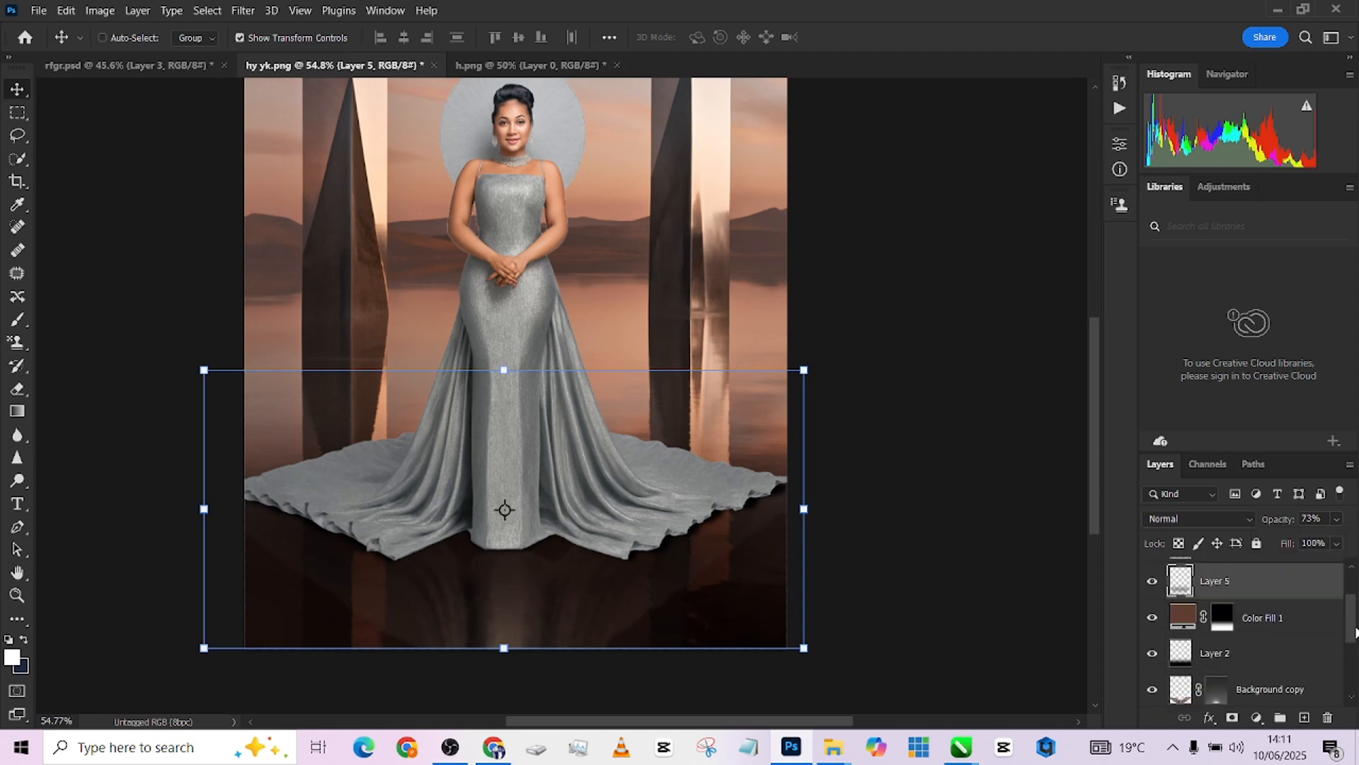
click(16, 113)
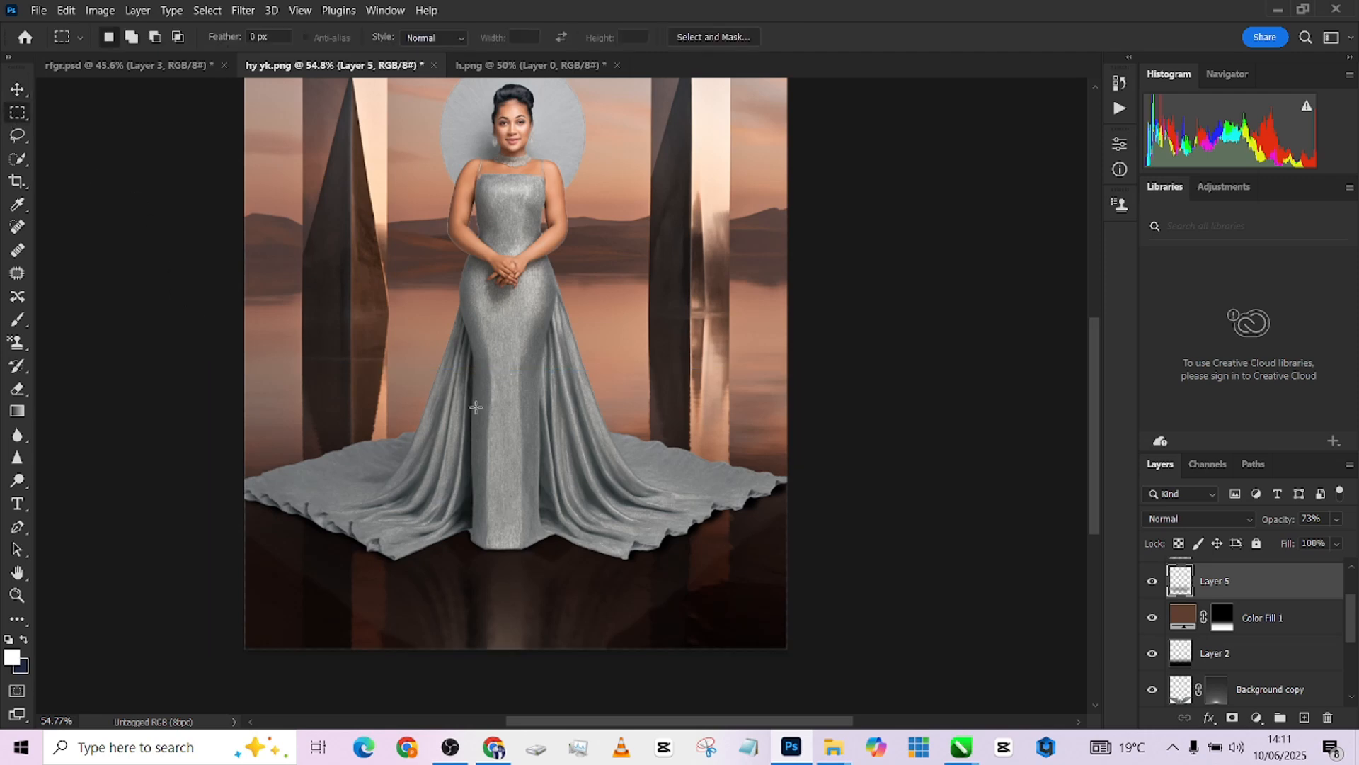
scroll(495, 425, down, 3)
drag(611, 528, 608, 531)
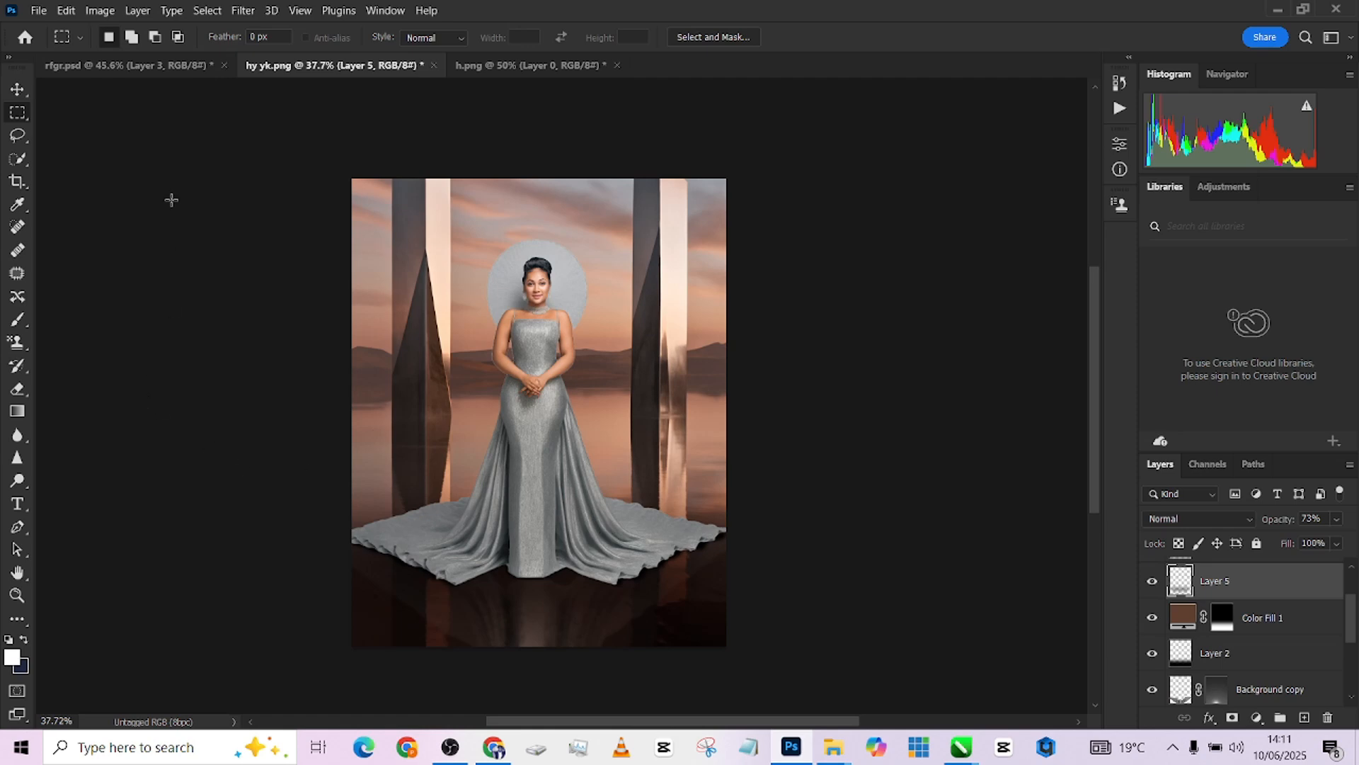
Compare the floor with rfgr.psd and with Layer 2 hidden, and reduce Layer 2's opacity to 34%.
click(156, 67)
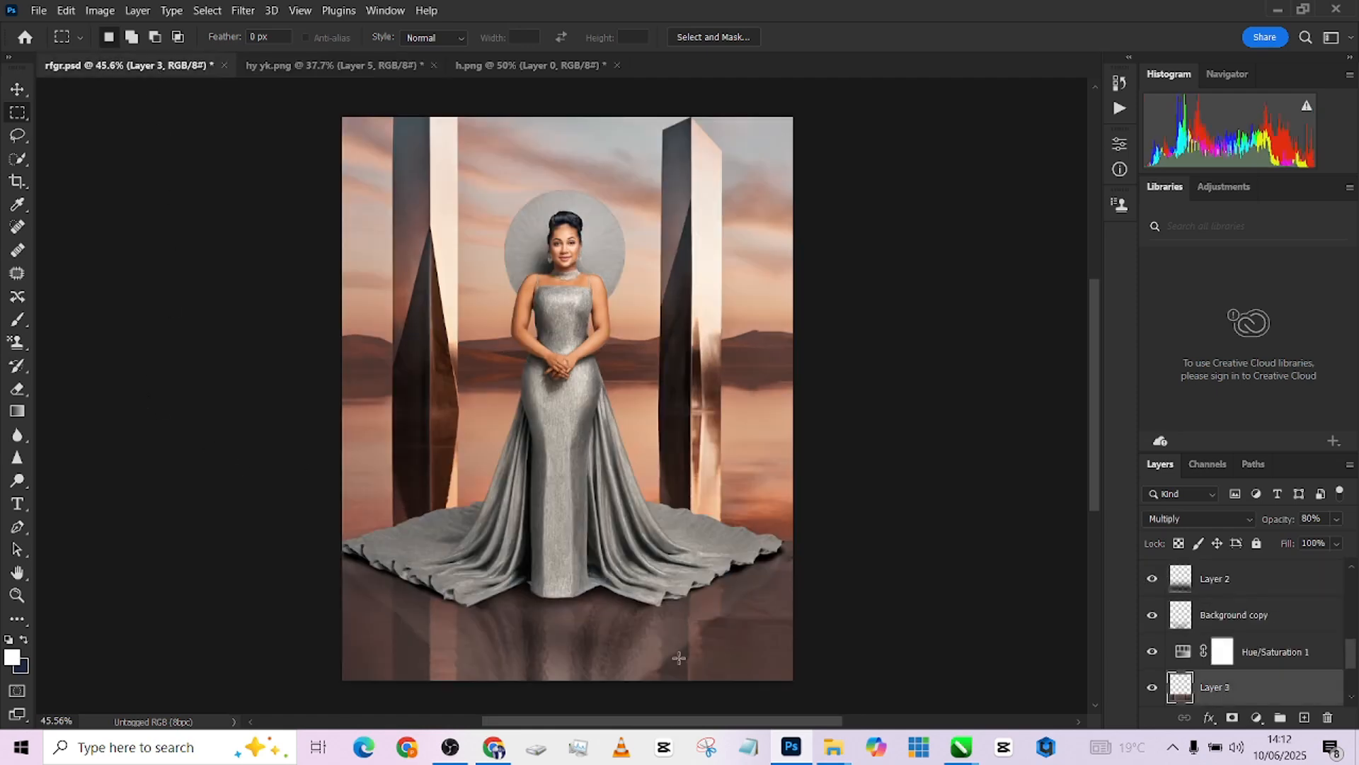
click(333, 65)
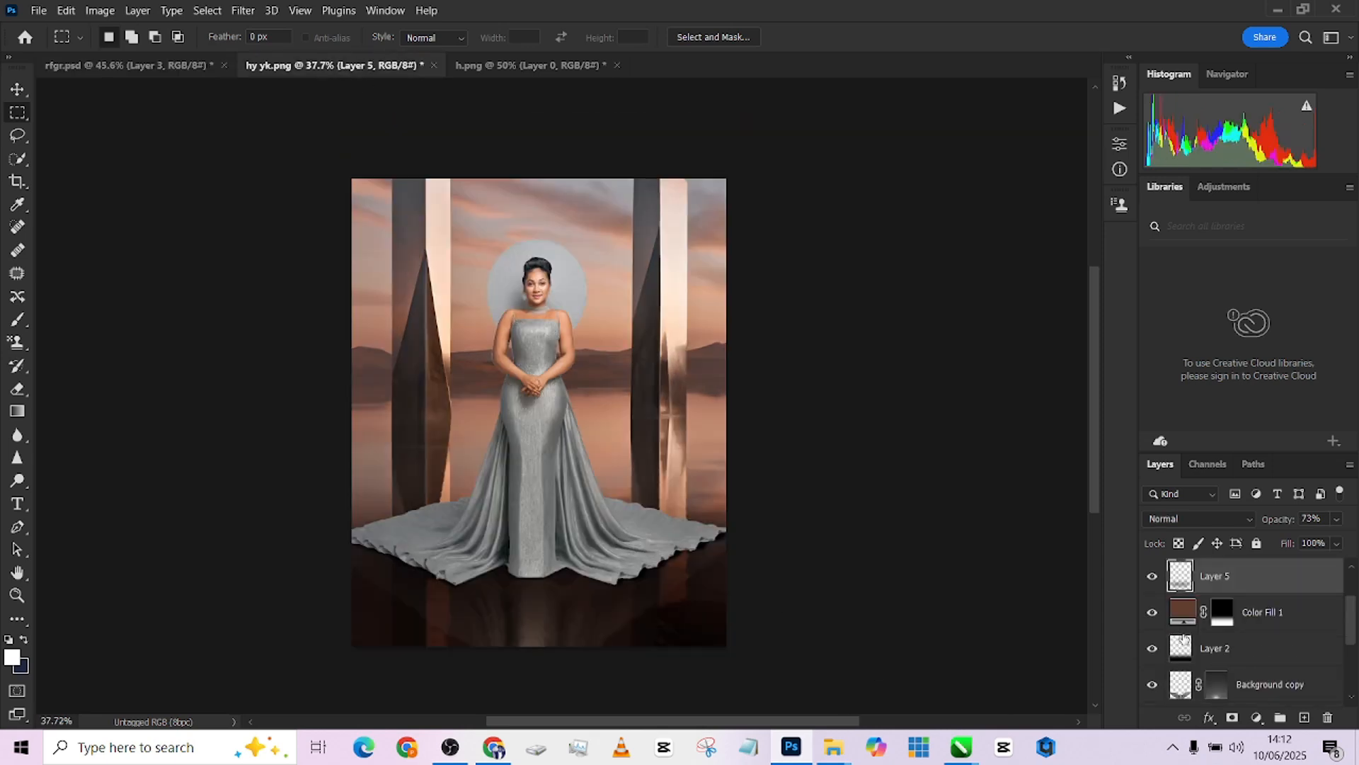
scroll(1178, 627, down, 3)
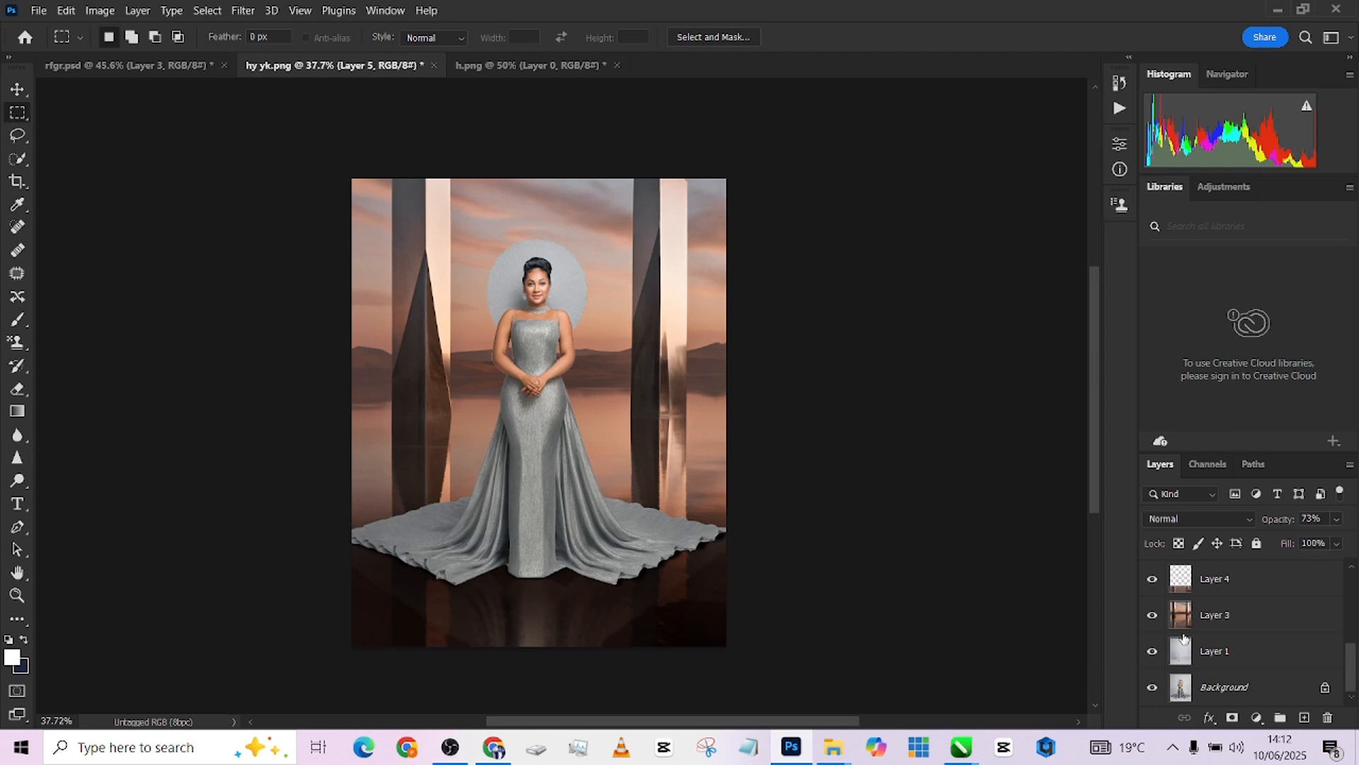
scroll(1183, 638, up, 1)
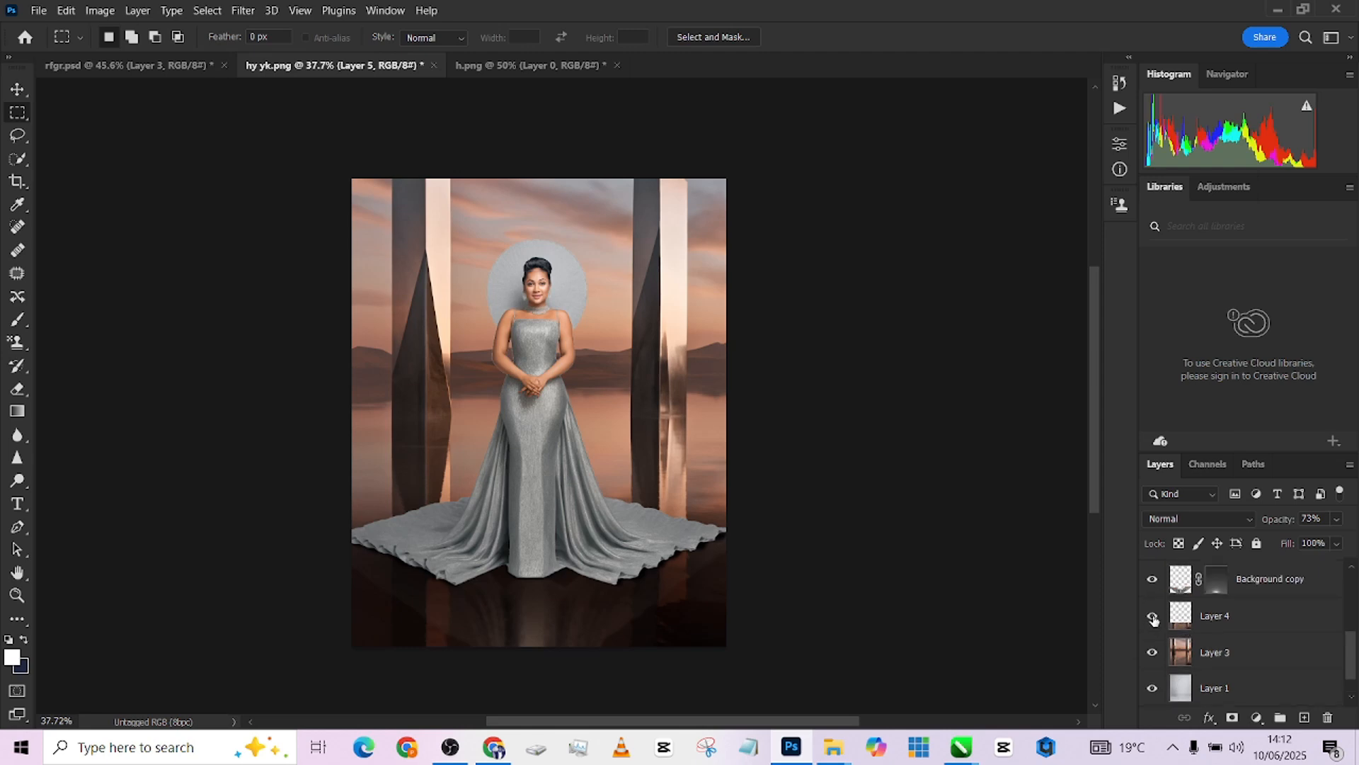
scroll(1154, 602, up, 1)
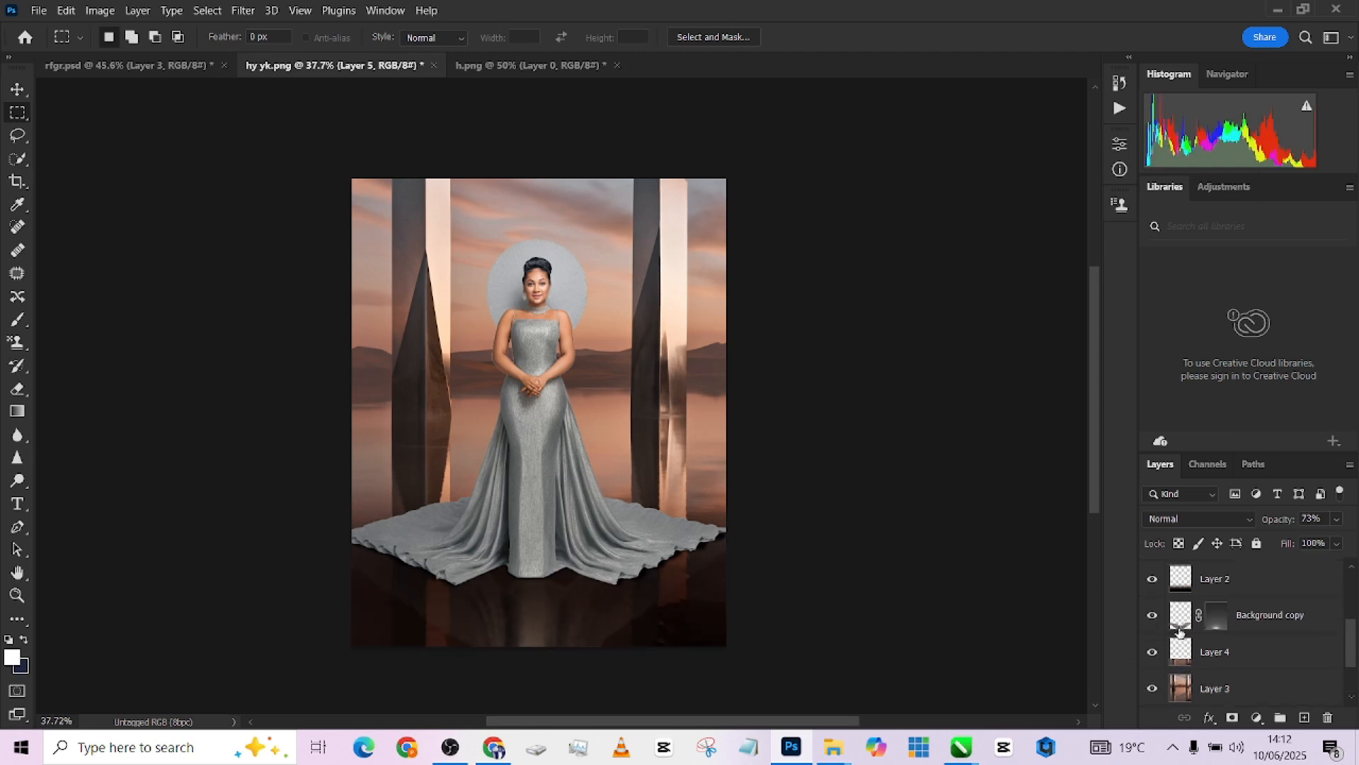
click(1152, 580)
click(1152, 580)
click(1152, 579)
click(1295, 595)
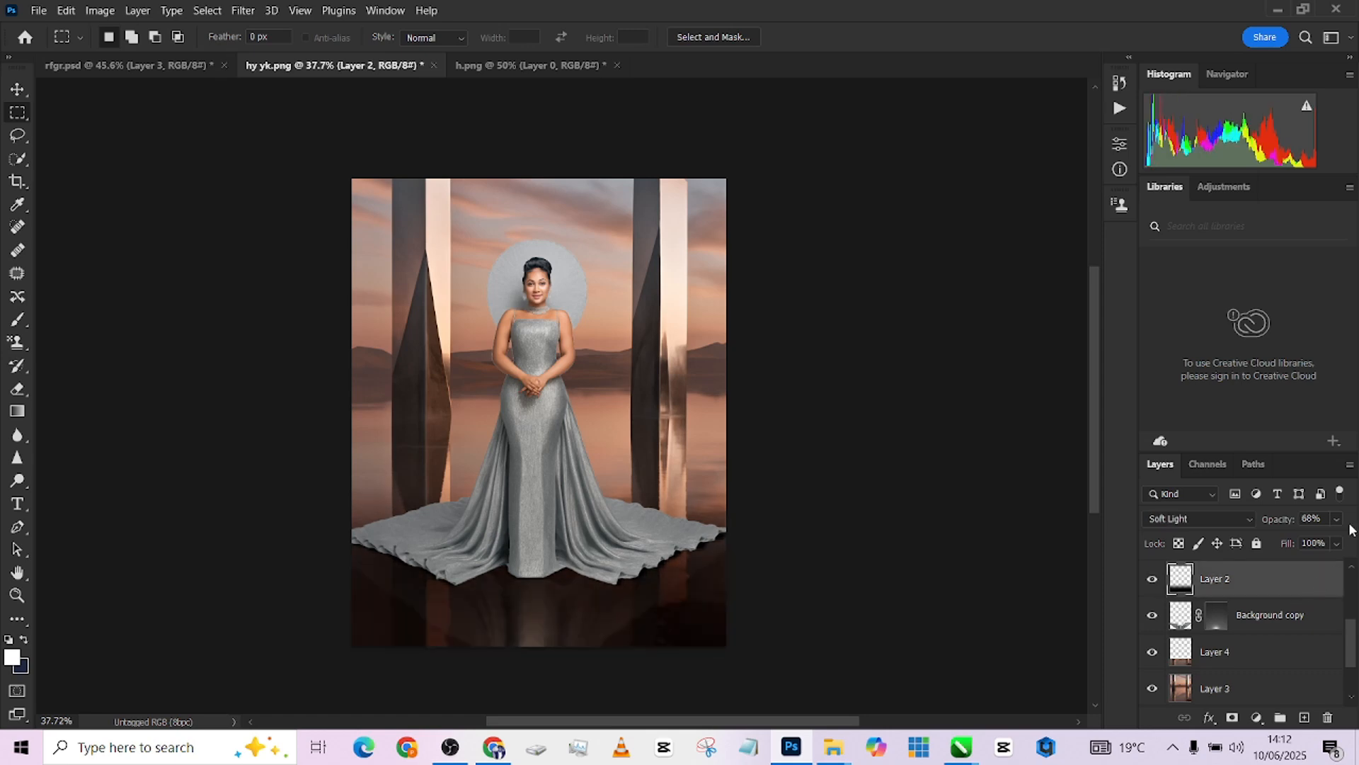
click(1337, 519)
drag(1301, 544, 1295, 544)
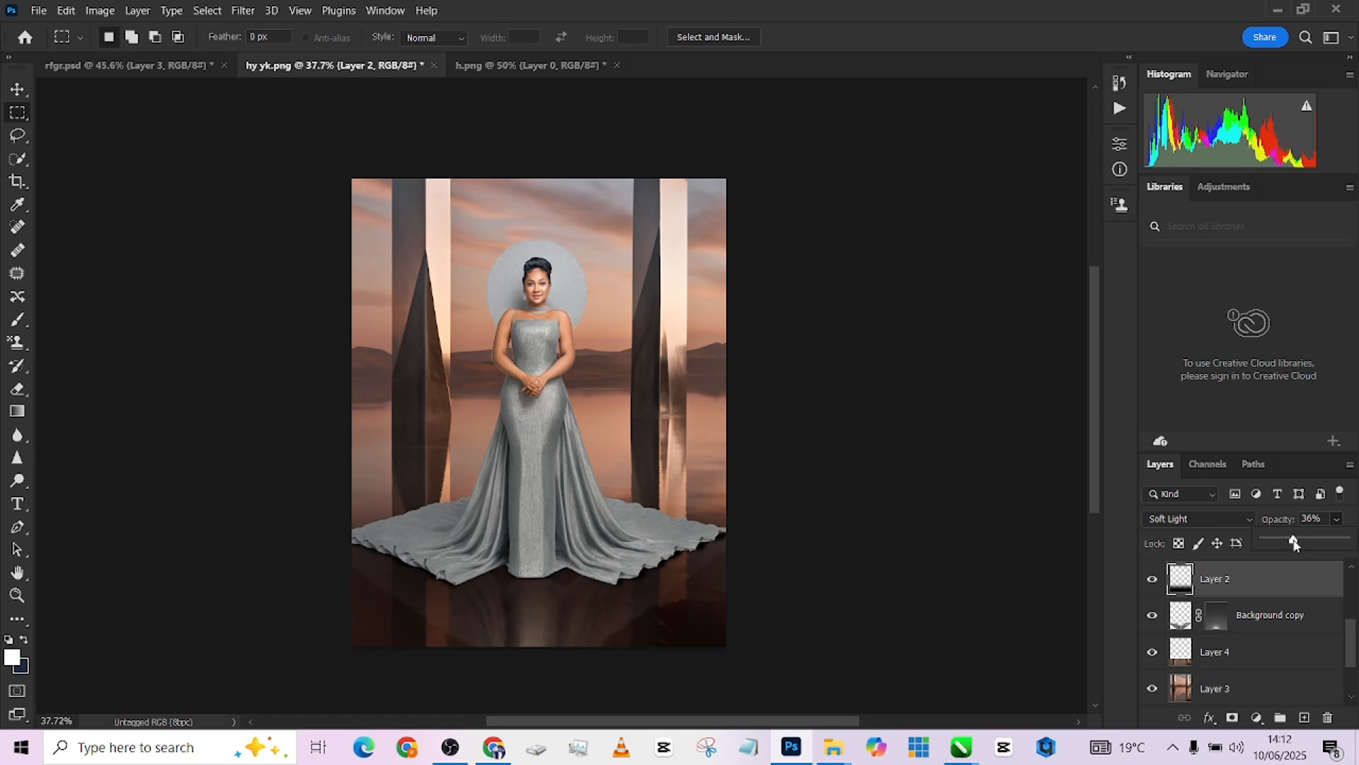
drag(524, 461, 526, 492)
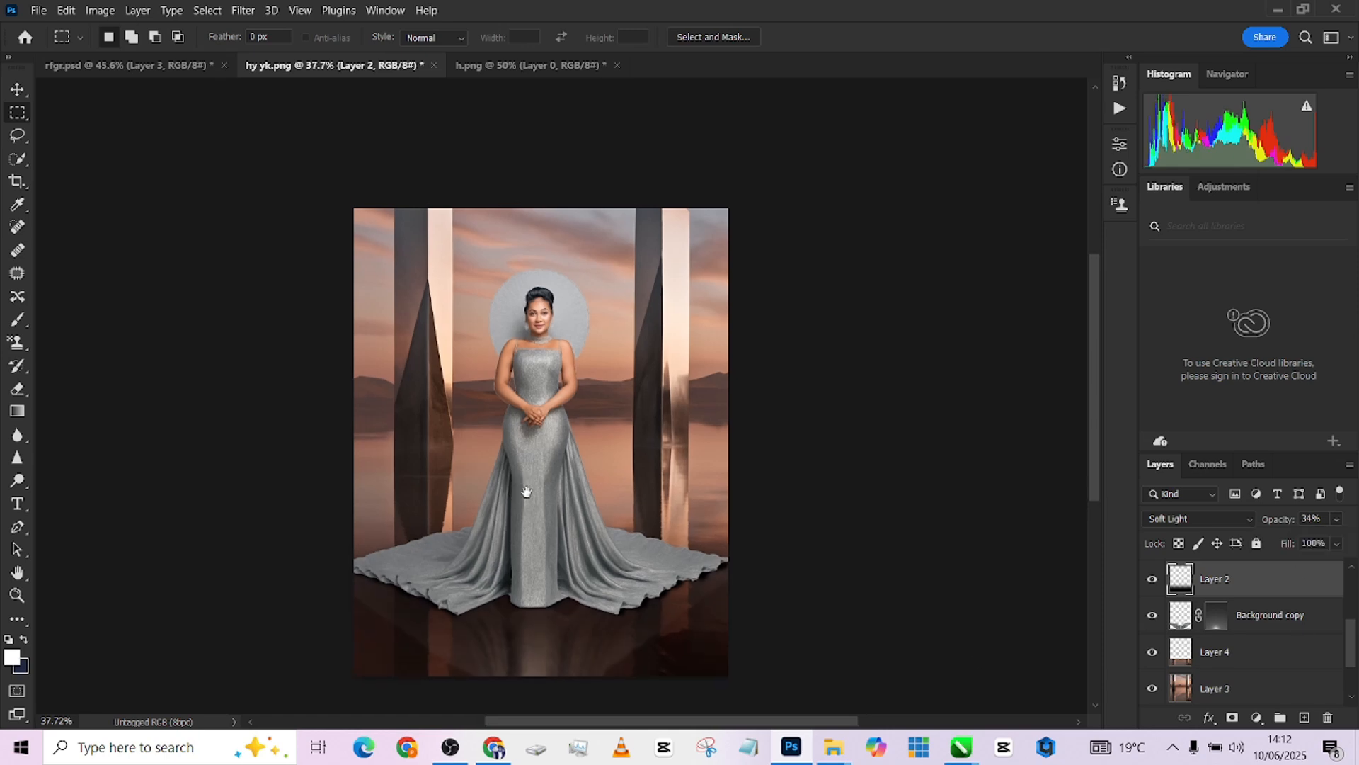
scroll(532, 495, up, 1)
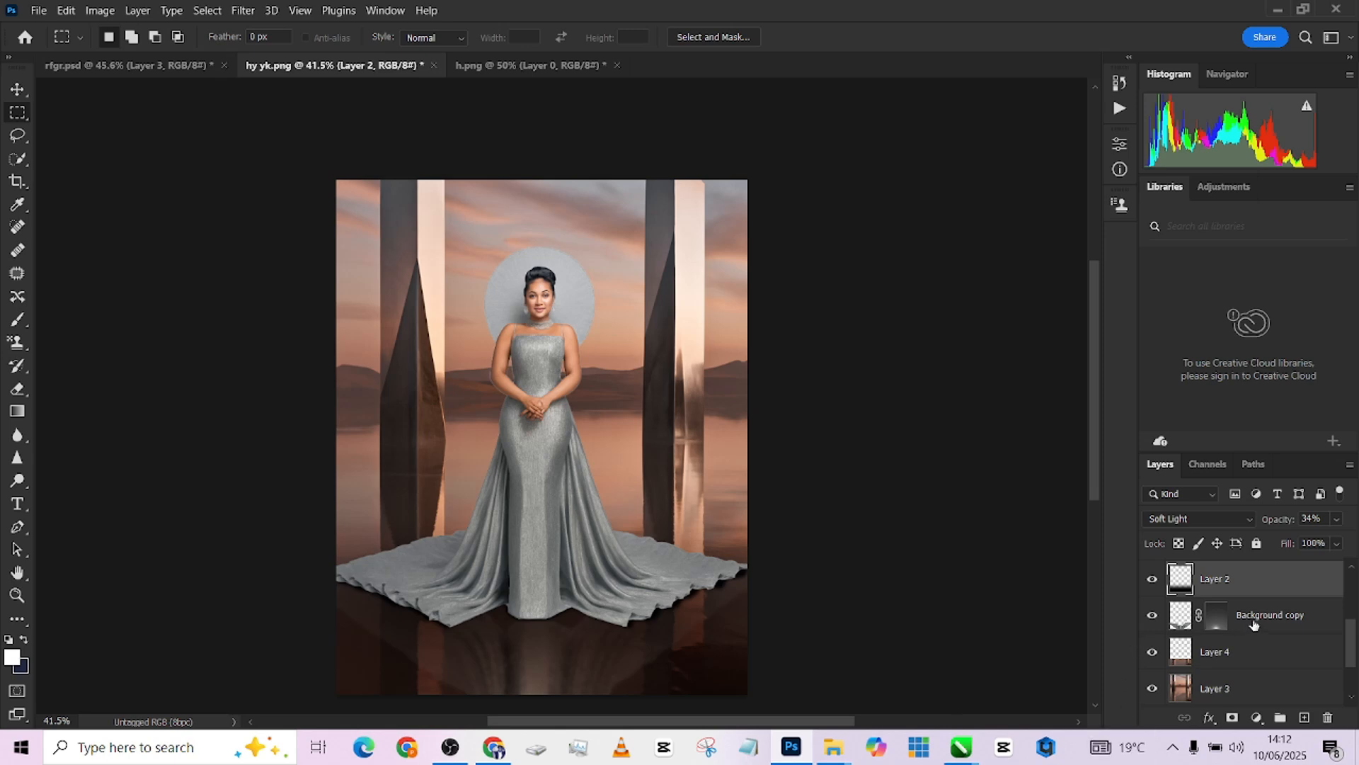
Select the woman's gown and round halo on the Background copy 2 layer with an enlarged Quick Selection brush.
scroll(1250, 623, up, 3)
click(1248, 584)
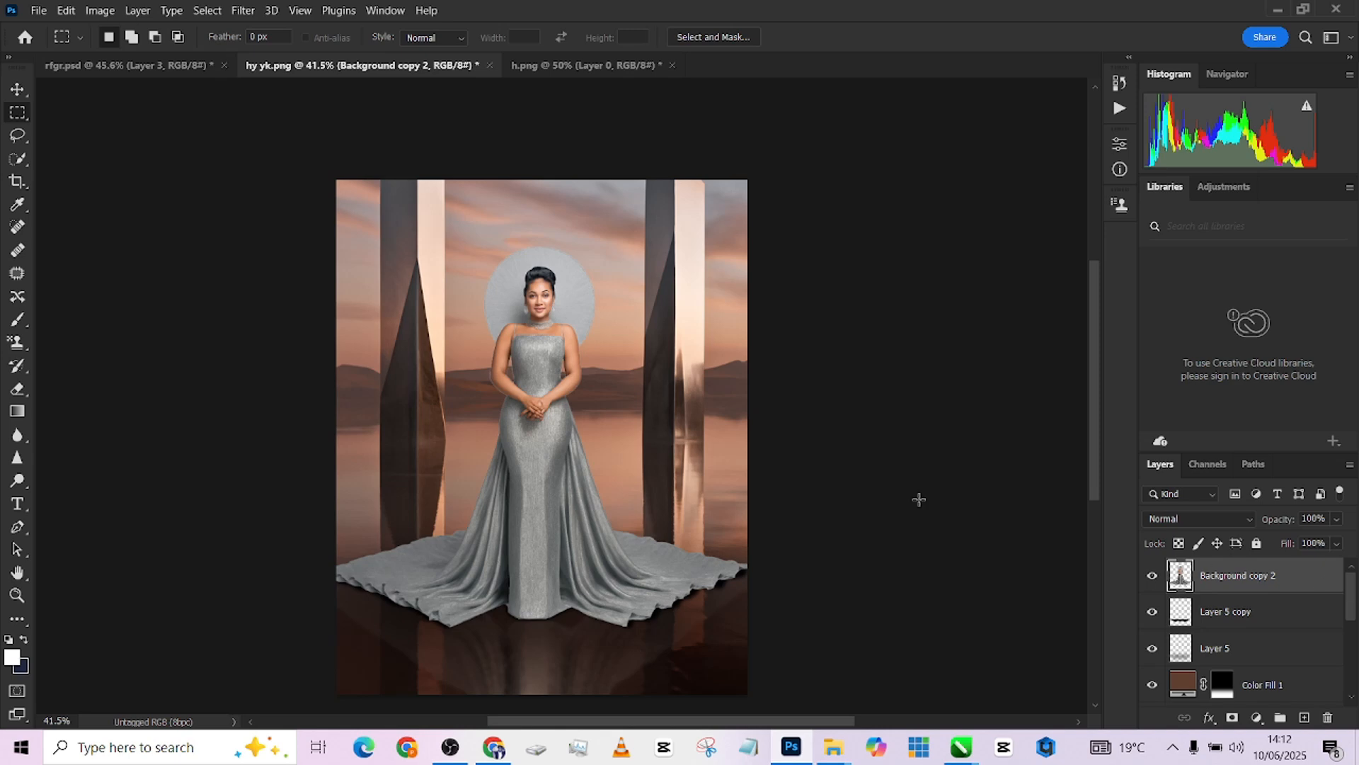
click(16, 162)
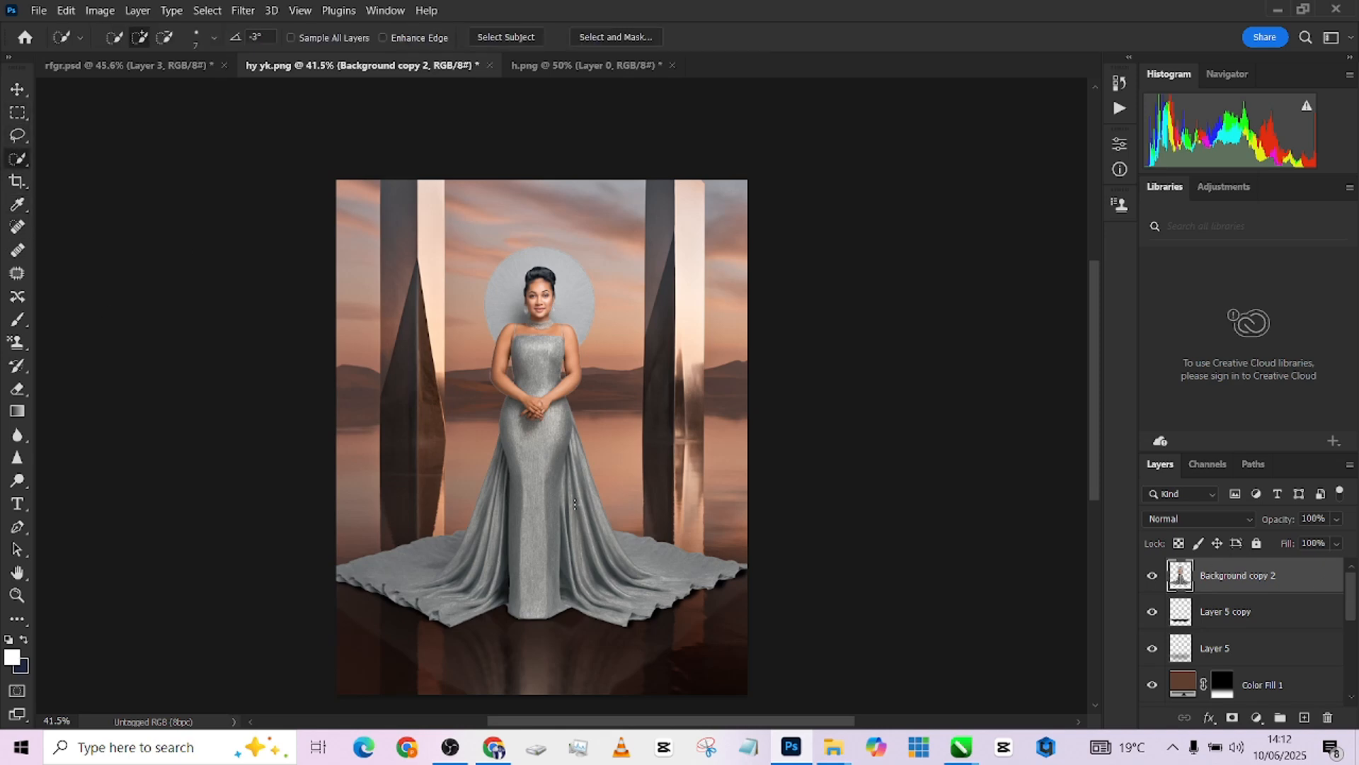
key(bracketright)
key(bracketright)
key(bracketright)
key(bracketright)
mouse_move(525, 482)
mouse_down()
mouse_move(549, 510)
mouse_move(524, 329)
mouse_move(539, 369)
mouse_move(497, 306)
mouse_up()
Subtract the woman's face, hair, shoulders and arms from the selection, keeping the bodice selected up to its neckline.
scroll(497, 307, up, 2)
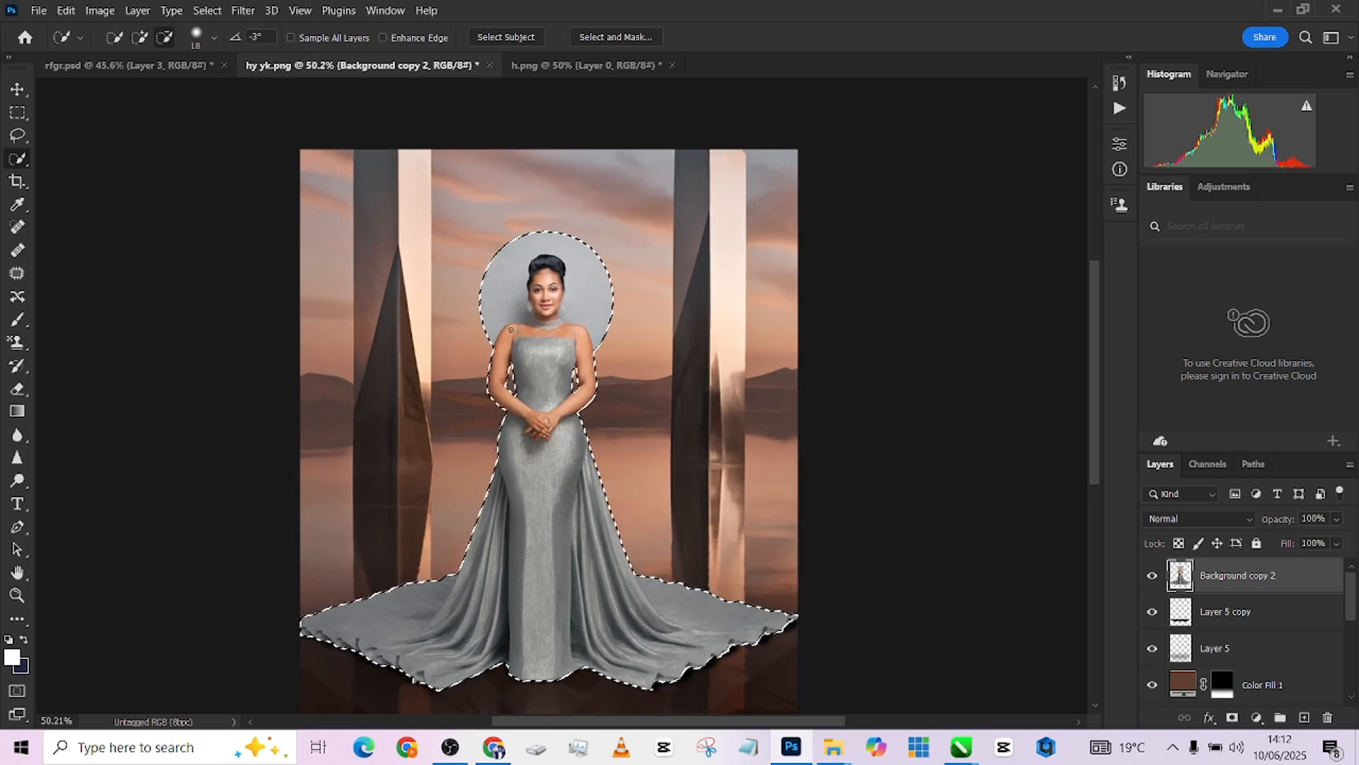
mouse_move(498, 366)
mouse_down()
mouse_move(497, 398)
mouse_move(540, 419)
mouse_move(587, 395)
mouse_move(553, 333)
mouse_move(546, 375)
mouse_move(544, 276)
mouse_up()
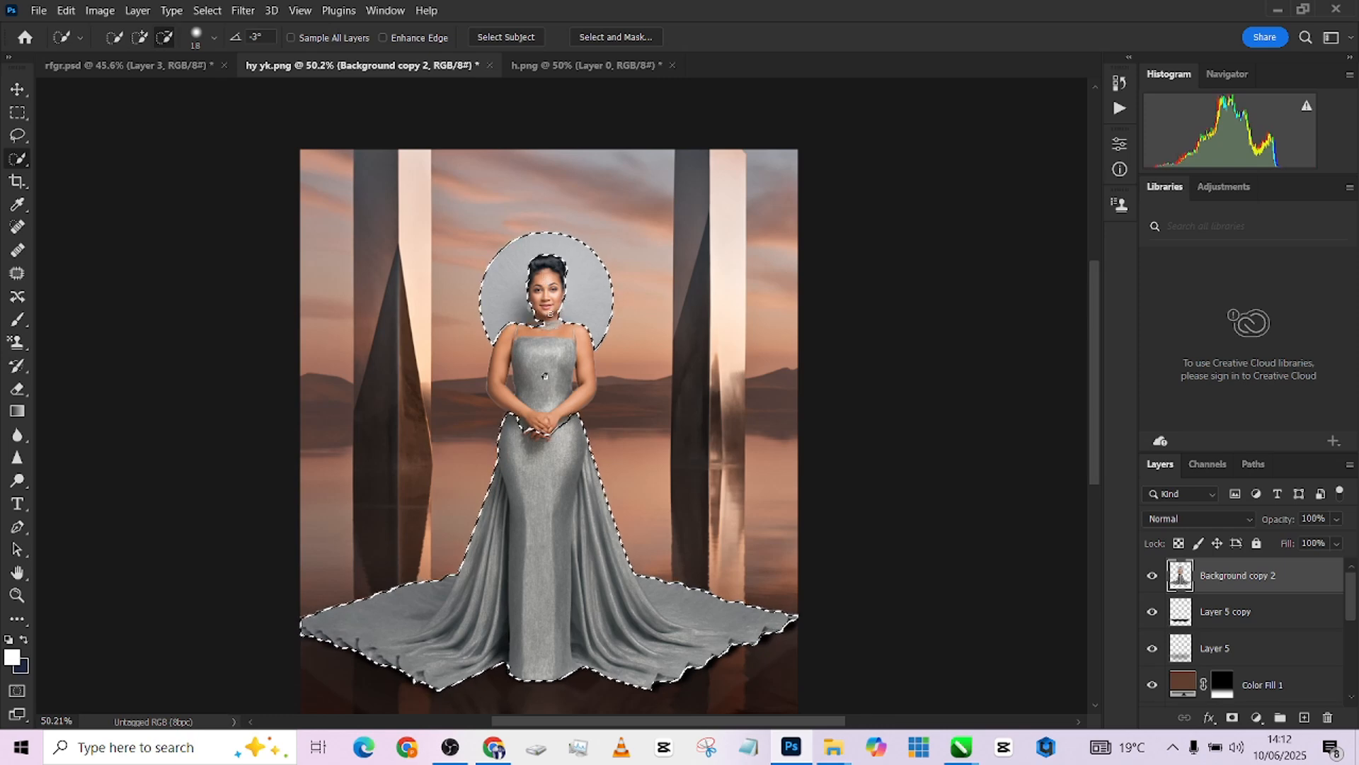
scroll(547, 297, up, 3)
scroll(549, 314, up, 2)
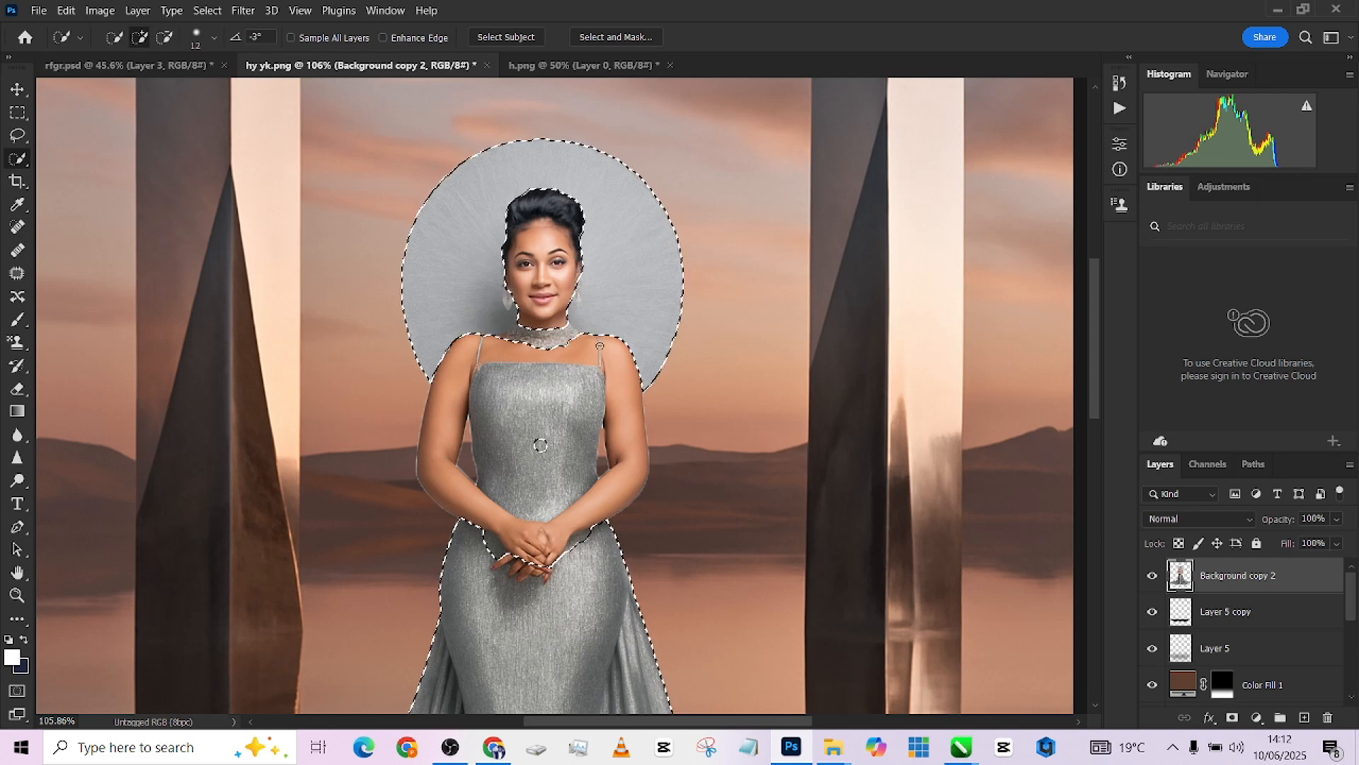
key(alt)
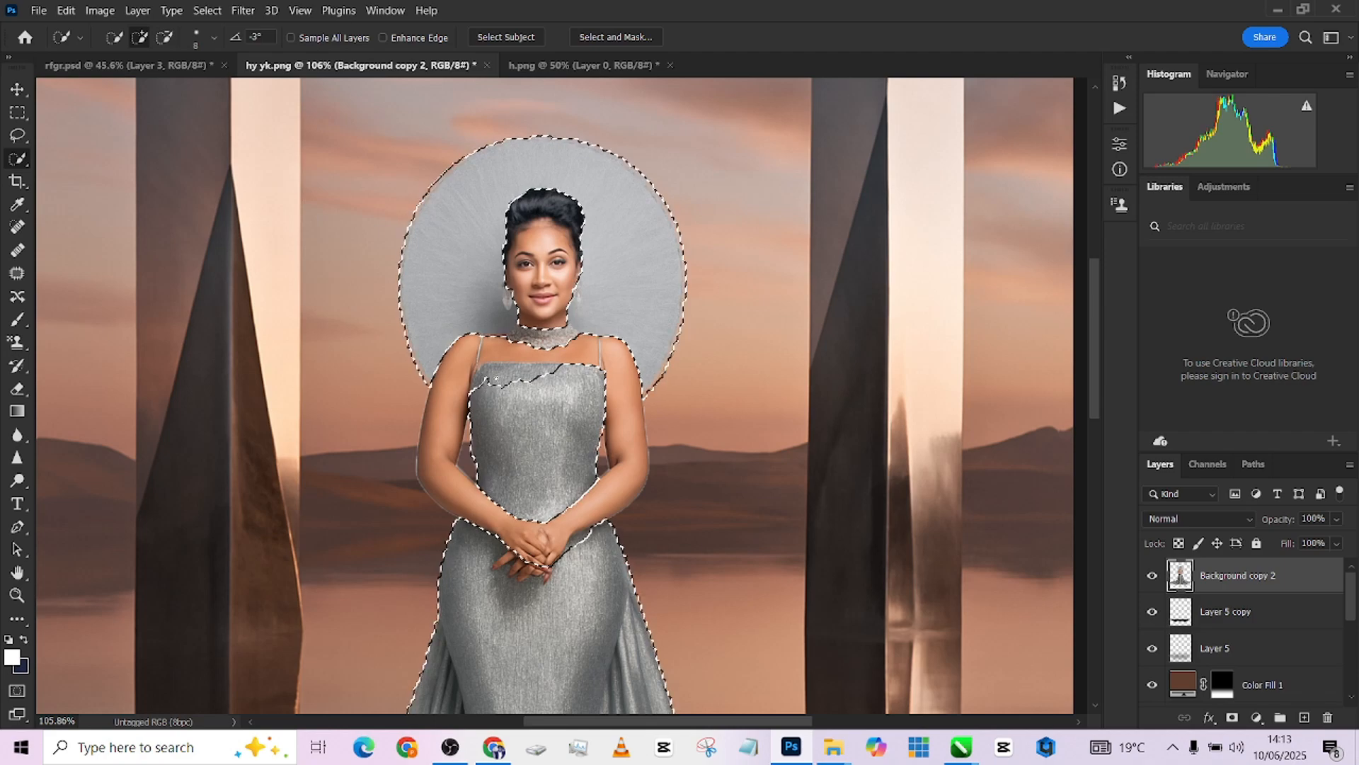
scroll(544, 367, up, 3)
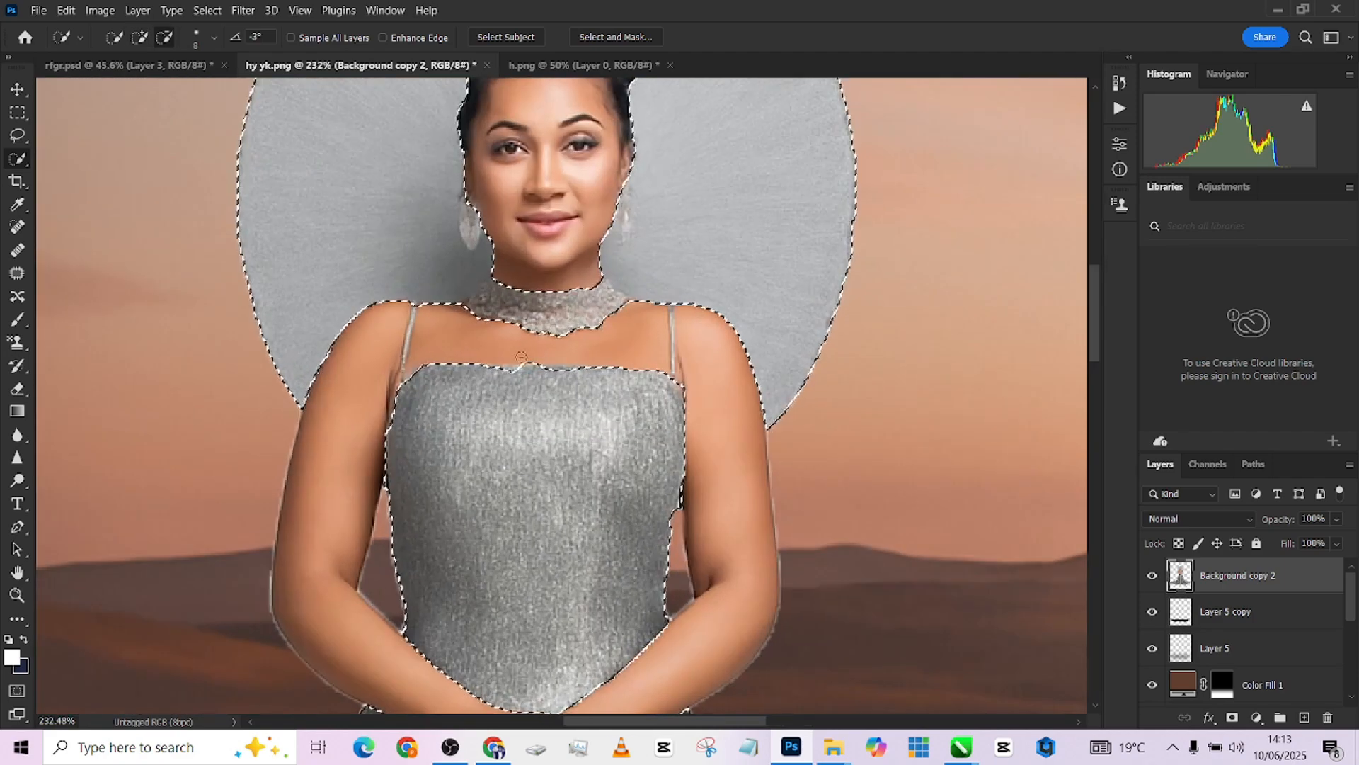
scroll(550, 373, down, 3)
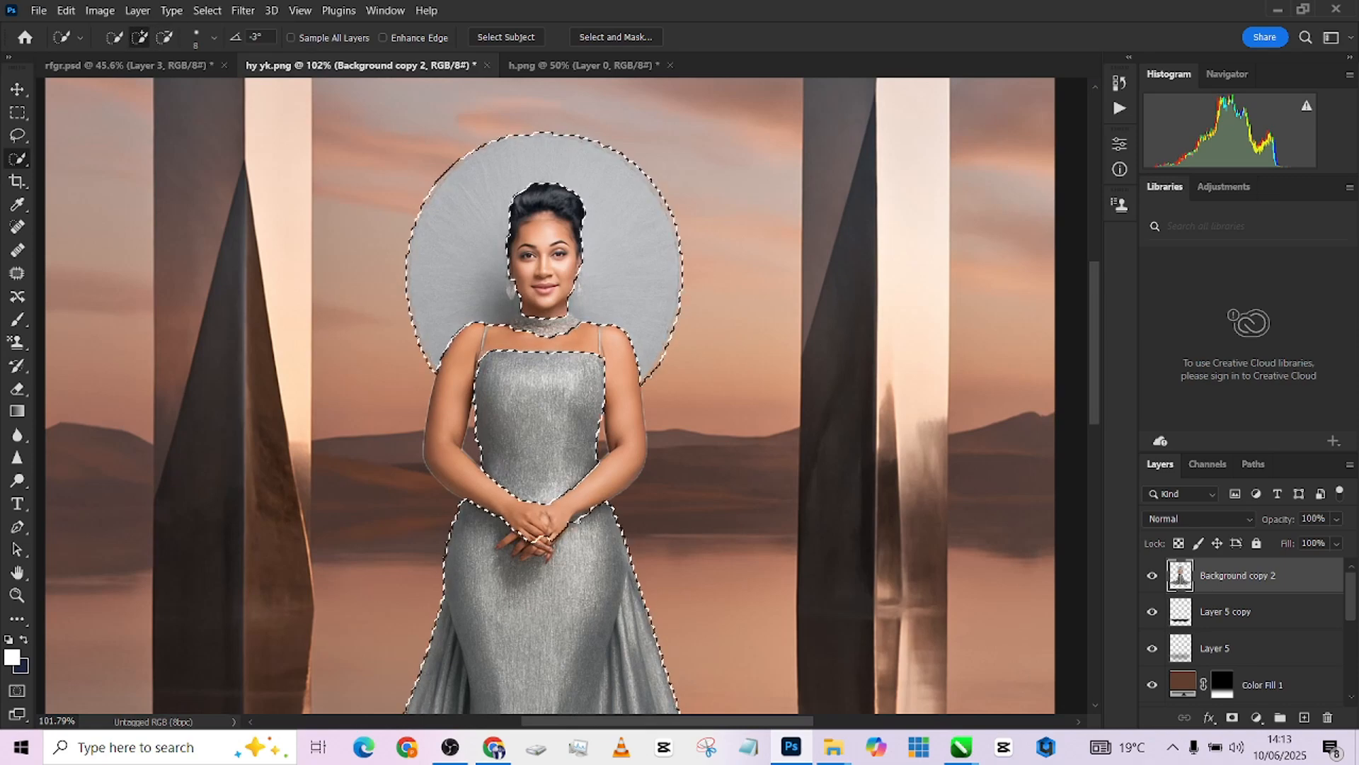
Subtract the clasped hands and fingers from the gown selection.
scroll(567, 520, up, 3)
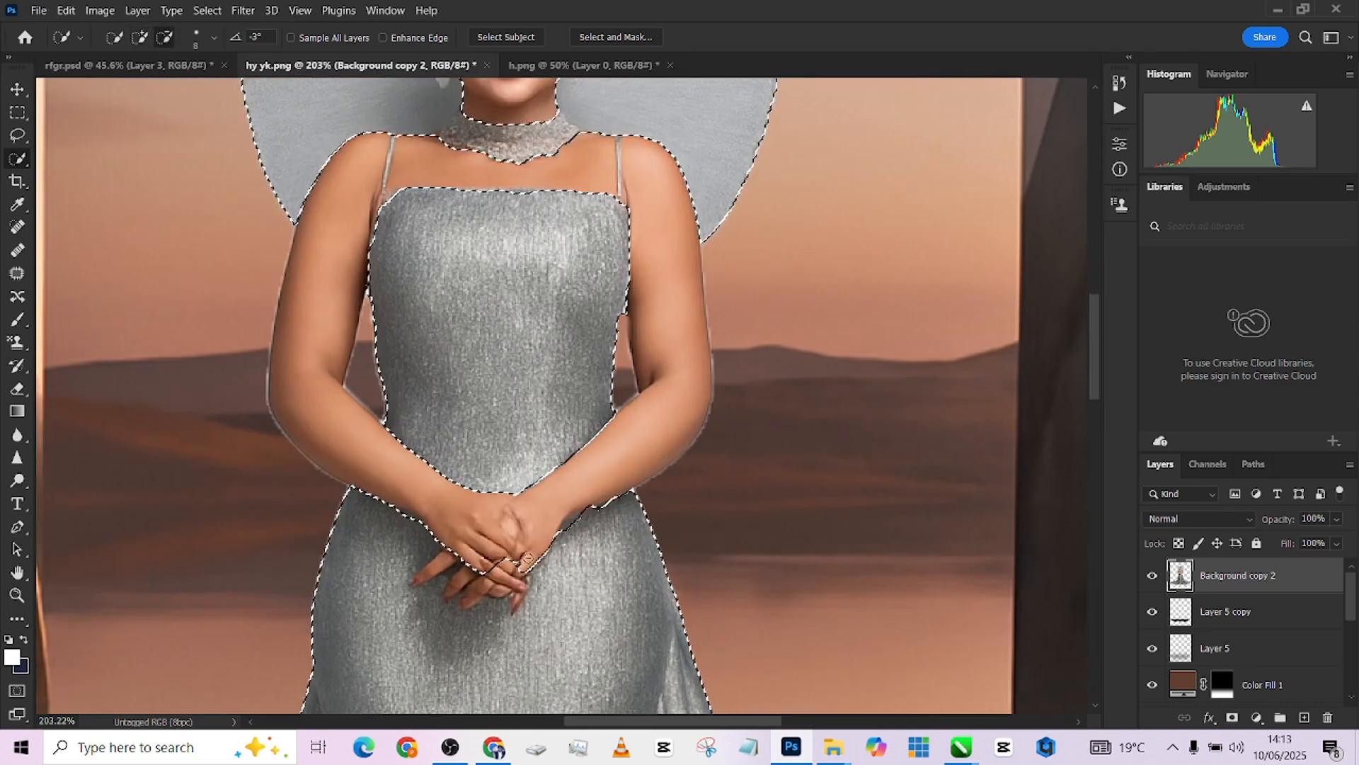
mouse_move(527, 559)
mouse_down()
mouse_move(516, 582)
mouse_move(492, 585)
mouse_move(446, 569)
mouse_up()
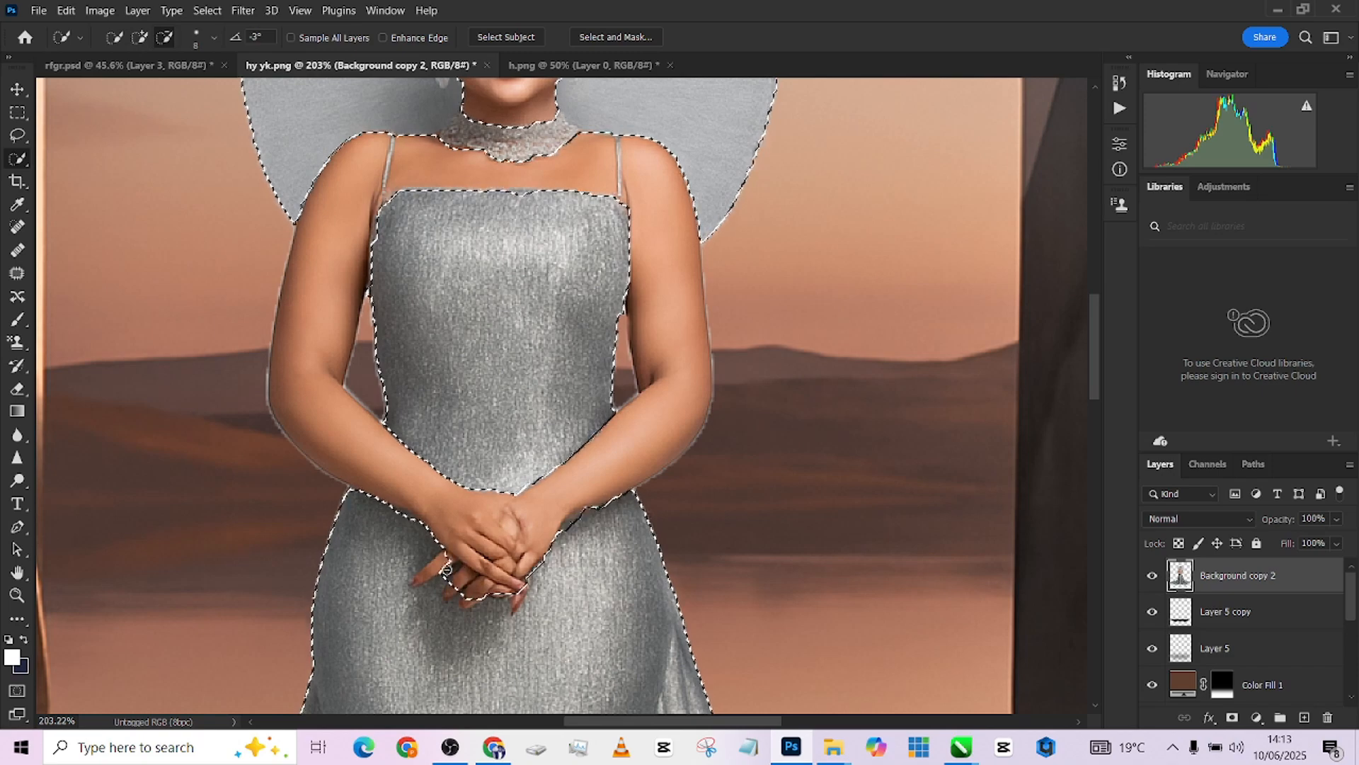
scroll(446, 568, down, 5)
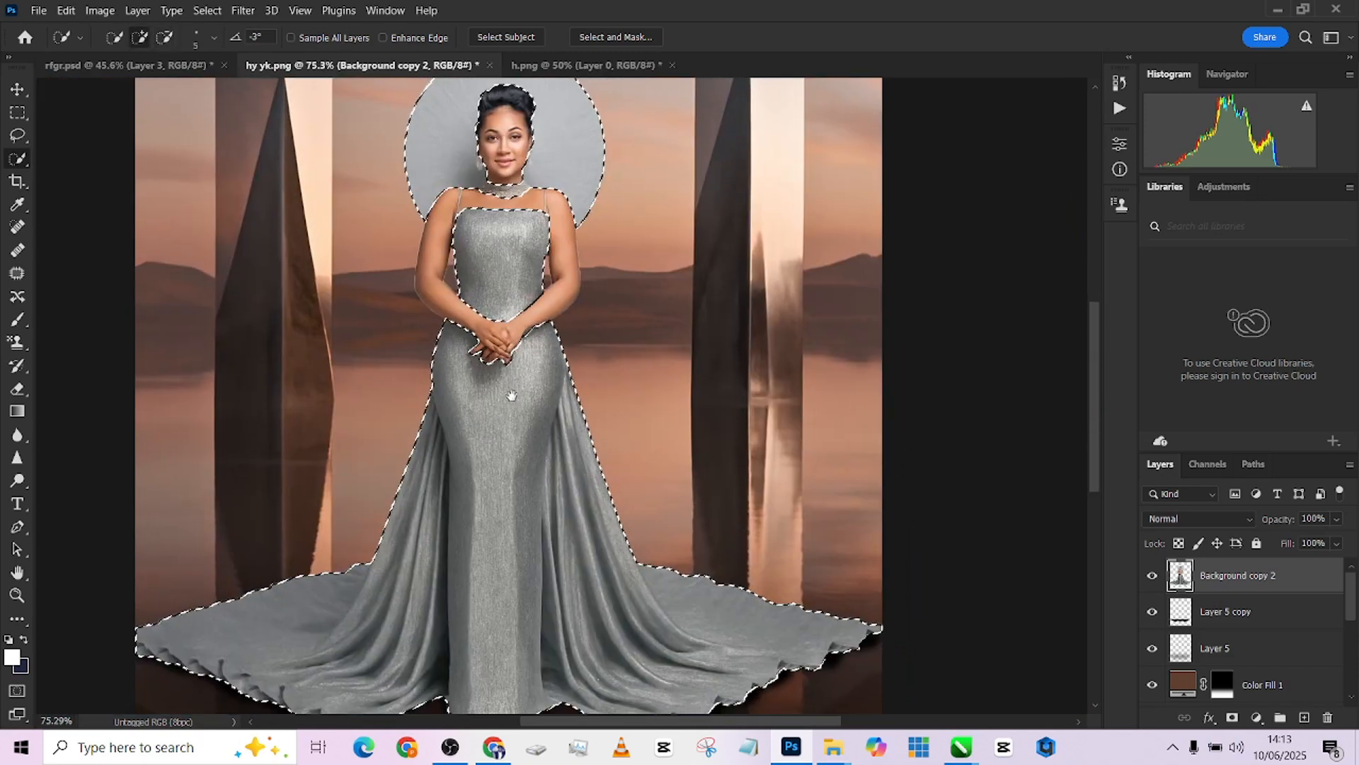
scroll(512, 395, down, 3)
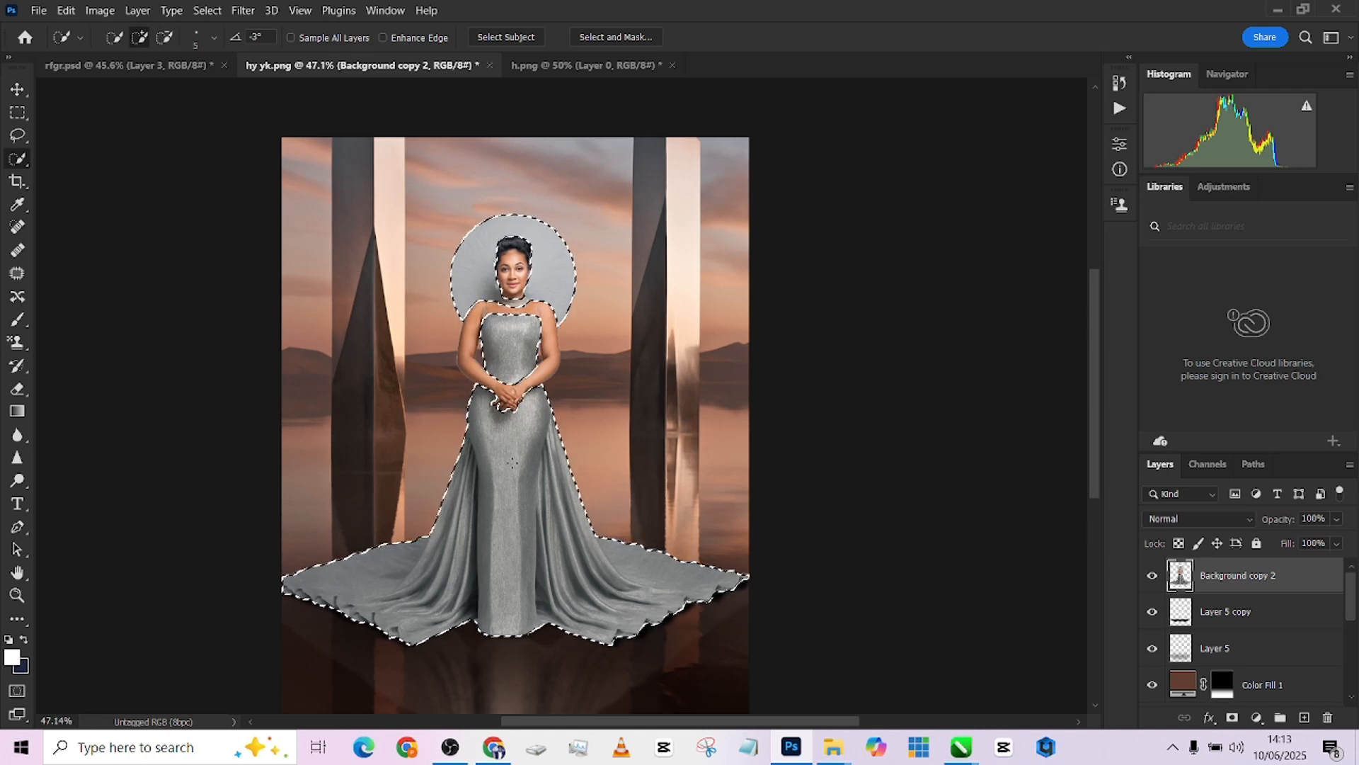
scroll(480, 261, up, 5)
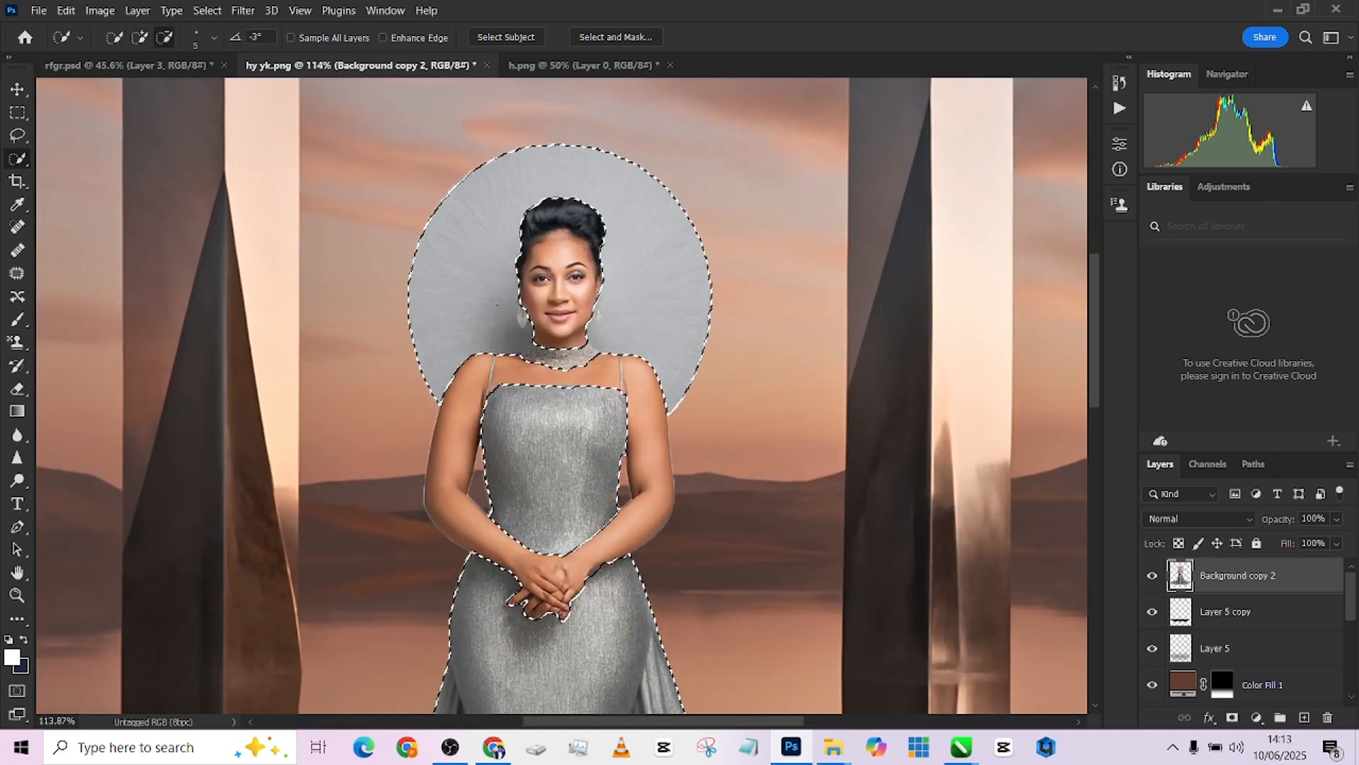
scroll(531, 358, down, 4)
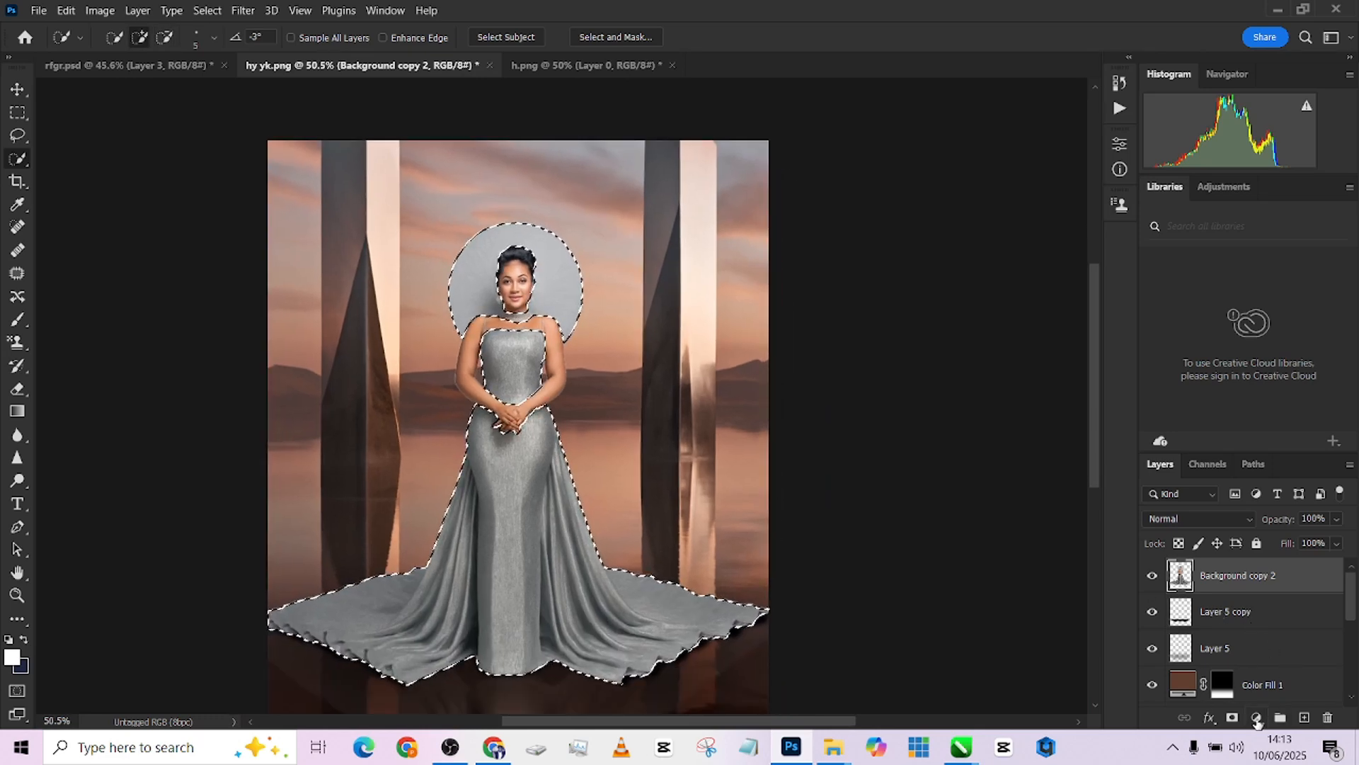
Add a Hue/Saturation adjustment masked to the gown selection, with Colorize on, hue 360, saturation 7 and lightness -10.
click(1256, 719)
click(1248, 549)
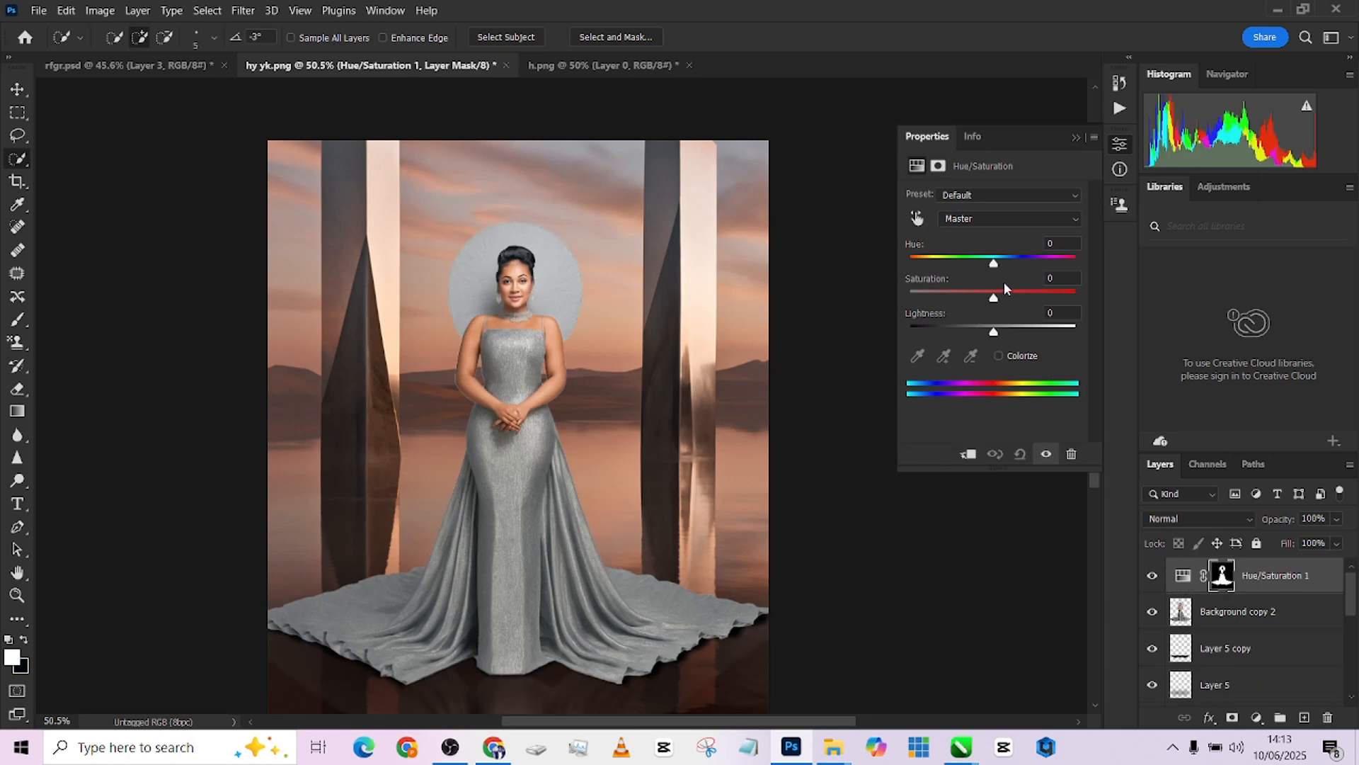
drag(1022, 293, 1041, 295)
drag(1061, 297, 1093, 275)
click(1010, 356)
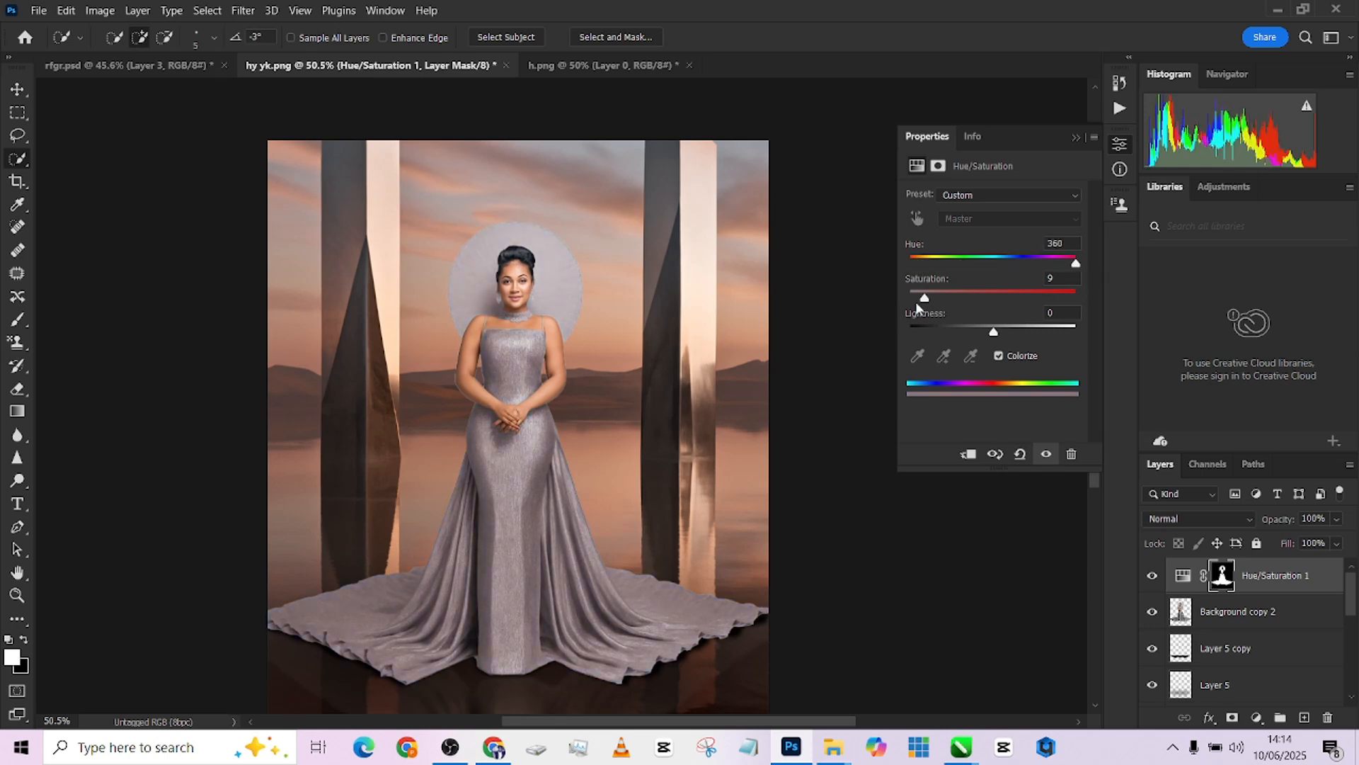
drag(924, 298, 922, 297)
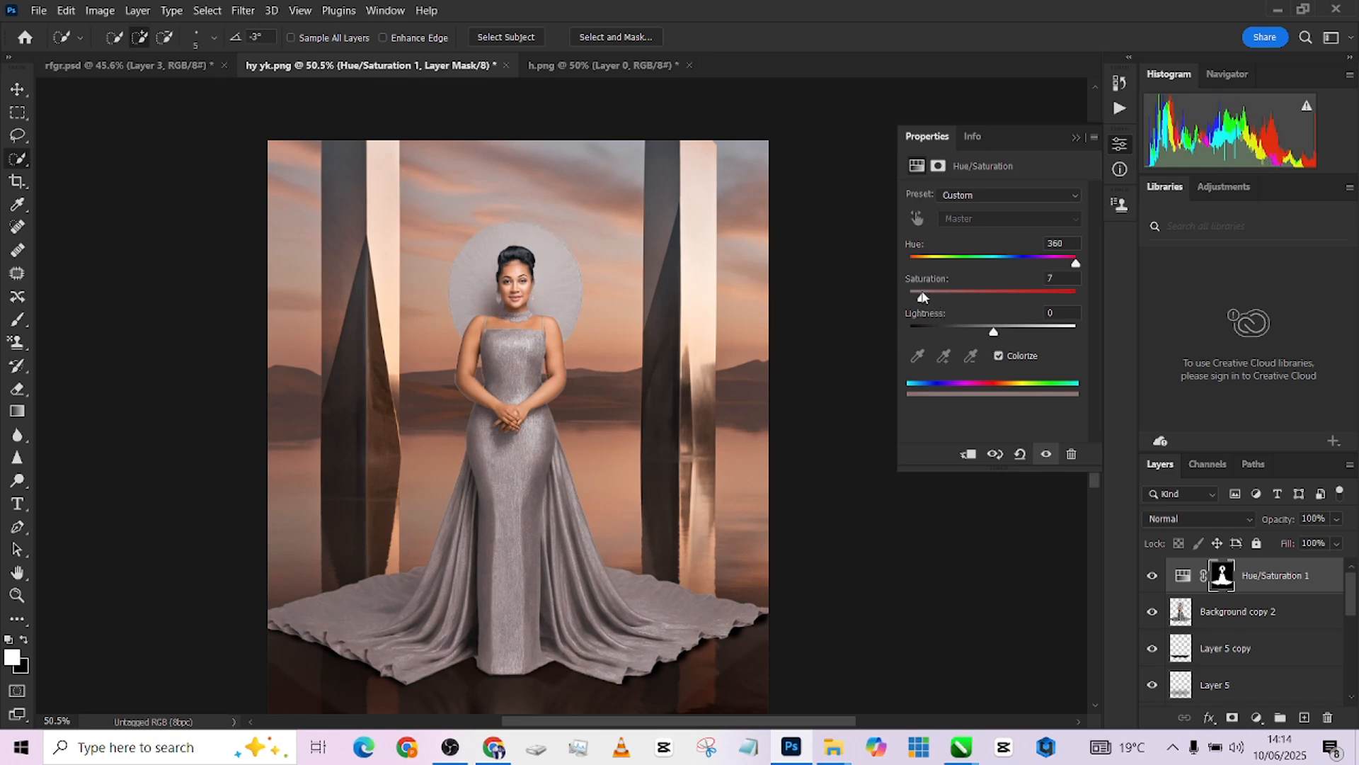
drag(993, 333, 987, 337)
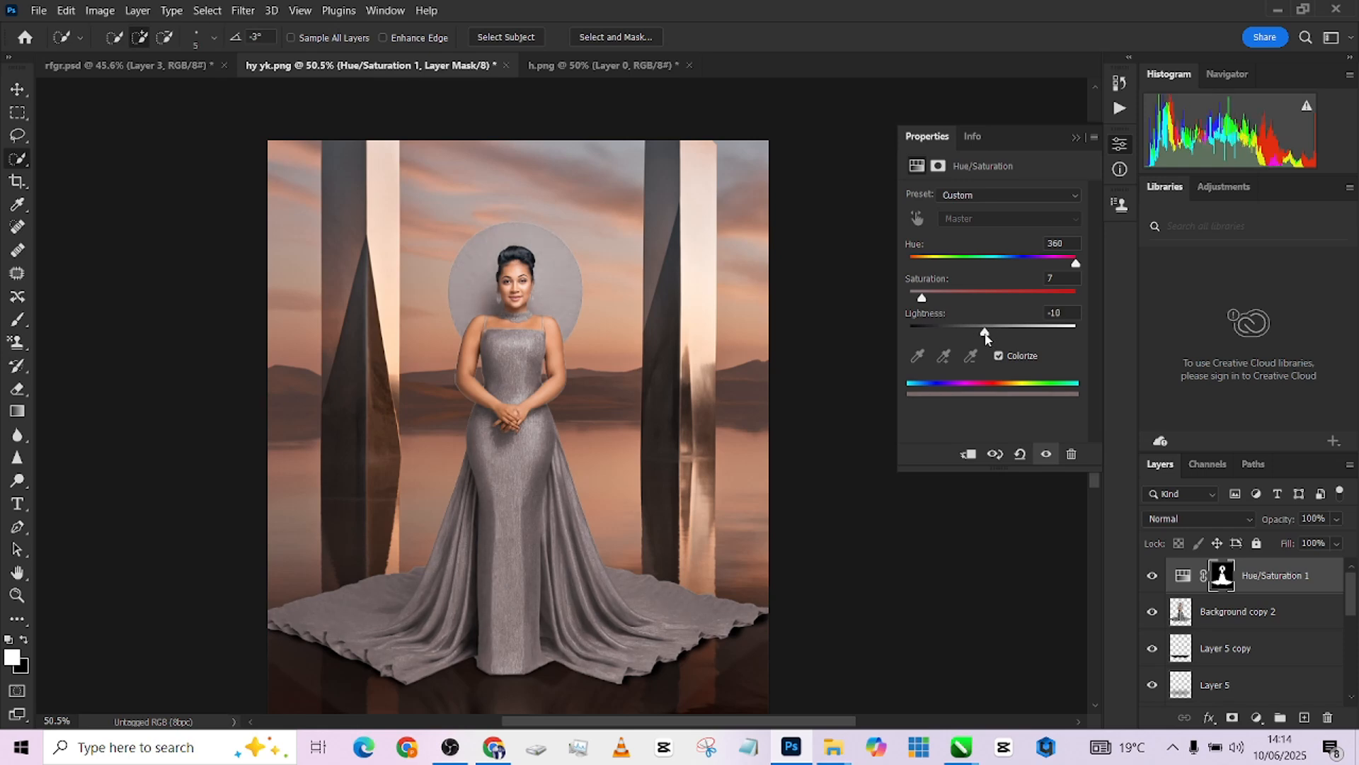
Set the Hue/Saturation 1 layer's blend mode to Soft Light and its values to hue 2, saturation 18 and lightness -17.
click(1161, 519)
click(1161, 521)
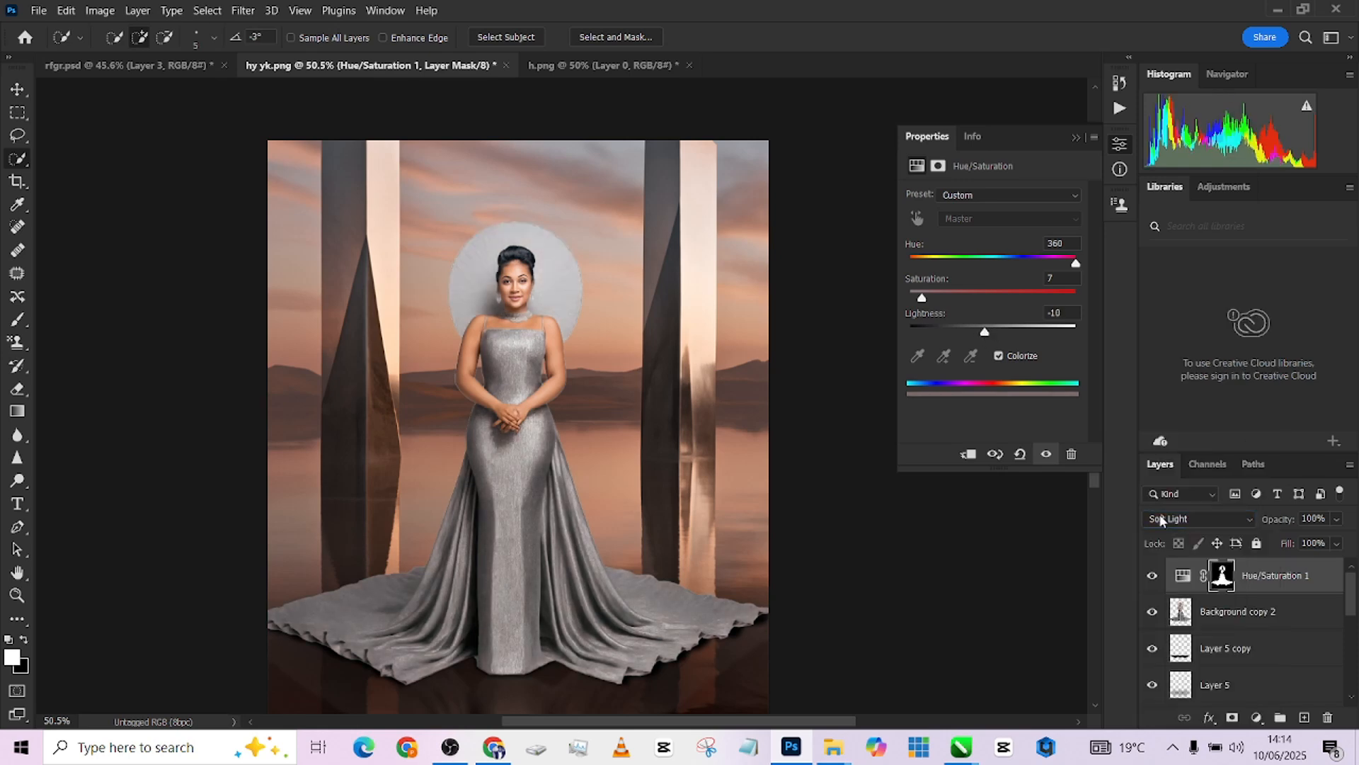
drag(923, 298, 944, 298)
click(1154, 522)
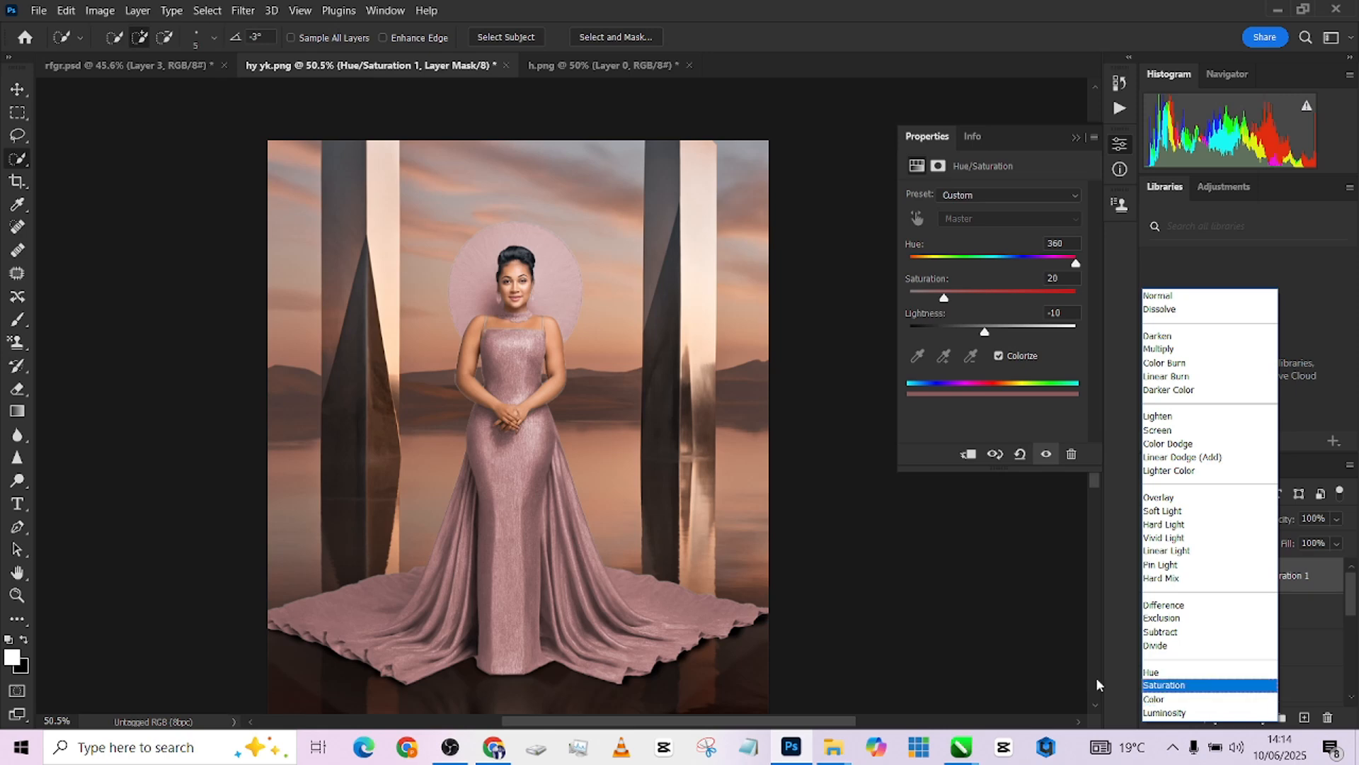
click(1038, 663)
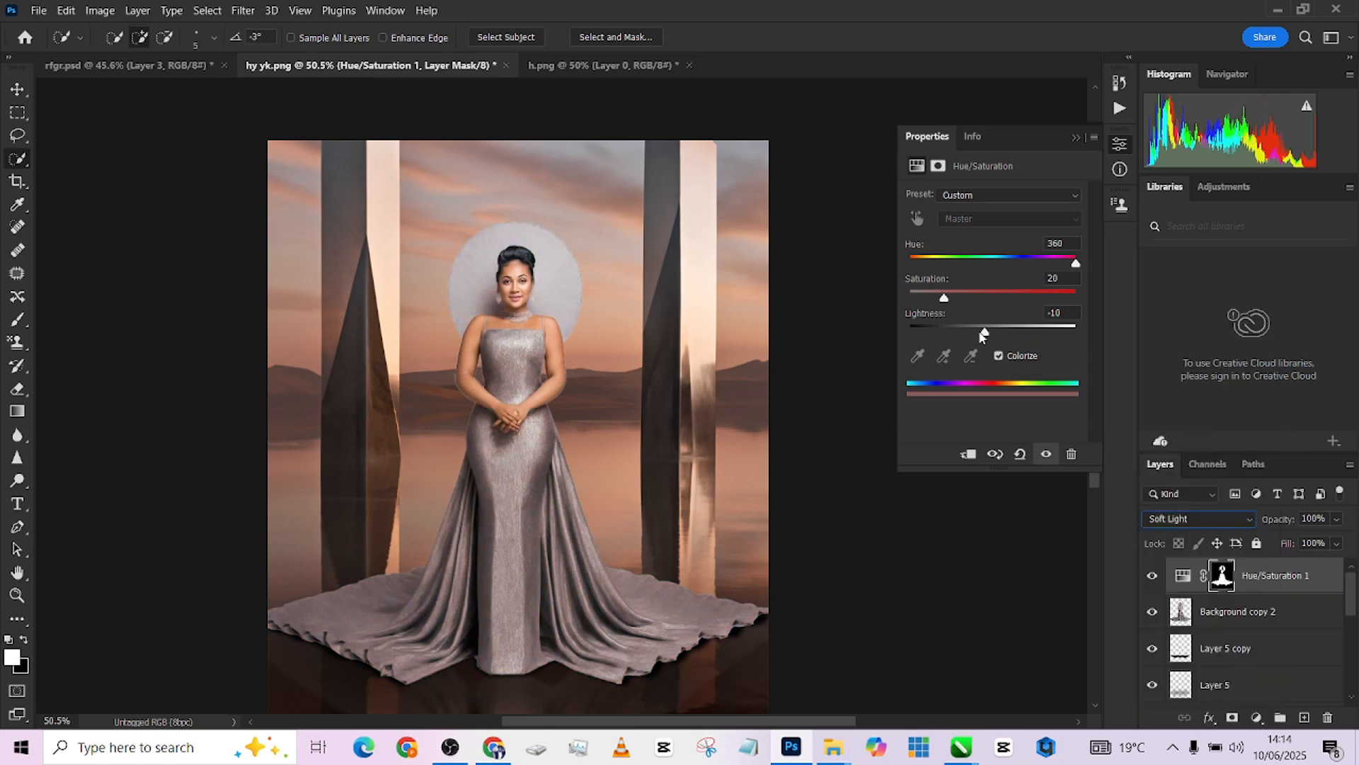
drag(984, 332, 939, 297)
drag(1077, 265, 911, 290)
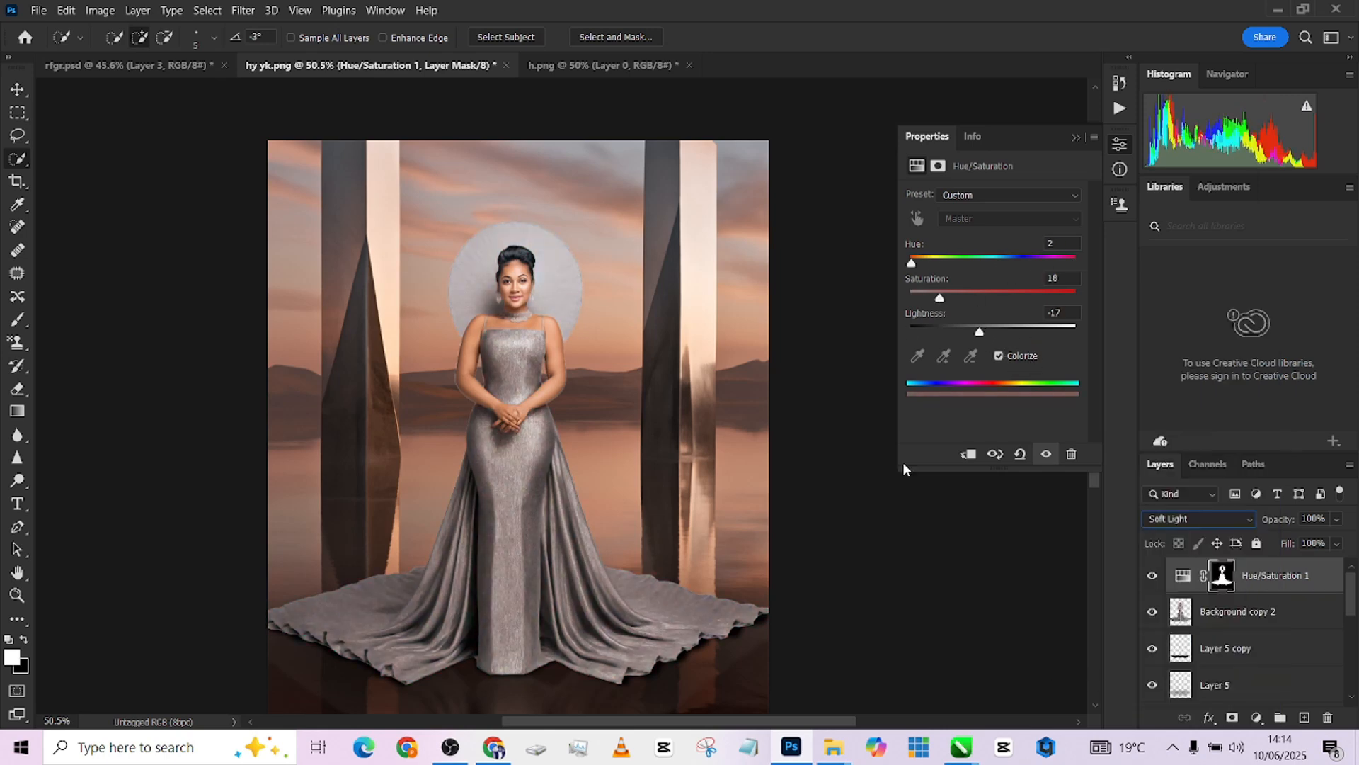
Compare the gown with the Hue/Saturation 1 layer hidden and shown, and reduce the layer's fill to 63%.
scroll(575, 356, down, 3)
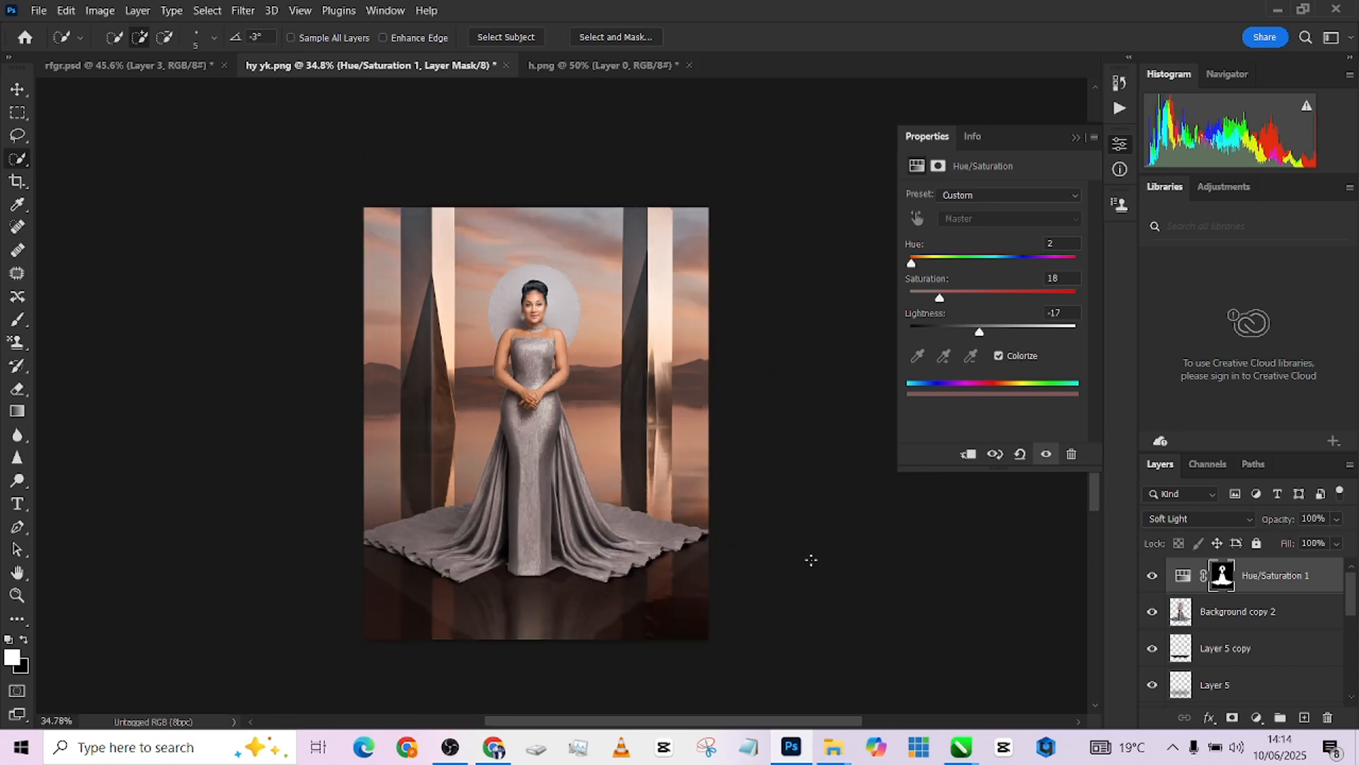
click(1153, 575)
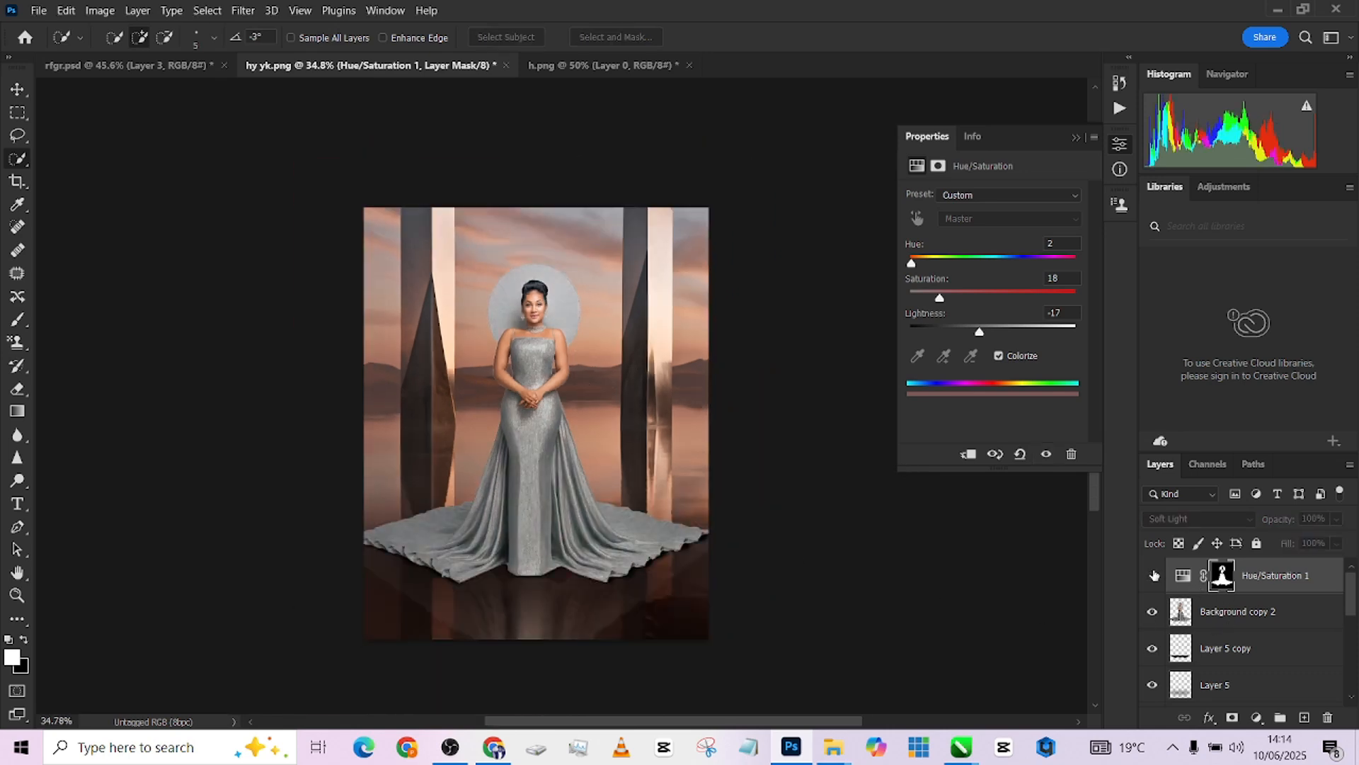
click(1153, 575)
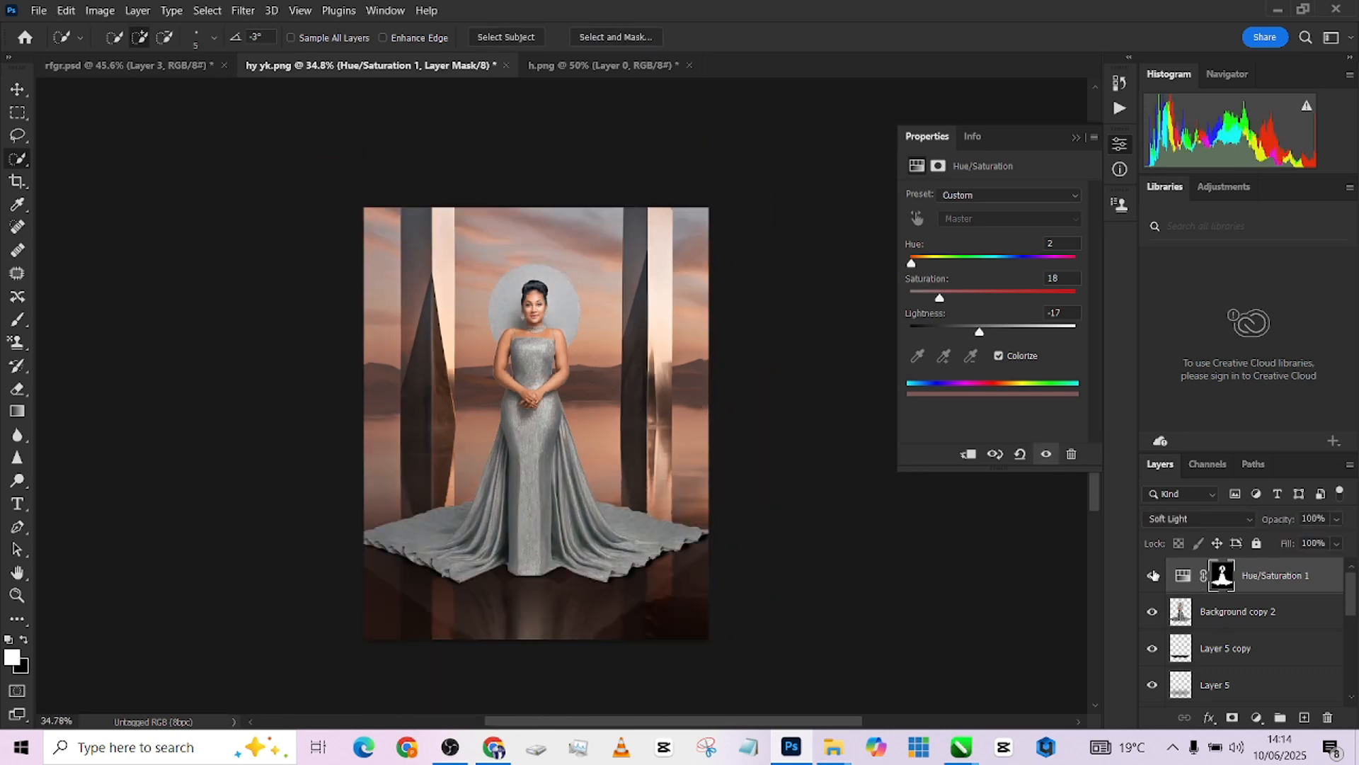
click(1338, 543)
drag(1331, 567, 1318, 571)
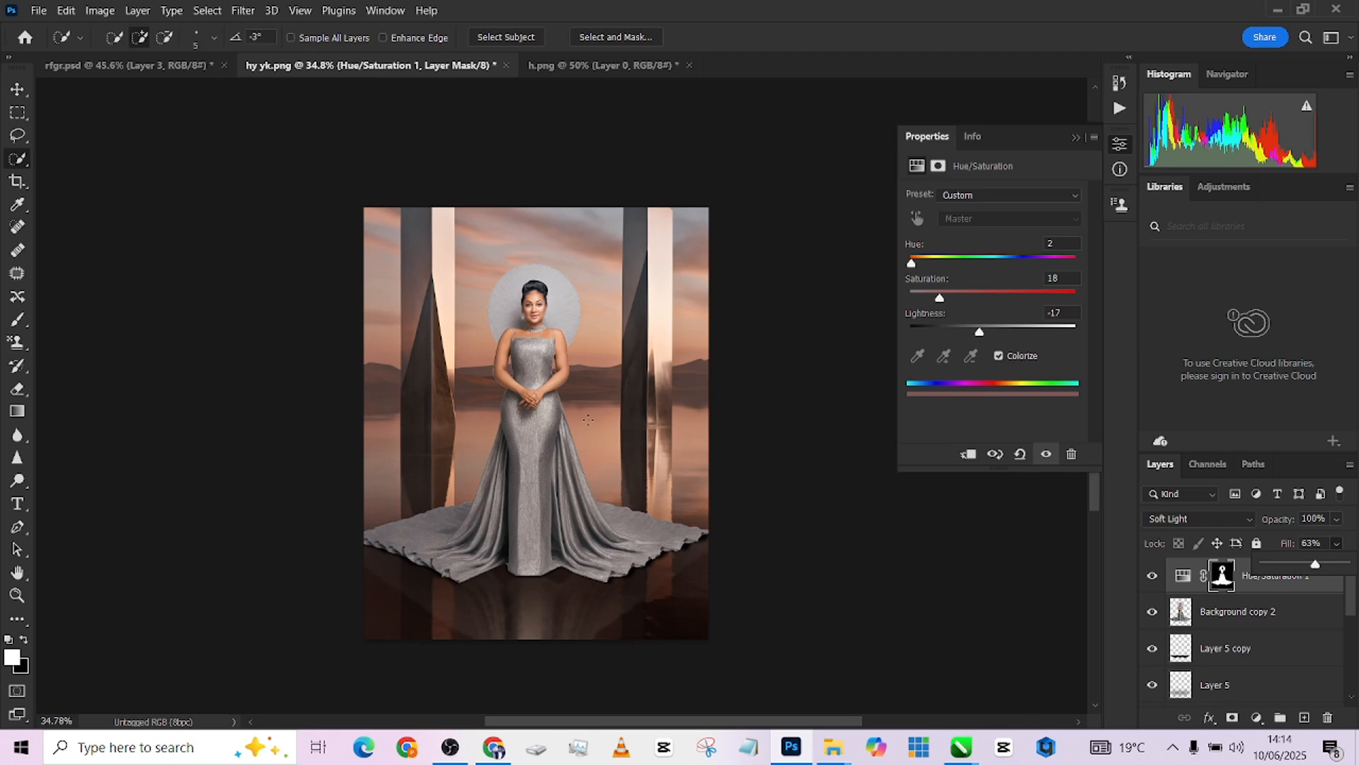
Add a Color Lookup adjustment layer above the gown adjustment using the TensionGreen.3DL 3D LUT.
scroll(587, 419, up, 2)
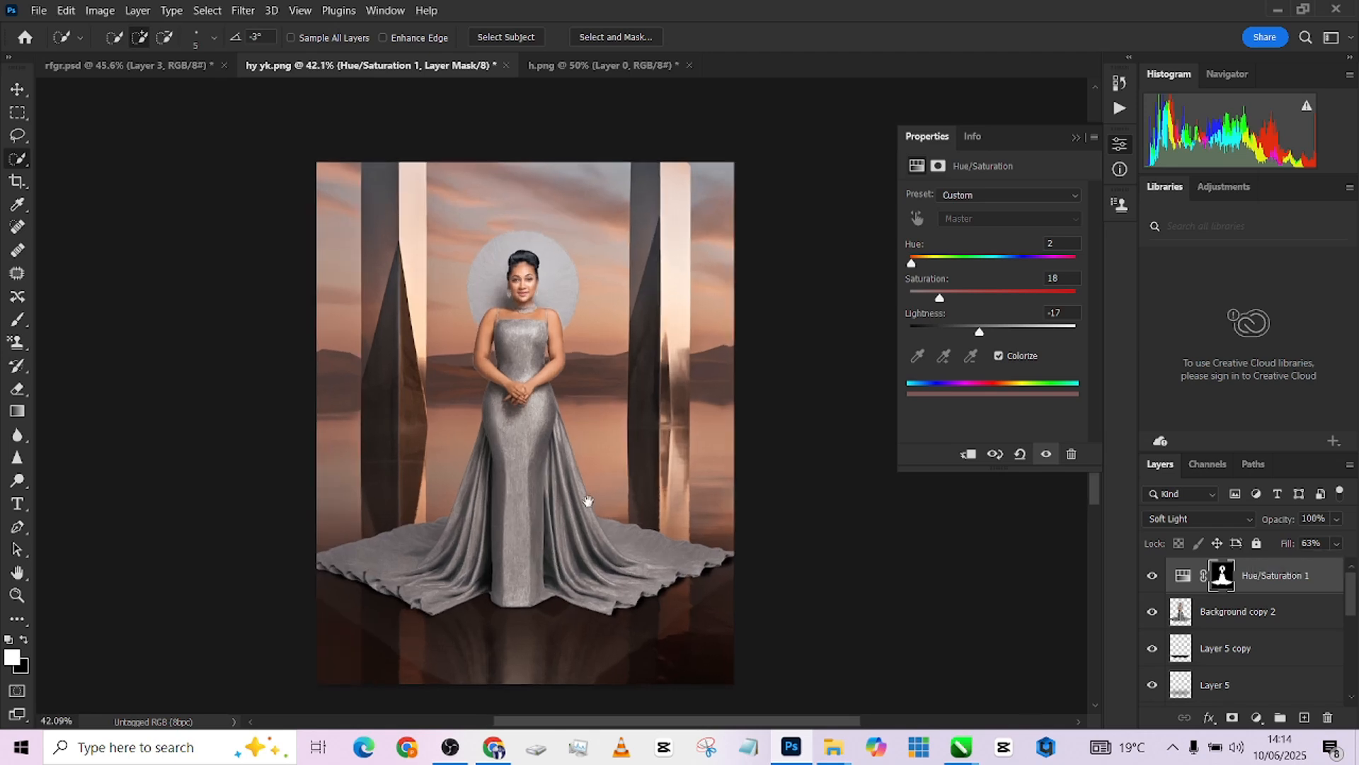
scroll(589, 492, up, 2)
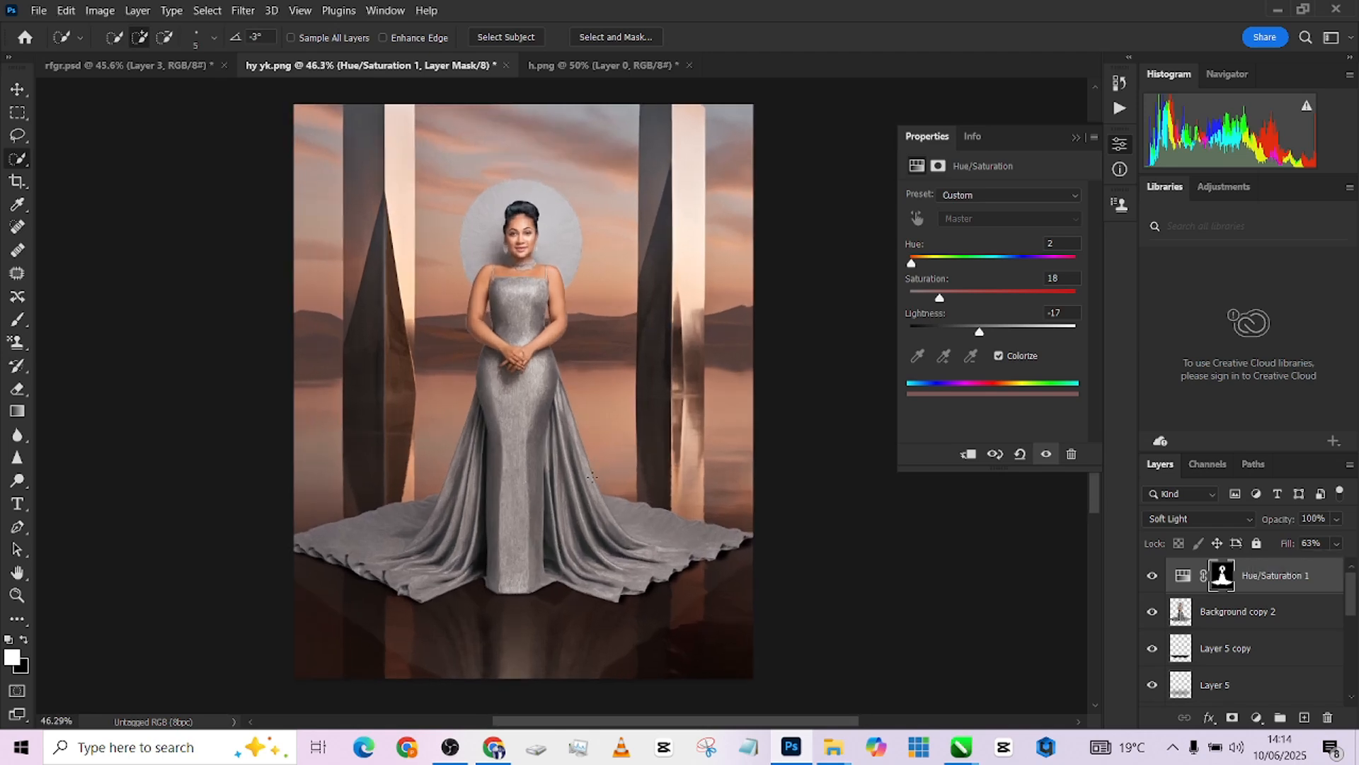
scroll(592, 478, down, 2)
click(1257, 717)
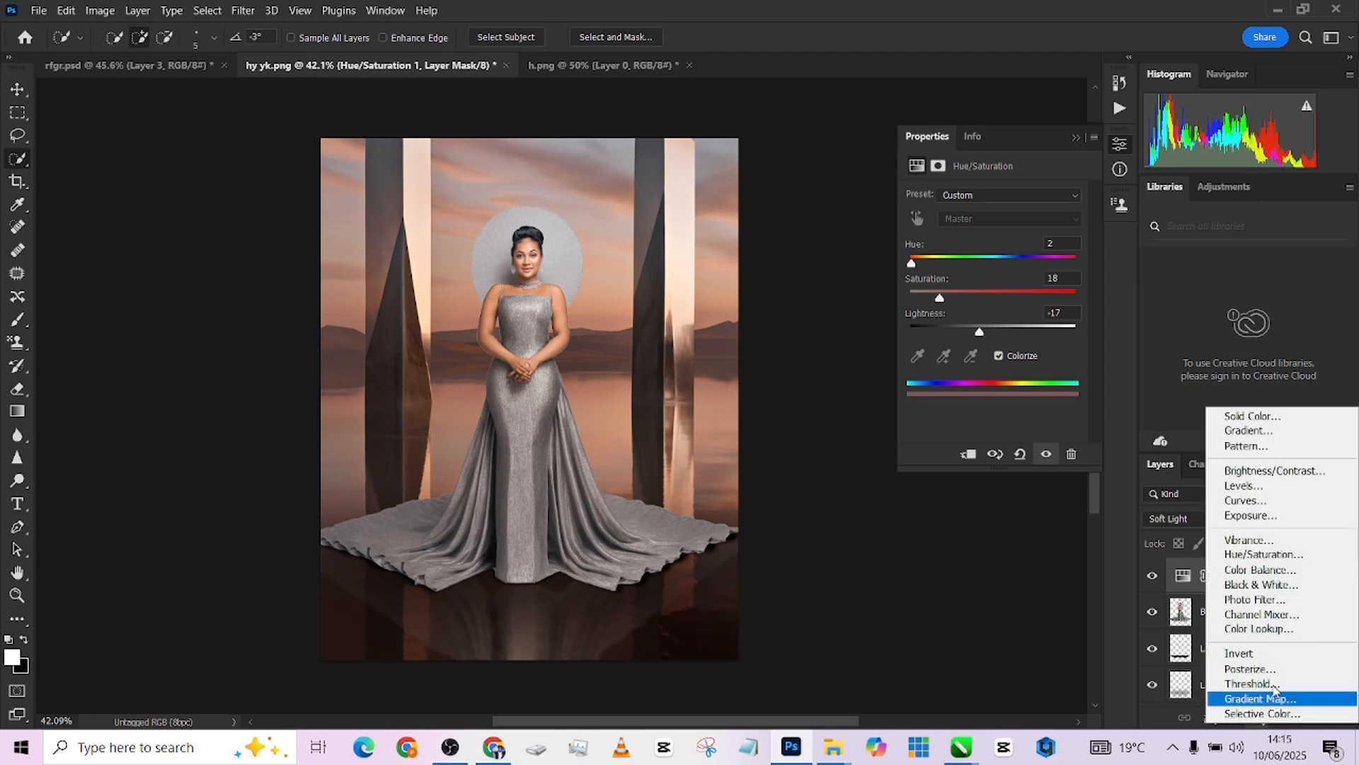
click(1267, 629)
click(1020, 198)
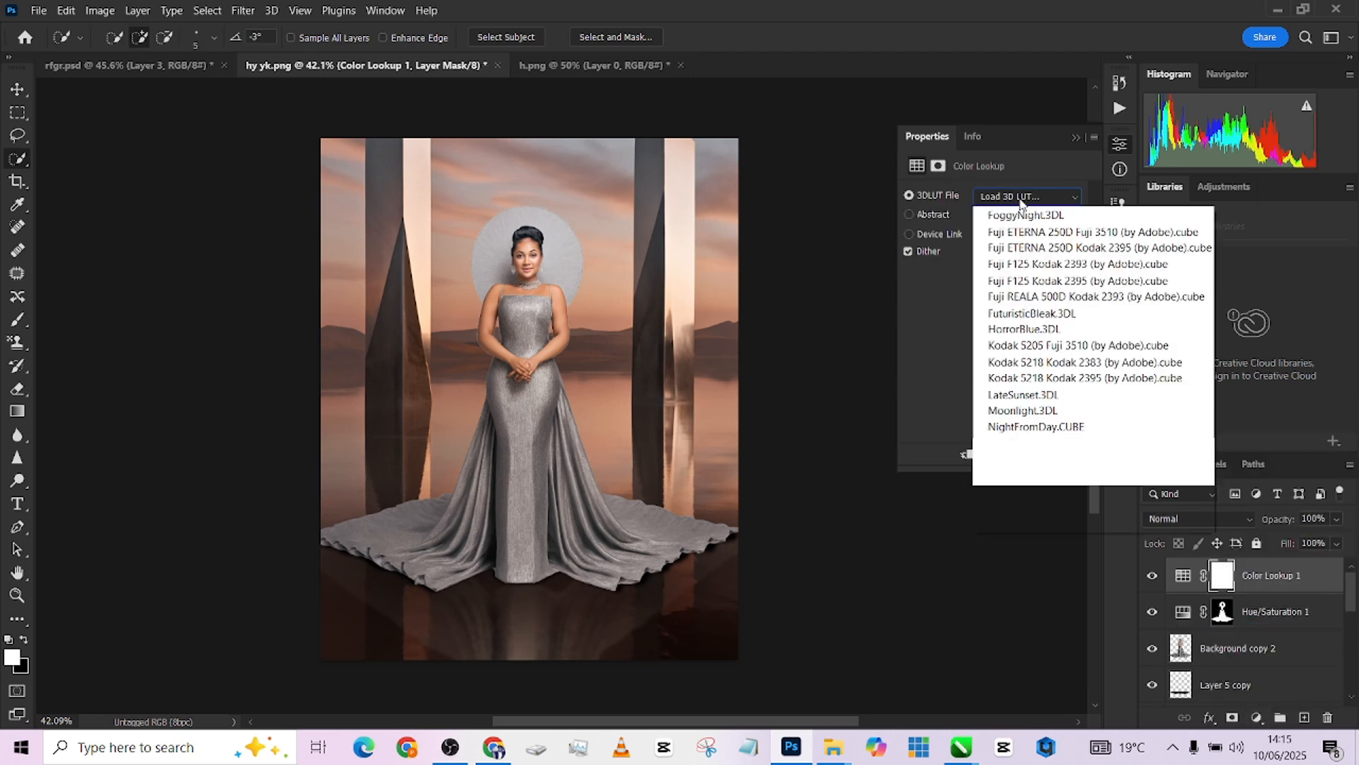
click(1043, 691)
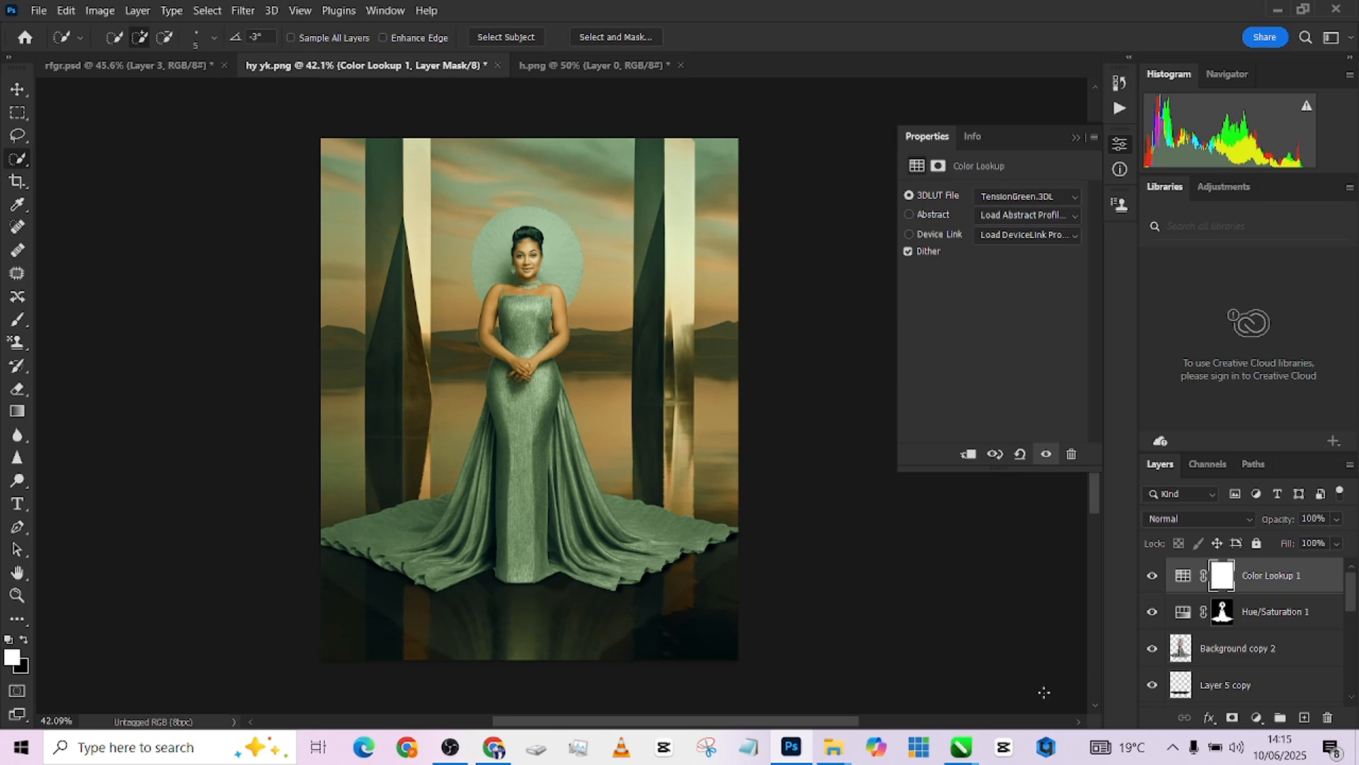
Check the Color Lookup 1 layer in rfgr.psd and set the Color Lookup in hy yk.png to the same filmstock_50.3dl LUT.
click(82, 65)
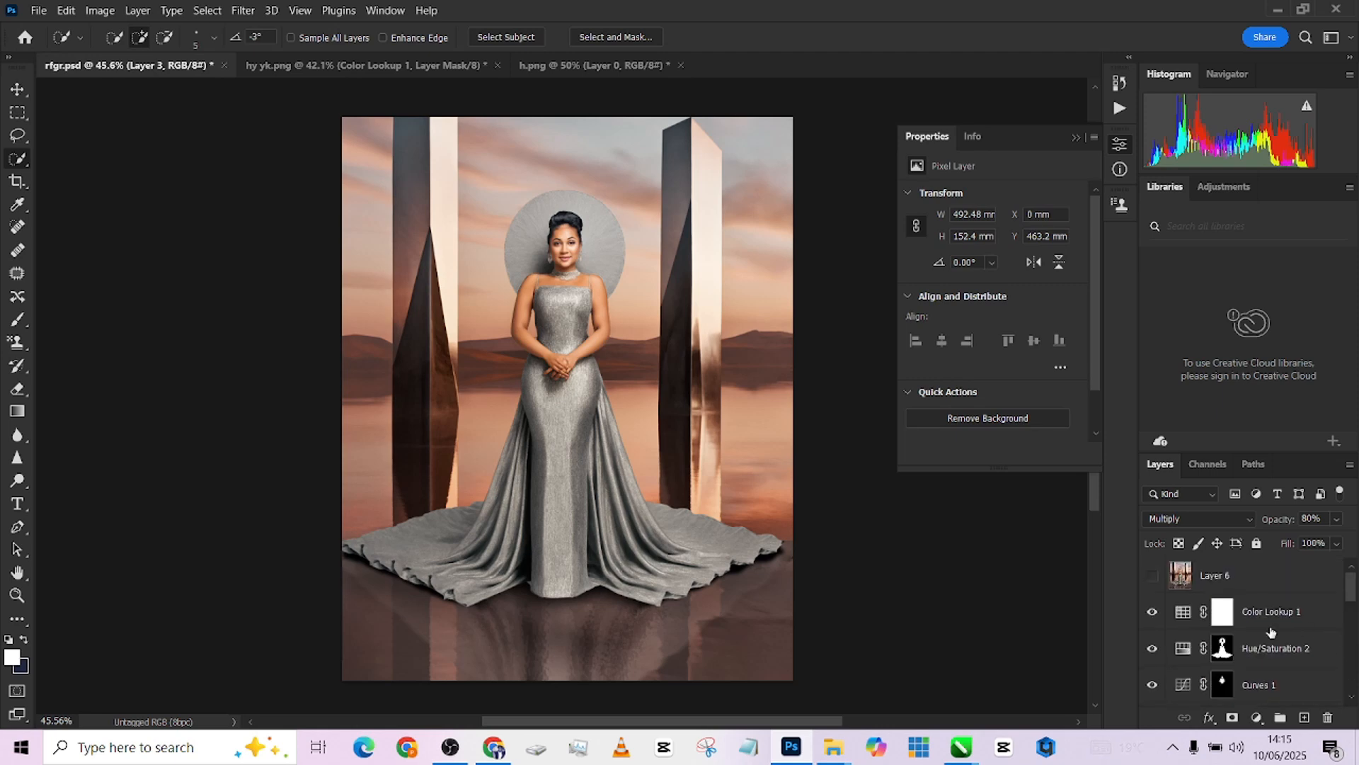
click(1272, 623)
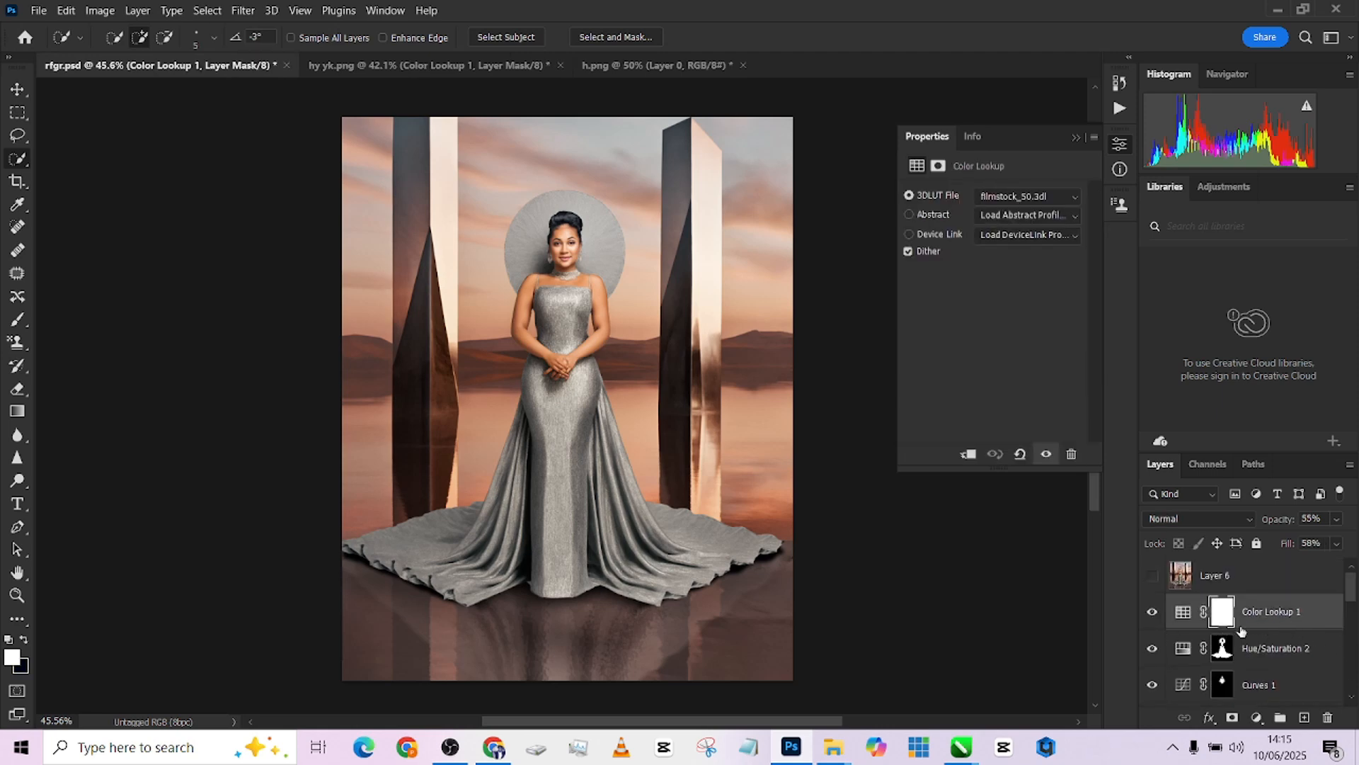
click(398, 66)
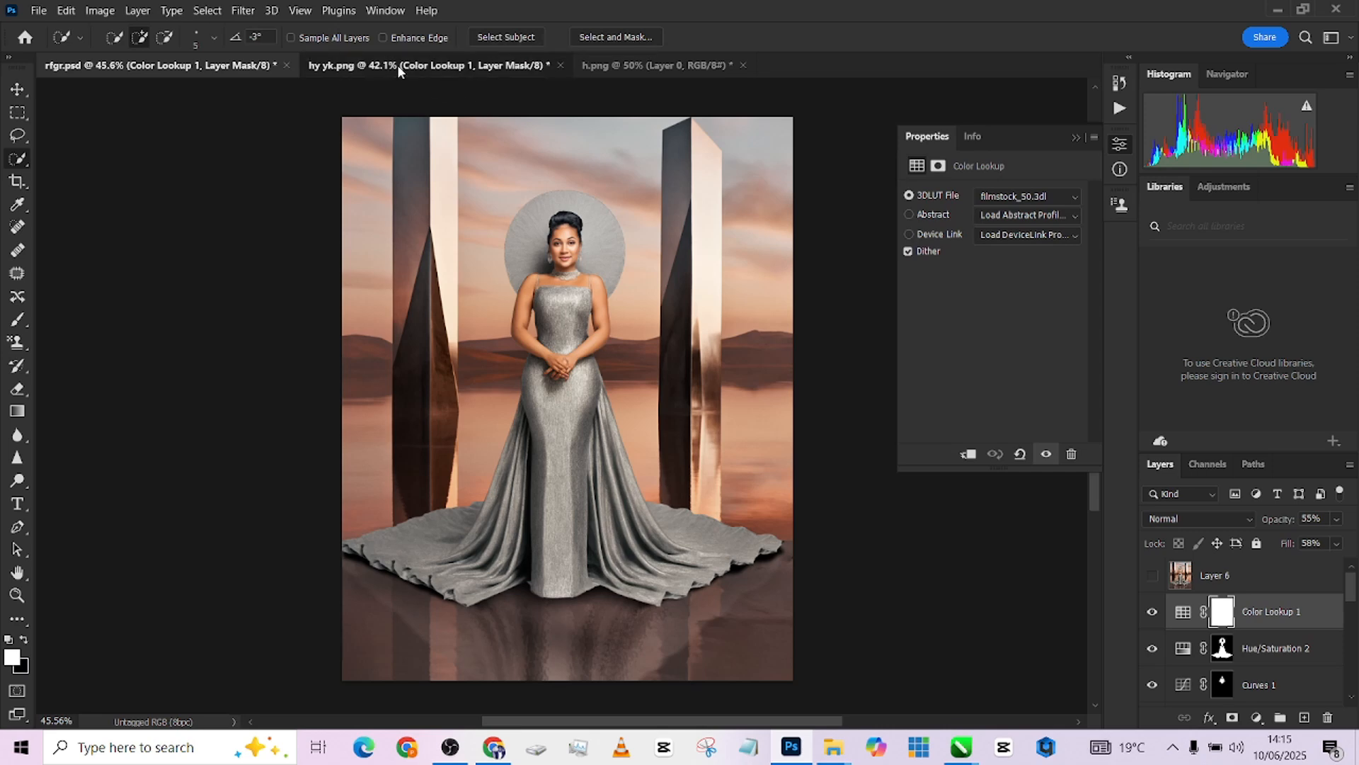
click(1011, 200)
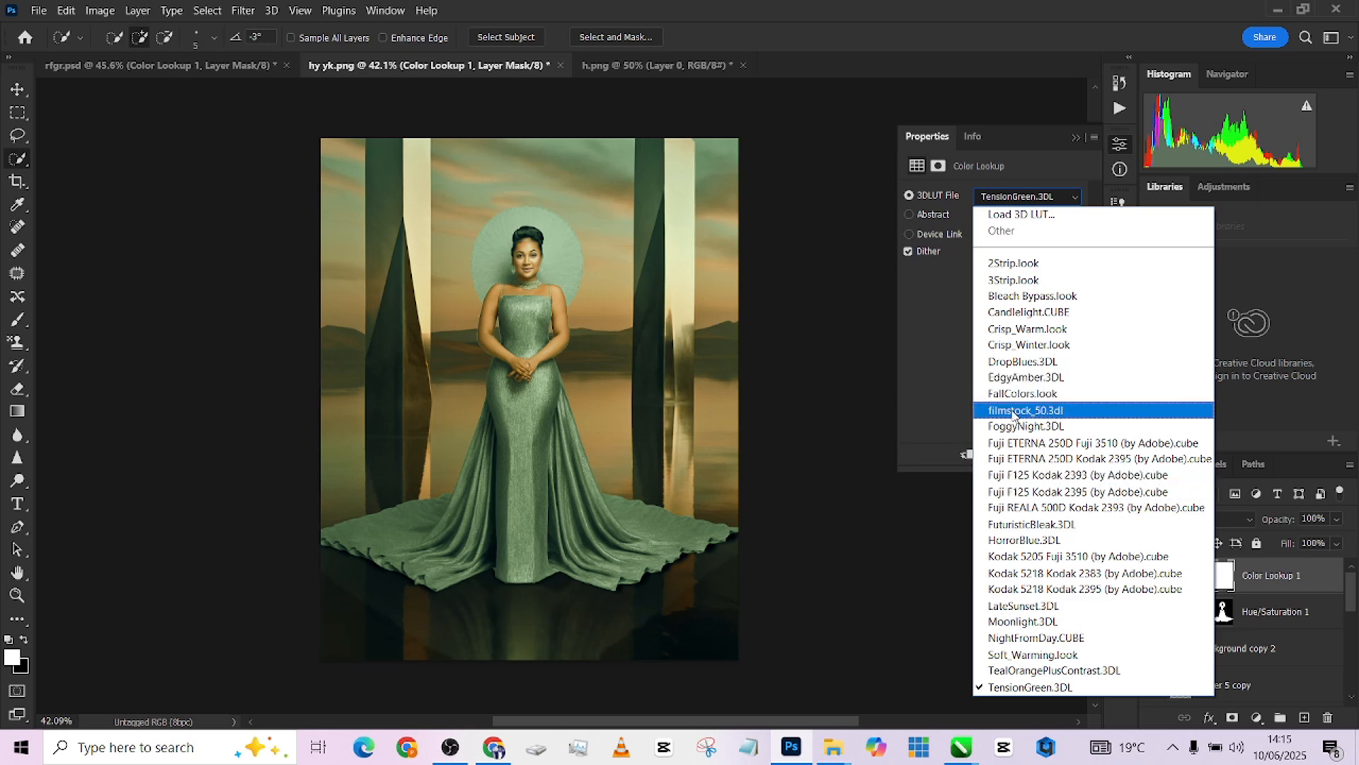
click(1013, 411)
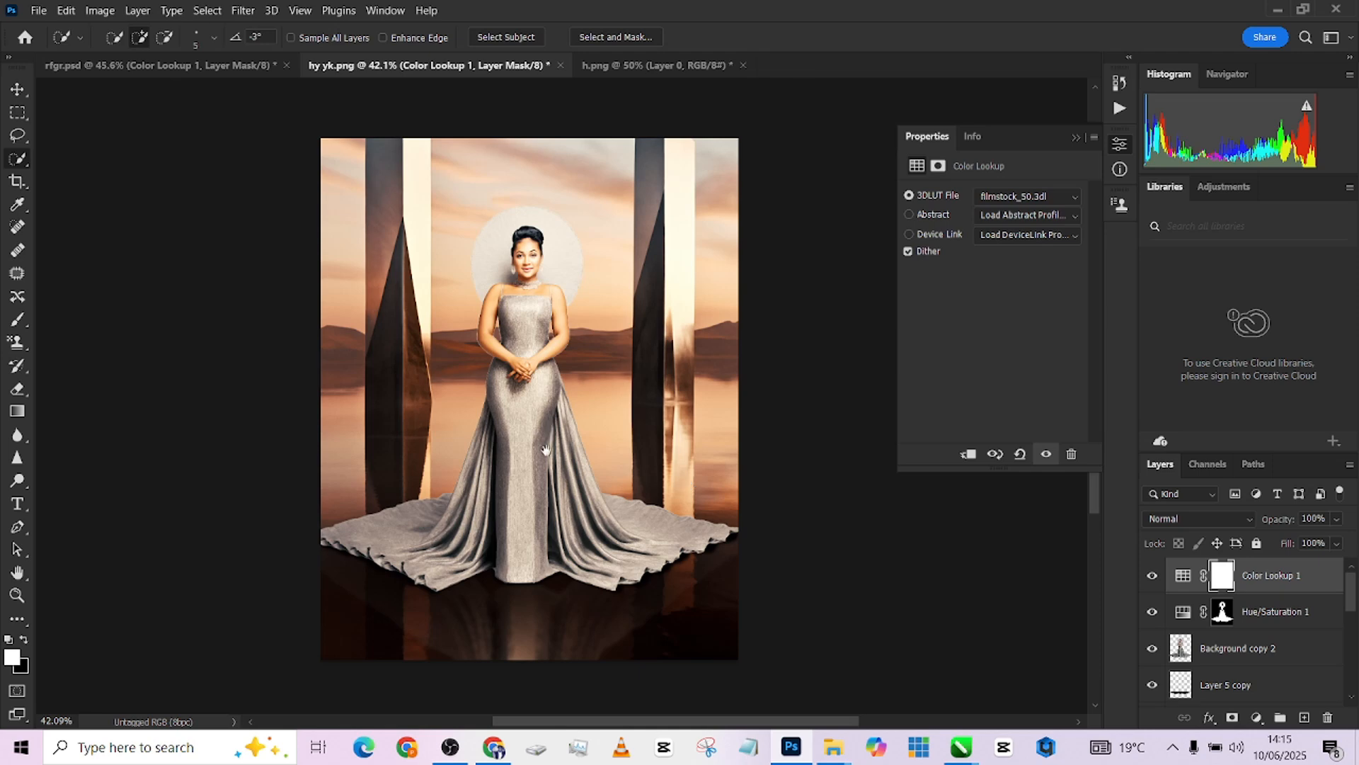
Reduce the Color Lookup 1 layer's fill to 23% and compare the image with the layer hidden and shown.
drag(546, 450, 525, 493)
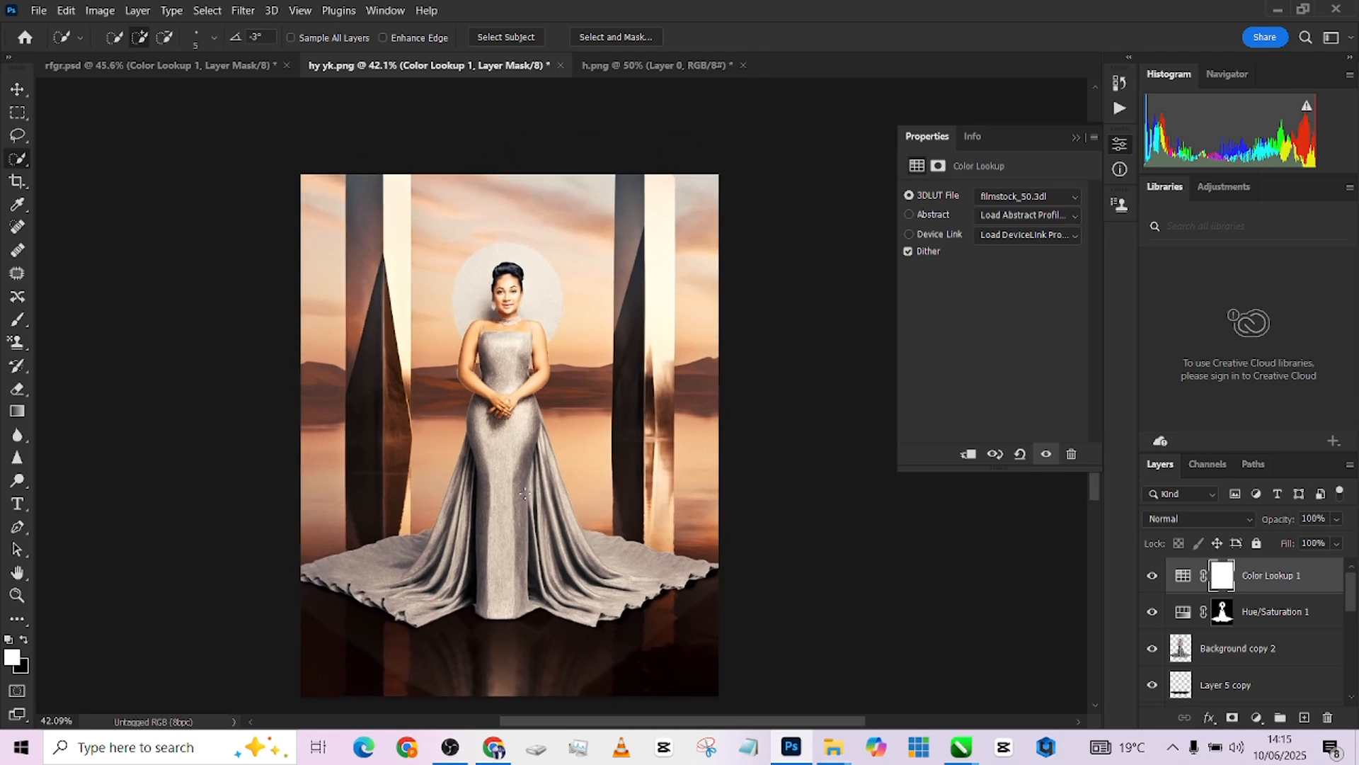
click(1340, 545)
click(1283, 564)
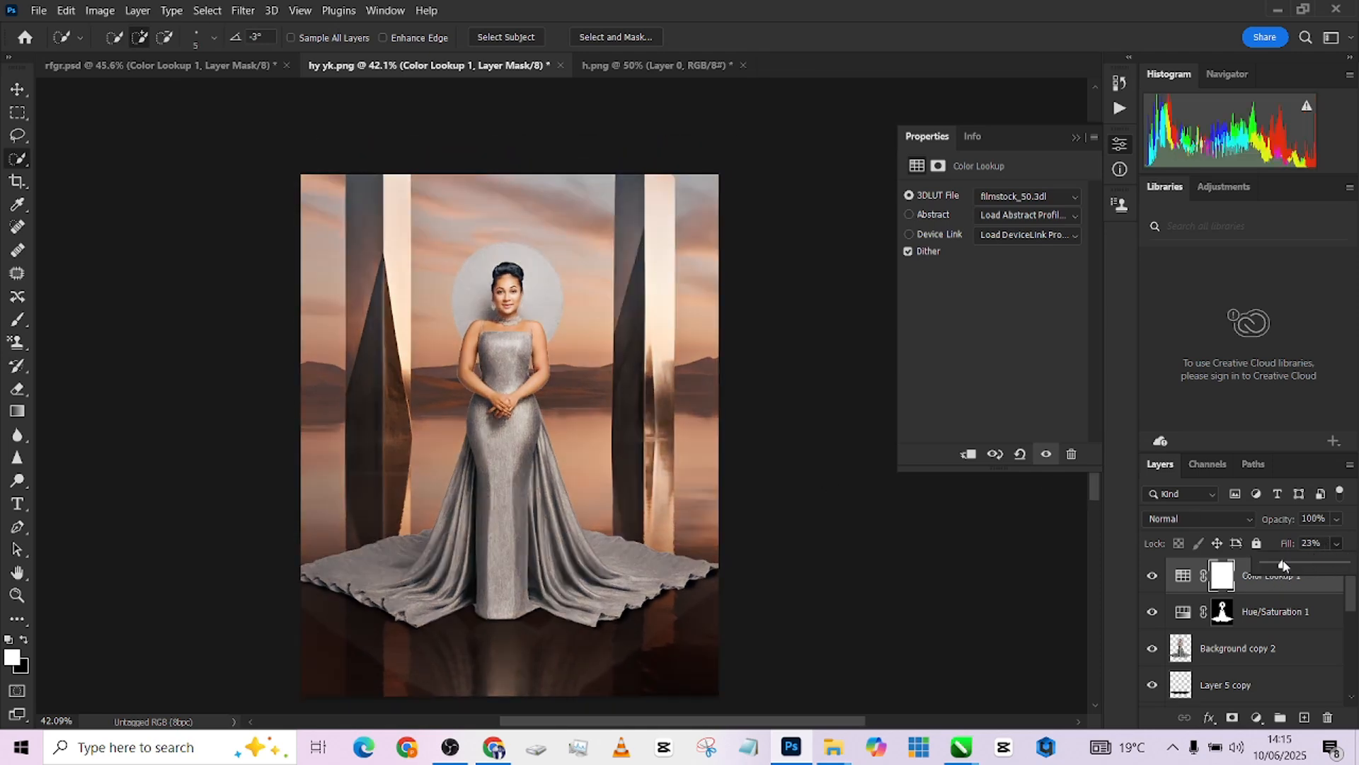
click(1152, 575)
click(1152, 575)
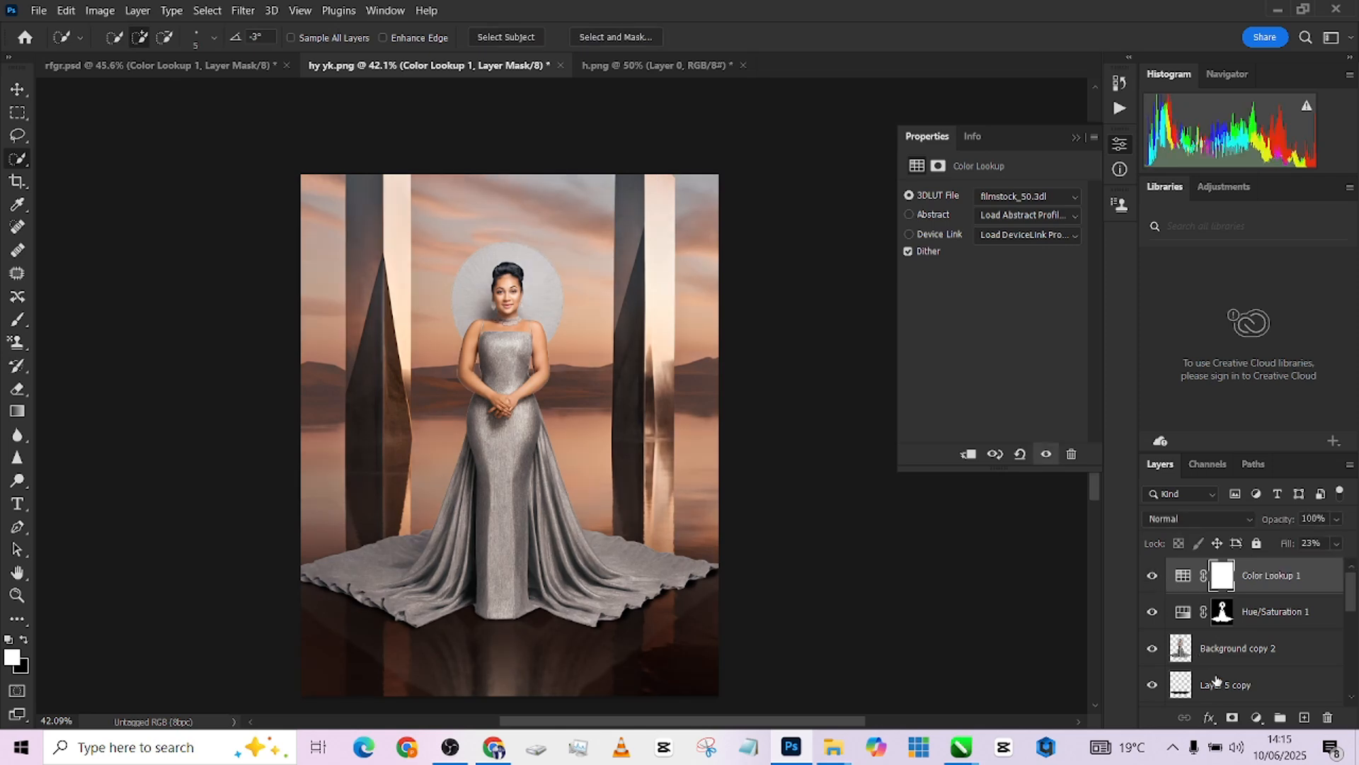
Add a Curves adjustment above the Color Lookup and set its black point to input 7, output 0.
click(1256, 718)
click(1246, 495)
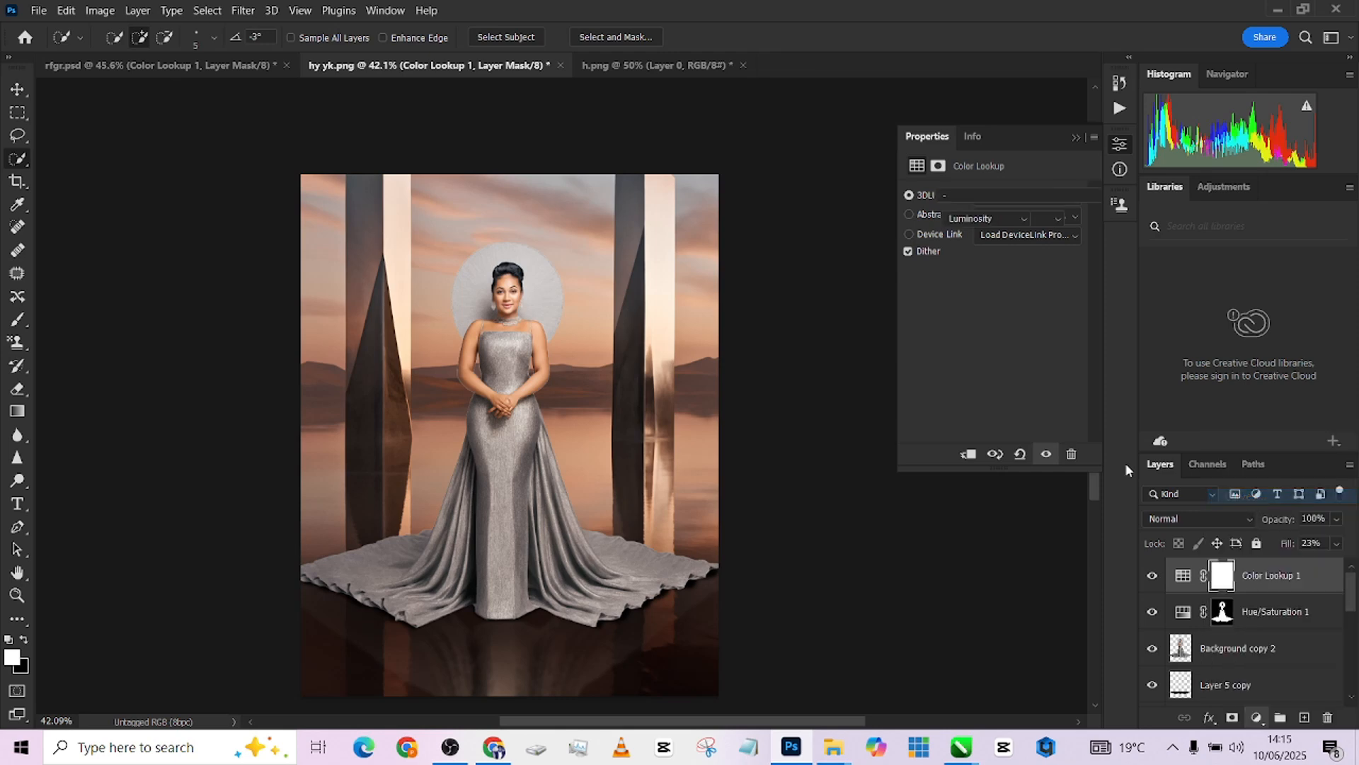
drag(946, 373, 952, 374)
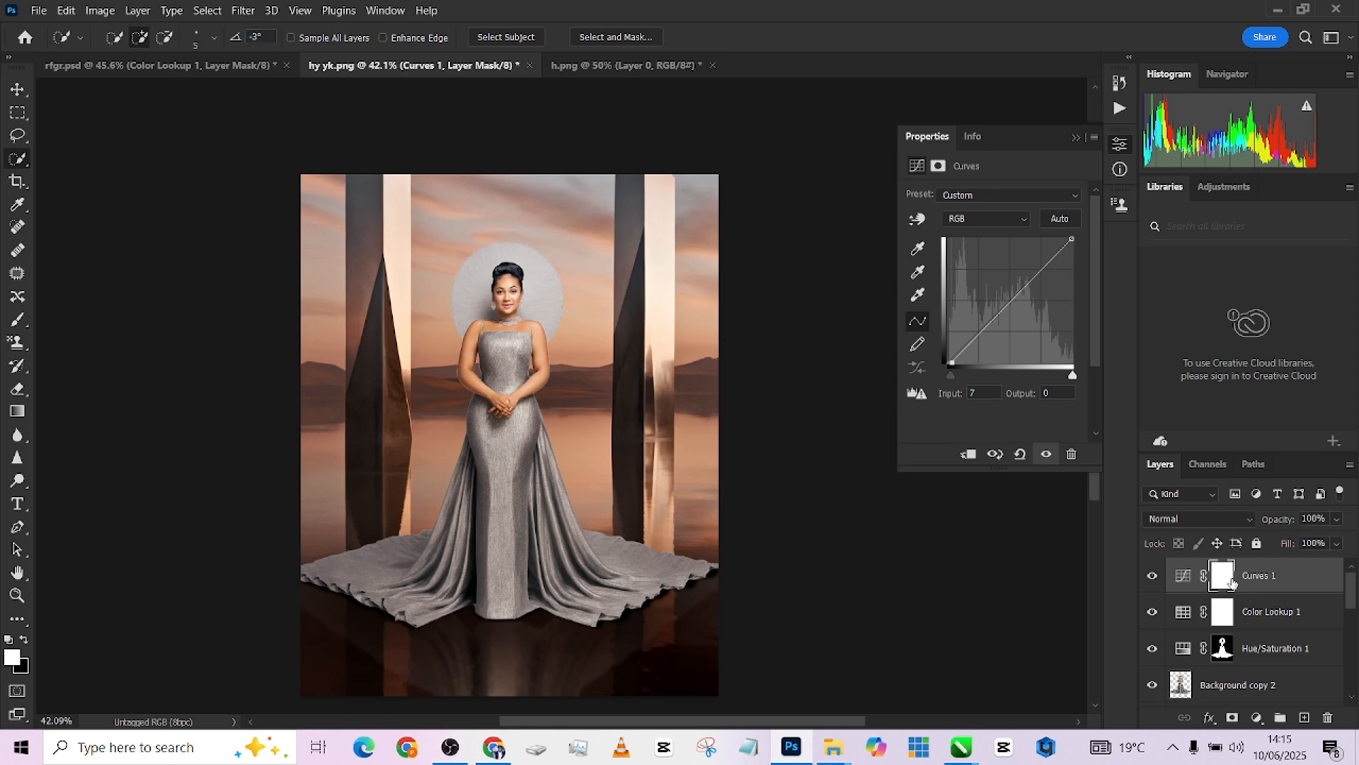
Add a Hue/Saturation adjustment directly above the Layer 3 background and set its saturation to +26.
scroll(1239, 615, down, 5)
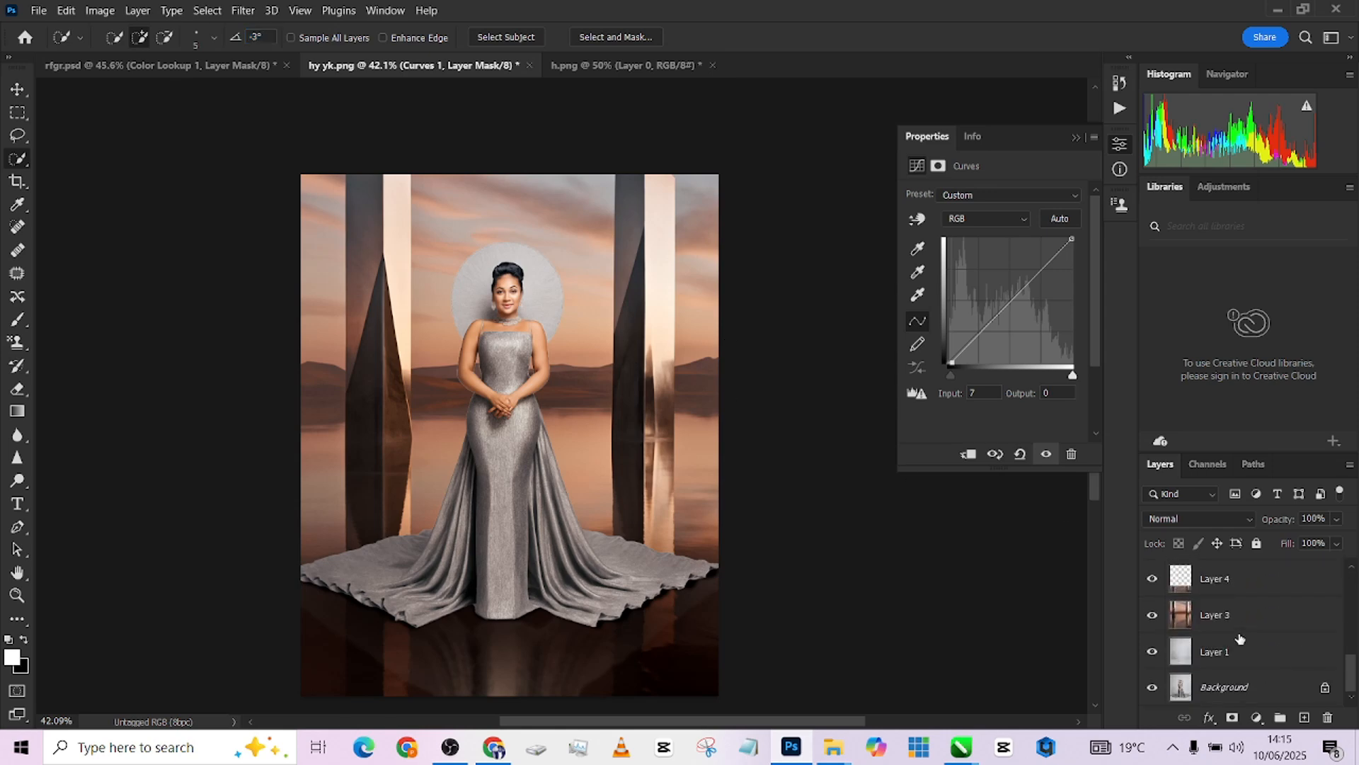
click(1243, 620)
click(1255, 718)
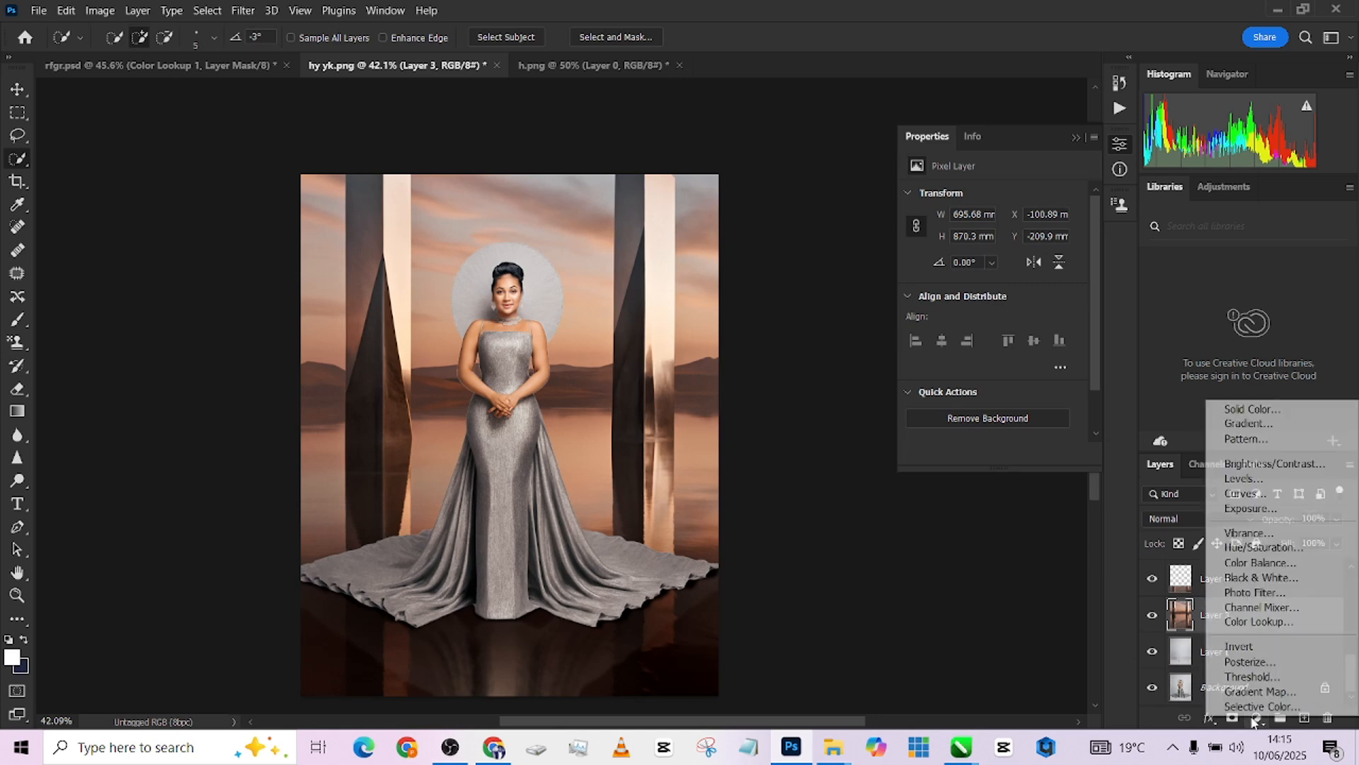
click(1260, 548)
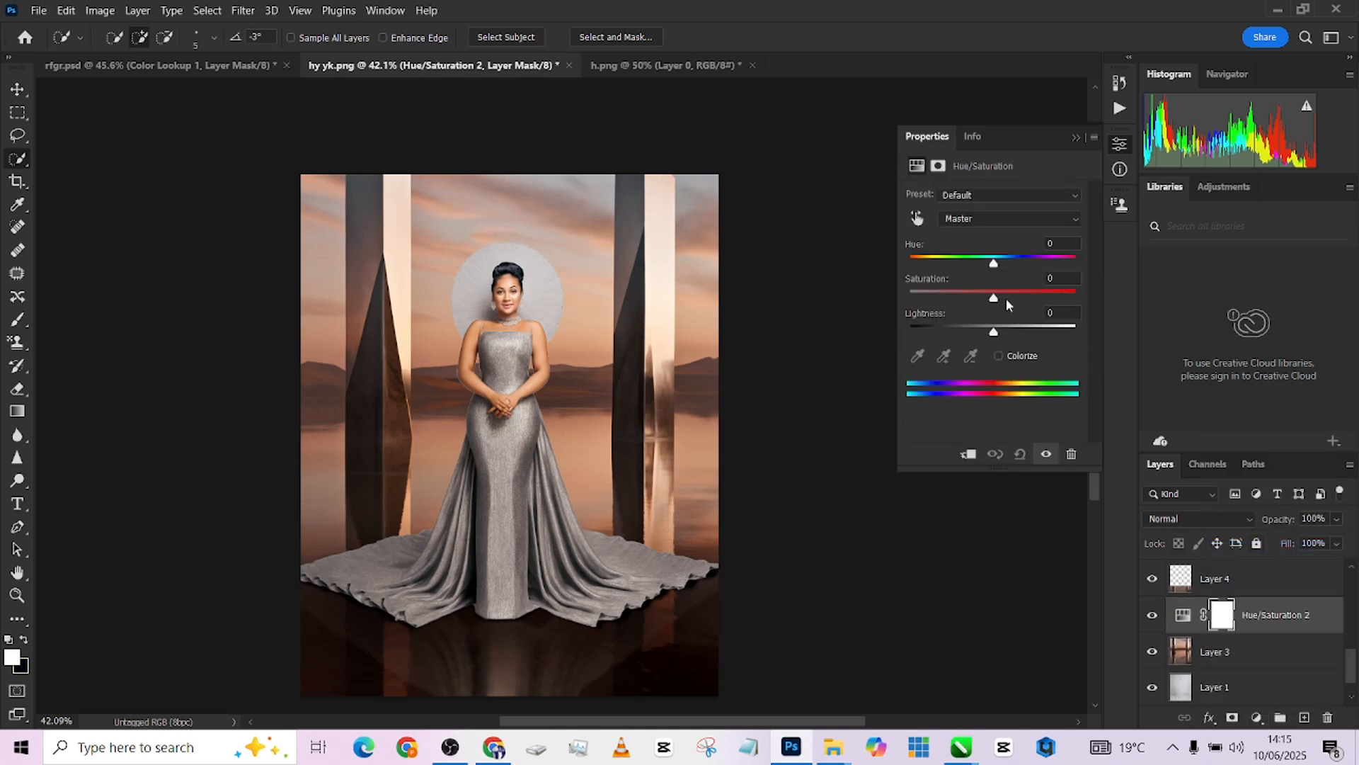
drag(1008, 294, 1013, 296)
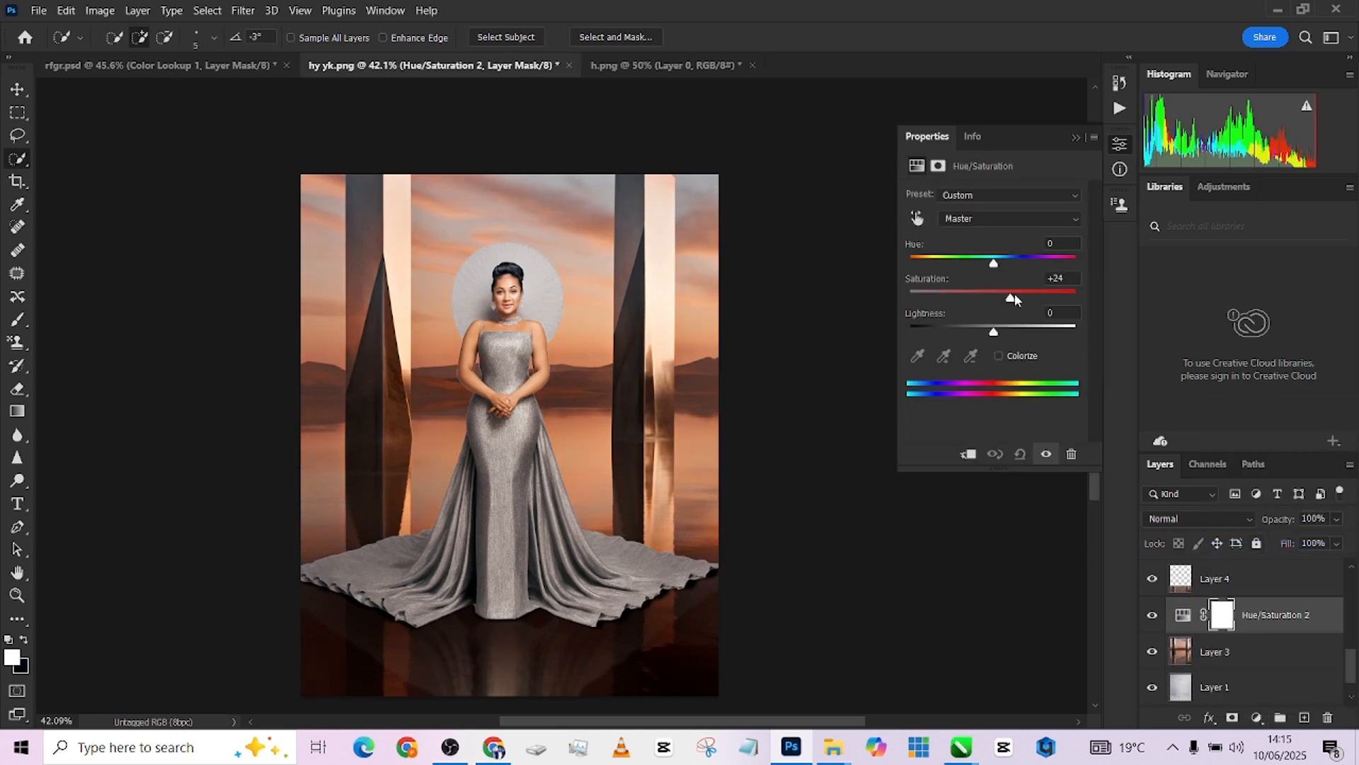
Lower the Hue/Saturation 2 layer's opacity to 36% and compare the background with the layer hidden and shown.
click(1337, 519)
drag(1315, 542, 1294, 542)
click(1157, 616)
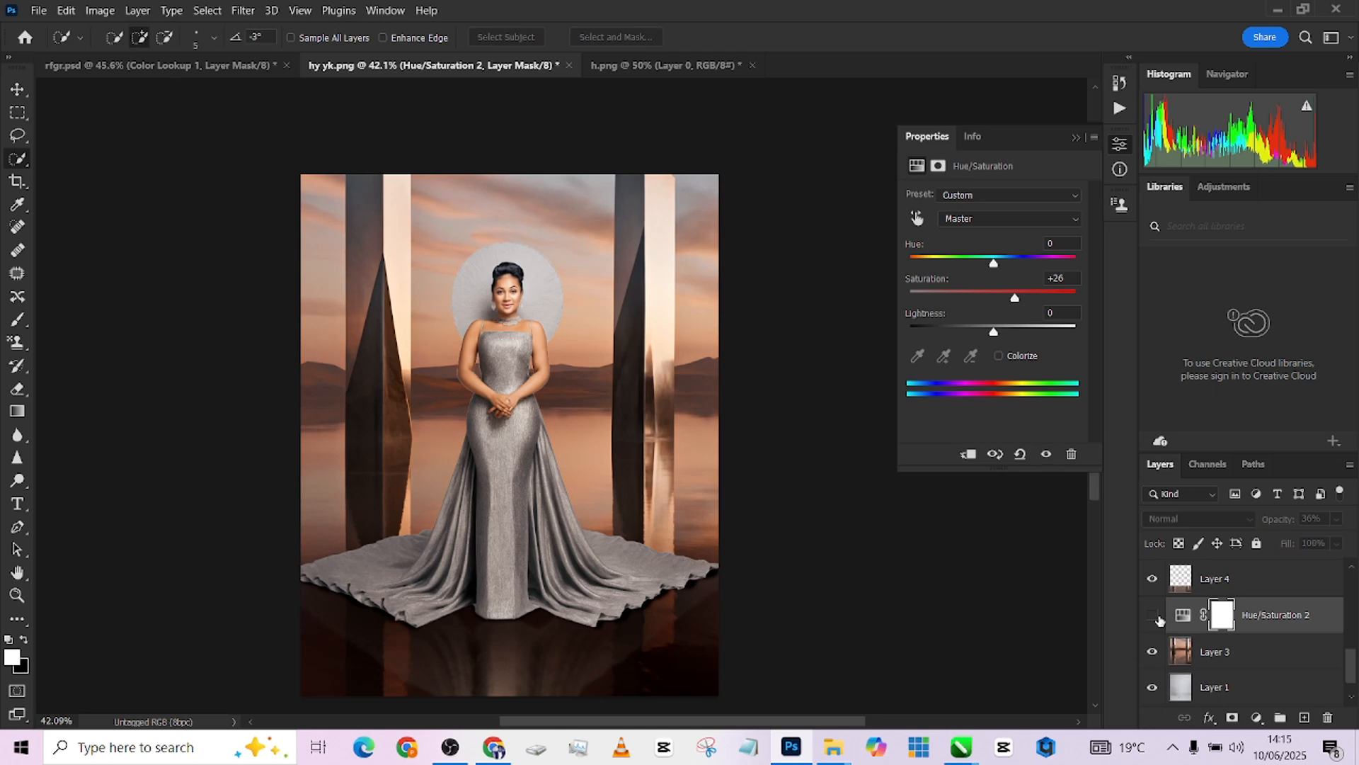
click(1157, 617)
scroll(564, 411, down, 4)
scroll(564, 399, up, 4)
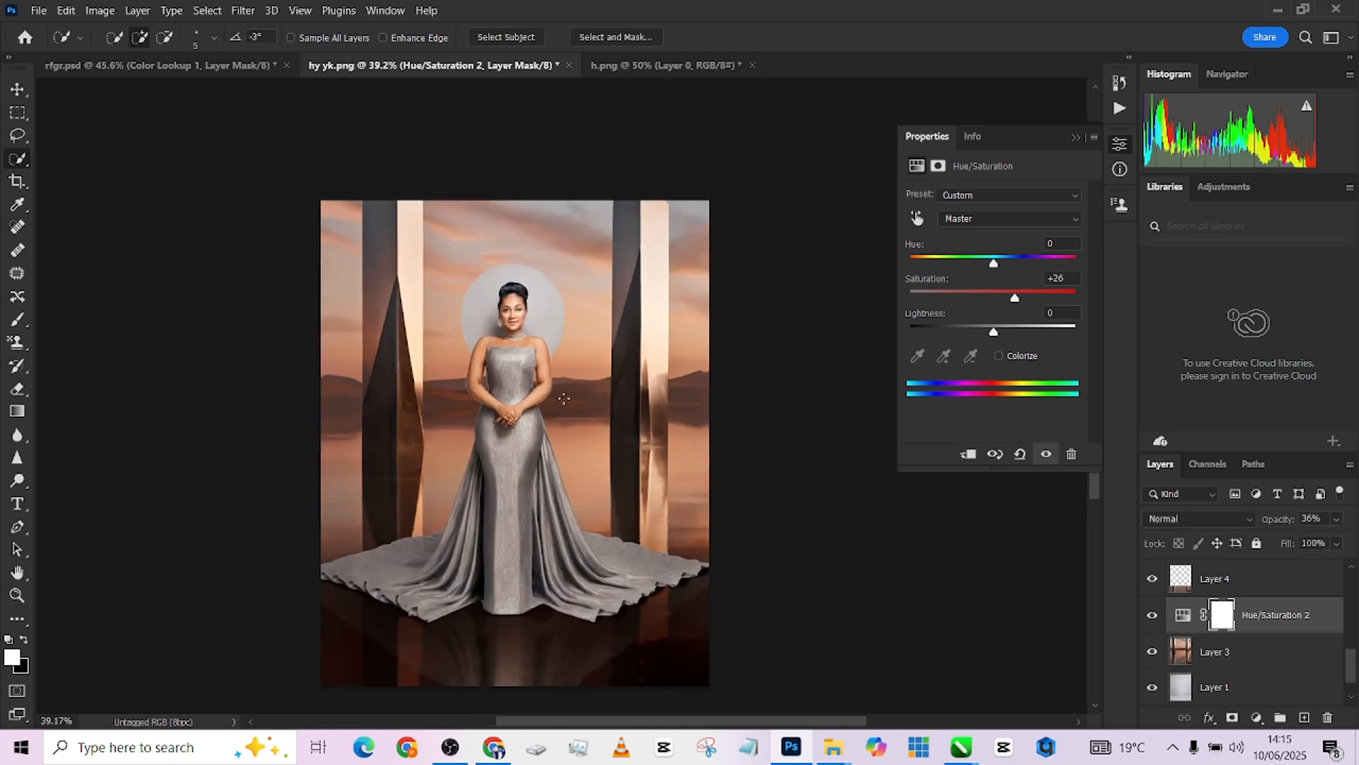
scroll(582, 531, down, 1)
drag(542, 583, 559, 533)
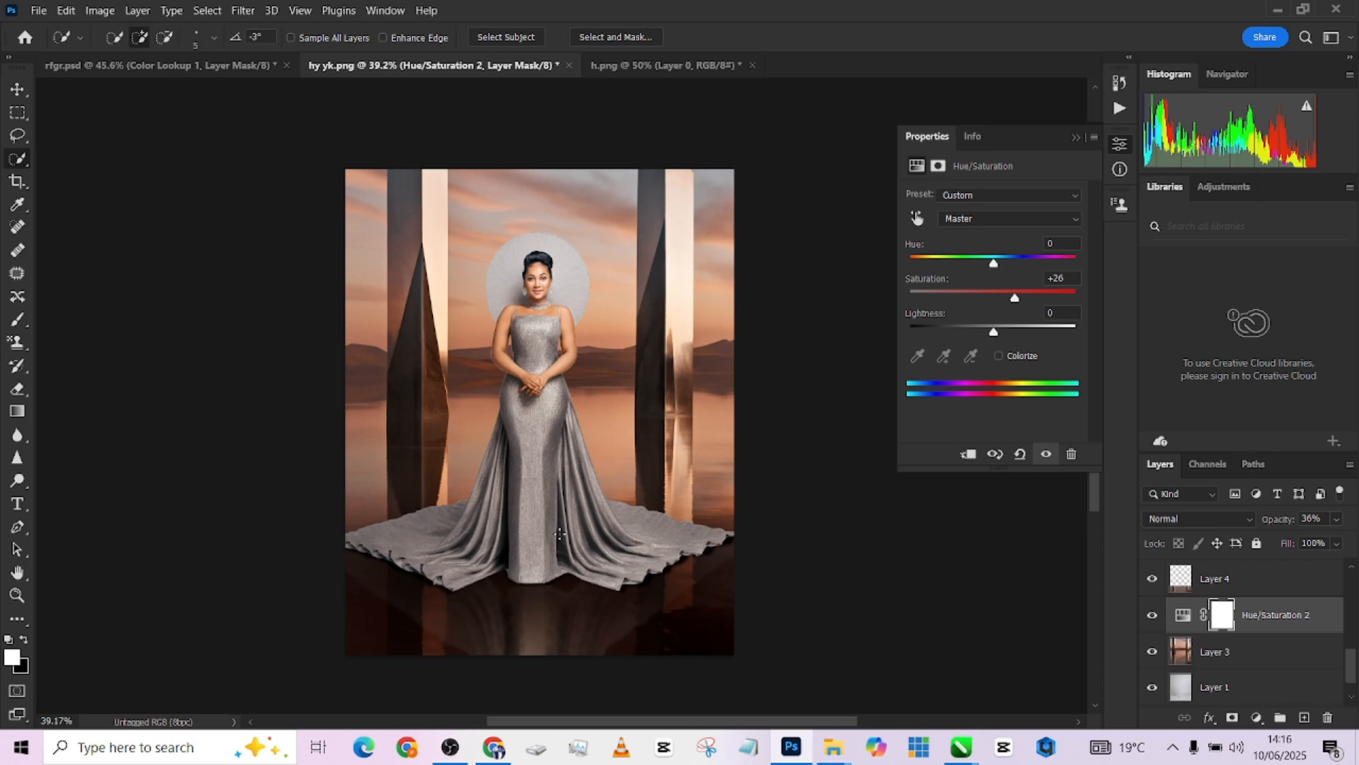
Stamp all visible layers into a new layer above Curves 1 and open it in the Camera Raw Filter.
scroll(1232, 647, up, 3)
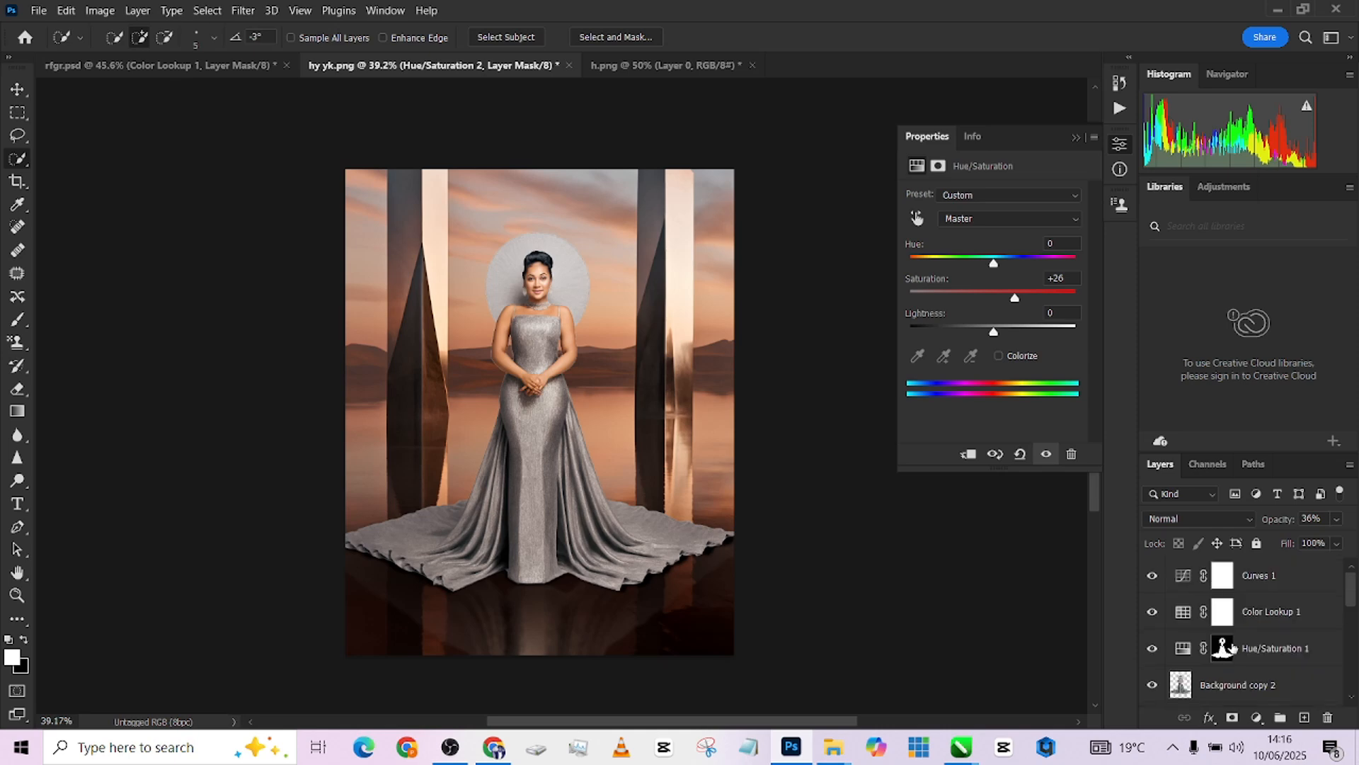
click(1275, 574)
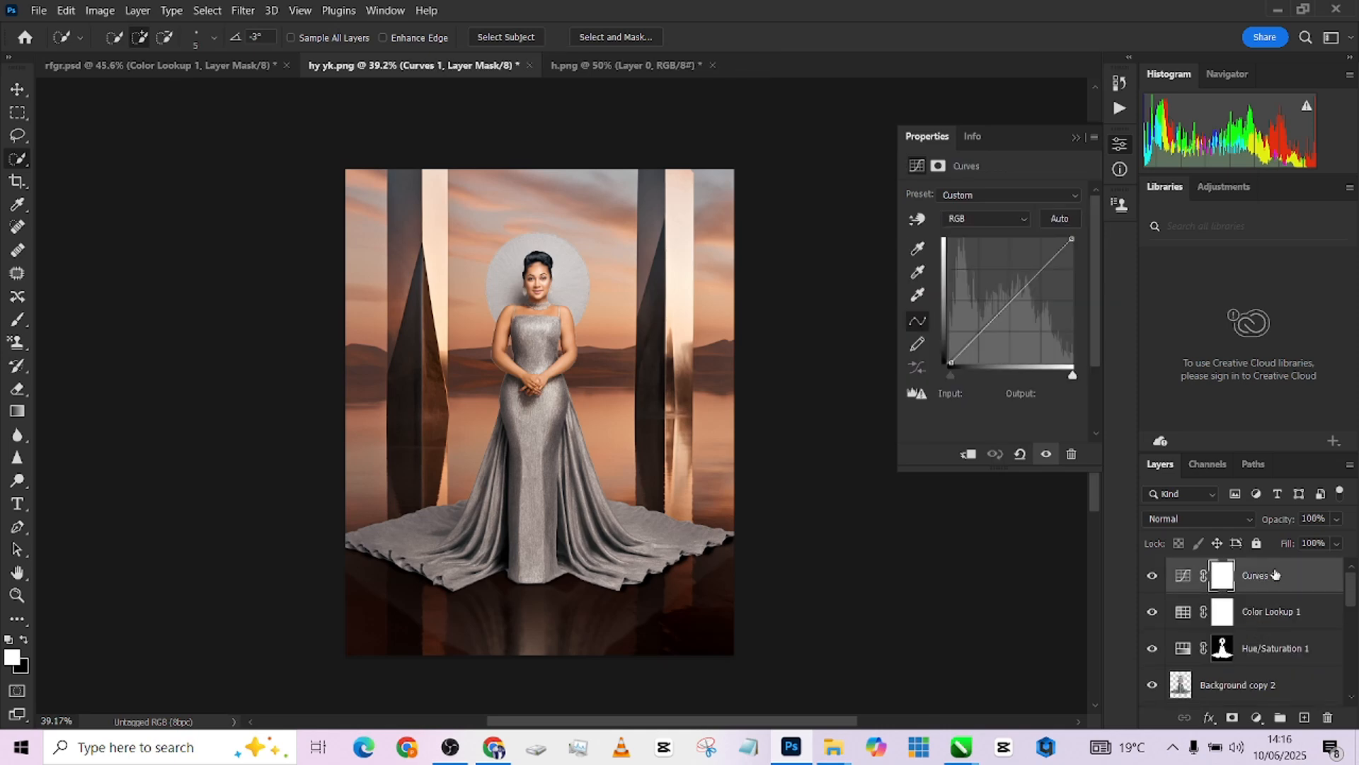
key(ctrl+alt+shift+e)
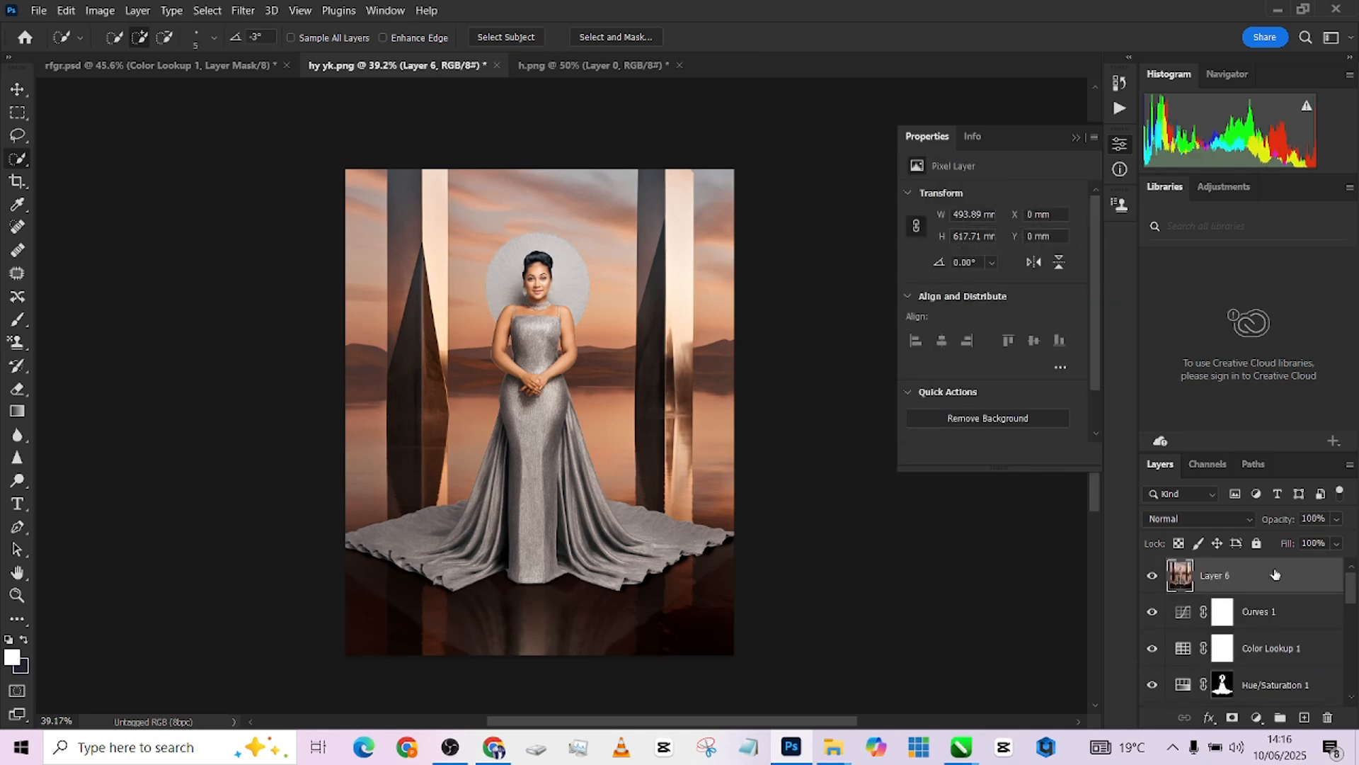
click(256, 11)
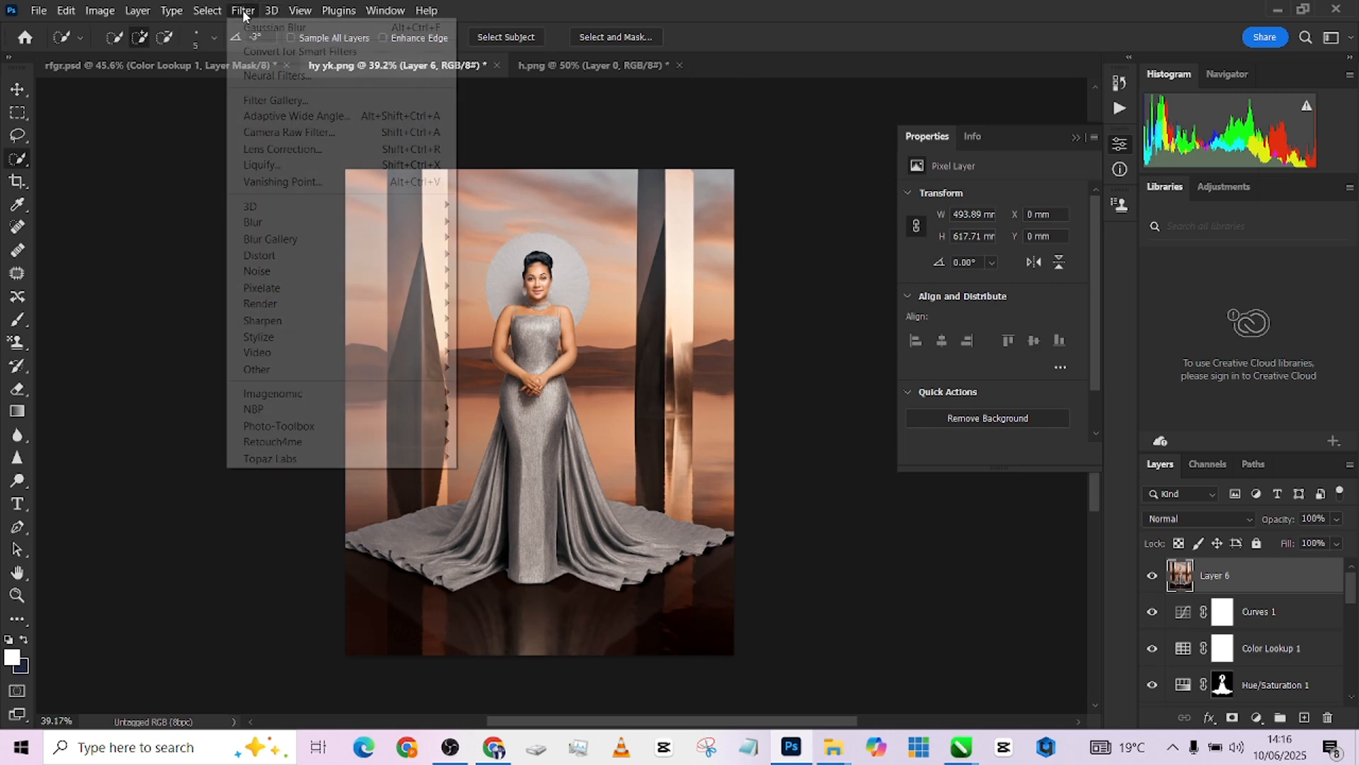
click(276, 136)
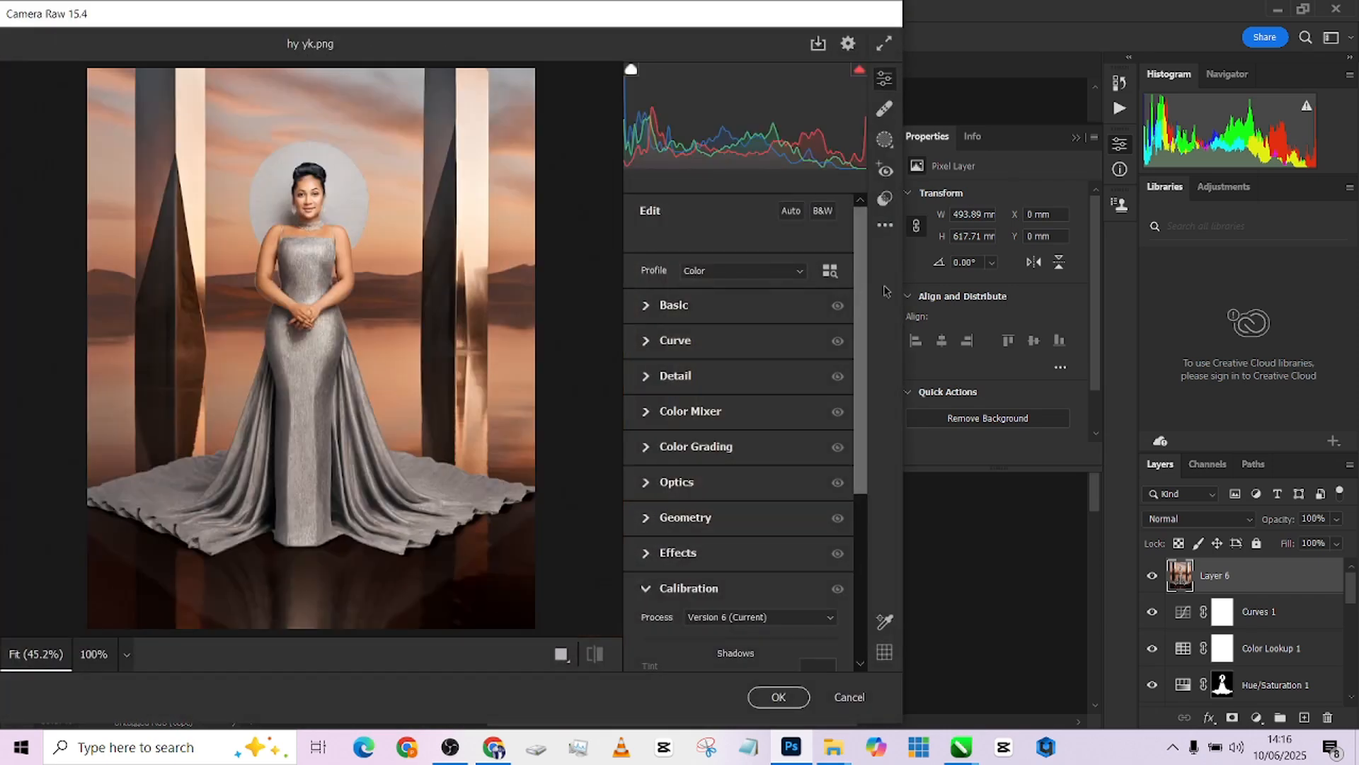
Set the Camera Raw basic adjustments to highlights -51, contrast +9 and shadows +18.
click(693, 305)
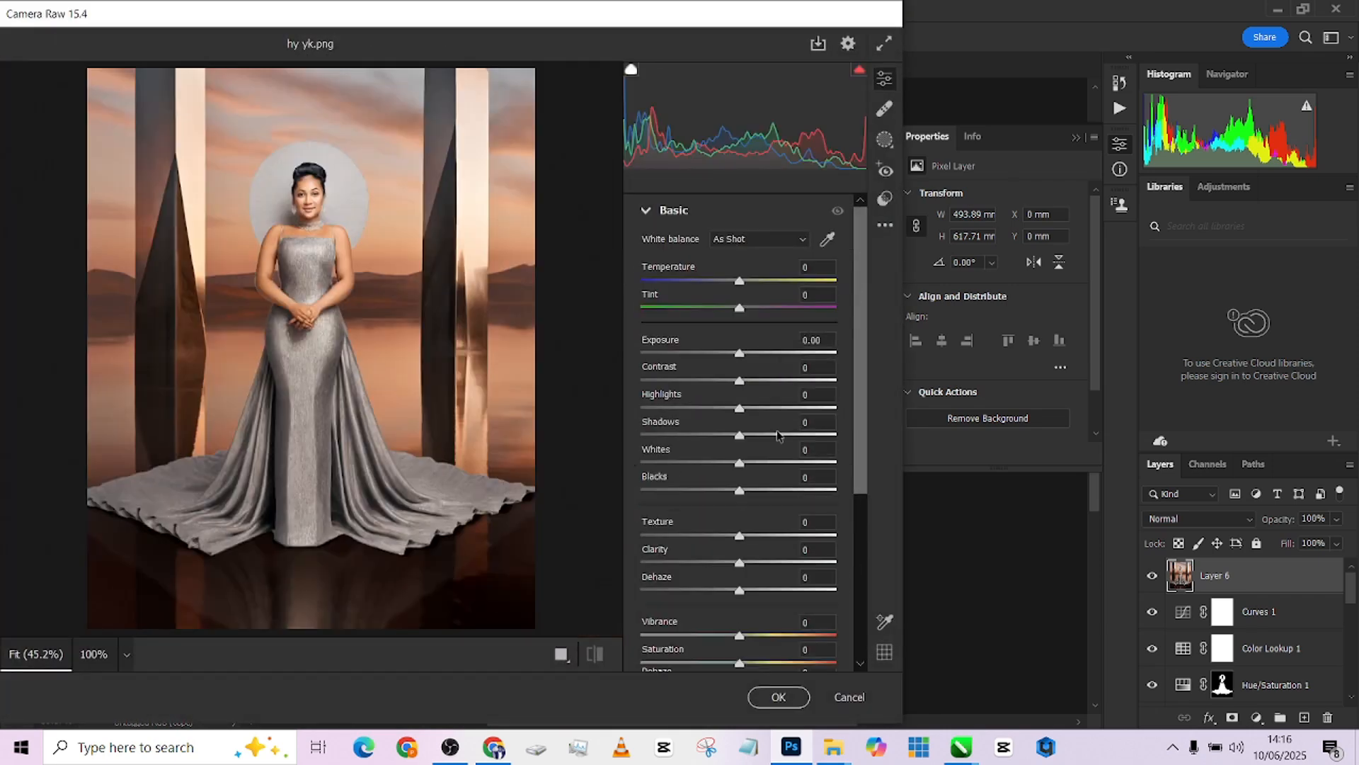
click(690, 409)
click(748, 381)
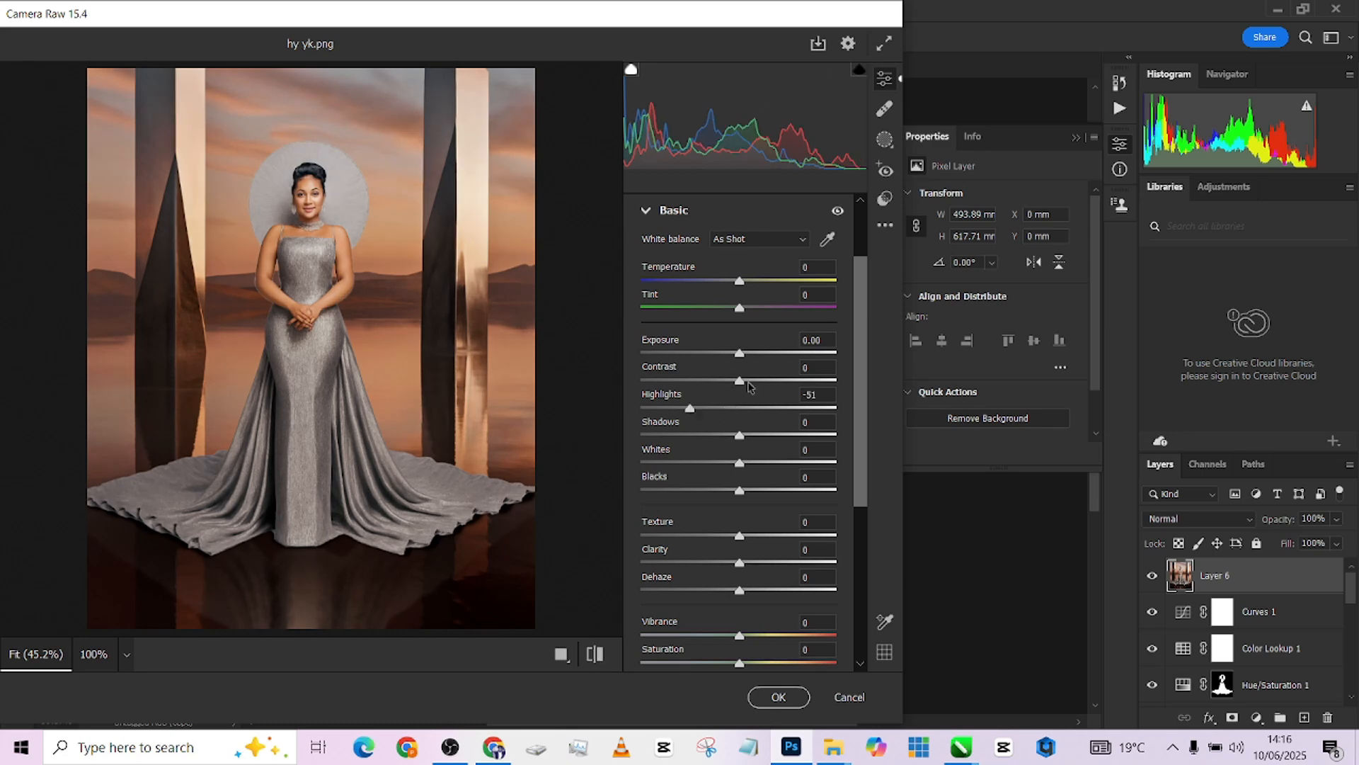
click(756, 435)
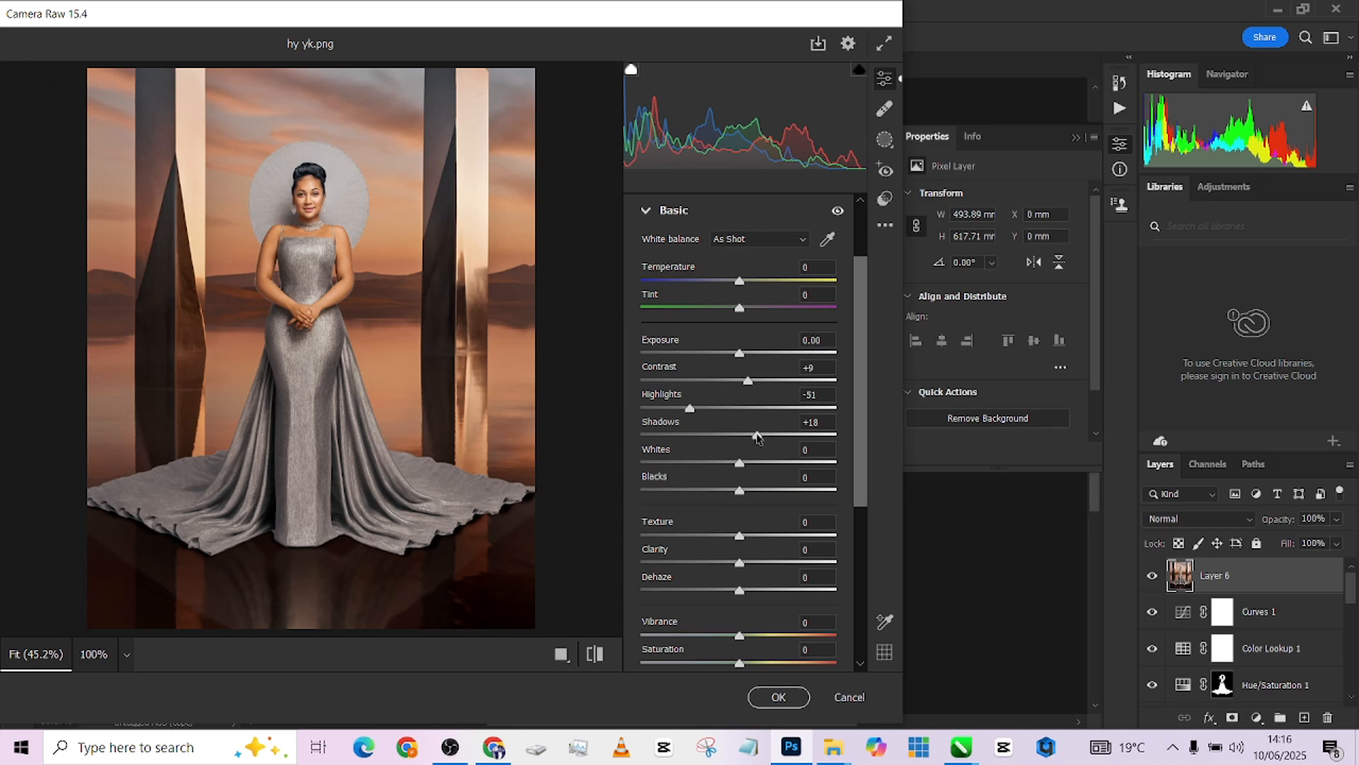
Add a Camera Raw vignette with an amount of -25 and a midpoint of 0.
scroll(736, 566, down, 5)
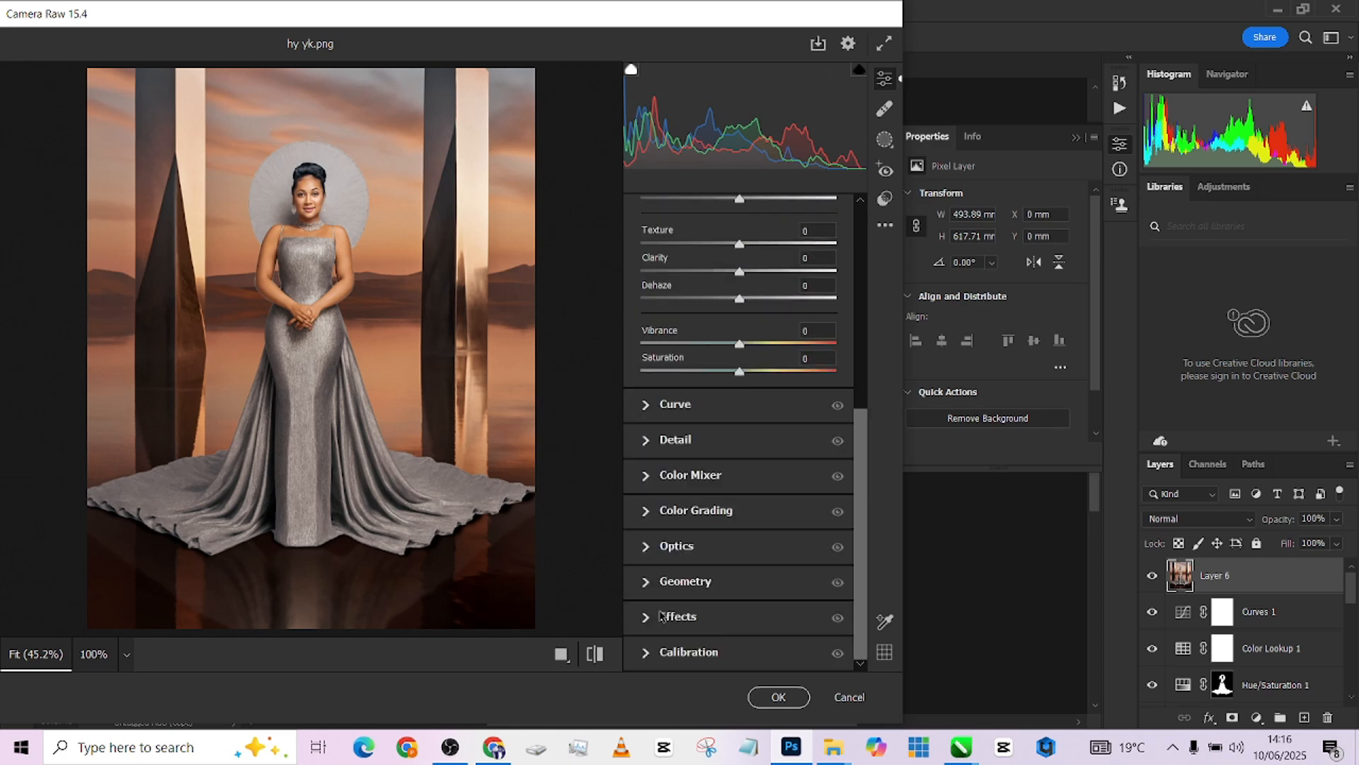
click(661, 615)
drag(729, 472, 716, 474)
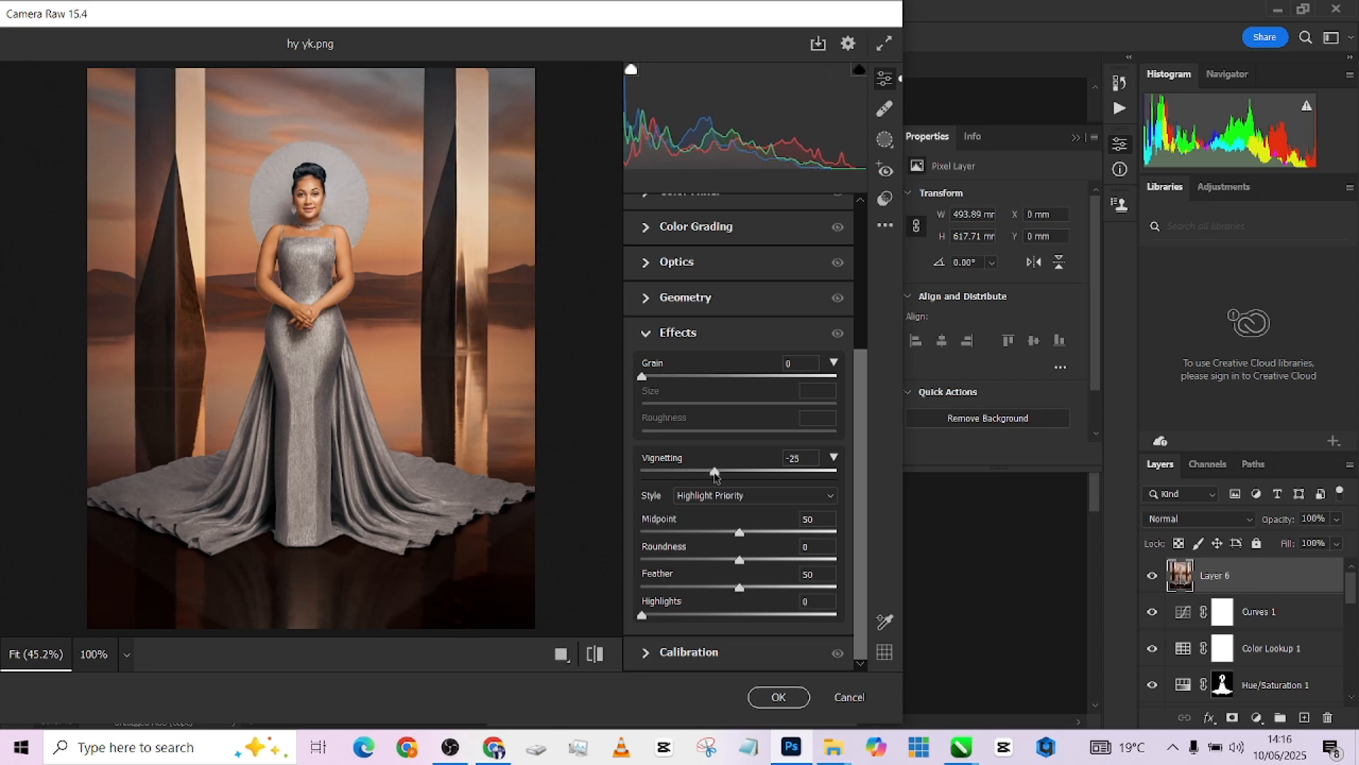
drag(717, 532, 689, 534)
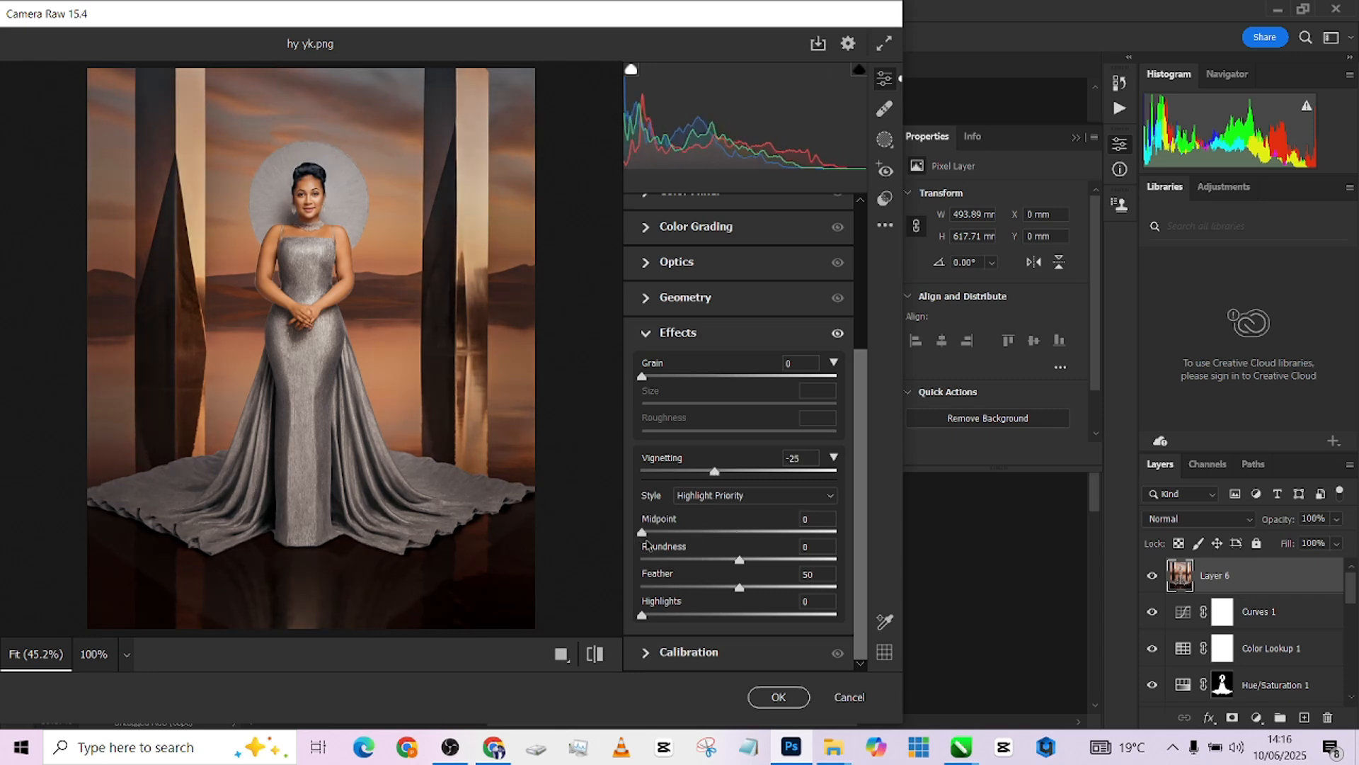
Change the highlights to -40 and the temperature to -2, and apply the Camera Raw Filter.
scroll(715, 390, up, 5)
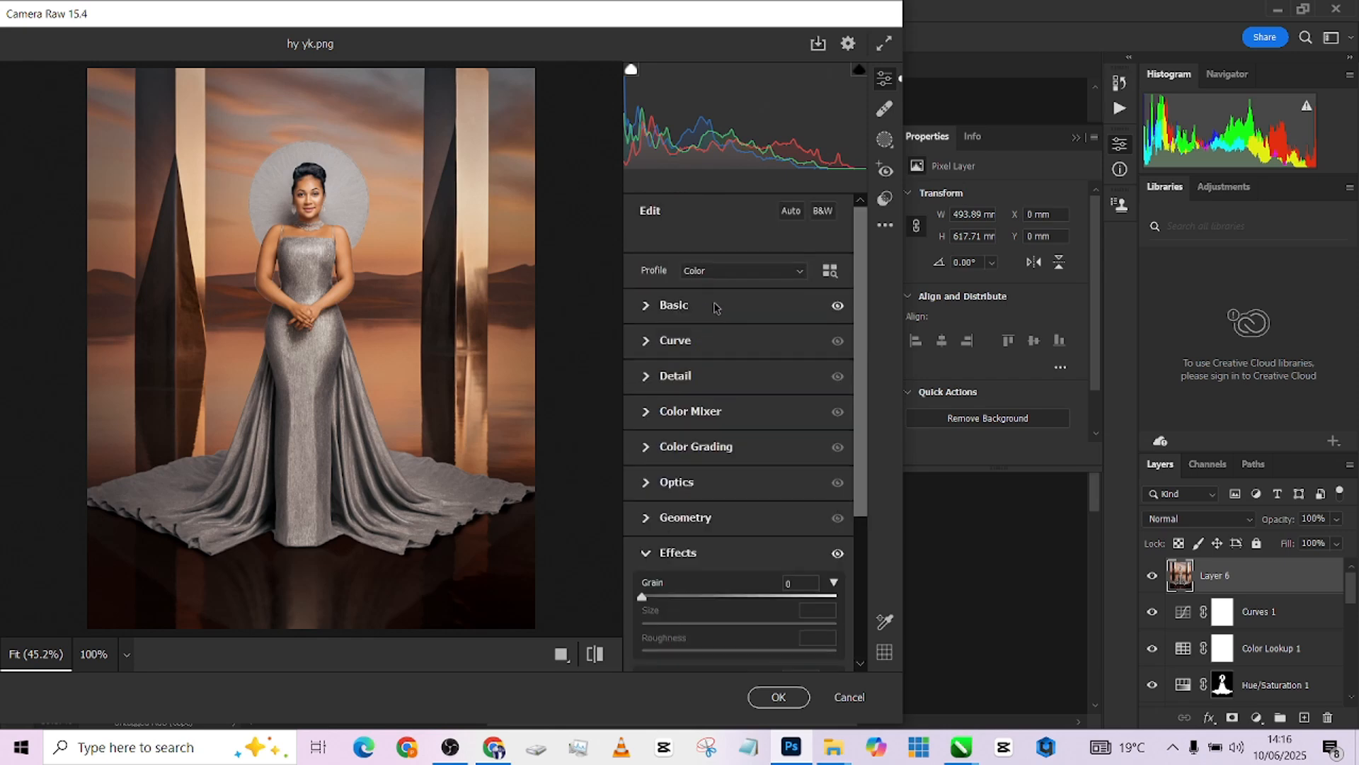
click(714, 307)
click(699, 408)
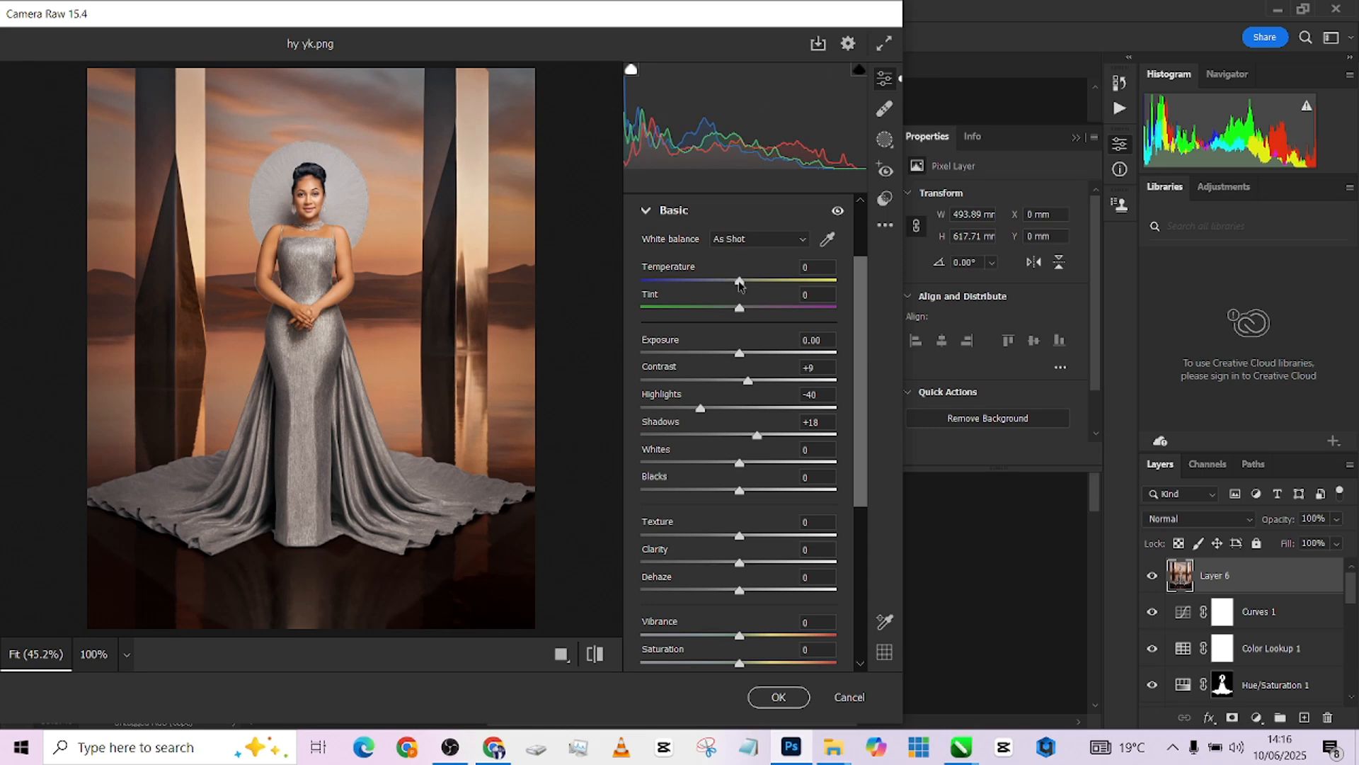
drag(739, 283, 737, 285)
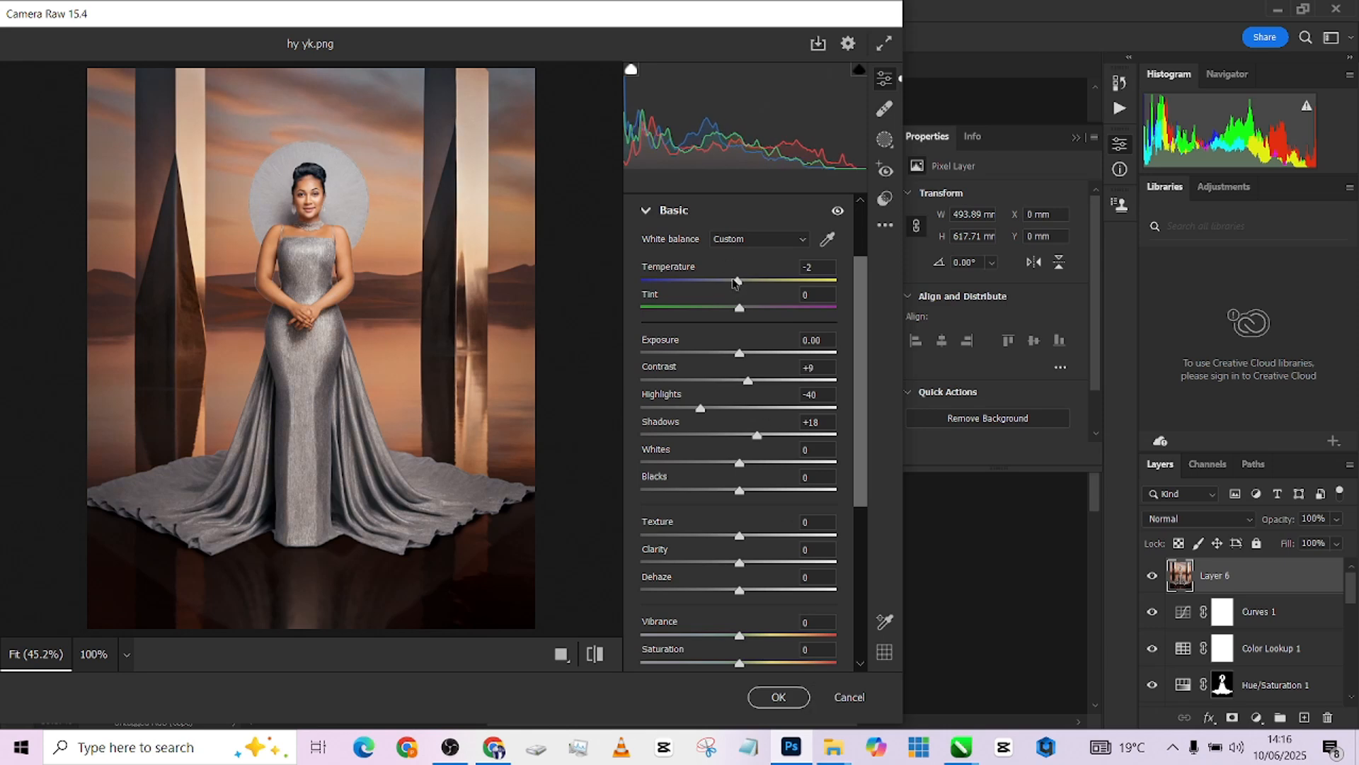
click(779, 696)
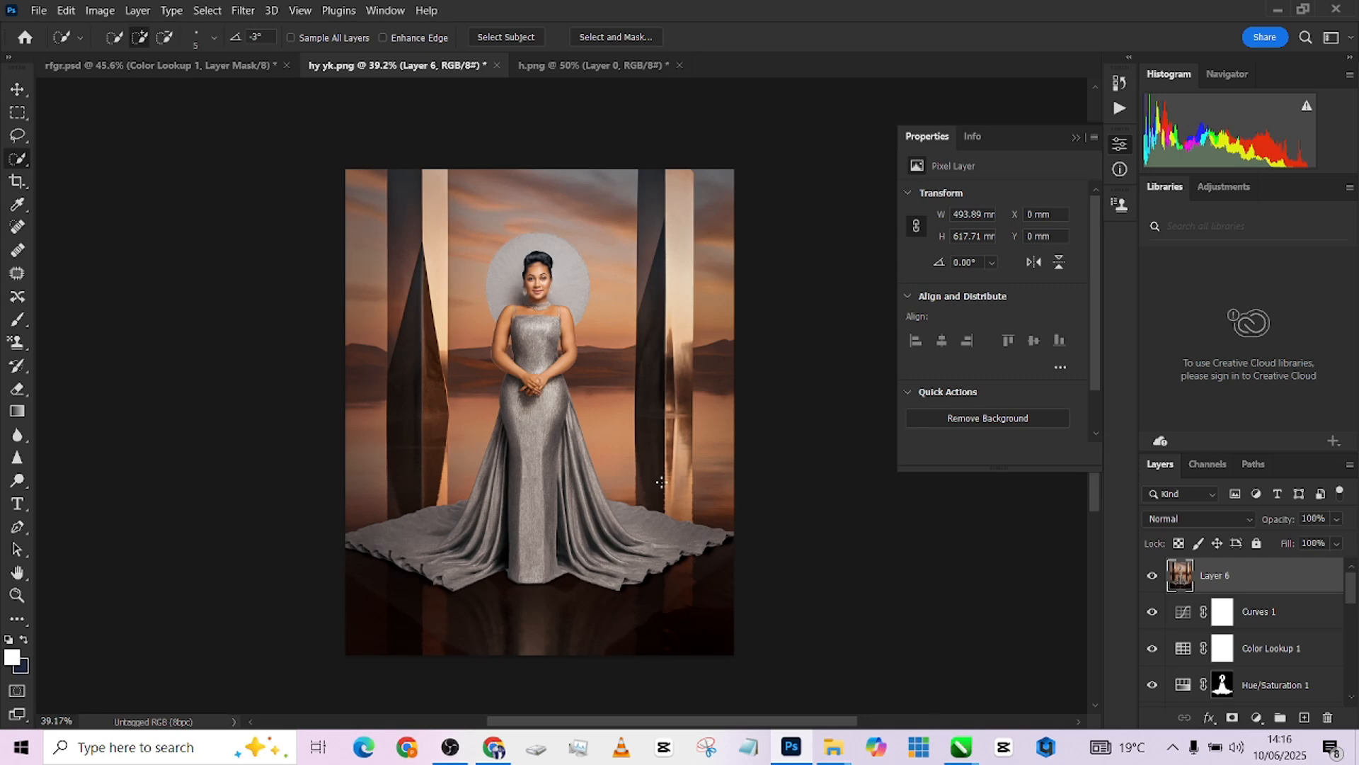
Inspect the gown and arms up close, and undo the Camera Raw Filter and the stamped layer.
scroll(492, 358, up, 5)
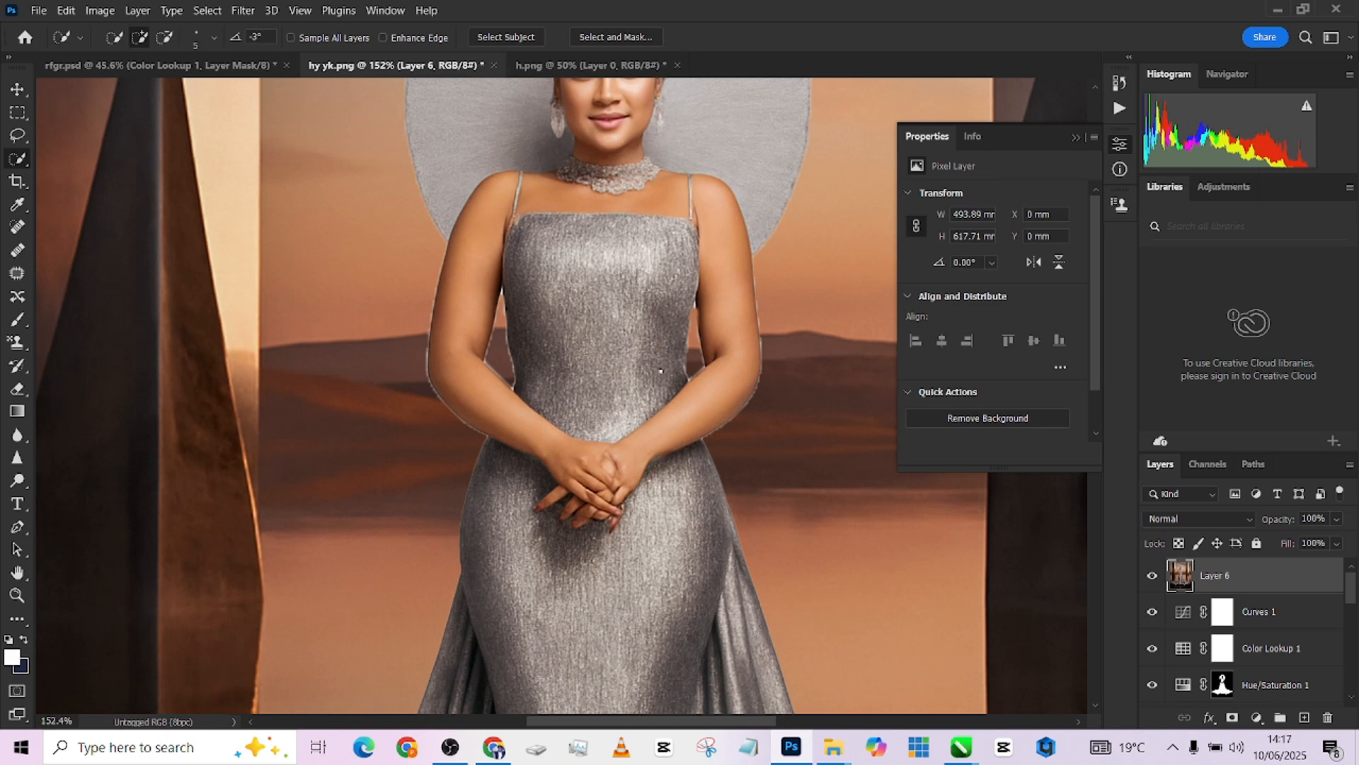
key(ctrl+z)
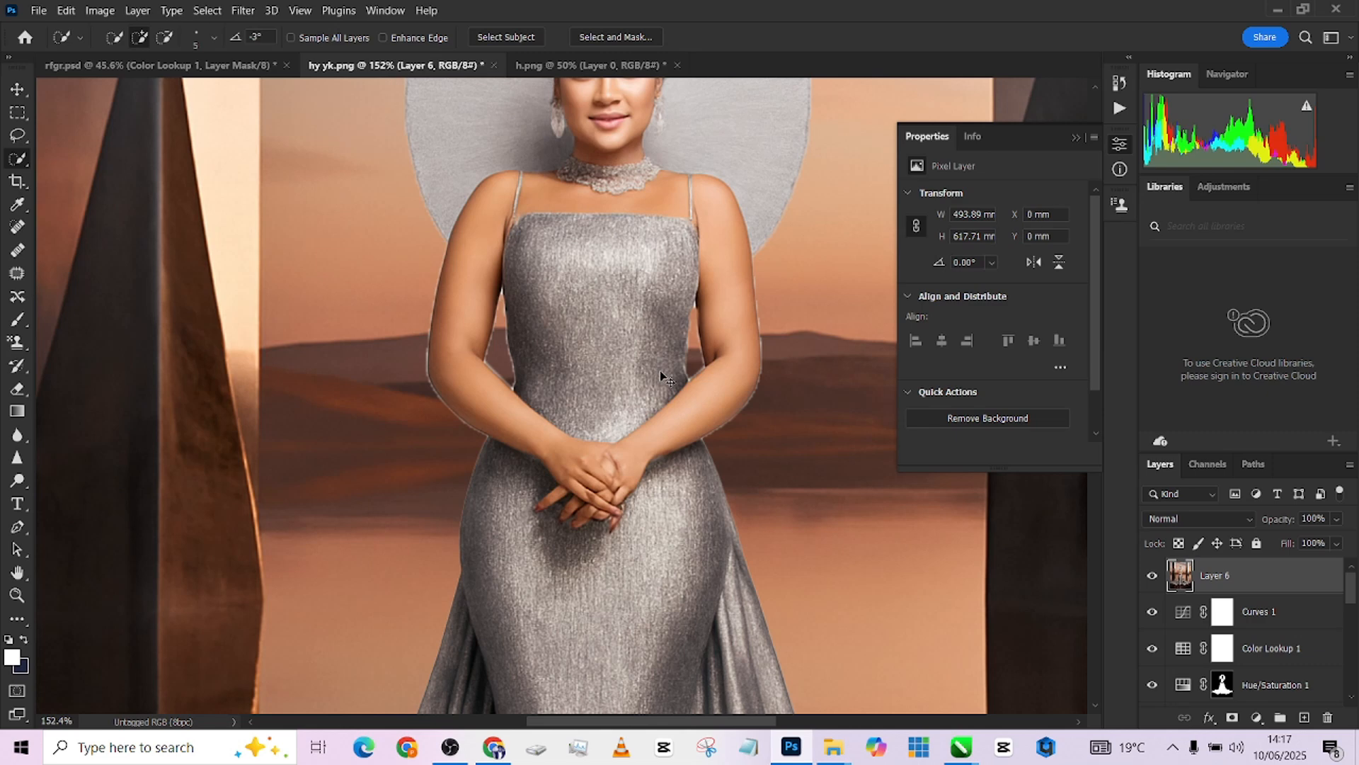
key(ctrl+z)
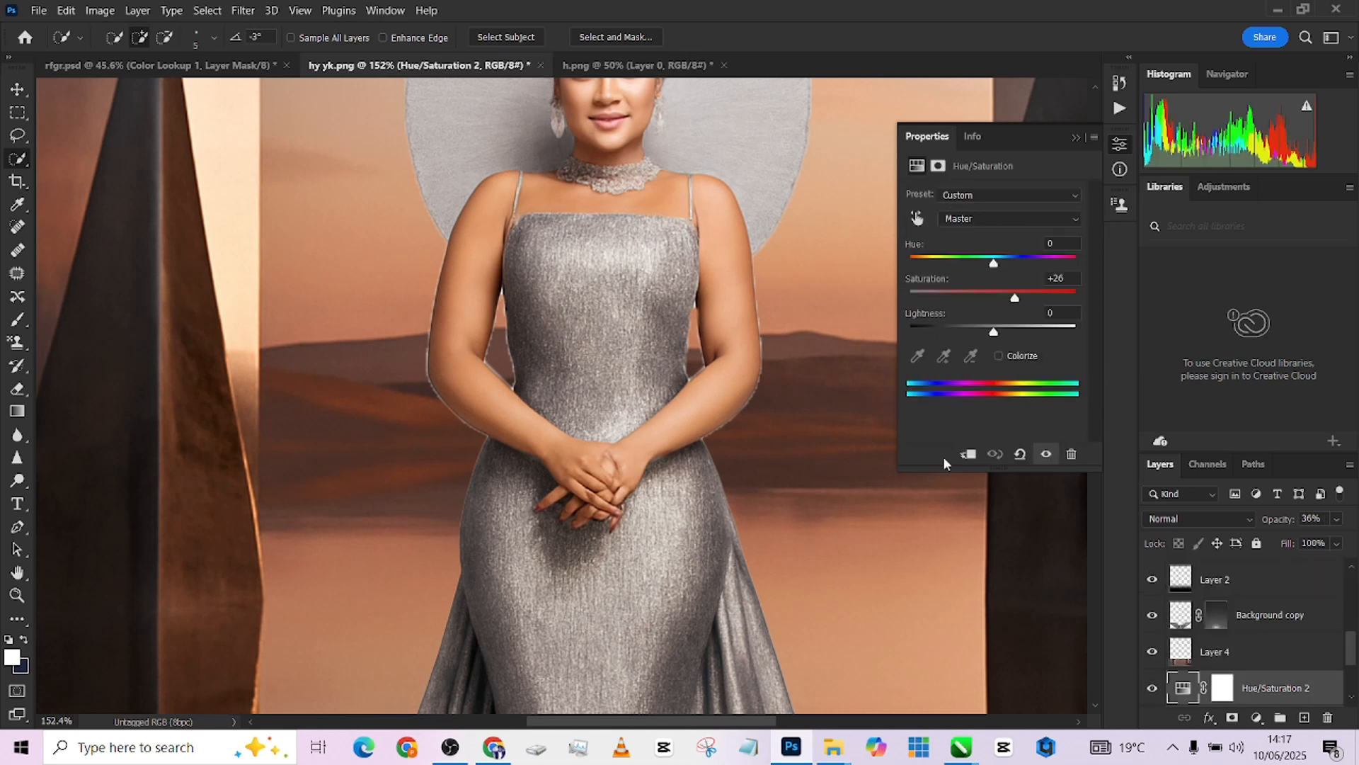
Load the outline of the woman's cutout layer, Background copy 2, as a selection.
scroll(1239, 623, up, 3)
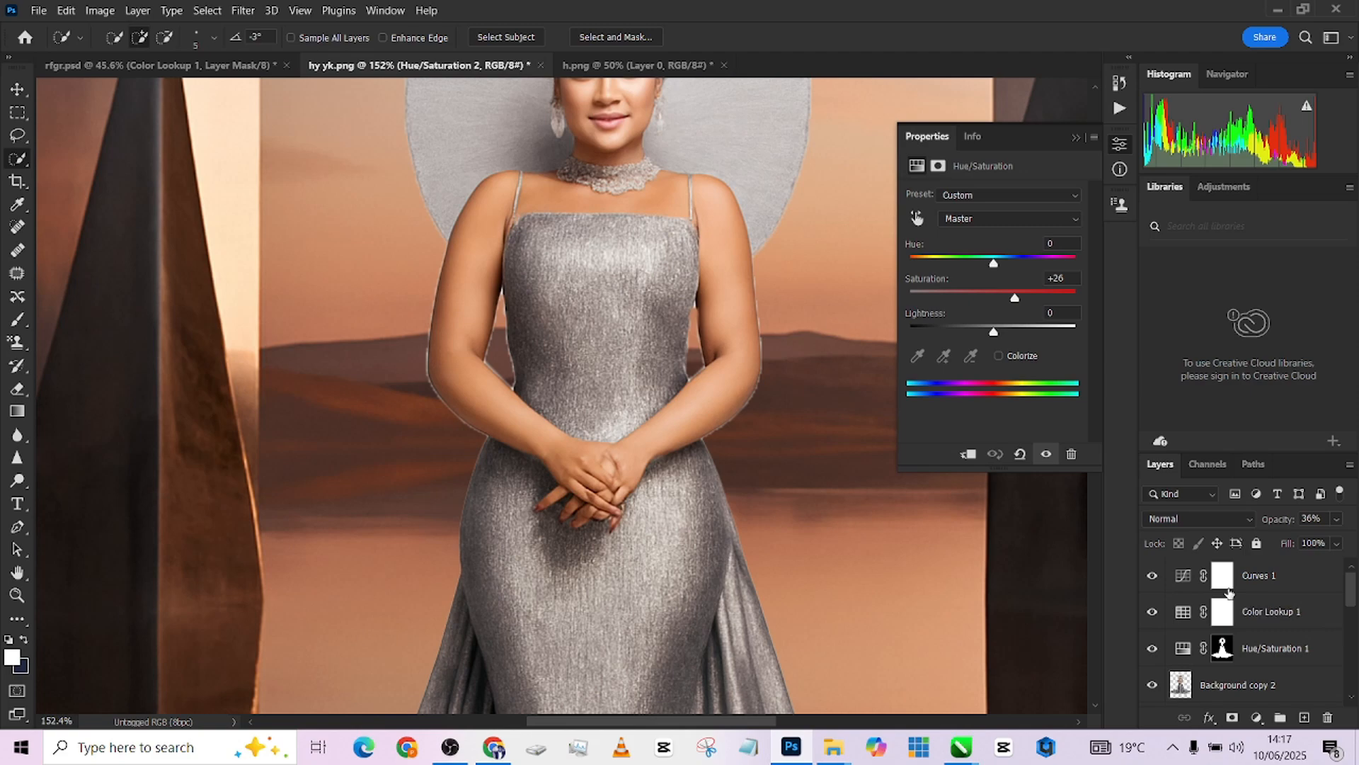
click(1179, 680)
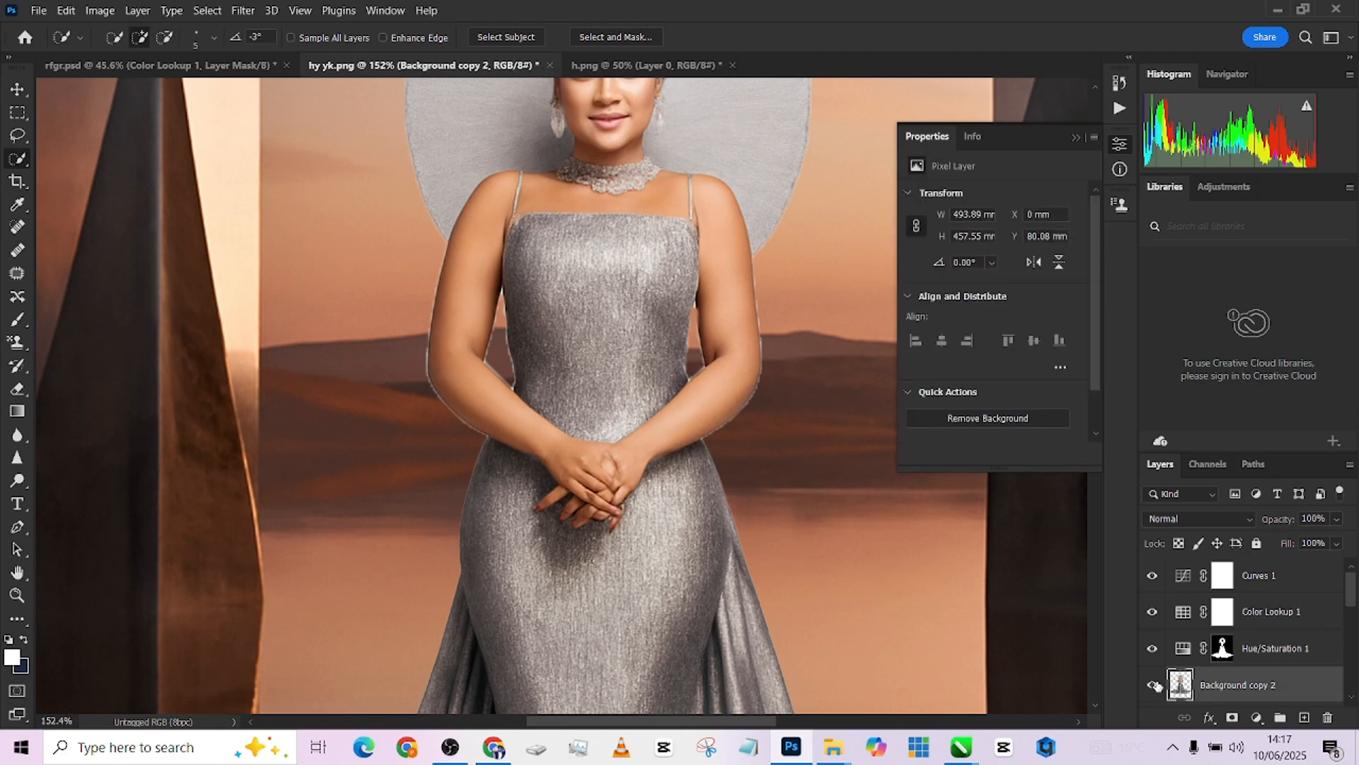
click(1152, 685)
click(1154, 685)
ctrl+click(1179, 687)
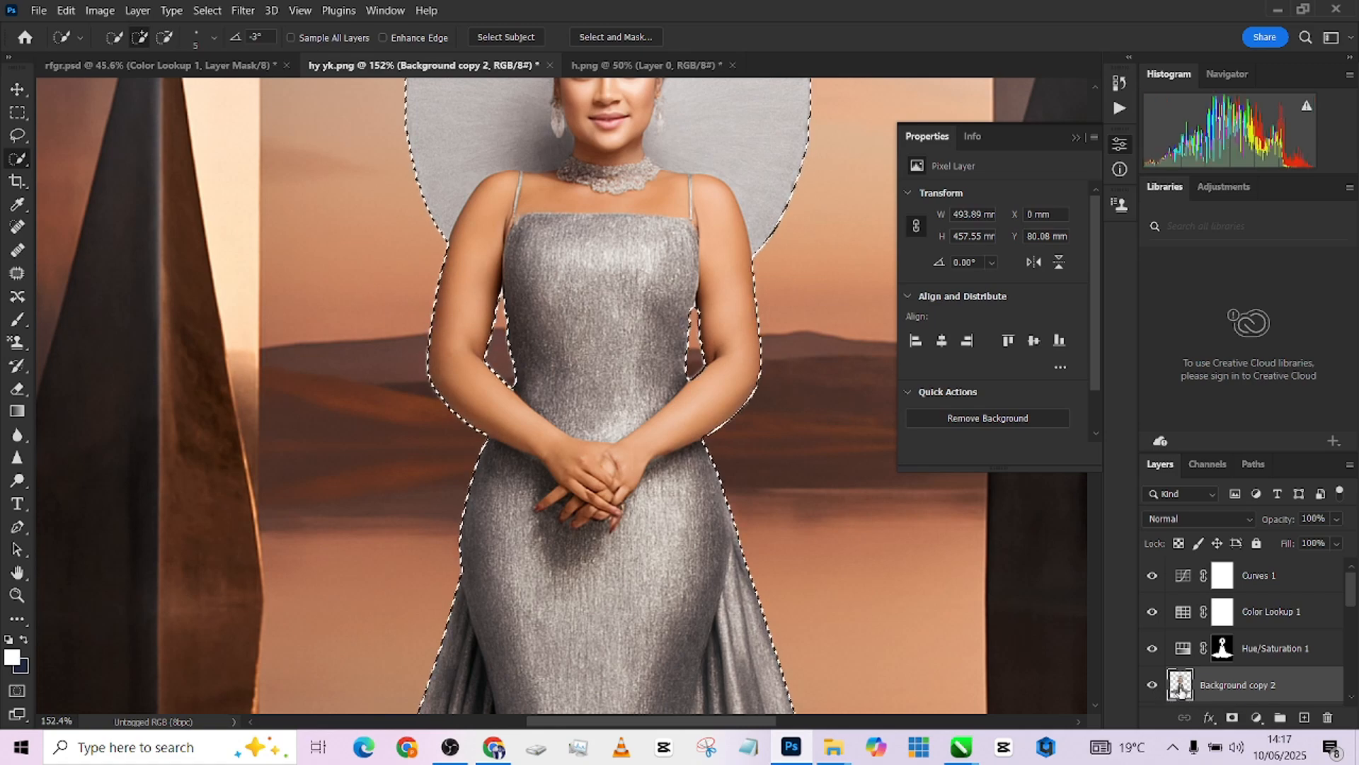
Contract the selection around the woman by 1 pixel.
scroll(642, 333, down, 5)
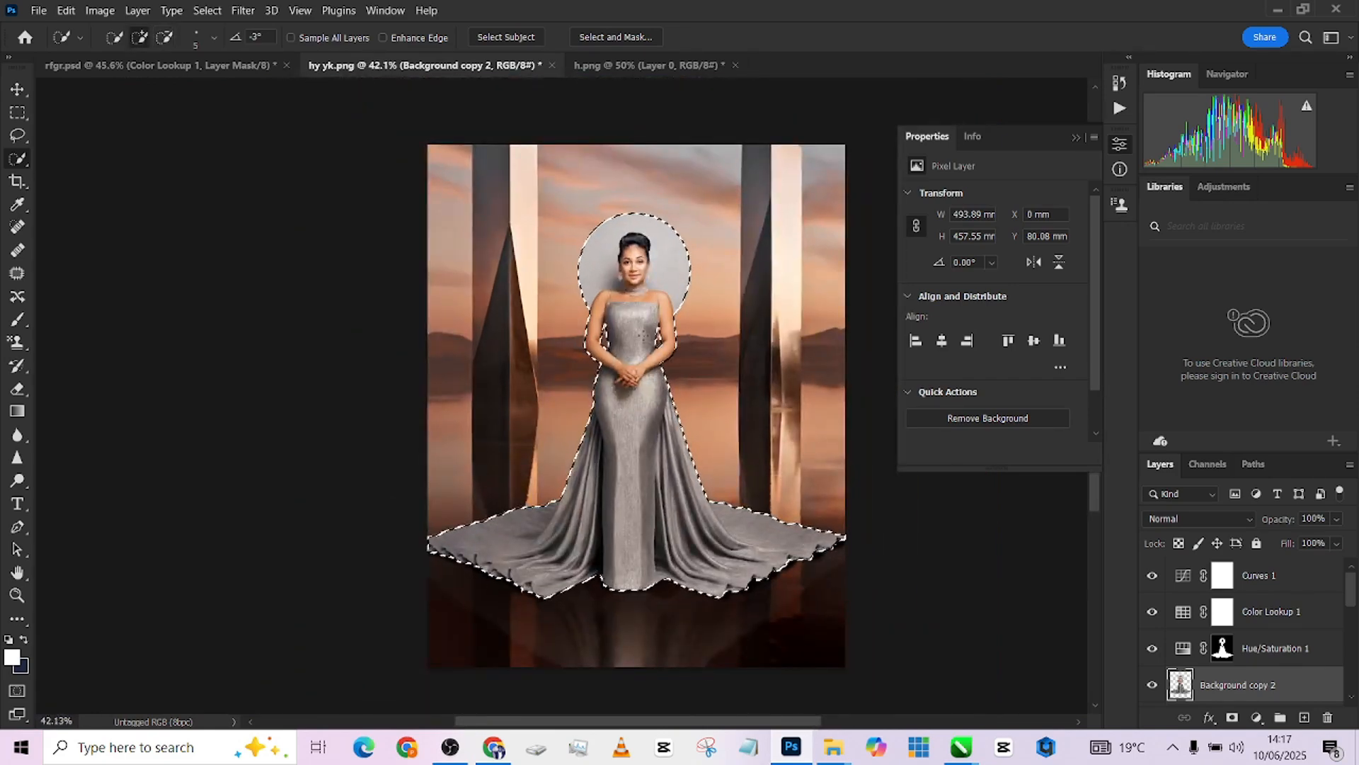
scroll(613, 271, up, 3)
scroll(613, 271, up, 4)
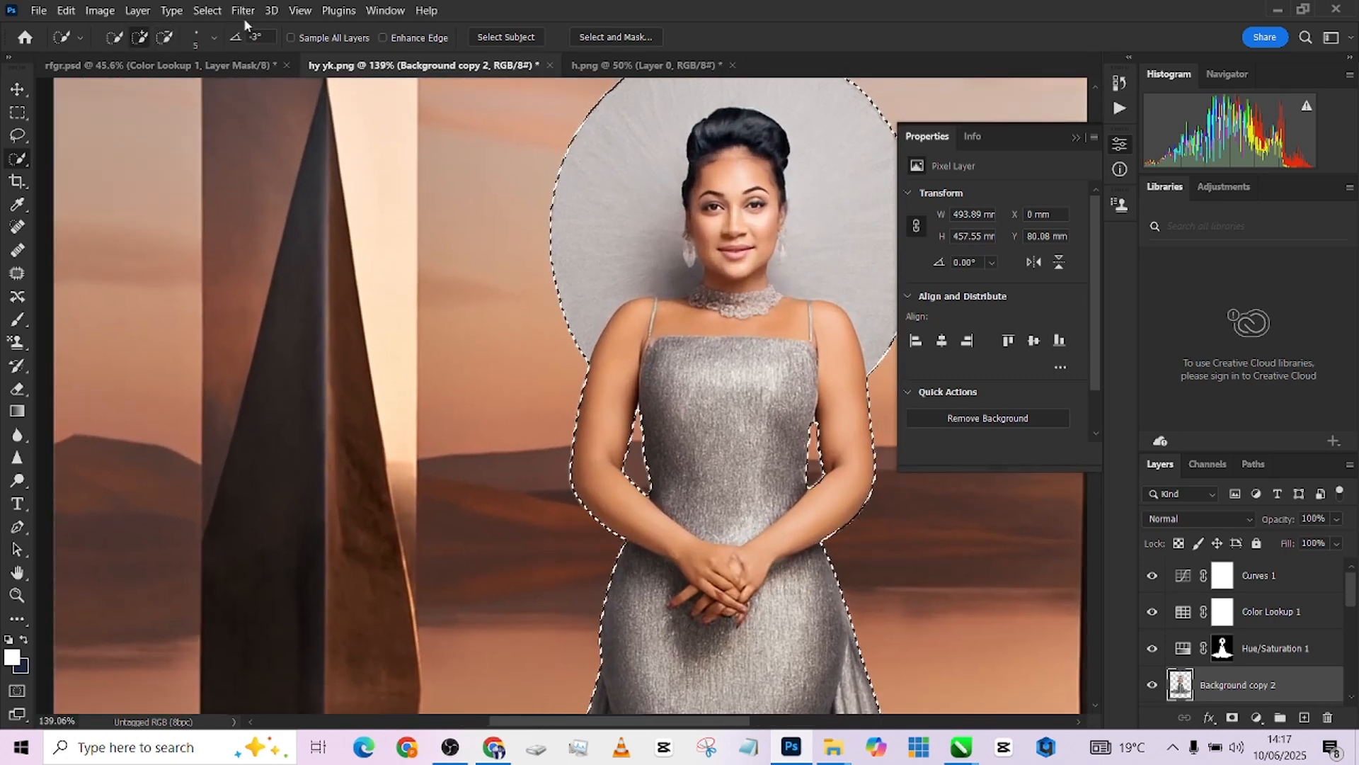
click(208, 11)
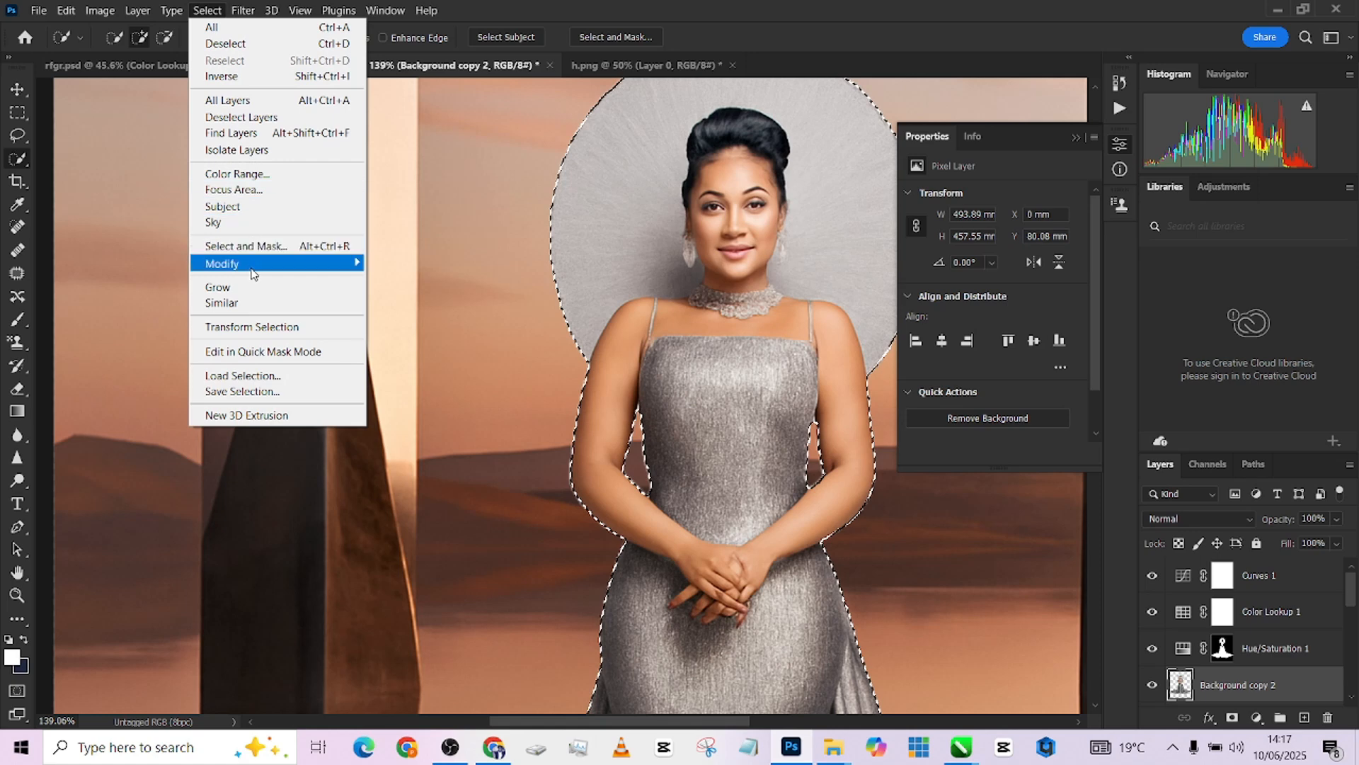
mouse_move(255, 265)
click(373, 312)
text(1)
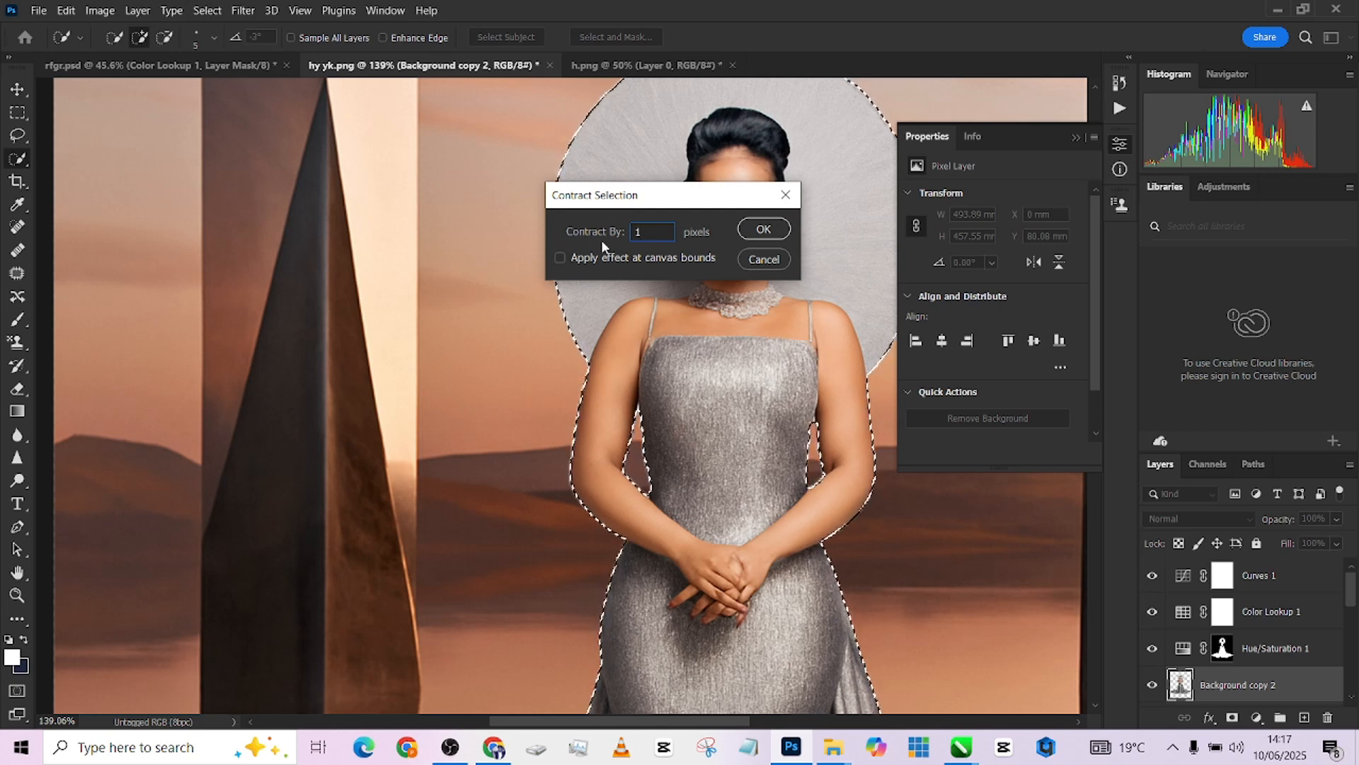
key(Return)
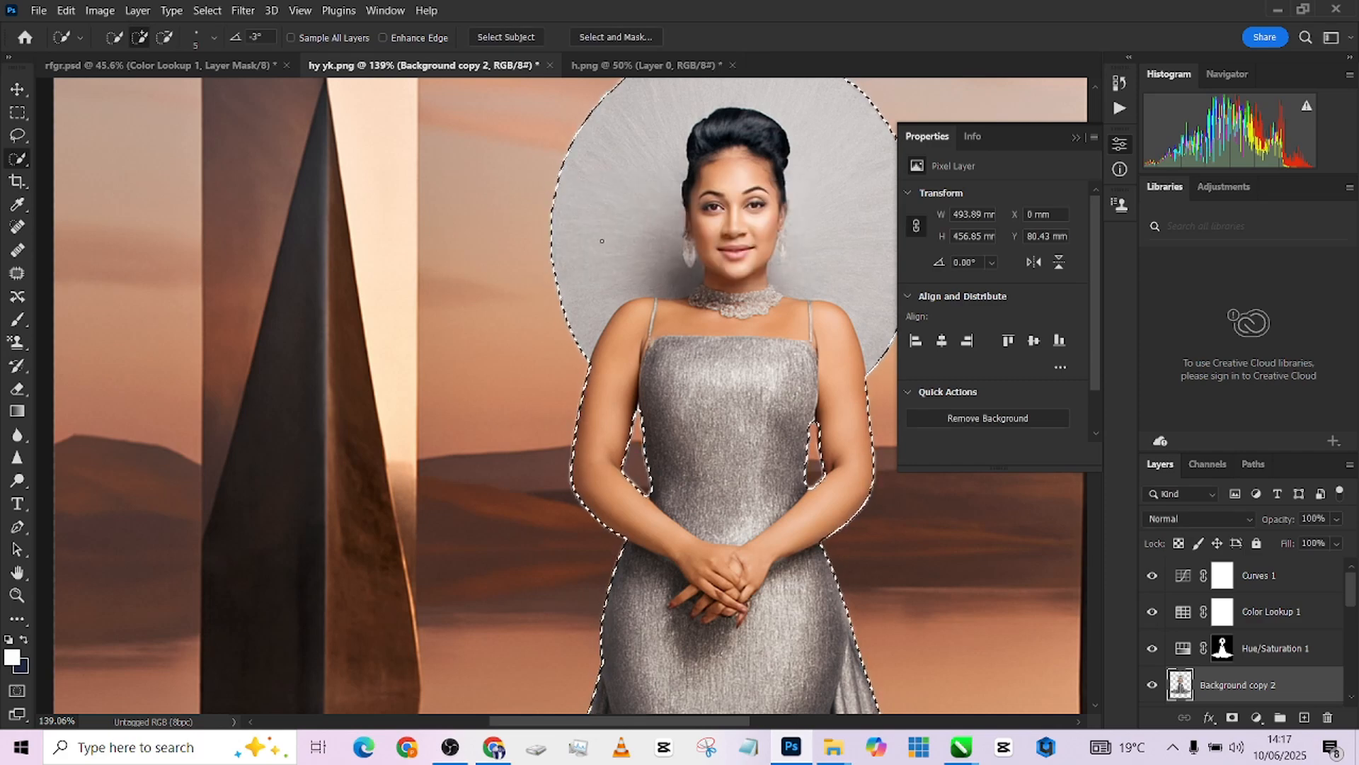
Invert the selection to clear the fringe around the woman on Background copy 2, and deselect.
scroll(701, 294, up, 1)
right_click(703, 292)
click(765, 314)
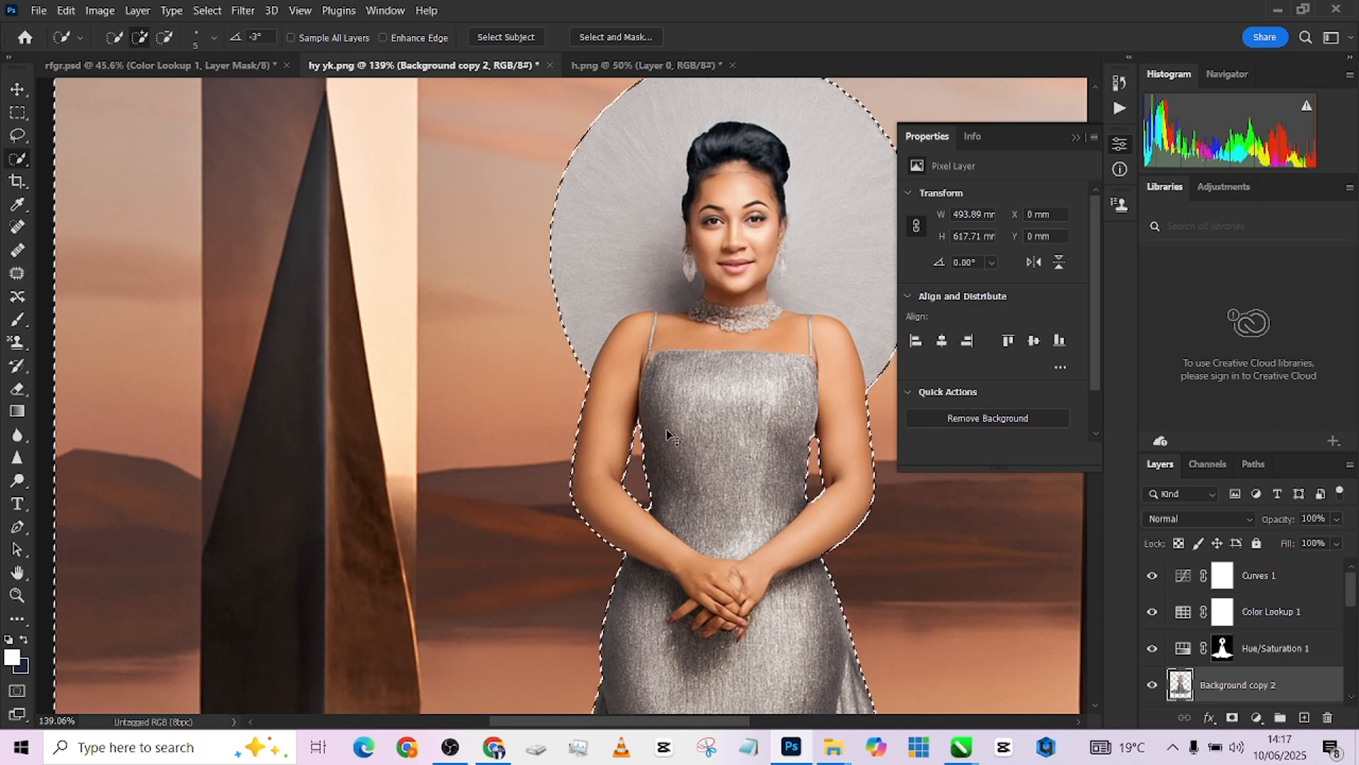
key(ctrl+d)
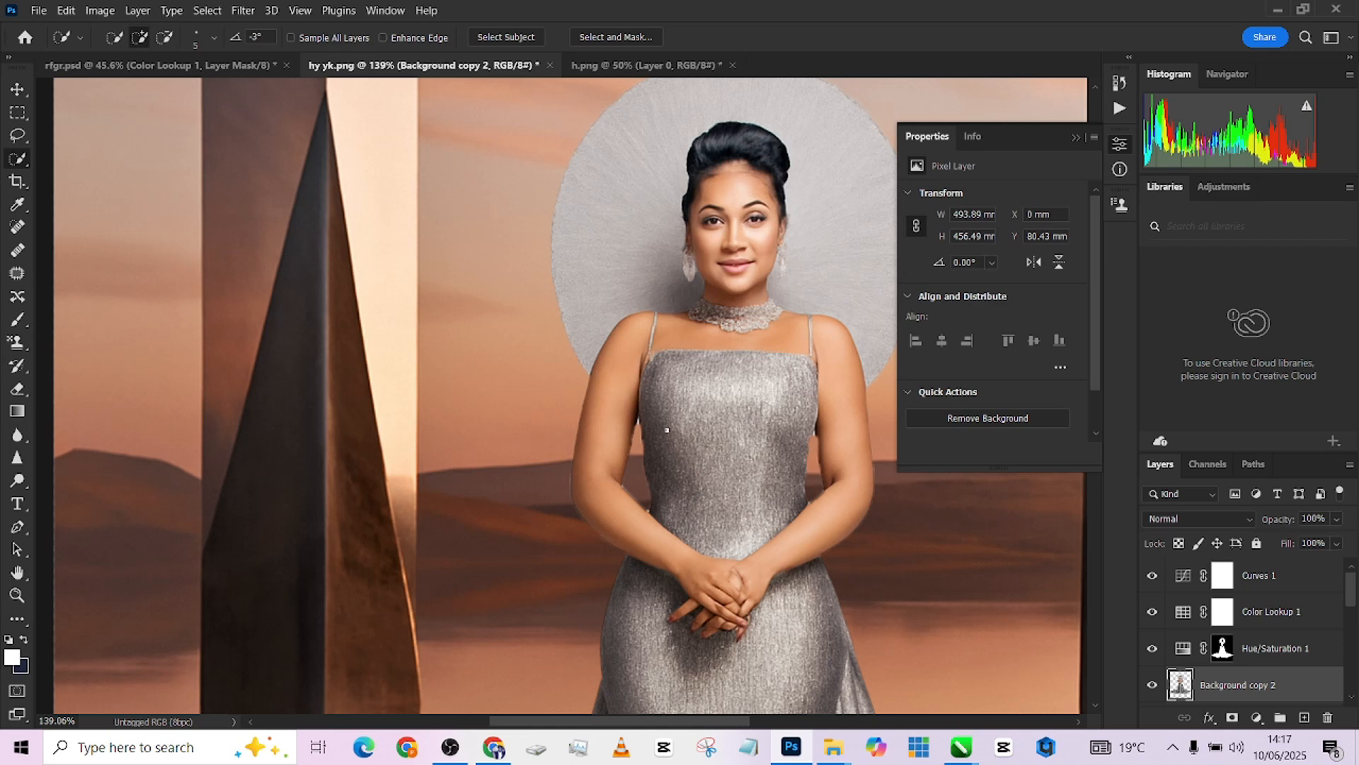
Stamp all visible layers into a new layer above Curves 1 and reapply the last Camera Raw Filter to it.
key(ctrl+minus)
key(ctrl+minus)
key(ctrl+minus)
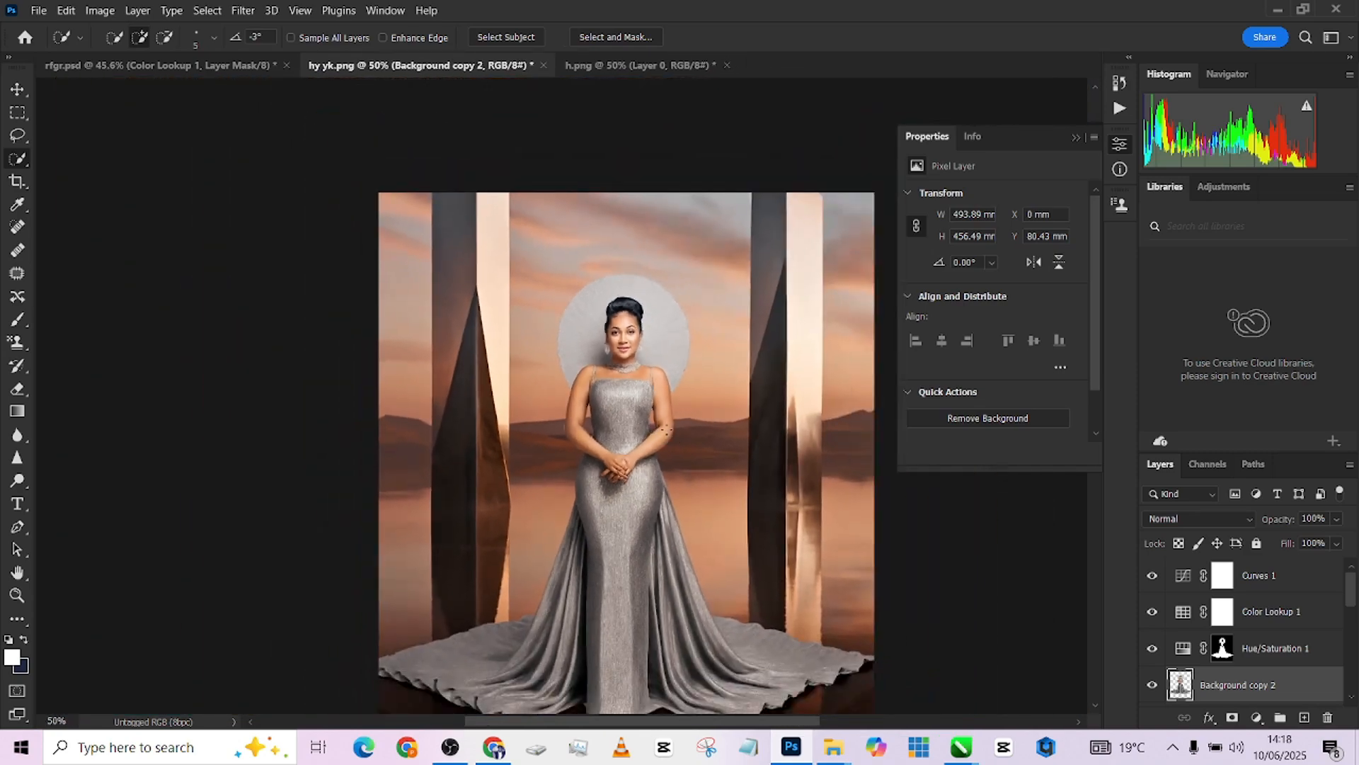
drag(607, 476, 493, 394)
scroll(506, 409, down, 1)
scroll(503, 407, down, 1)
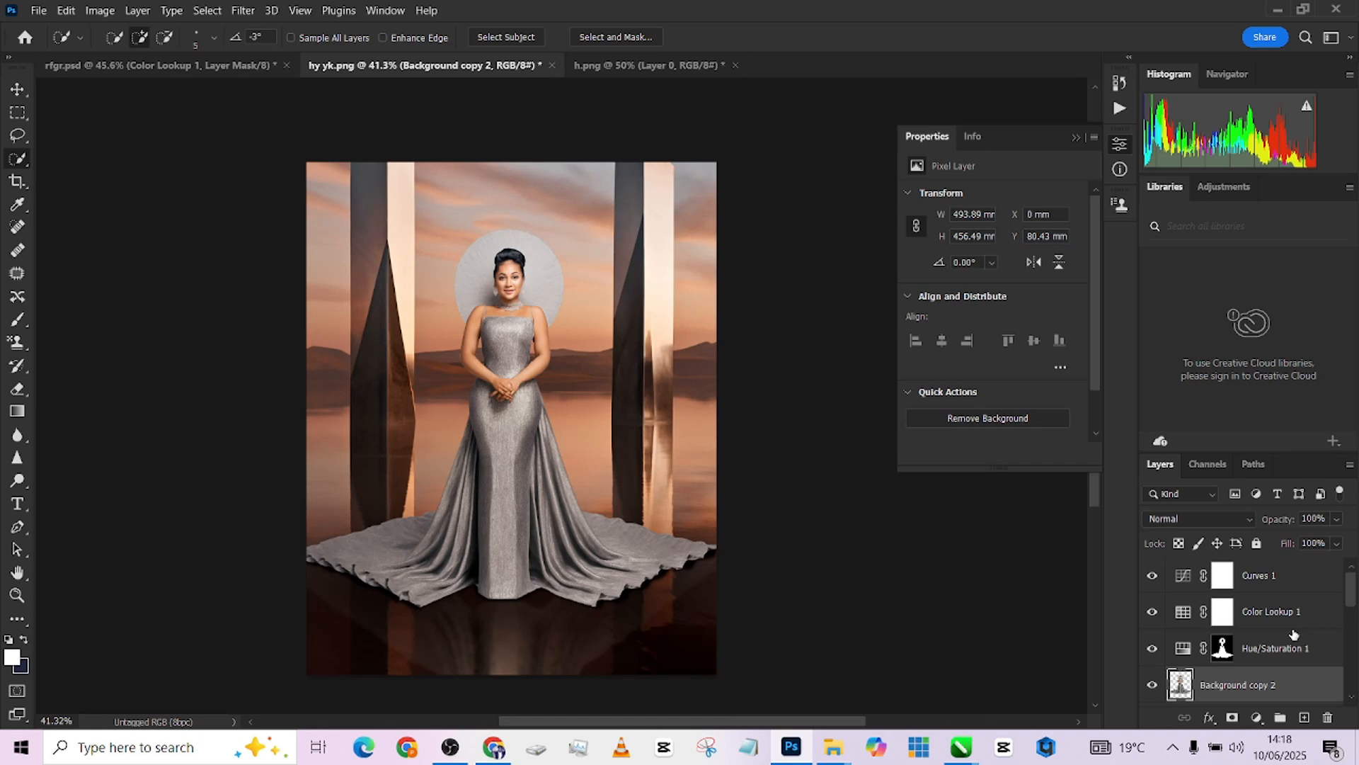
click(1293, 584)
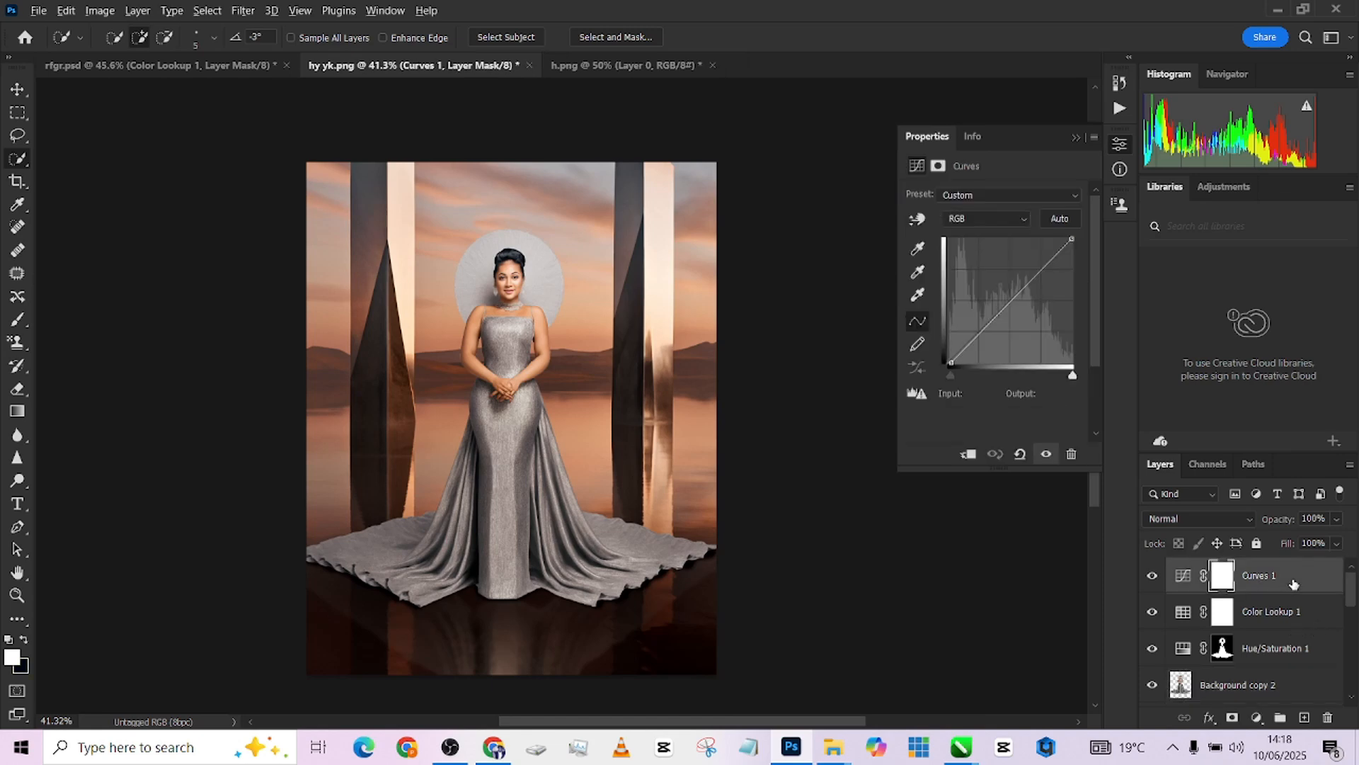
key(ctrl+shift+alt+e)
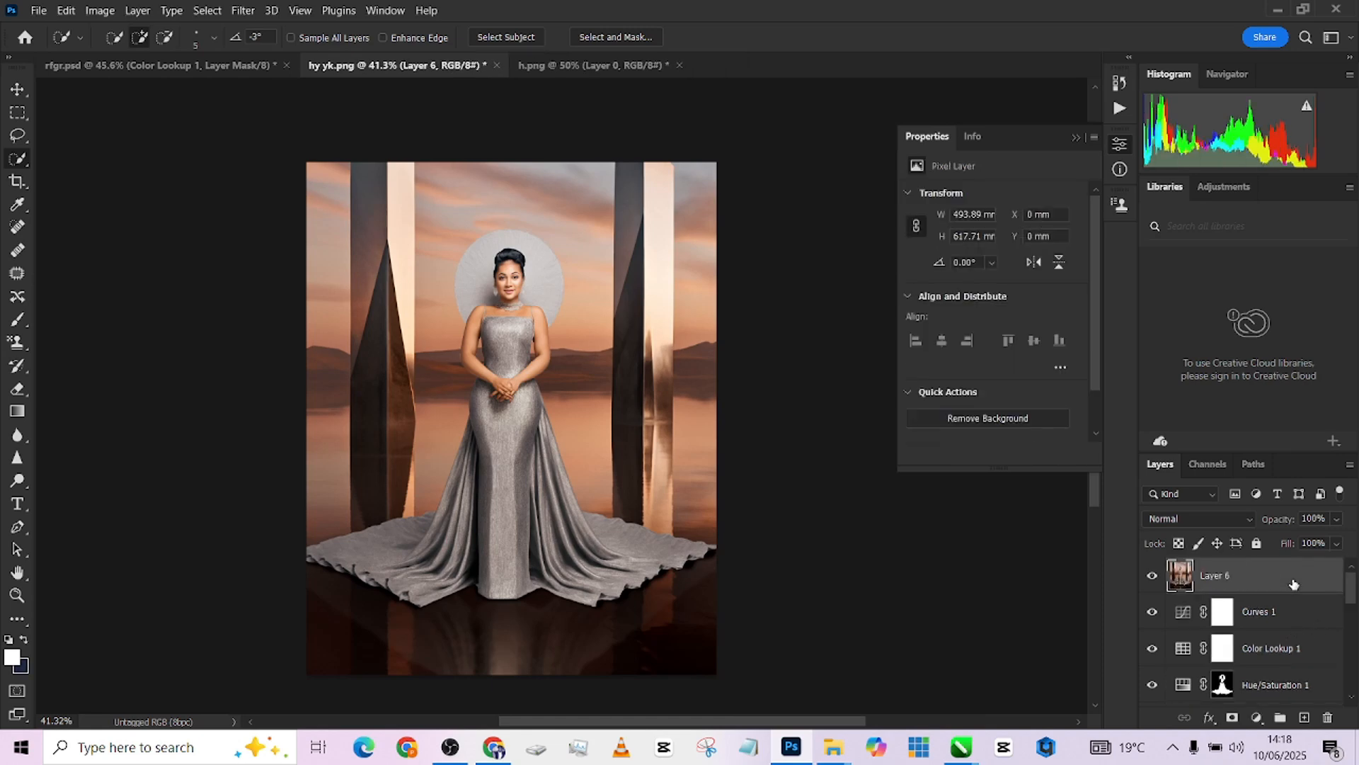
click(247, 13)
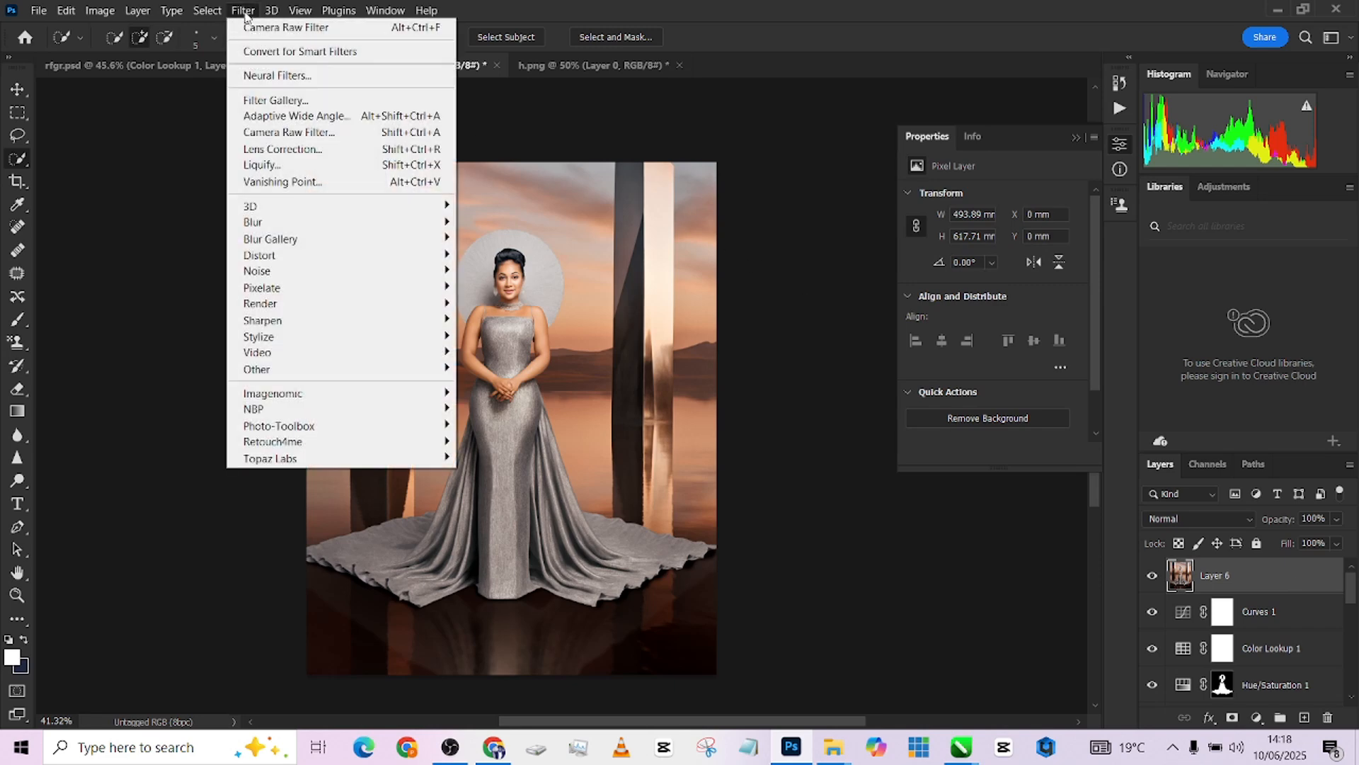
click(262, 30)
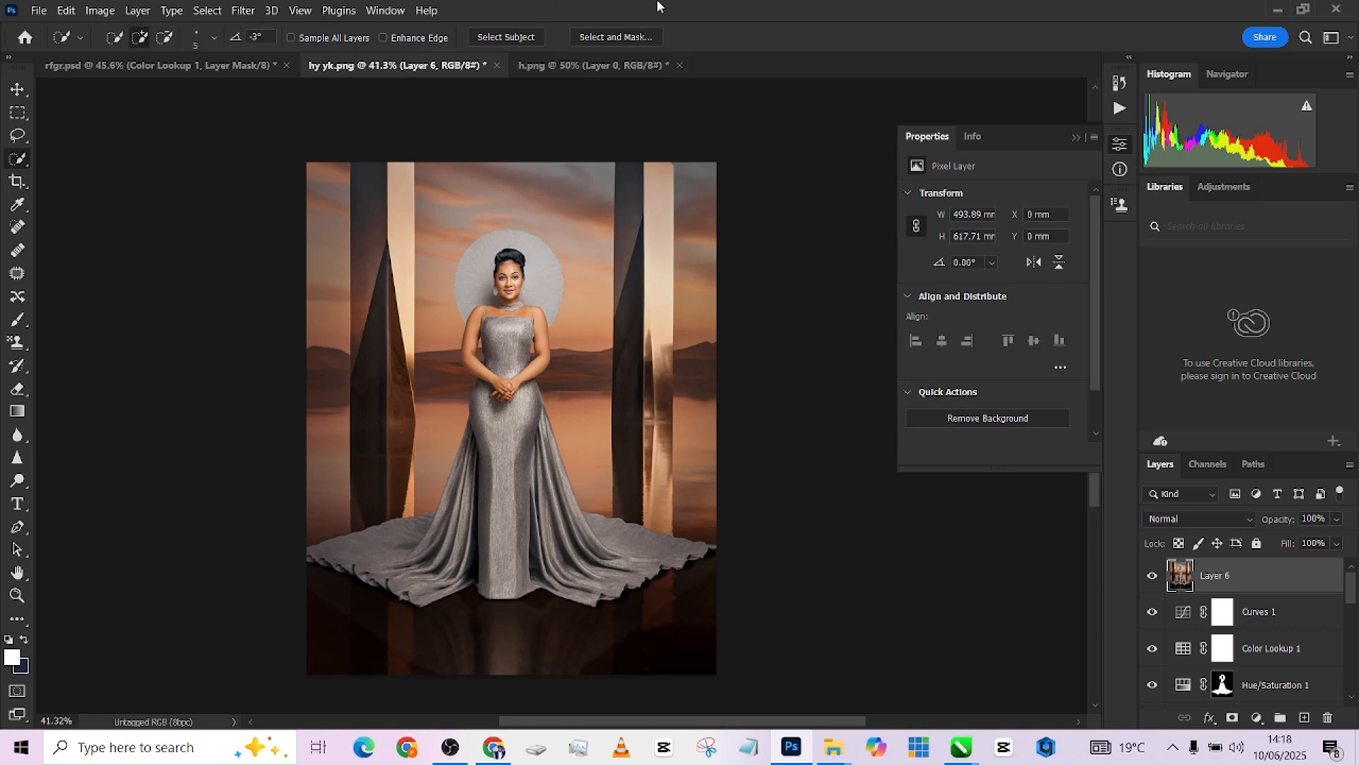
Compare the original hy yk.png state with Snapshot 1 in the history, and check the composite against rfgr.psd.
click(1116, 79)
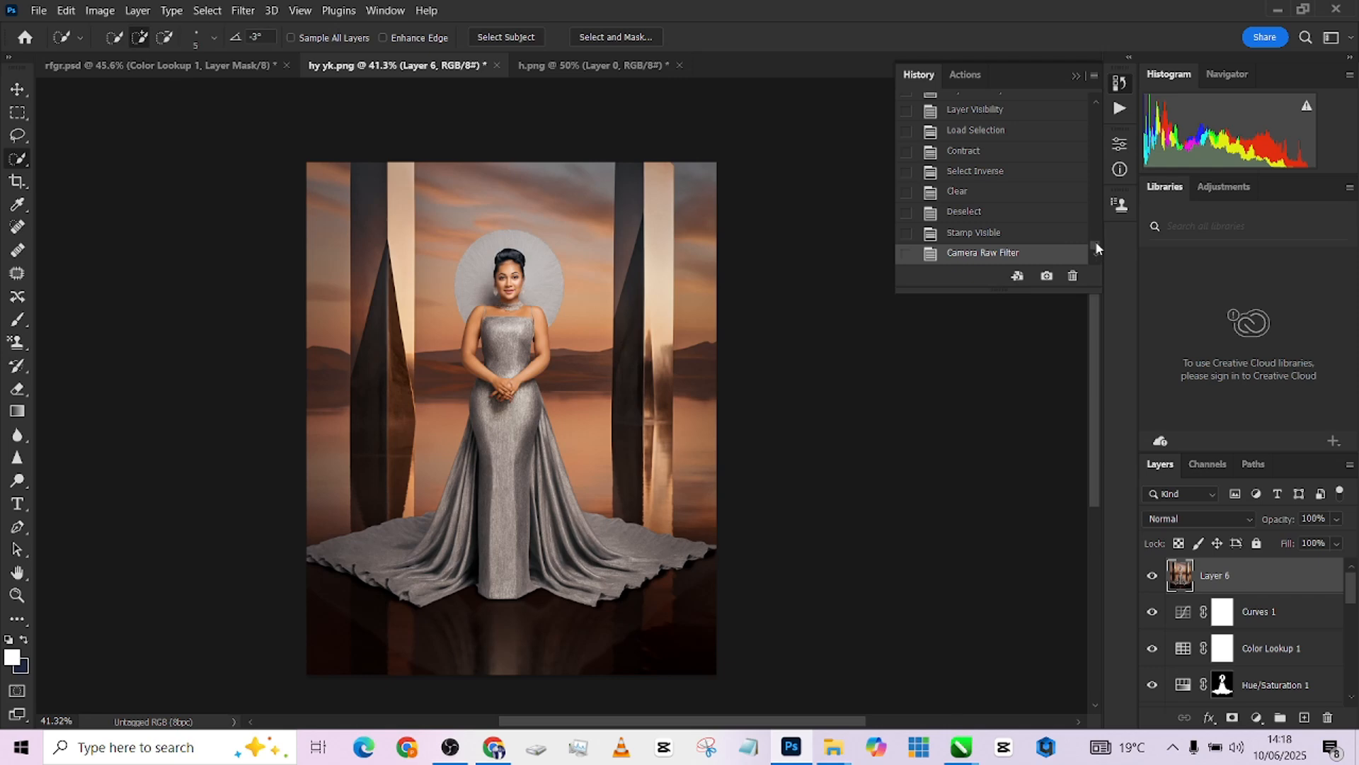
drag(1098, 248, 1099, 91)
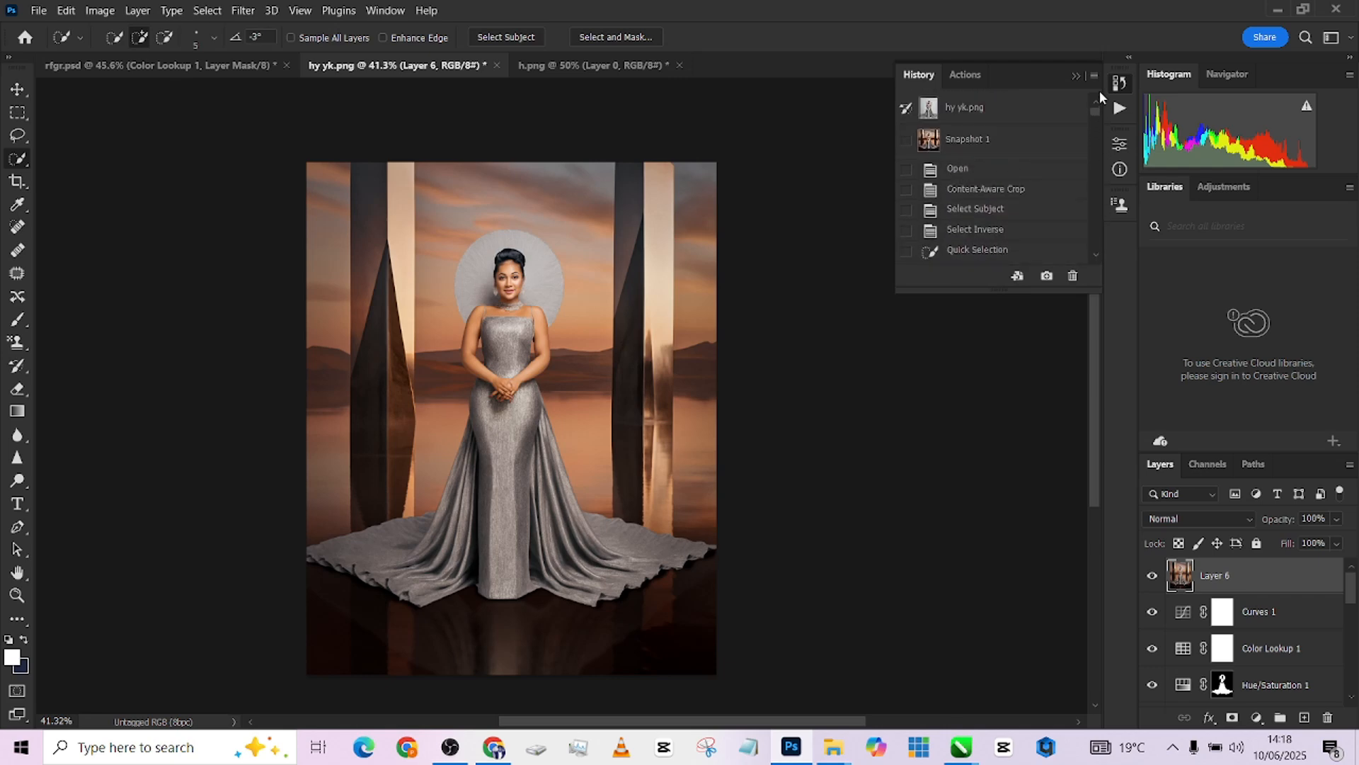
click(996, 107)
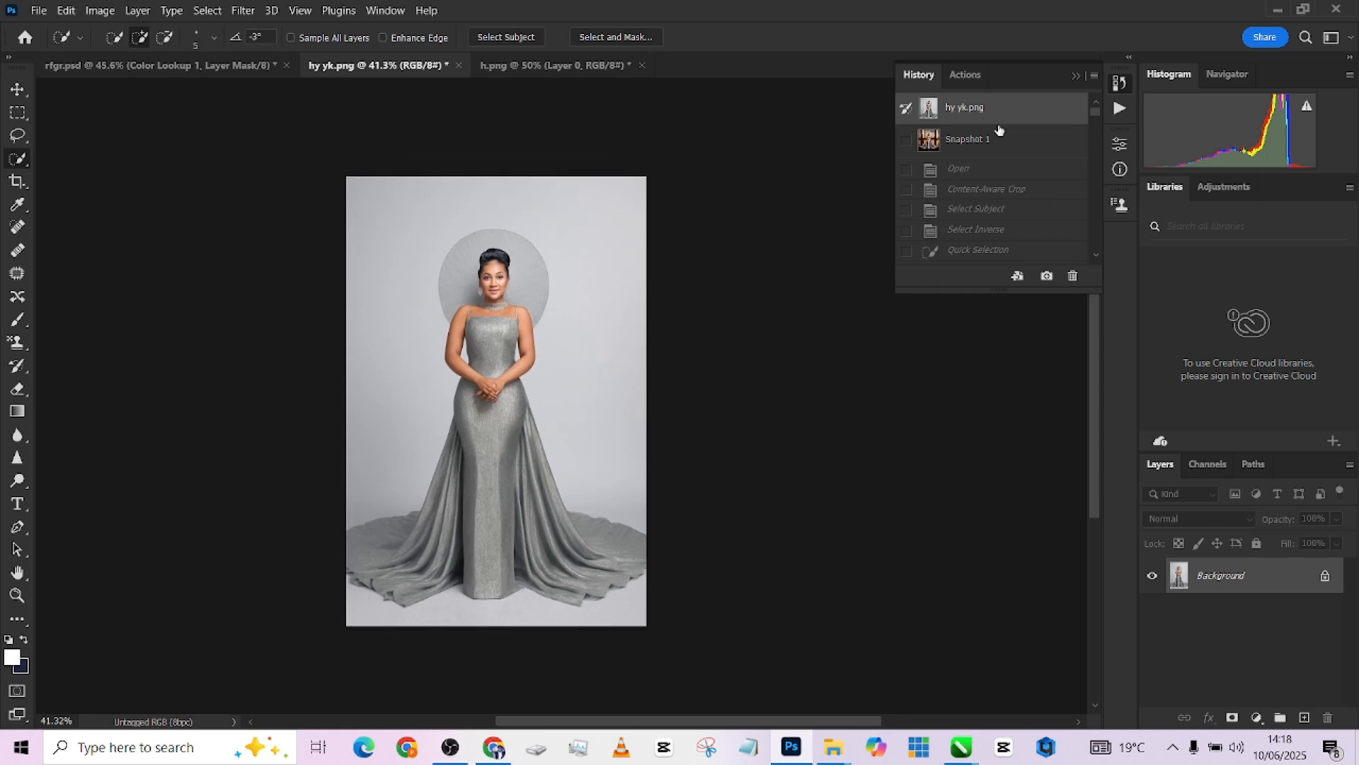
click(968, 140)
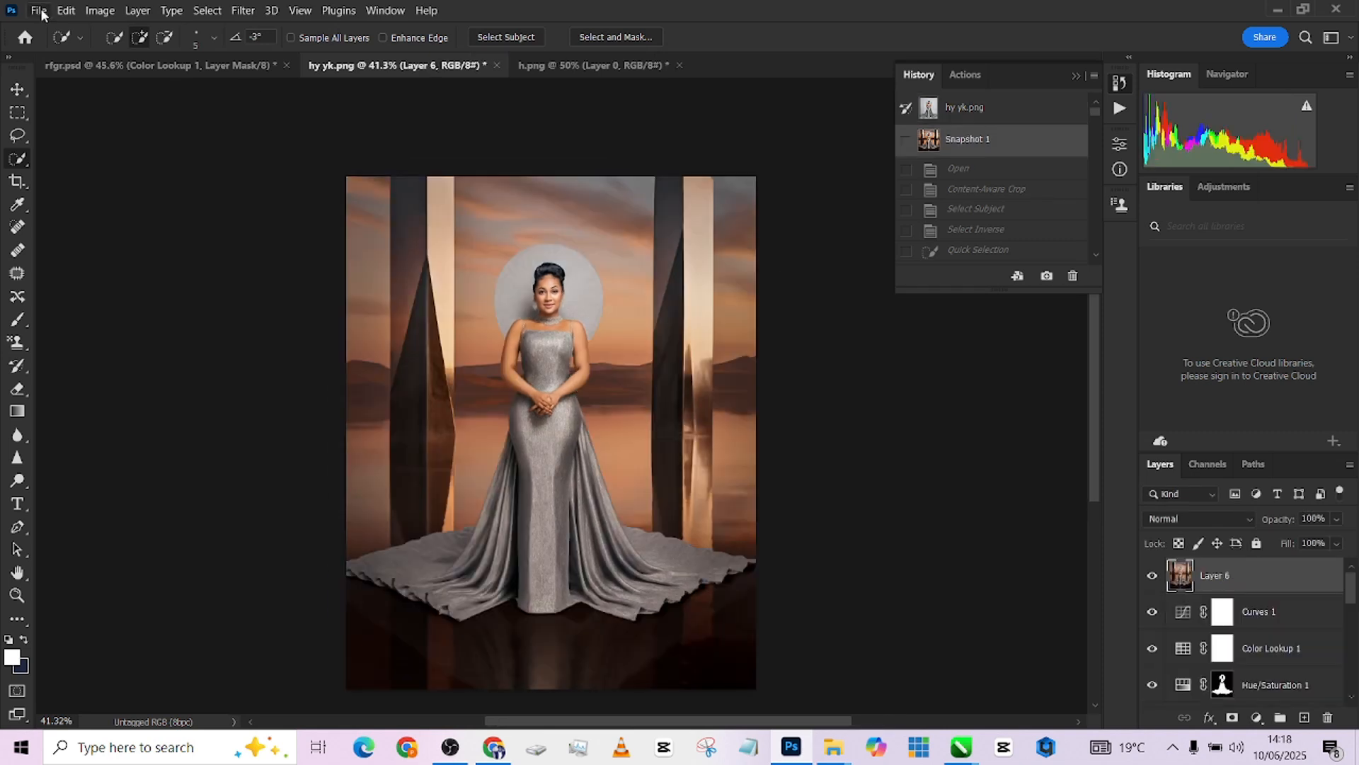
click(120, 69)
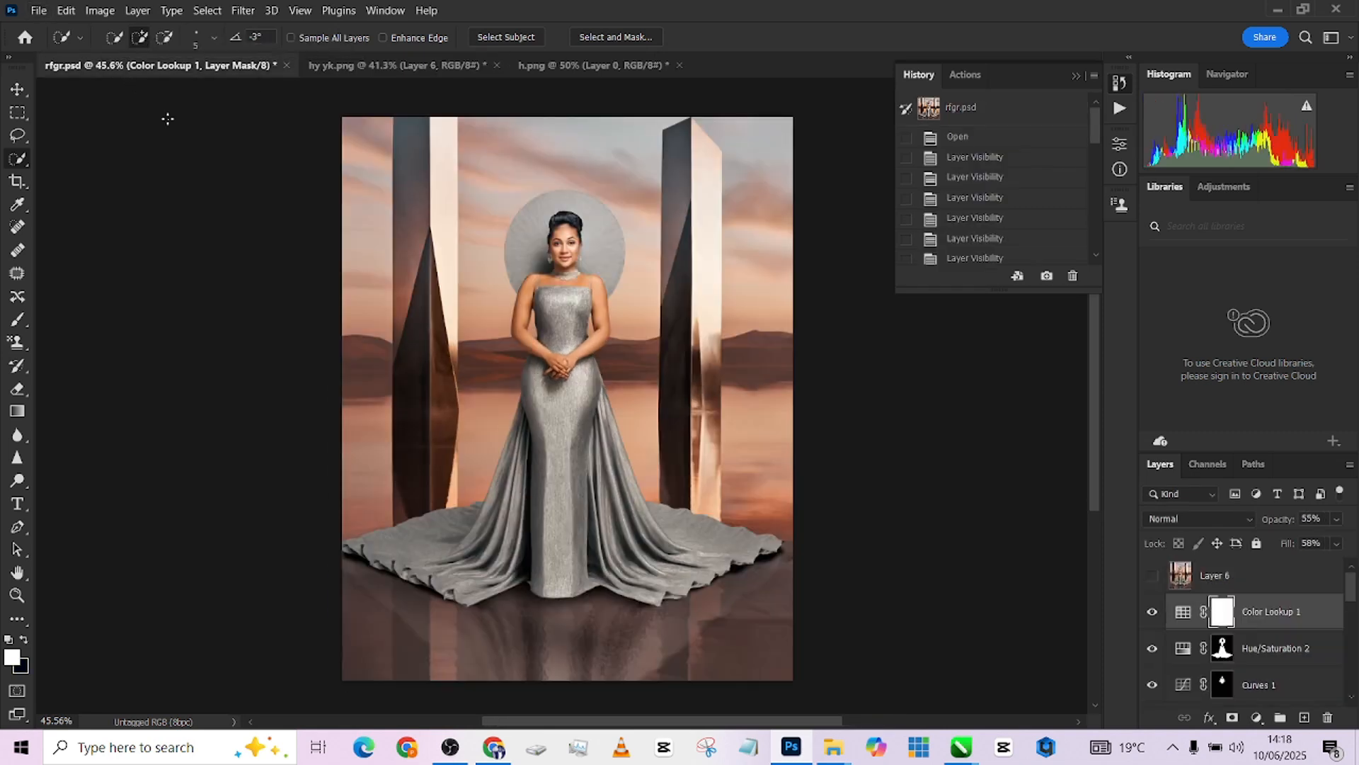
click(357, 69)
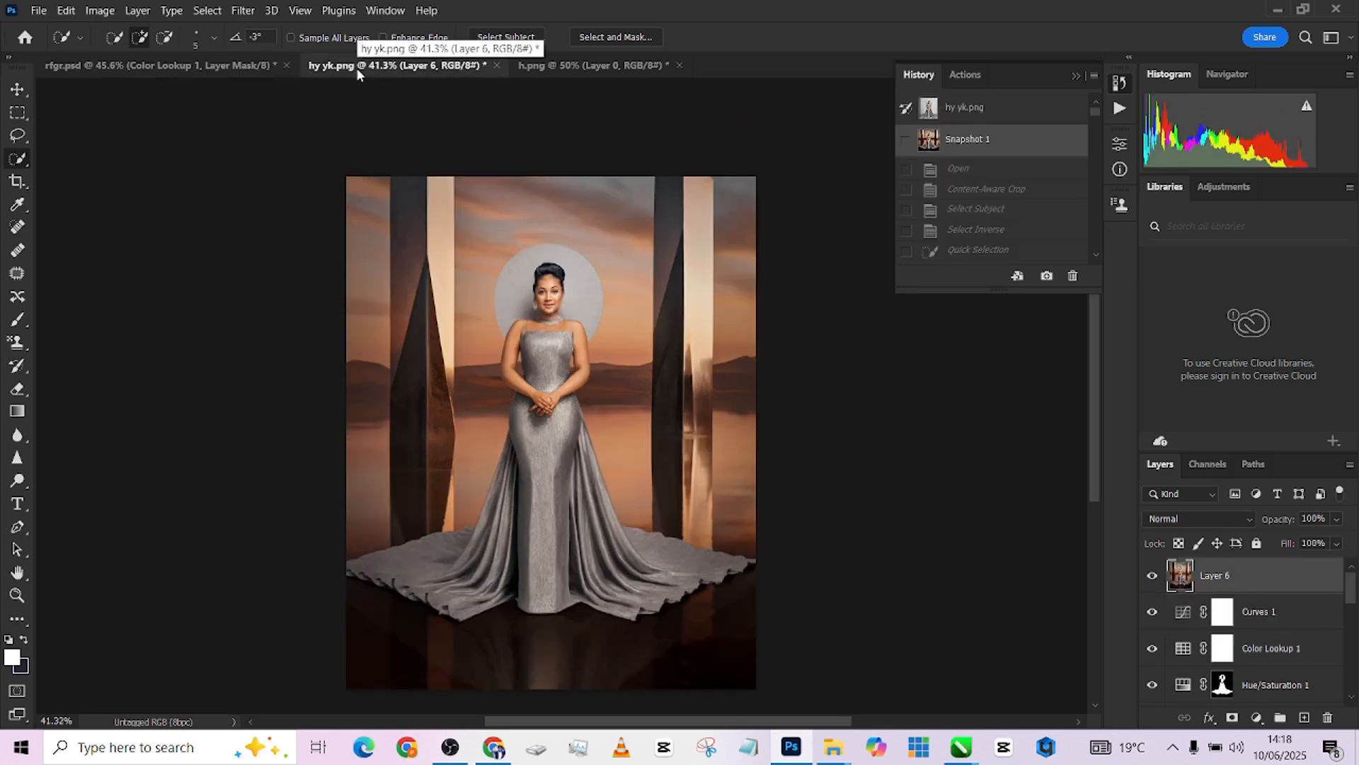